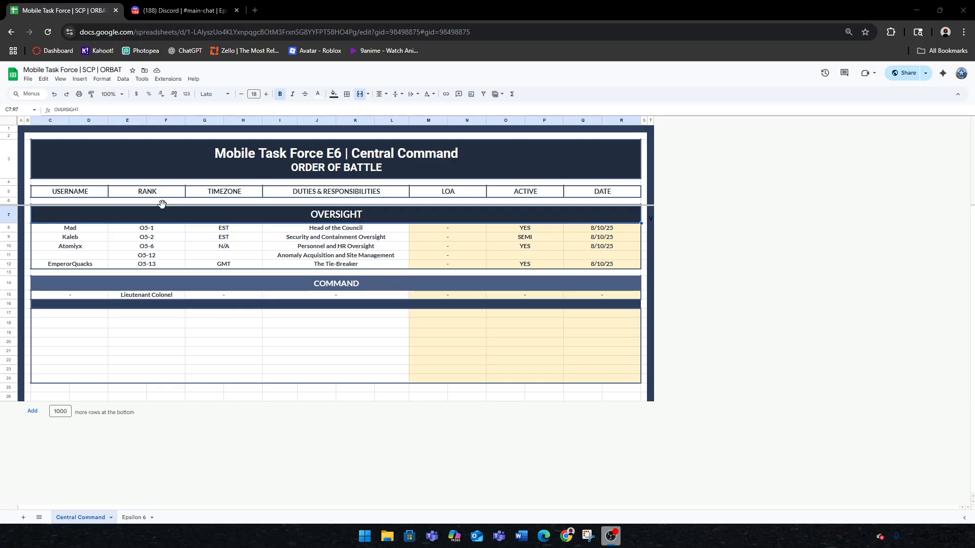
Switch to Discord and open the database-announcements channel of the Epsilon 6 server.
click(240, 5)
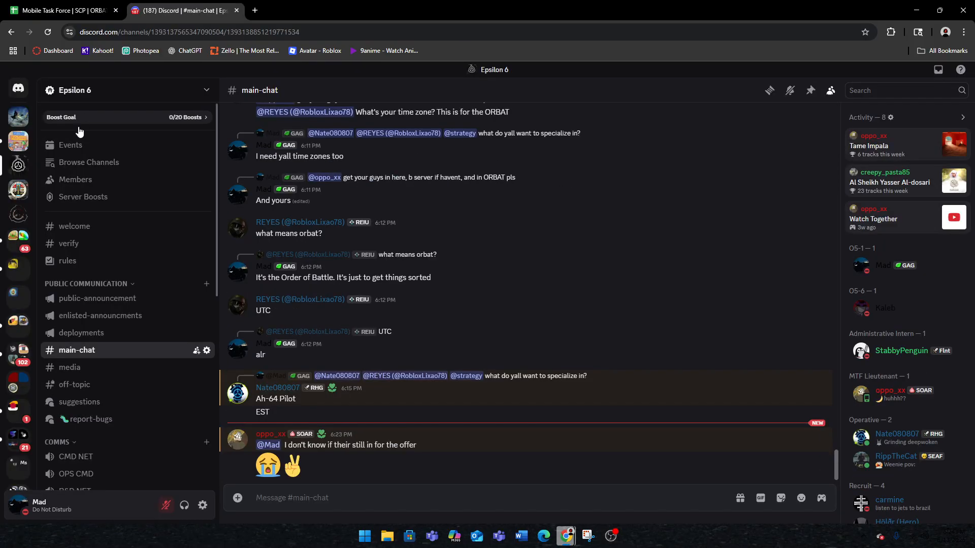
scroll(72, 328, down, 8)
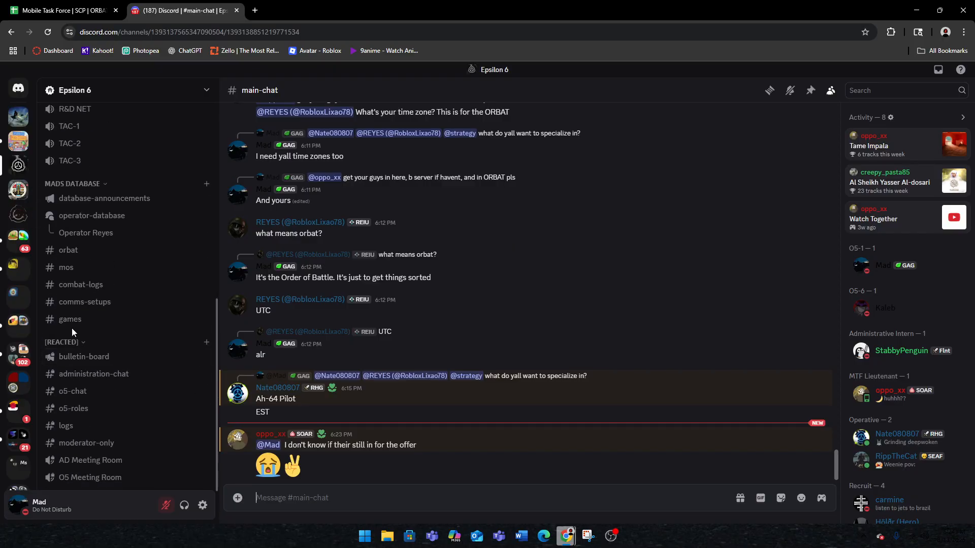
click(100, 198)
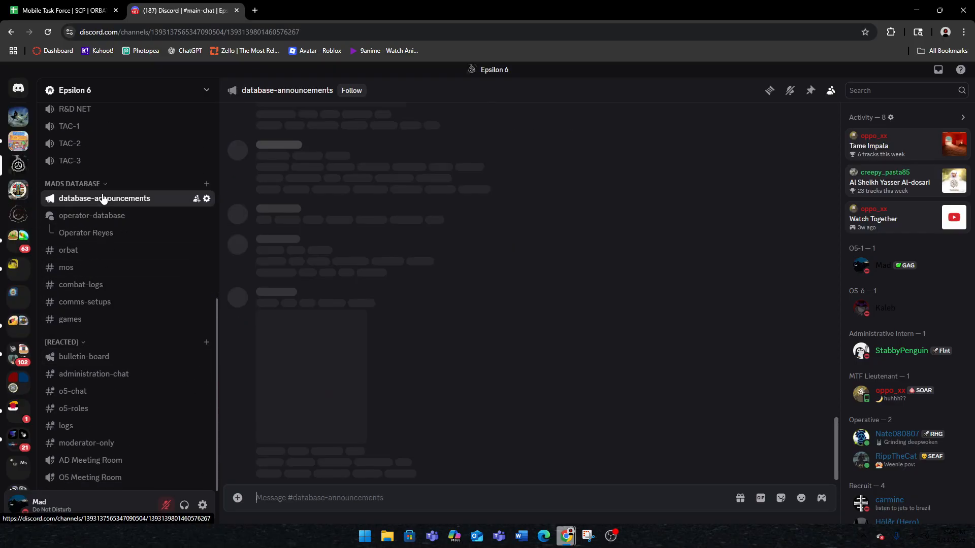
Rename the MADS DATABASE category to DATABASE and save the change.
right_click(105, 183)
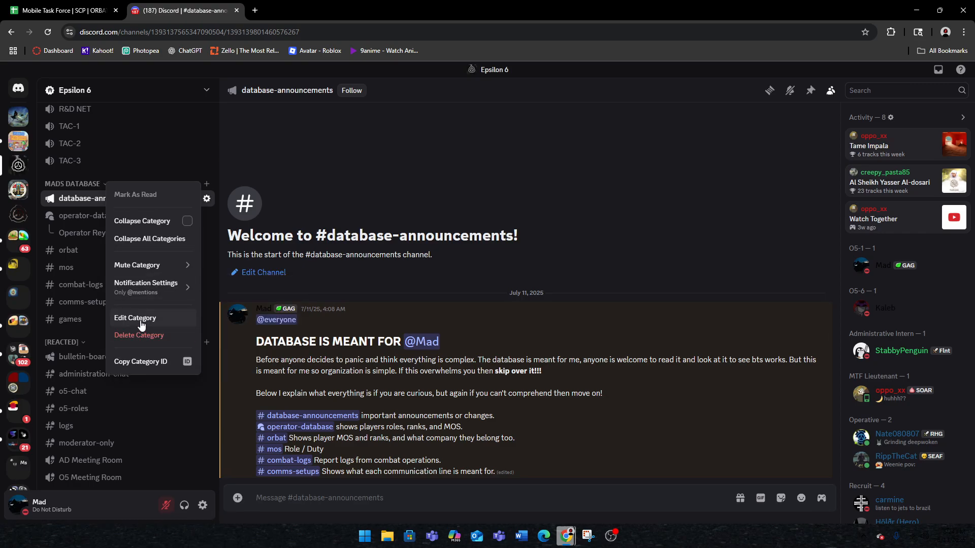
click(136, 316)
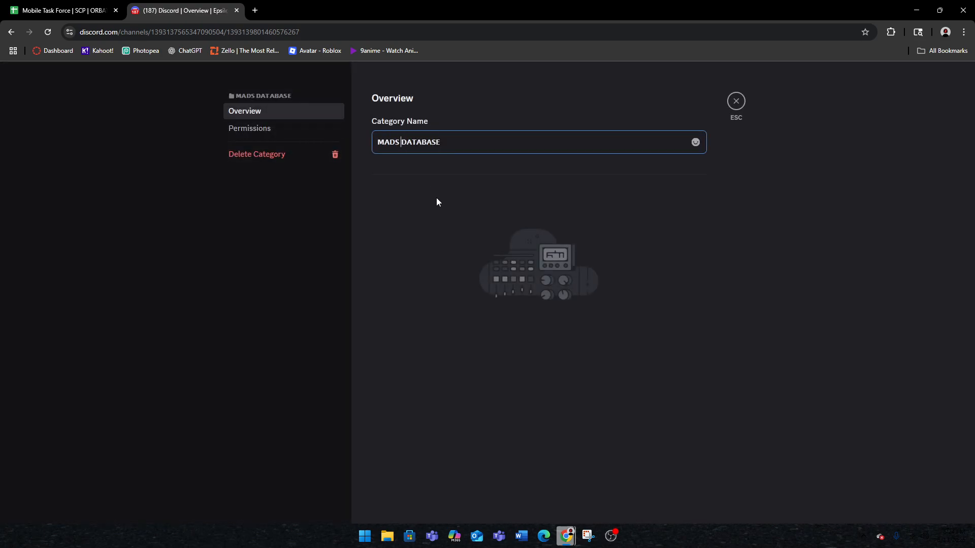
key(BackSpace)
key(BackSpace)
key(BackSpace)
key(BackSpace)
key(BackSpace)
click(699, 507)
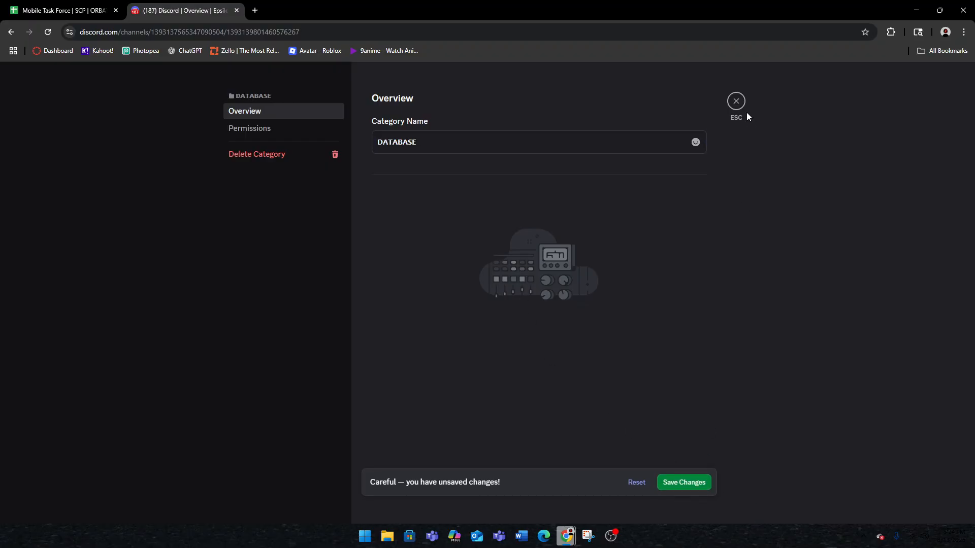
click(741, 98)
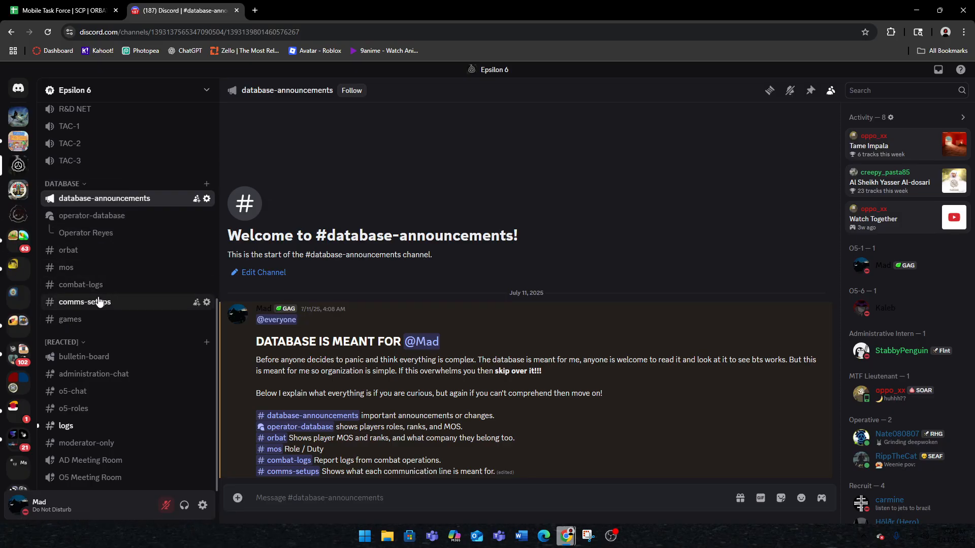
Open the operator-database forum and examine the newest operator record, including its rank and enlarged profile image.
mouse_move(120, 217)
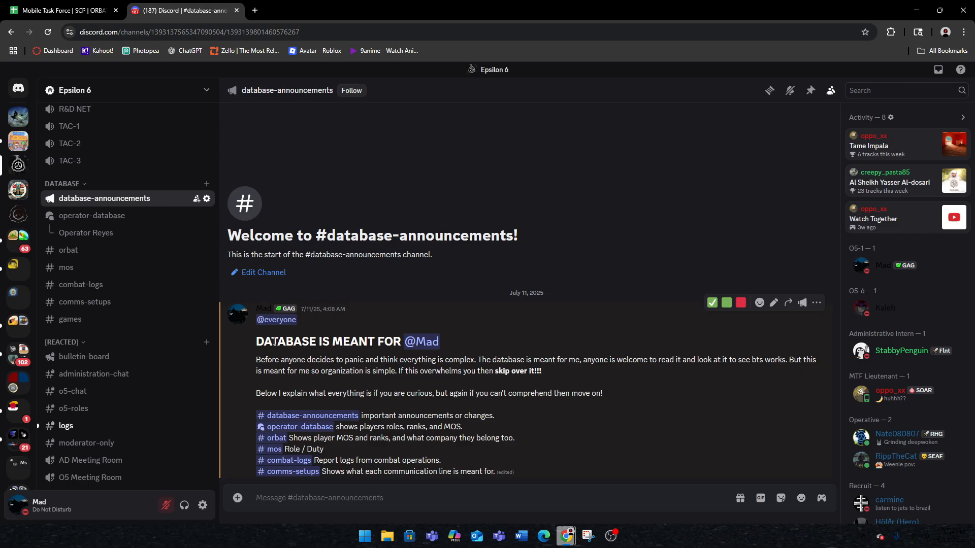
click(190, 218)
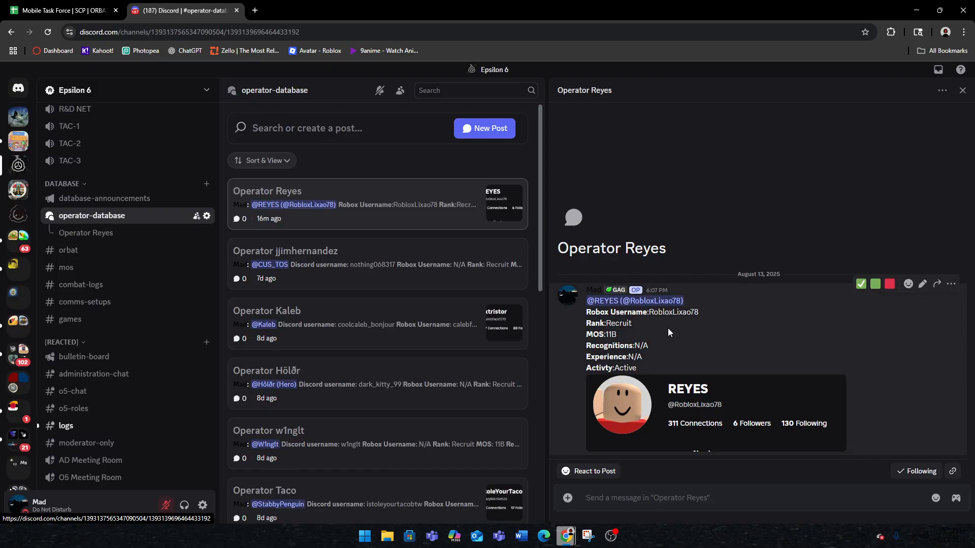
click(962, 90)
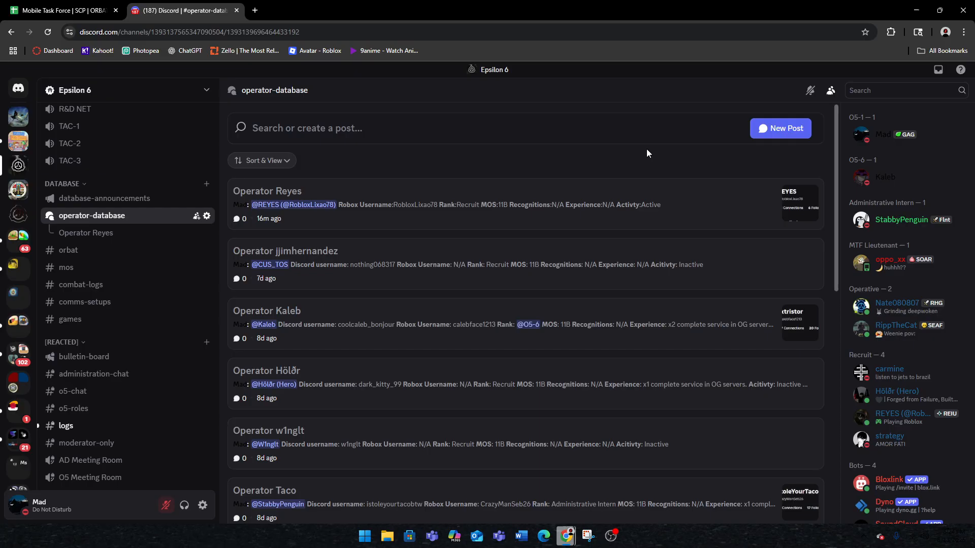
click(573, 203)
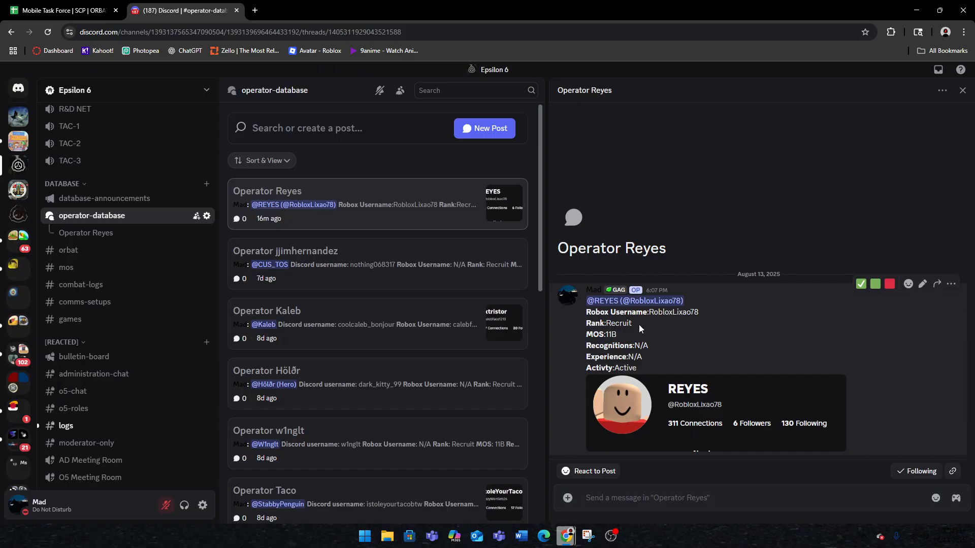
double_click(618, 325)
click(816, 383)
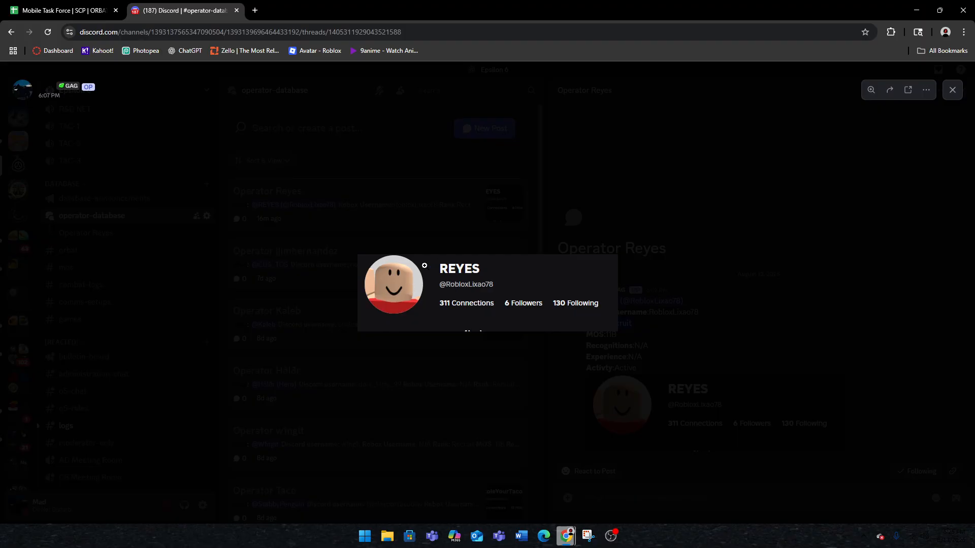
click(649, 217)
Open the second operator record in the list and examine its activity and Roblox username fields.
scroll(397, 300, down, 5)
scroll(397, 301, up, 4)
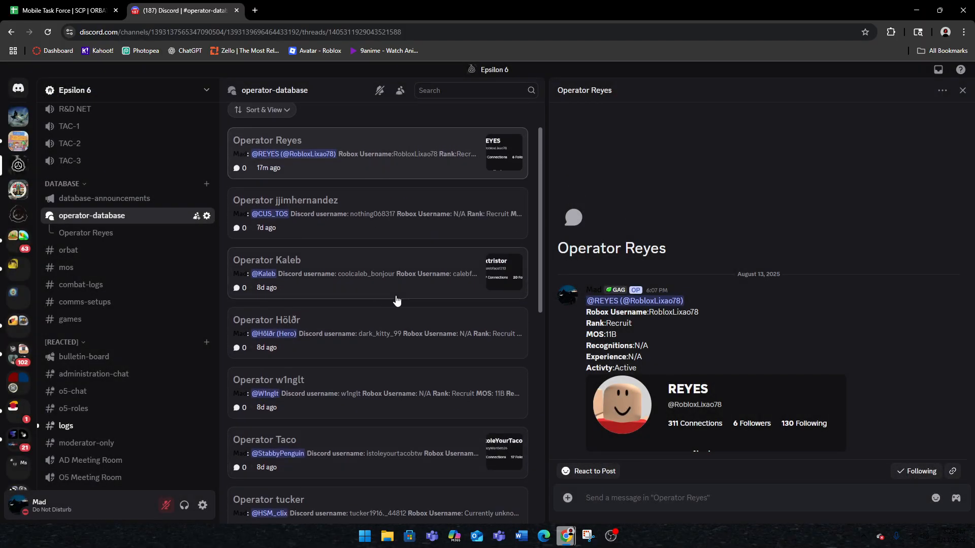
click(386, 223)
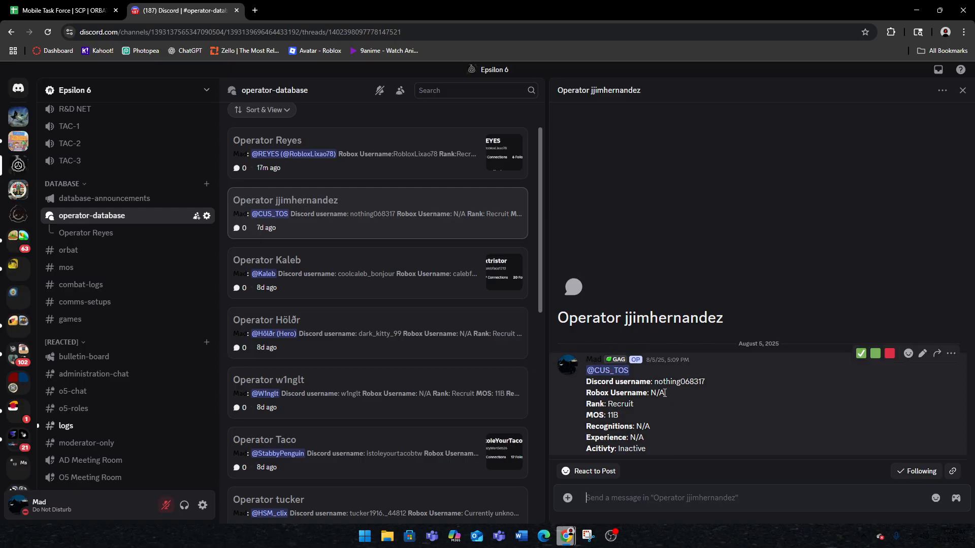
double_click(629, 448)
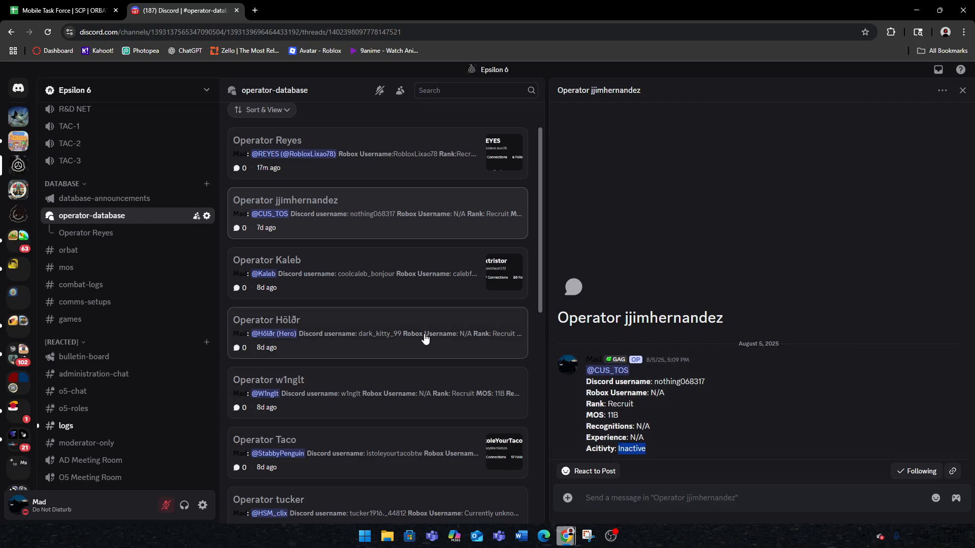
drag(656, 393, 653, 393)
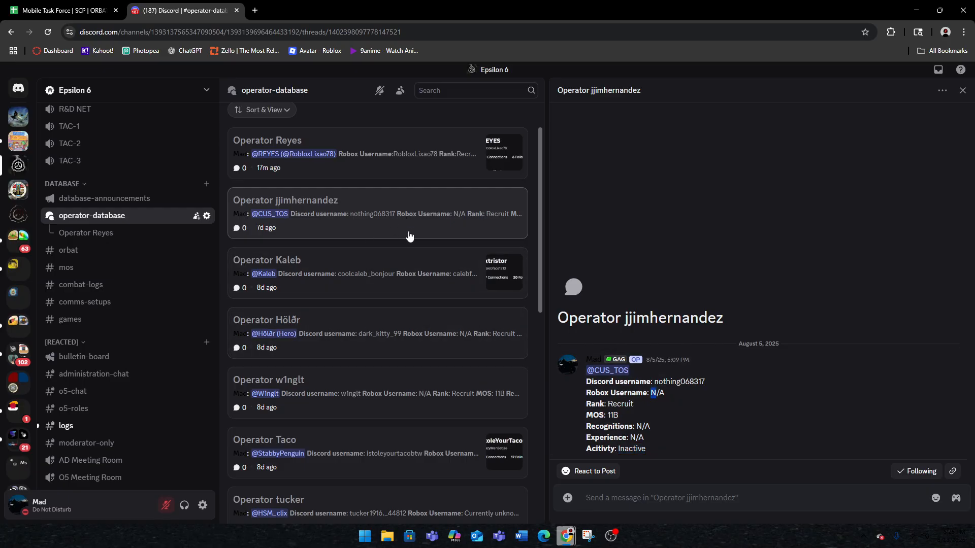
Open the third operator record and examine its experience and activity fields.
click(365, 279)
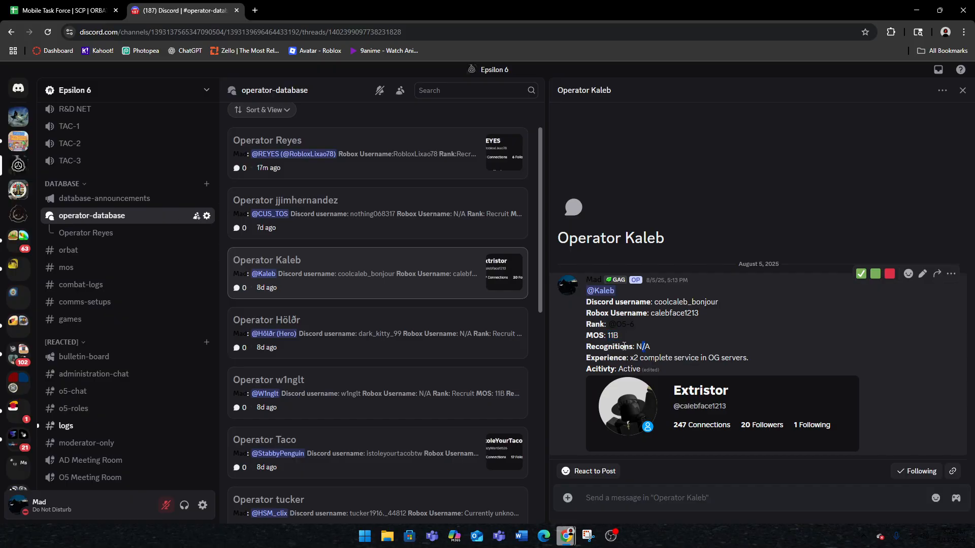
drag(640, 358, 678, 364)
click(634, 370)
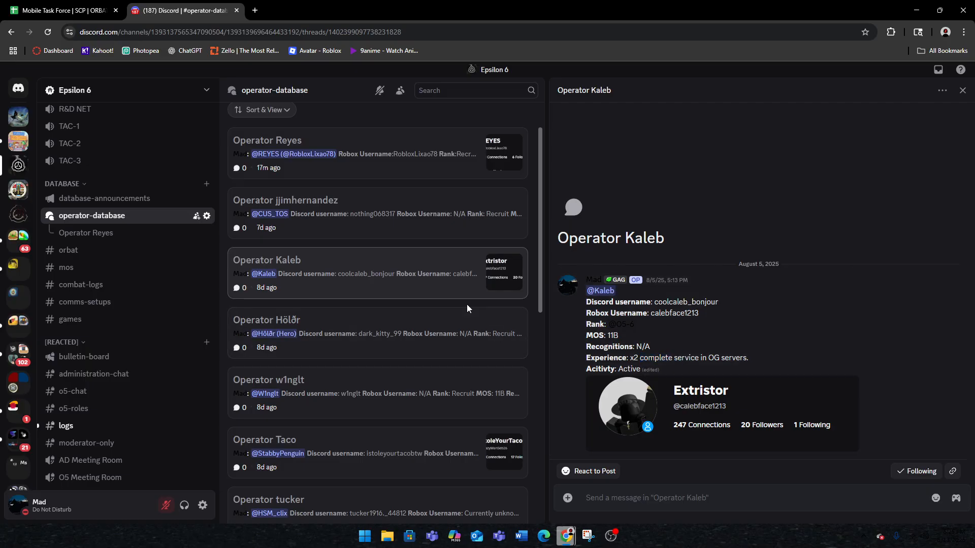
Open the "How The Database Works" post and browse several of the older operator records above it.
scroll(396, 292, down, 10)
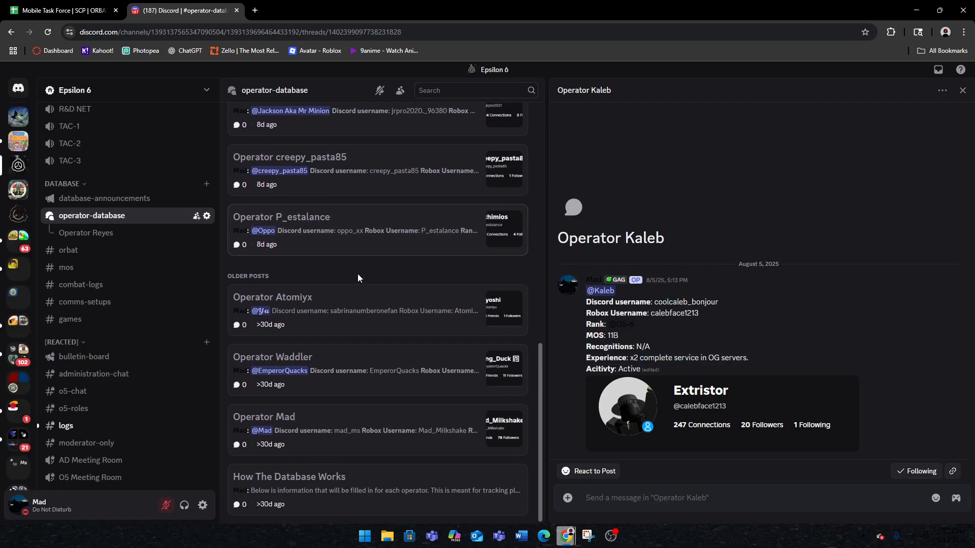
click(355, 480)
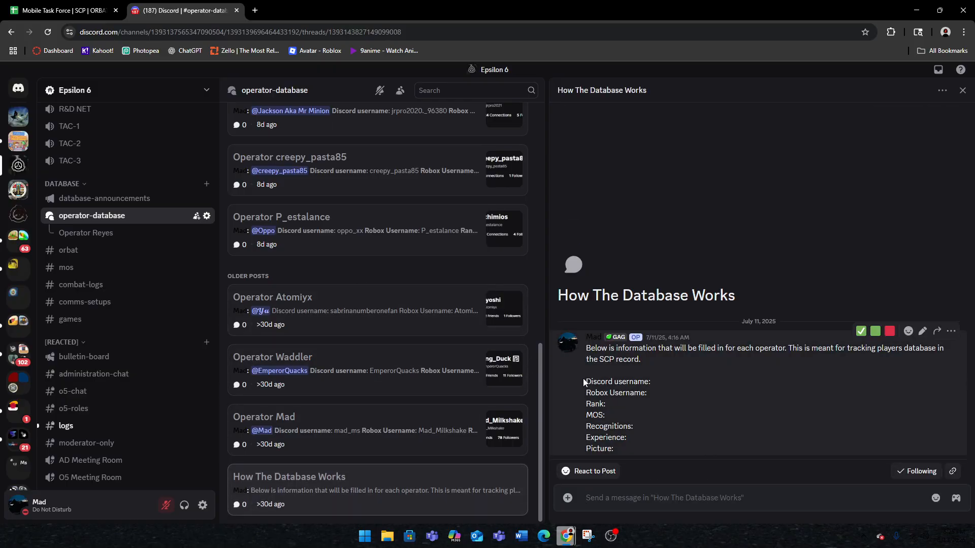
click(356, 424)
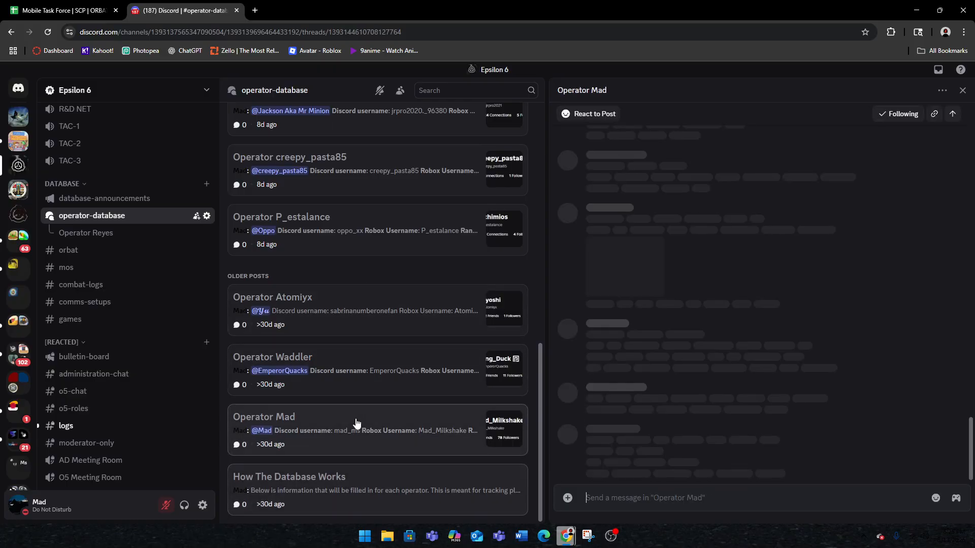
click(385, 378)
click(390, 328)
scroll(389, 335, up, 3)
click(390, 335)
scroll(376, 325, up, 1)
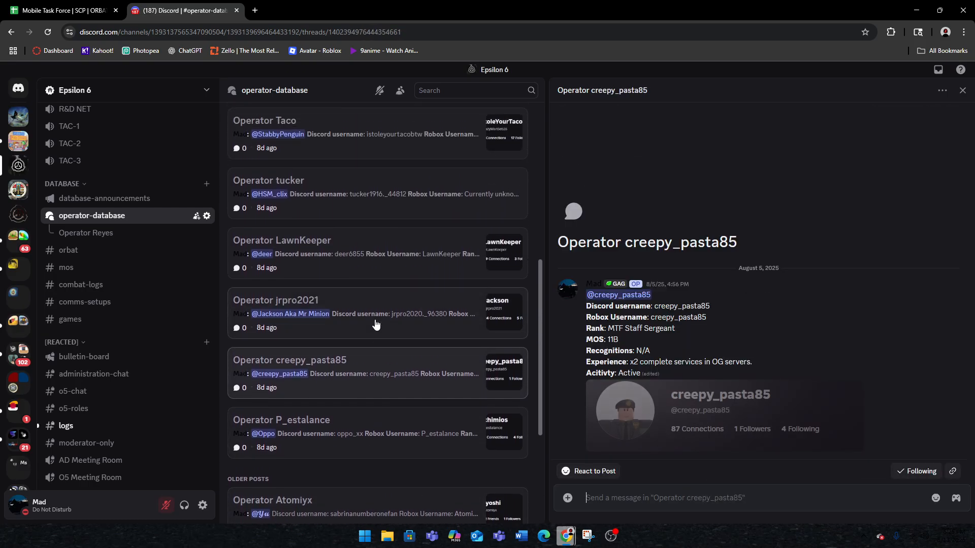
scroll(378, 329, up, 4)
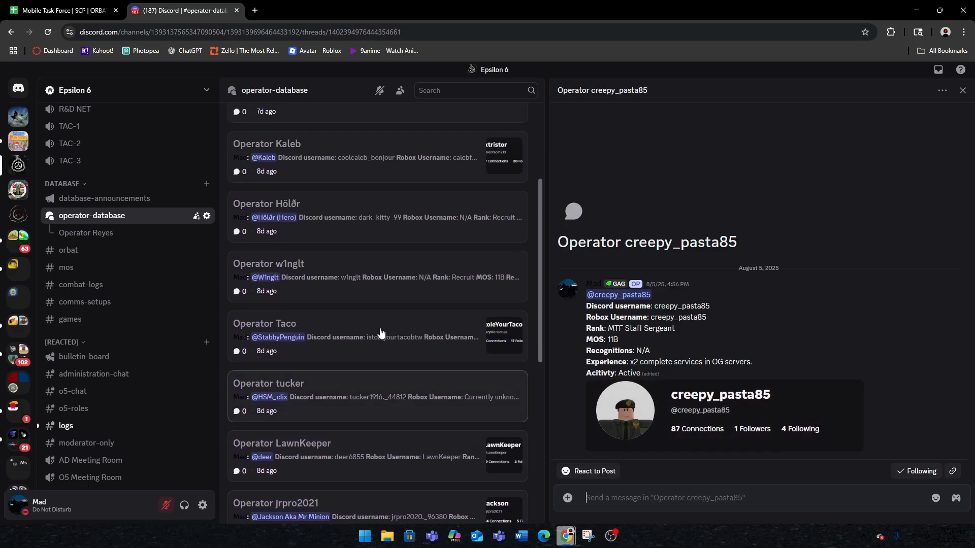
scroll(381, 333, up, 3)
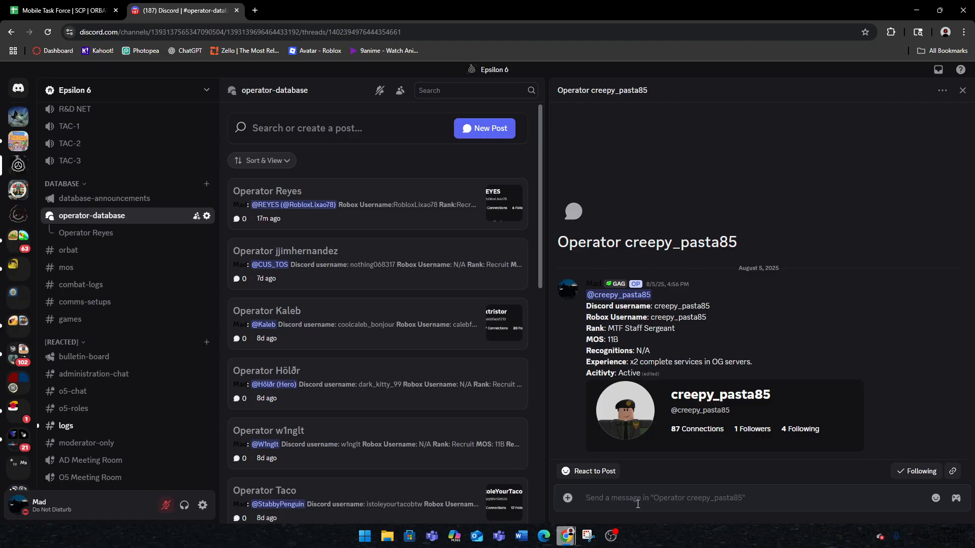
Draft the reply "Disable and is not in the server no more" in the open operator record and discard it unsent.
text(Disabl)
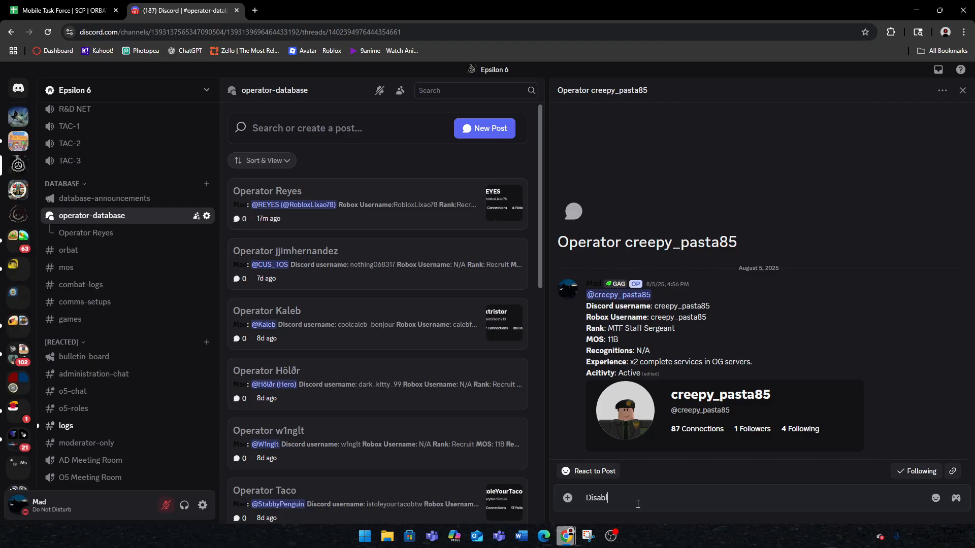
text(e and is not in the server no more)
double_click(679, 498)
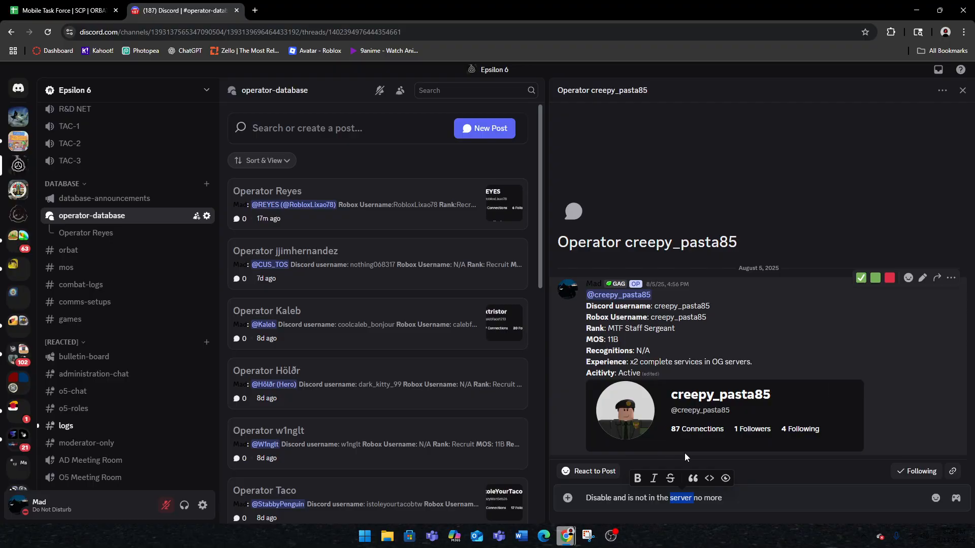
triple_click(723, 503)
key(BackSpace)
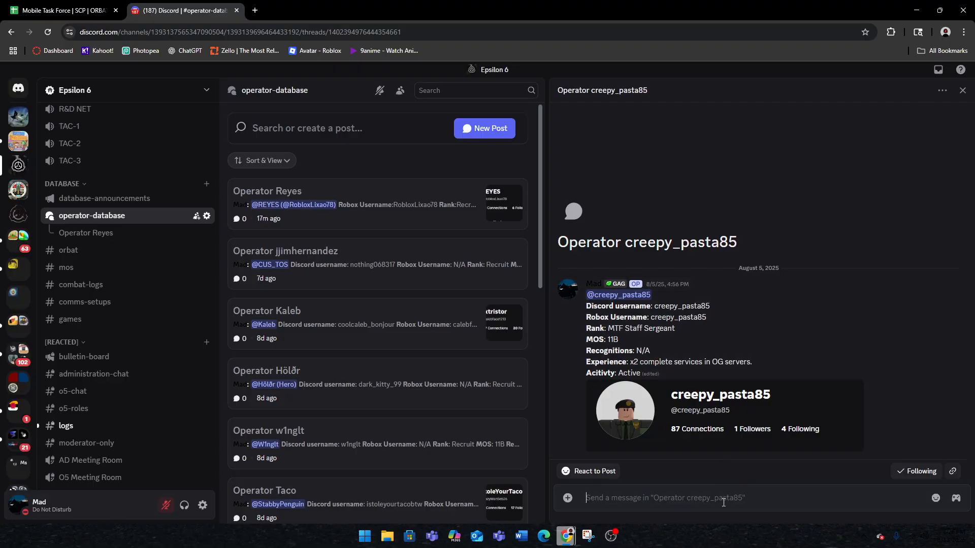
Open the last operator record listed before the Older Posts section.
scroll(350, 341, down, 1)
scroll(351, 341, down, 5)
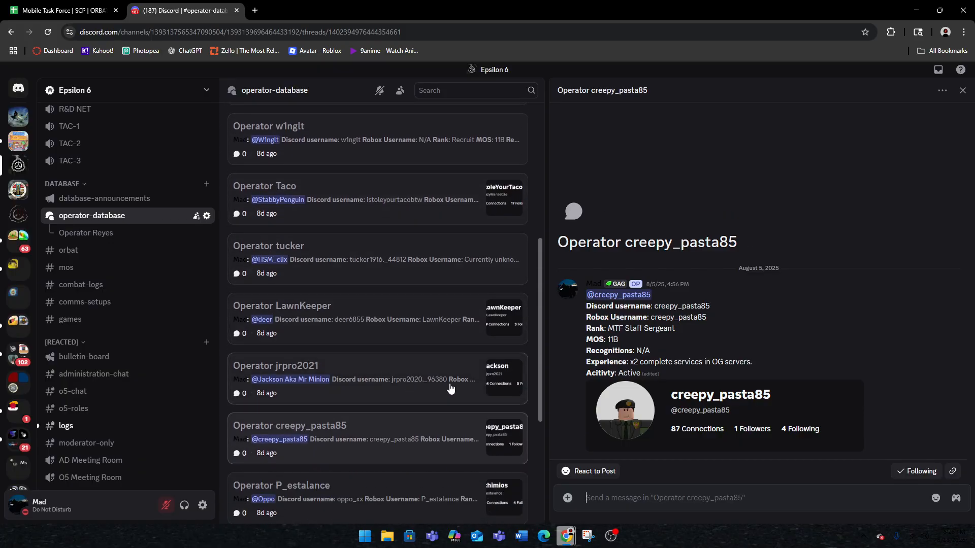
scroll(451, 389, down, 4)
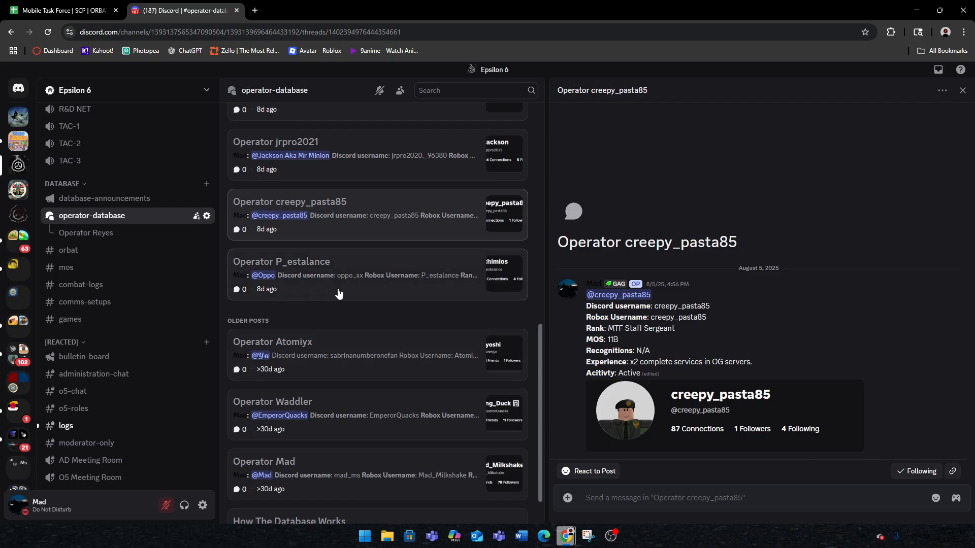
click(345, 291)
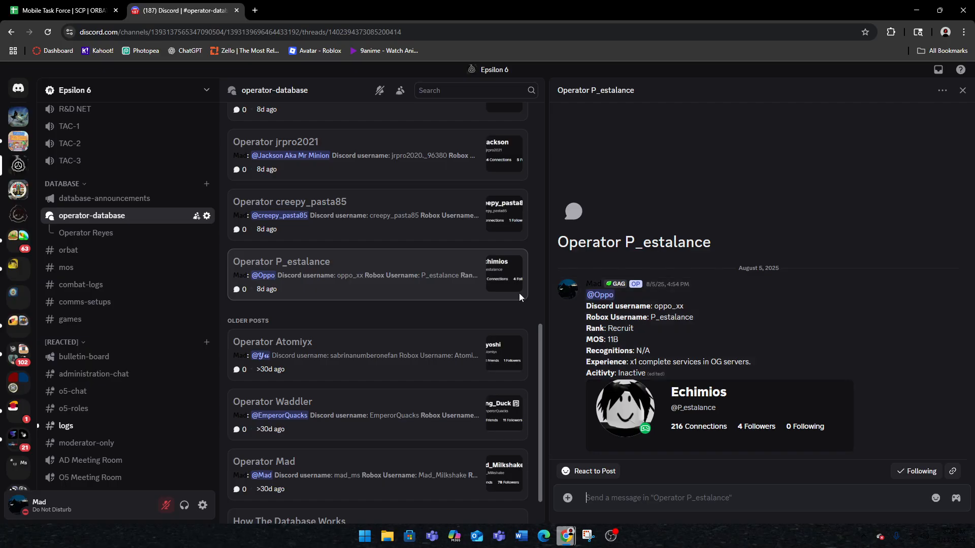
Look over the full list of operator records again and open the orbat channel.
scroll(508, 304, up, 3)
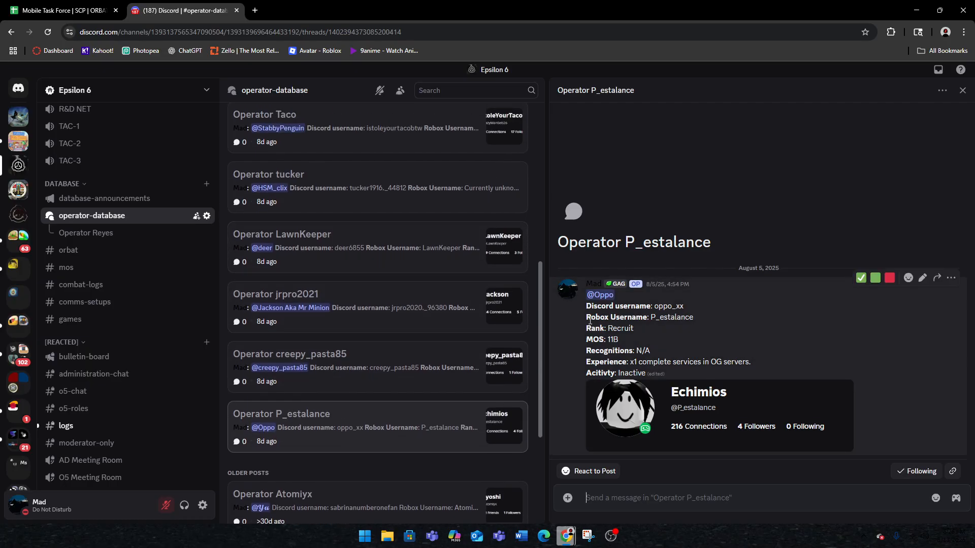
scroll(480, 296, down, 3)
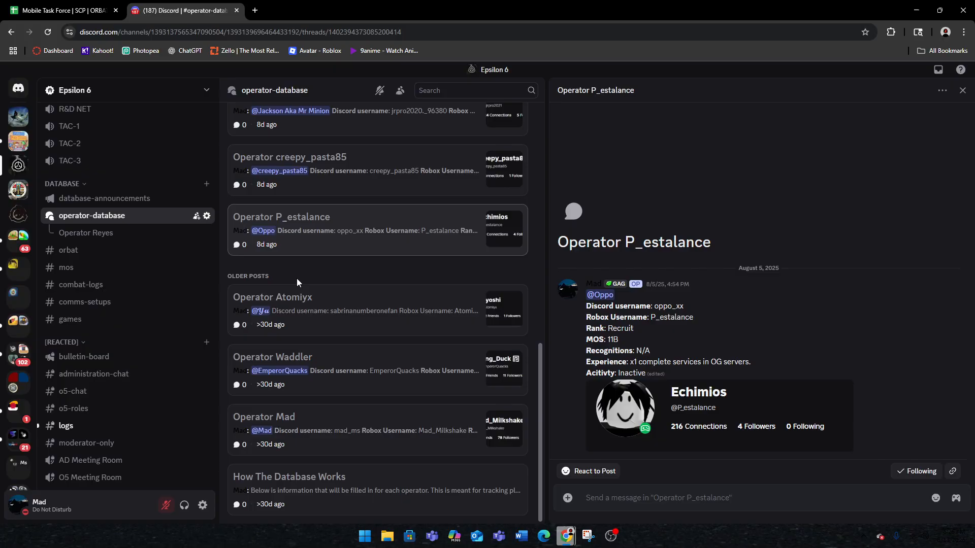
scroll(295, 279, up, 5)
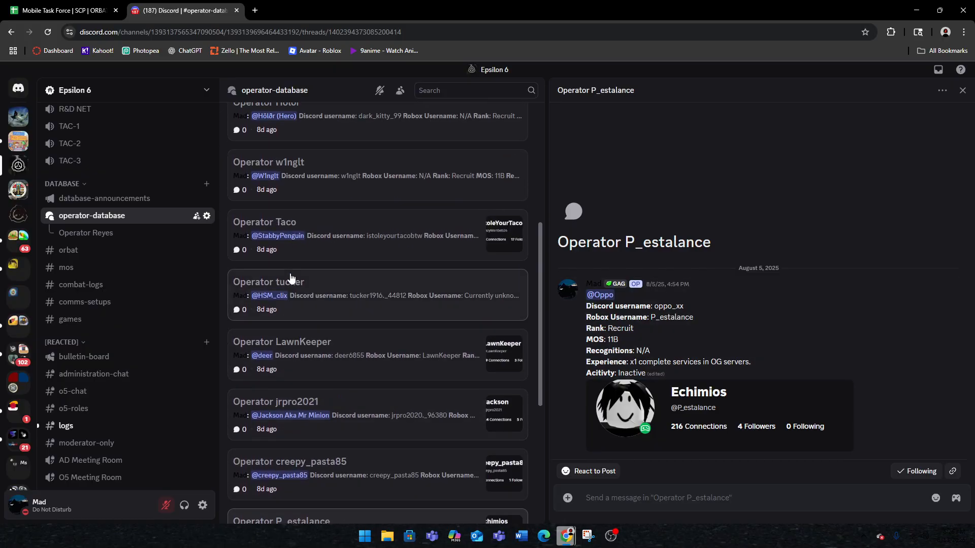
scroll(291, 278, up, 5)
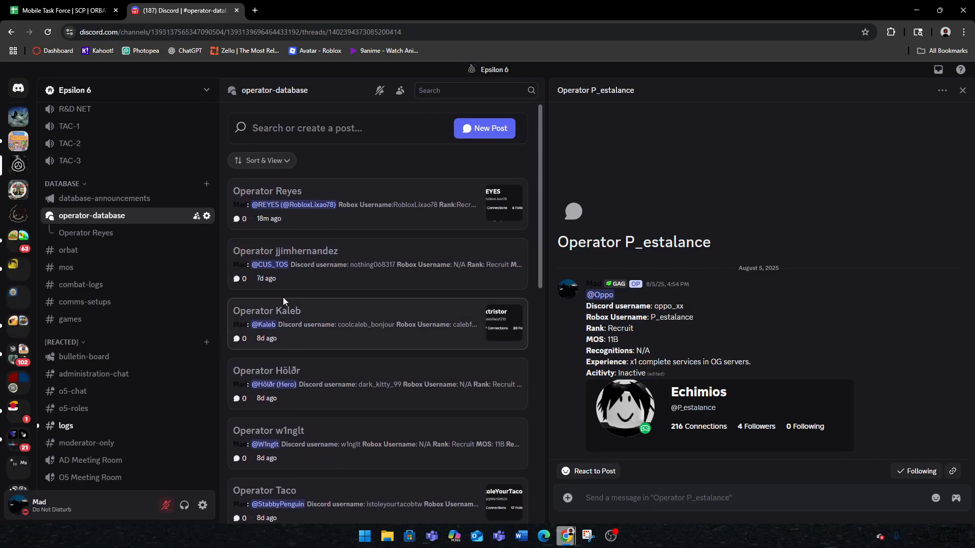
click(107, 251)
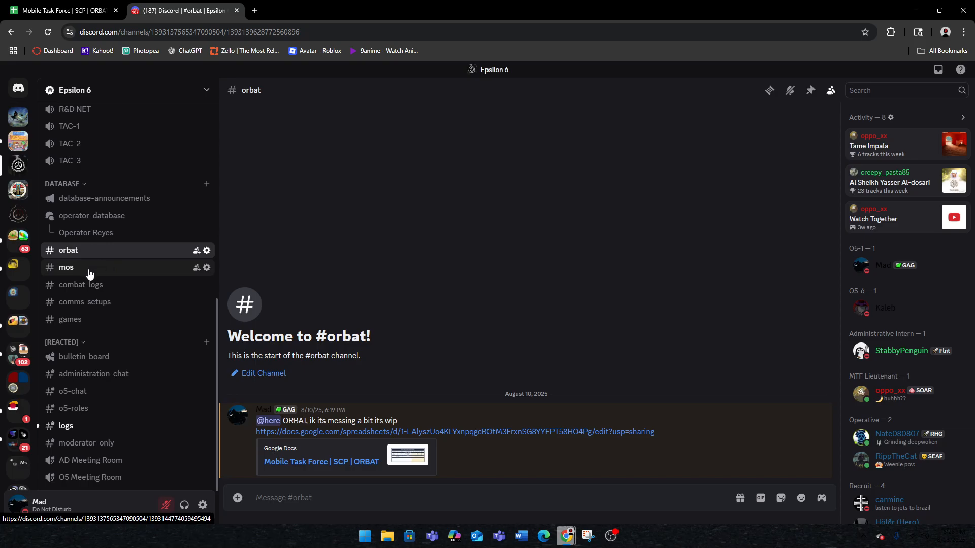
Open the mos channel, read the SCP Career Path list and view the Field Operation and Office Operation image enlarged.
click(89, 270)
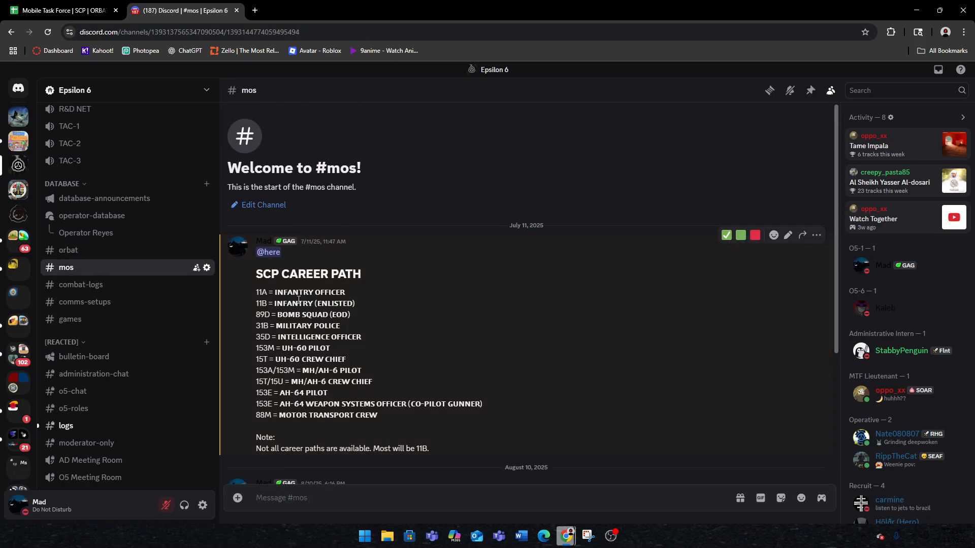
scroll(294, 289, down, 3)
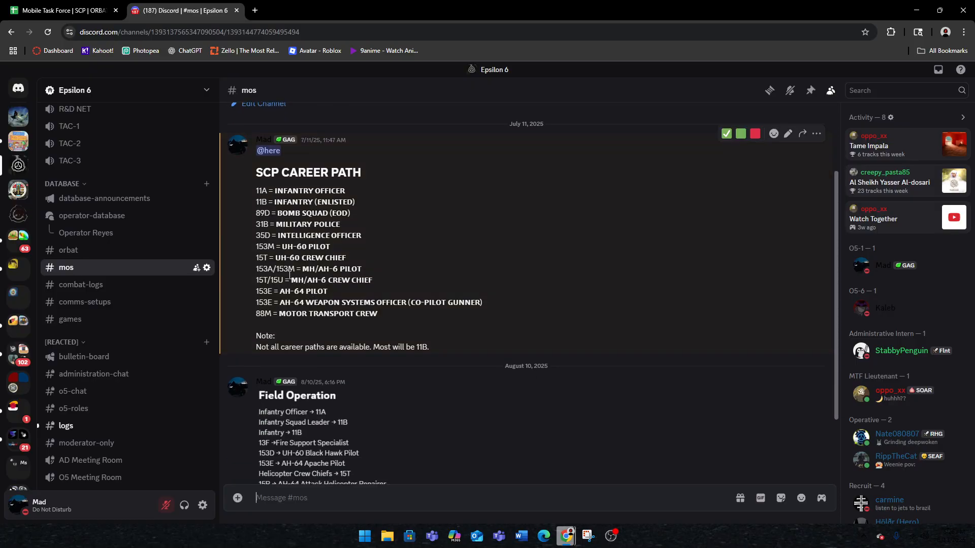
scroll(268, 220, down, 2)
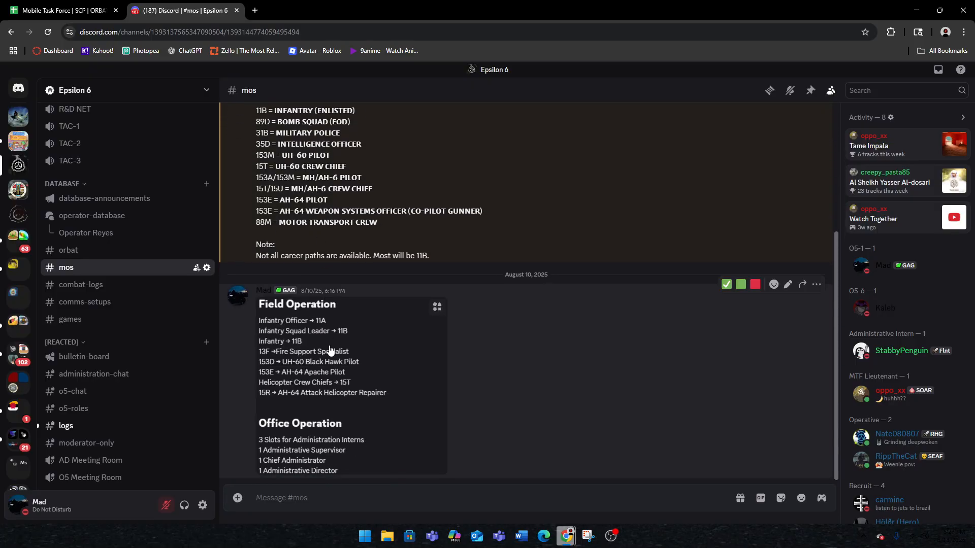
click(296, 335)
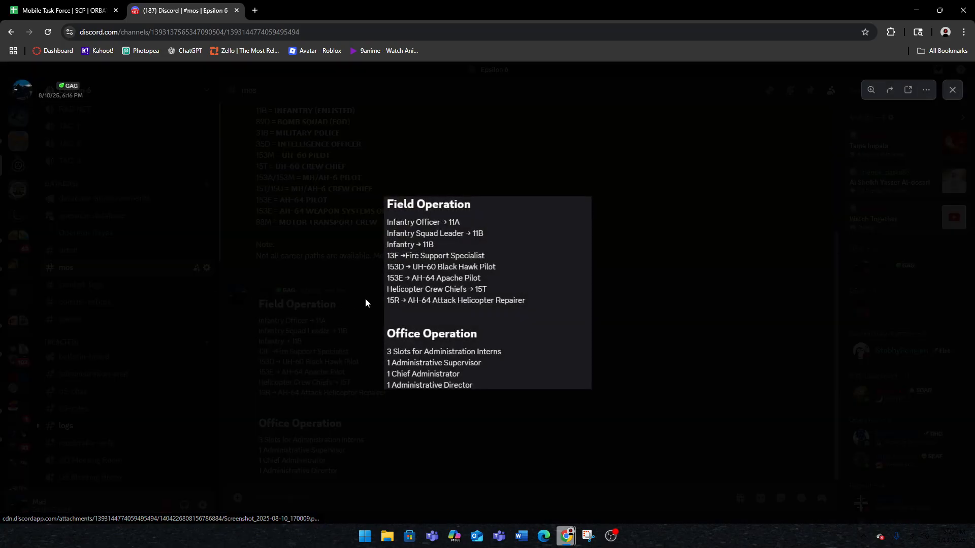
click(60, 172)
Check the opening message of the Epsilon 6 advertising post in the Plaza Connect server and return to the Epsilon 6 server.
click(18, 141)
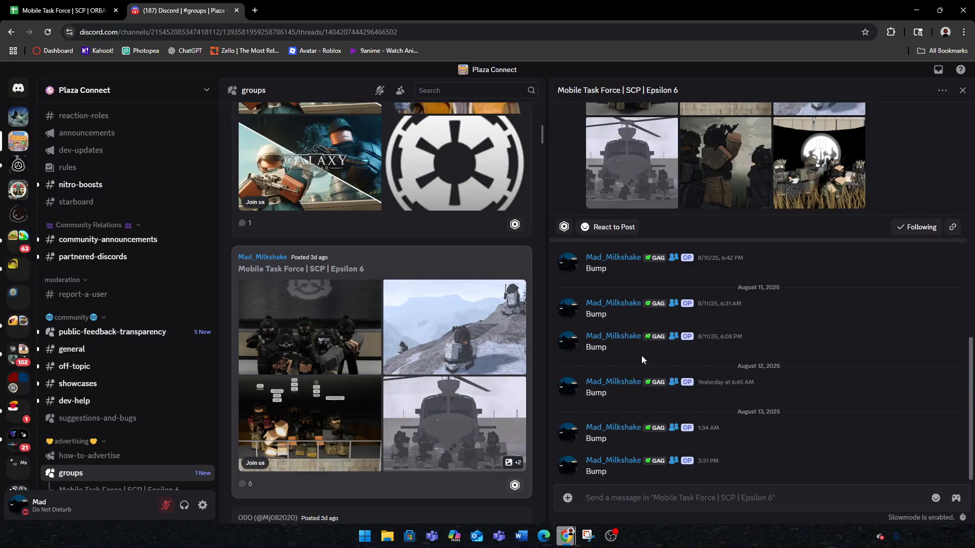
scroll(644, 361, up, 15)
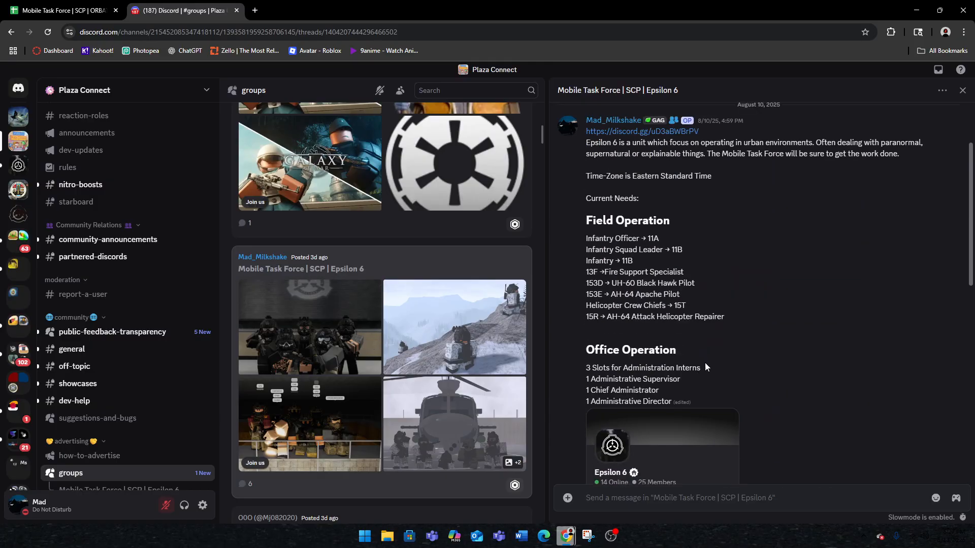
click(18, 165)
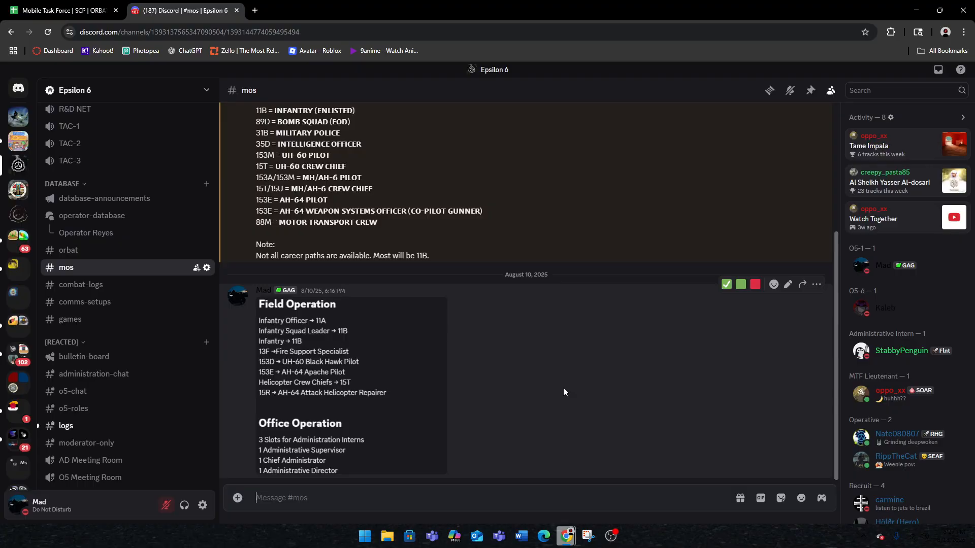
Go over the SCP Career Path list again, highlighting the Intelligence Officer and AH-64 Pilot entries.
scroll(563, 388, up, 4)
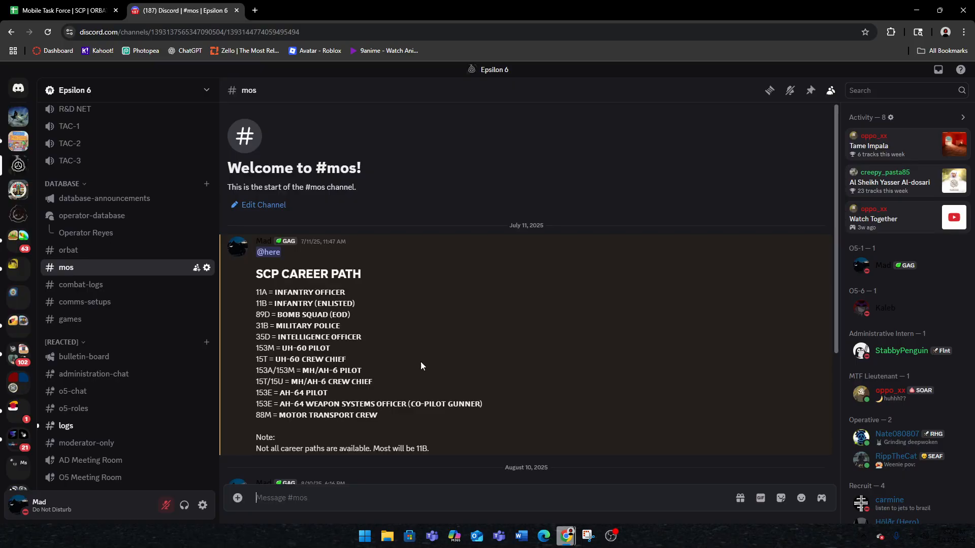
double_click(354, 335)
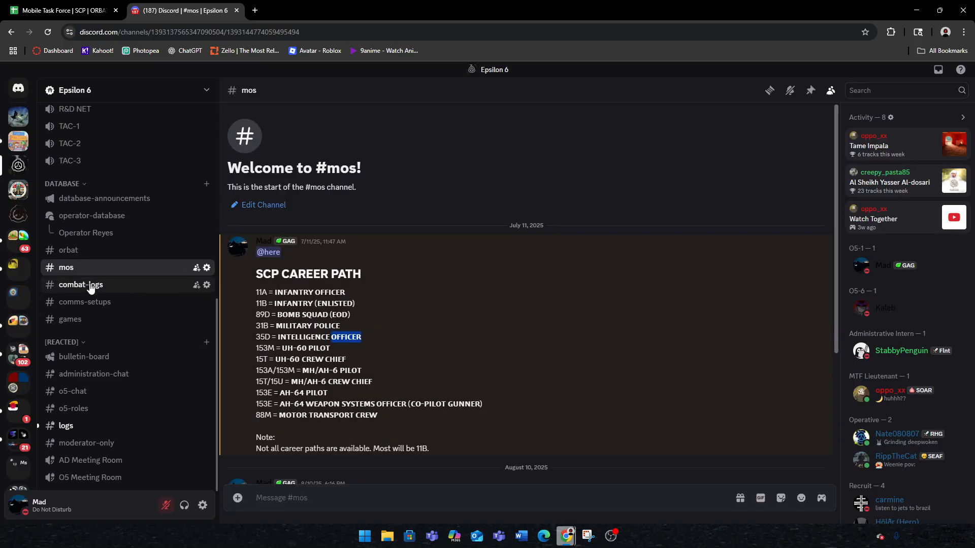
scroll(286, 297, down, 2)
triple_click(284, 293)
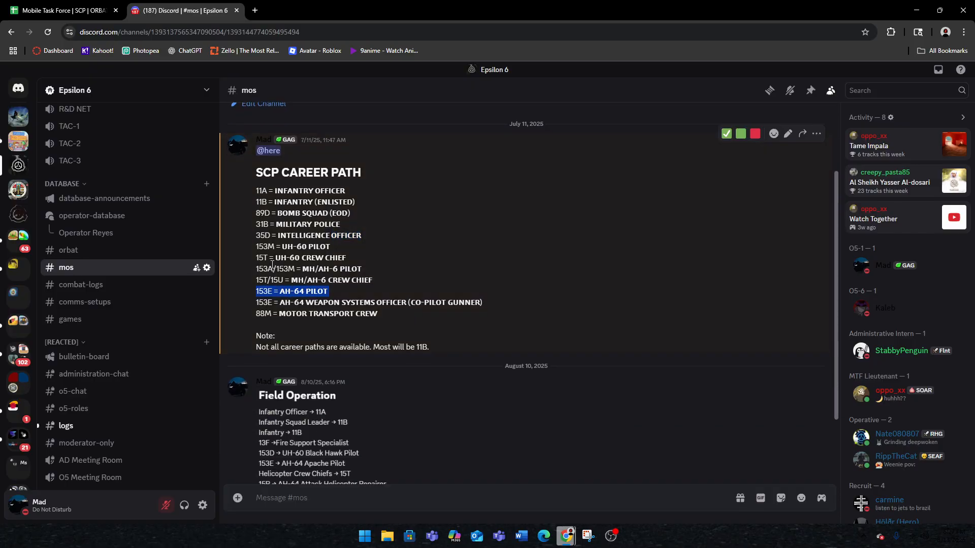
drag(280, 257, 278, 256)
double_click(316, 291)
Open the combat-logs channel and skim all reports from the Operation Hells Gate entry to the combat log photos.
click(136, 290)
scroll(303, 324, up, 15)
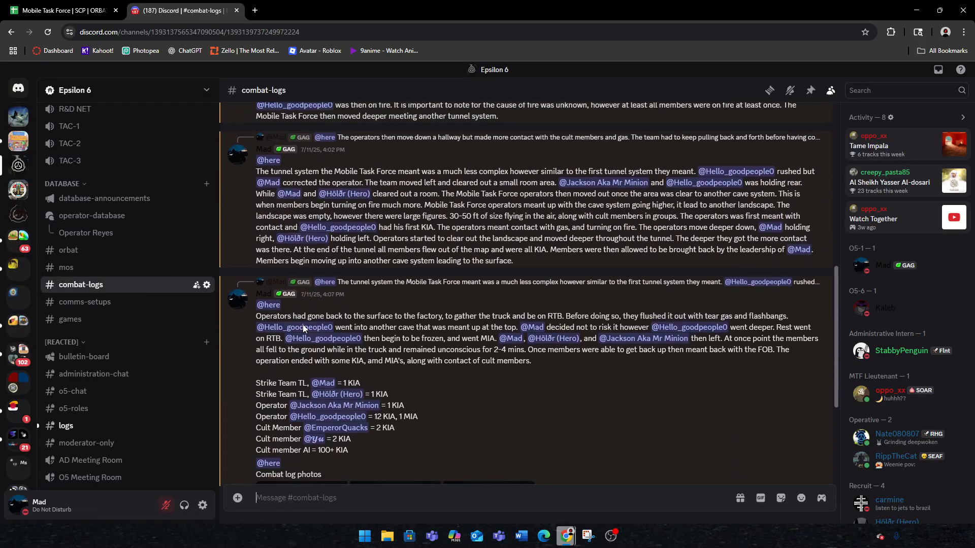
scroll(299, 325, down, 15)
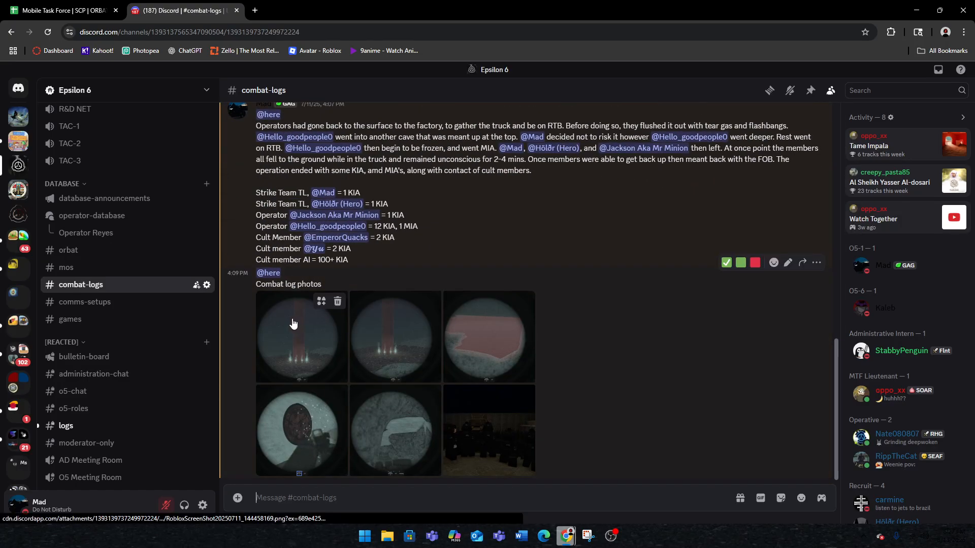
scroll(291, 323, up, 1)
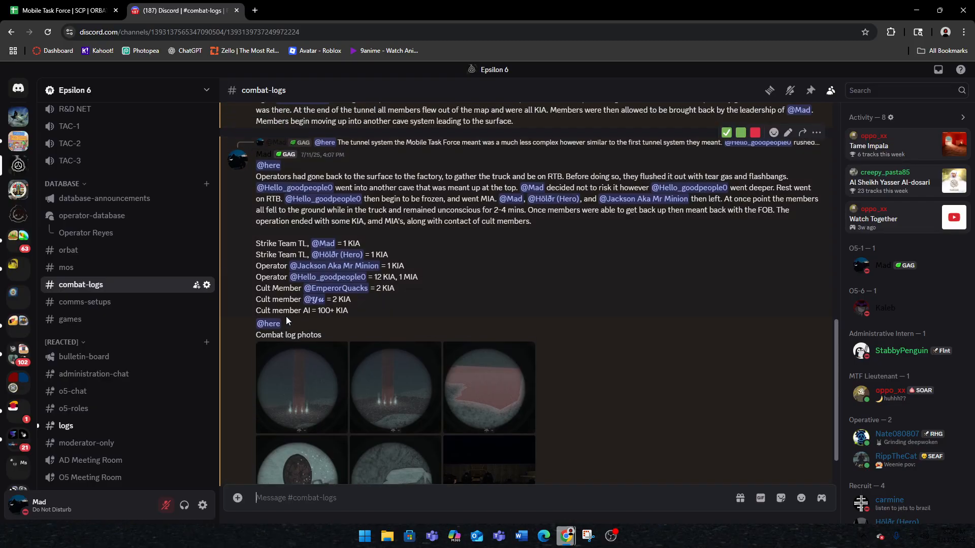
scroll(287, 320, up, 6)
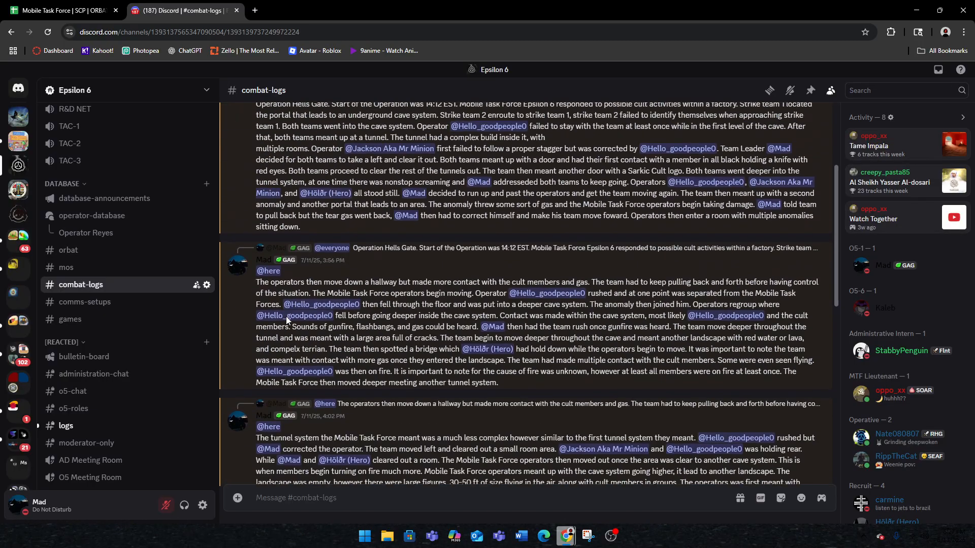
scroll(285, 316, up, 3)
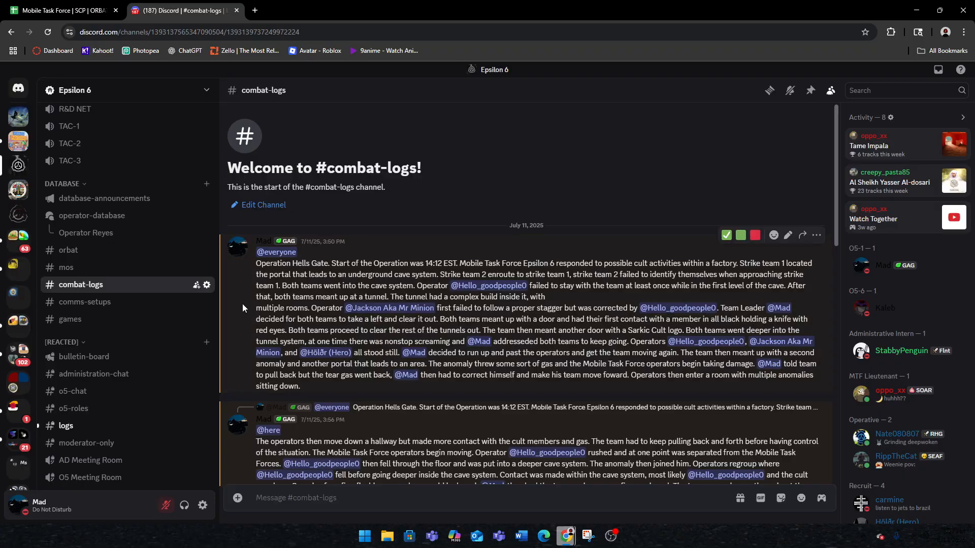
scroll(242, 305, down, 10)
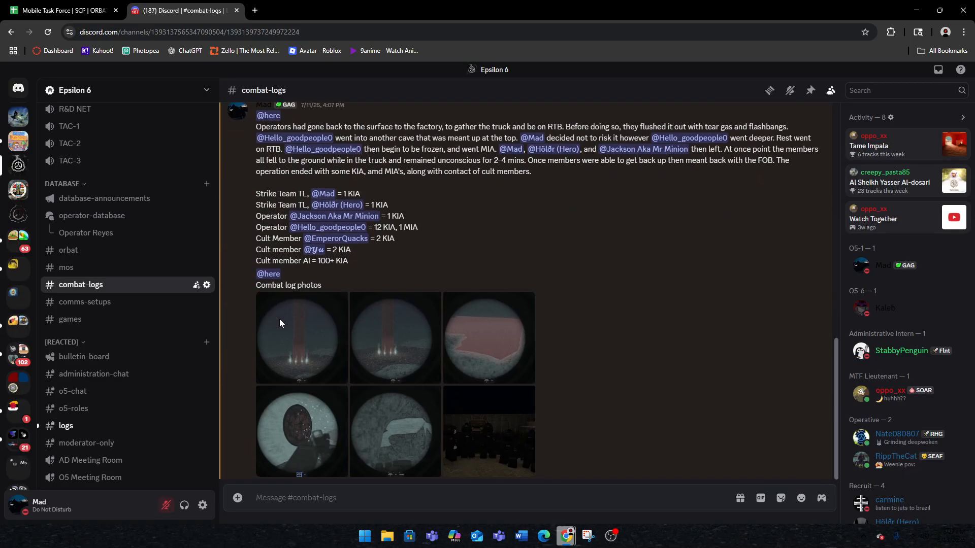
scroll(272, 318, up, 10)
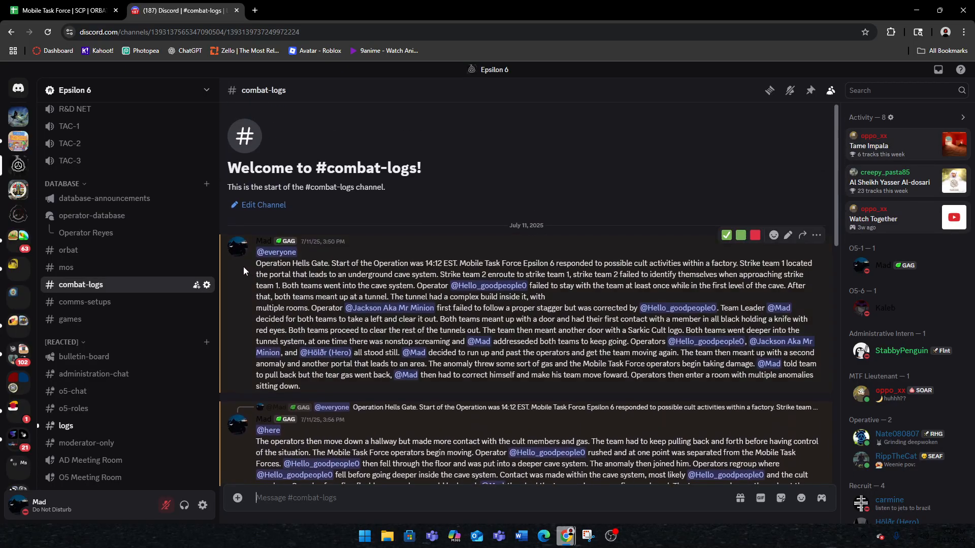
Read the first Operation Hells Gate report, highlighting its opening sentences about the two strike teams.
drag(243, 266, 462, 286)
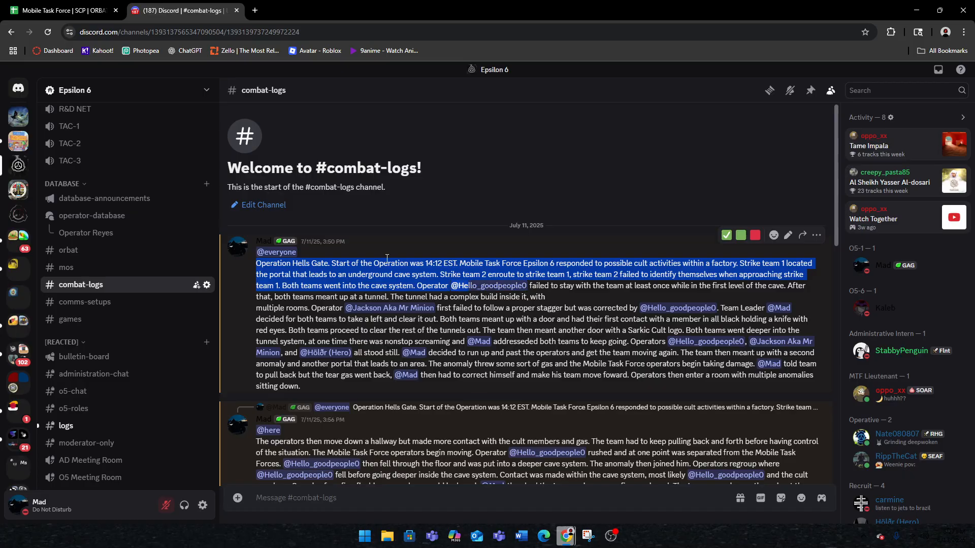
click(503, 262)
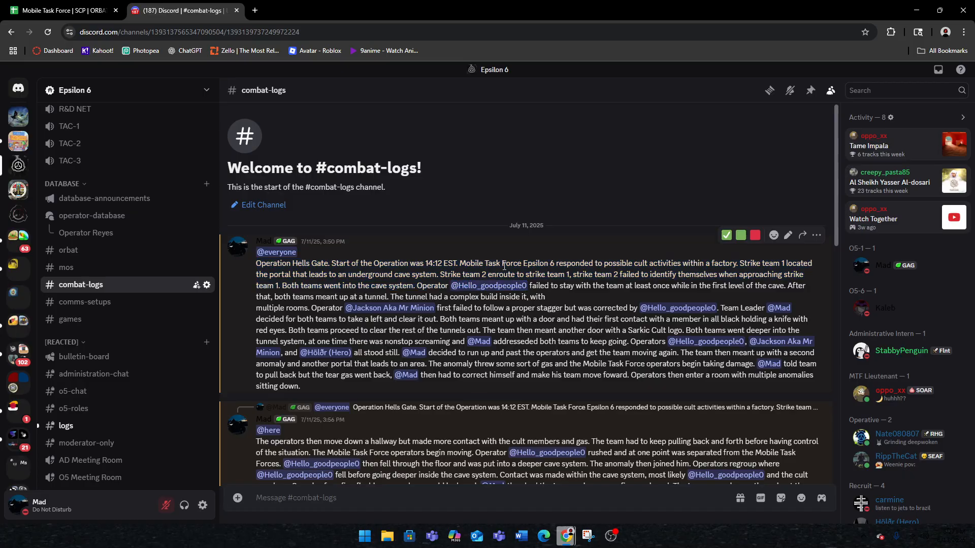
click(488, 286)
click(690, 333)
drag(423, 285, 433, 285)
click(418, 319)
Examine the casualty list at the end of the last combat report, highlighting the strike team and cult member lines.
scroll(472, 312, down, 15)
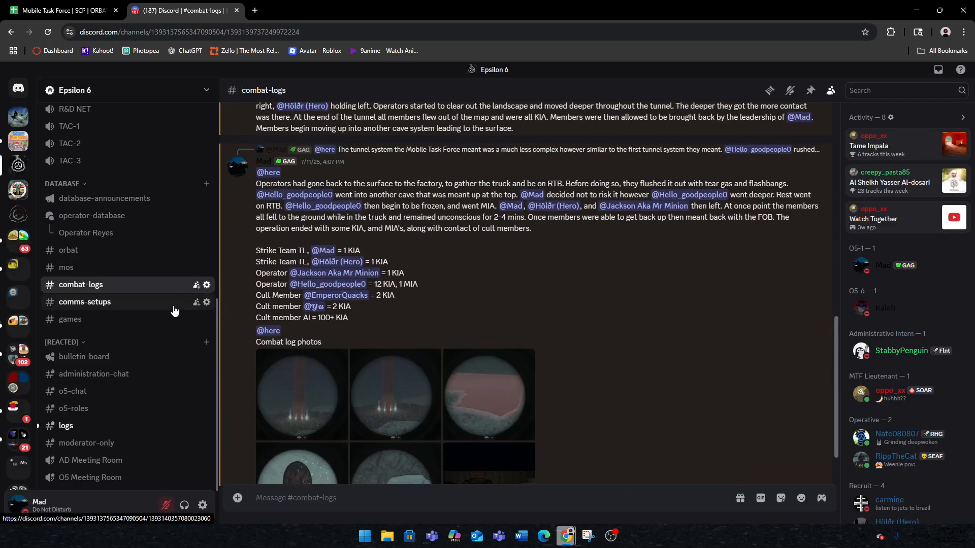
scroll(342, 325, down, 2)
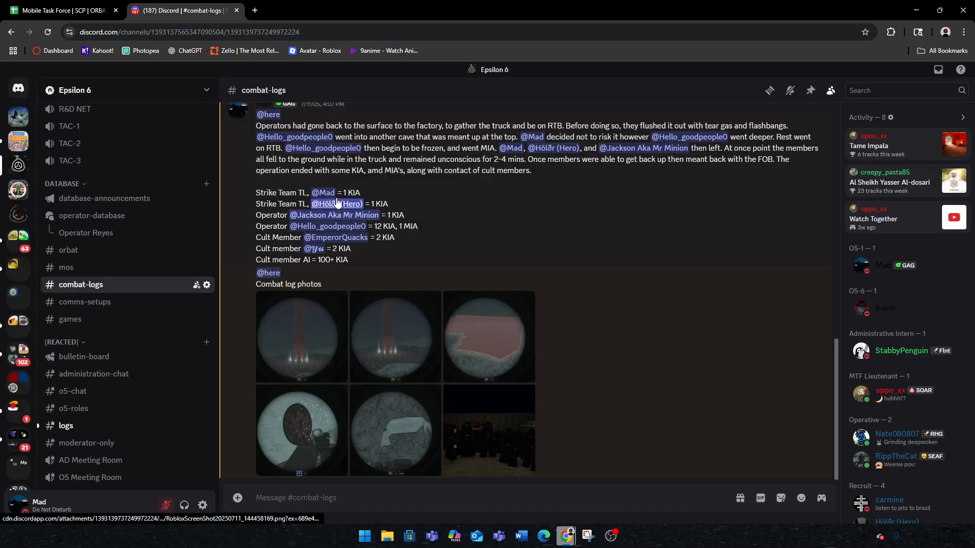
drag(246, 193, 403, 200)
click(427, 211)
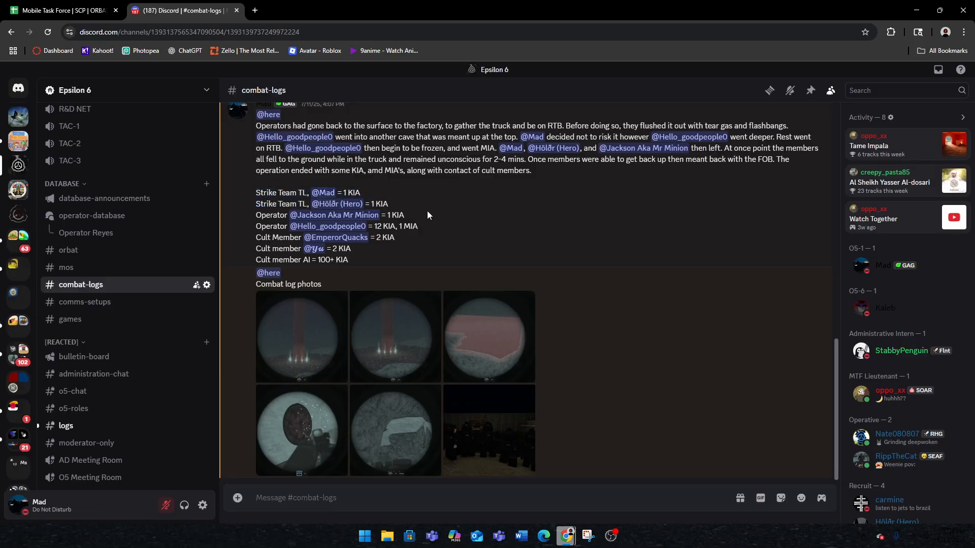
drag(410, 249, 287, 203)
click(356, 257)
View the combat log photos enlarged, browse through the set and close the viewer.
click(300, 356)
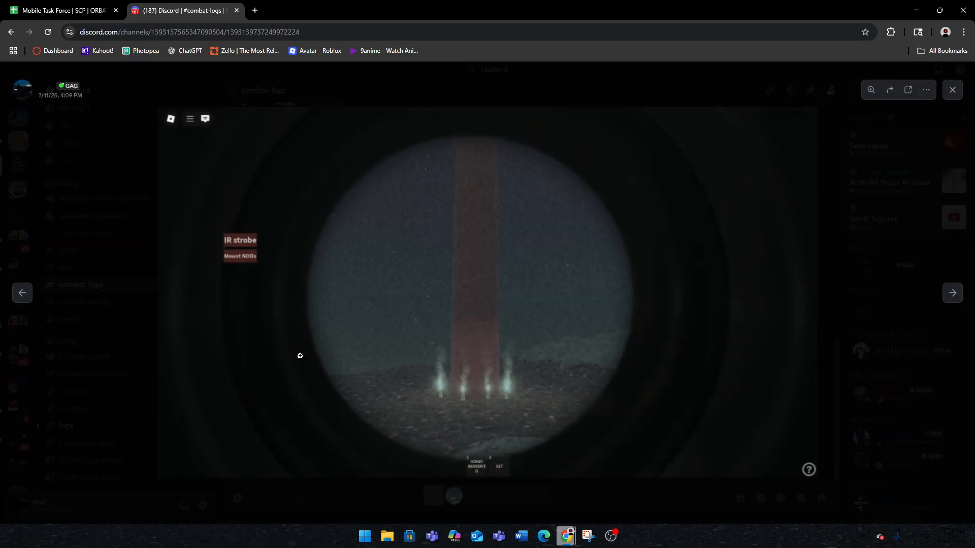
key(Right)
key(Right)
key(Right)
key(Left)
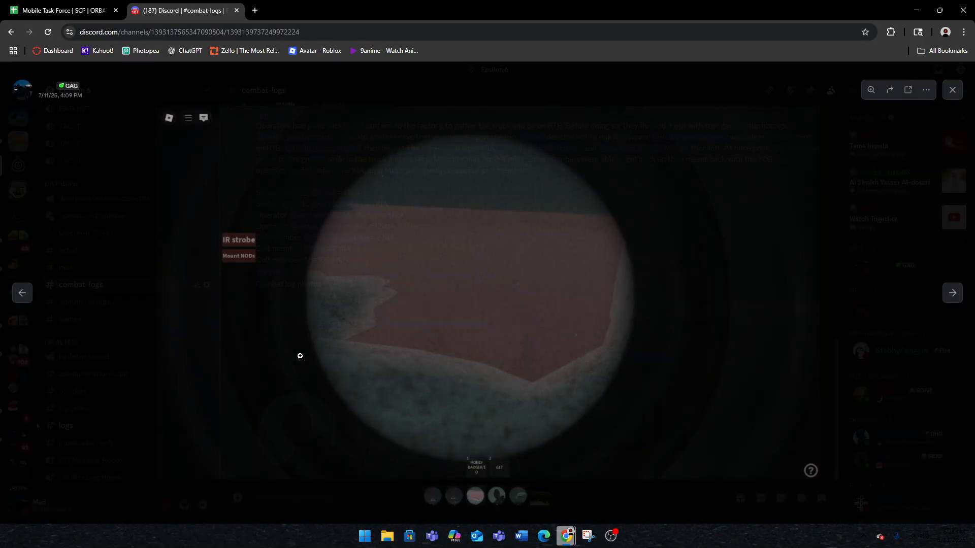
key(Right)
key(Right)
key(Right)
key(Right)
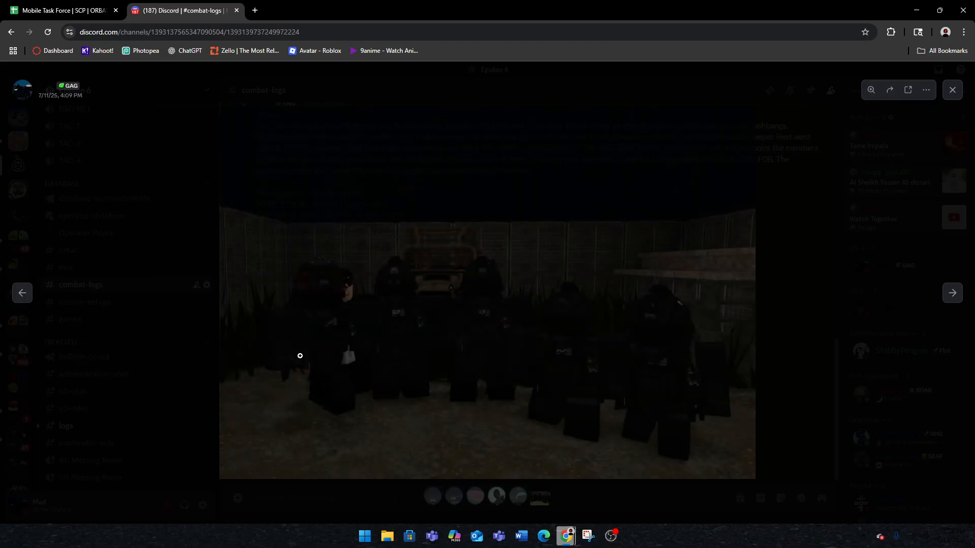
key(Left)
click(890, 262)
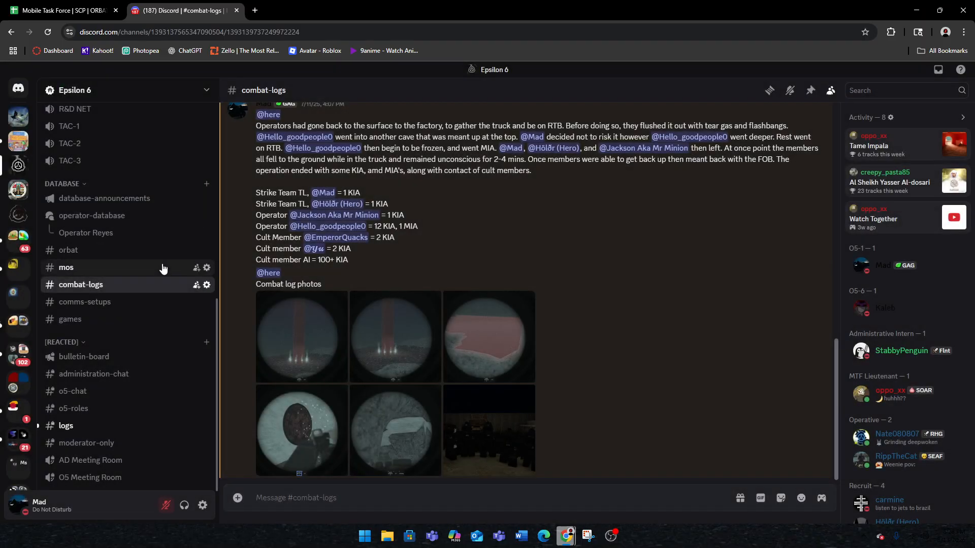
Open the comms-setups channel and compare its descriptions with the voice channels in the COMMS category.
click(98, 307)
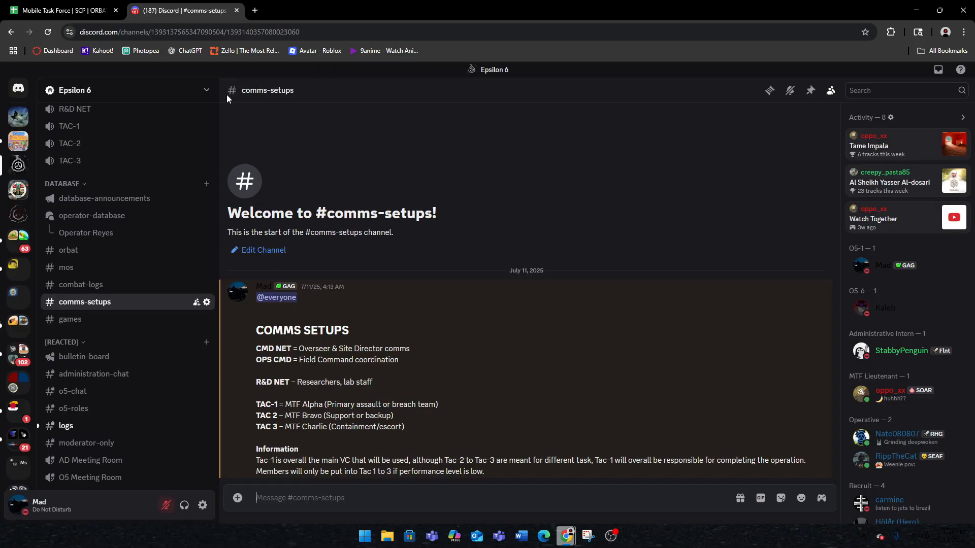
scroll(110, 208, up, 3)
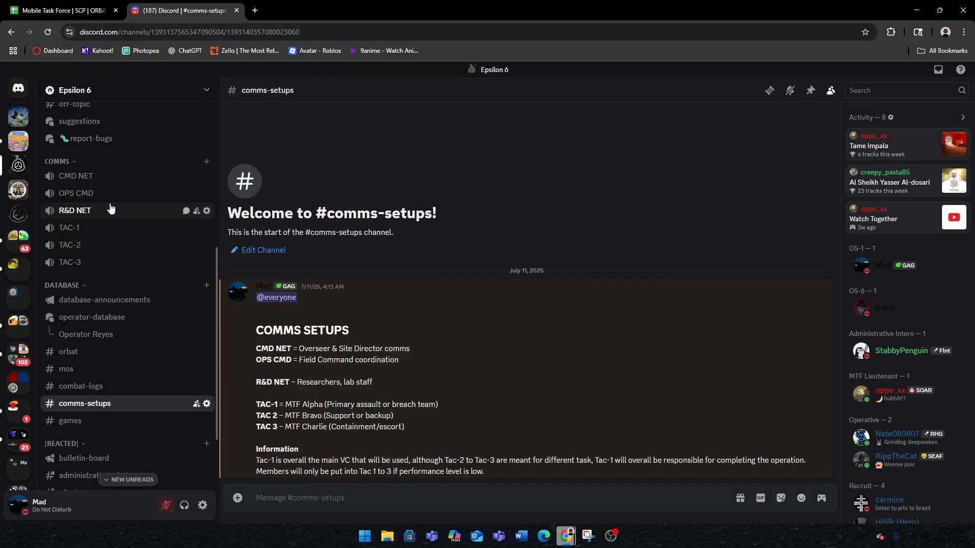
scroll(110, 208, down, 3)
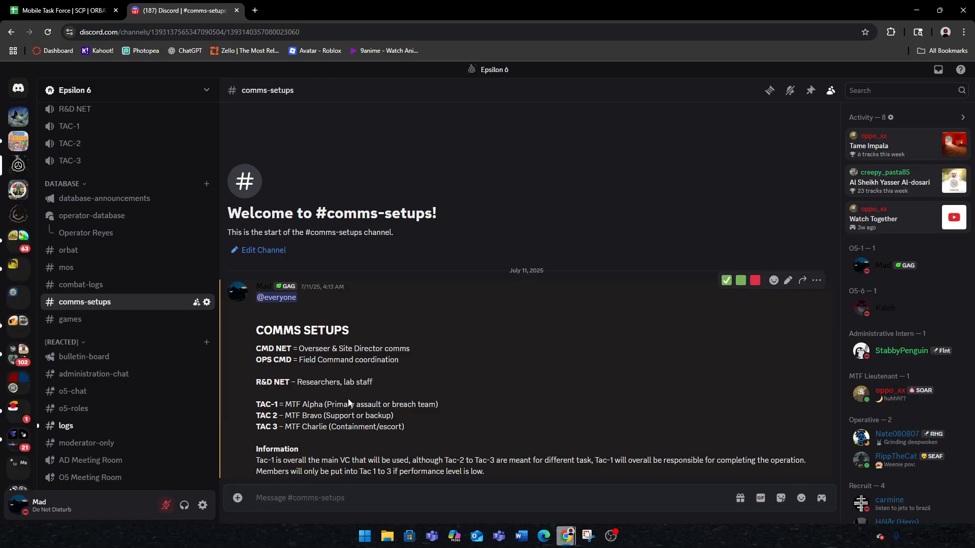
Glance at the Strike Team B "Bumble" server, return to Epsilon 6 and look over its channel list and COMMS voice channels.
click(18, 117)
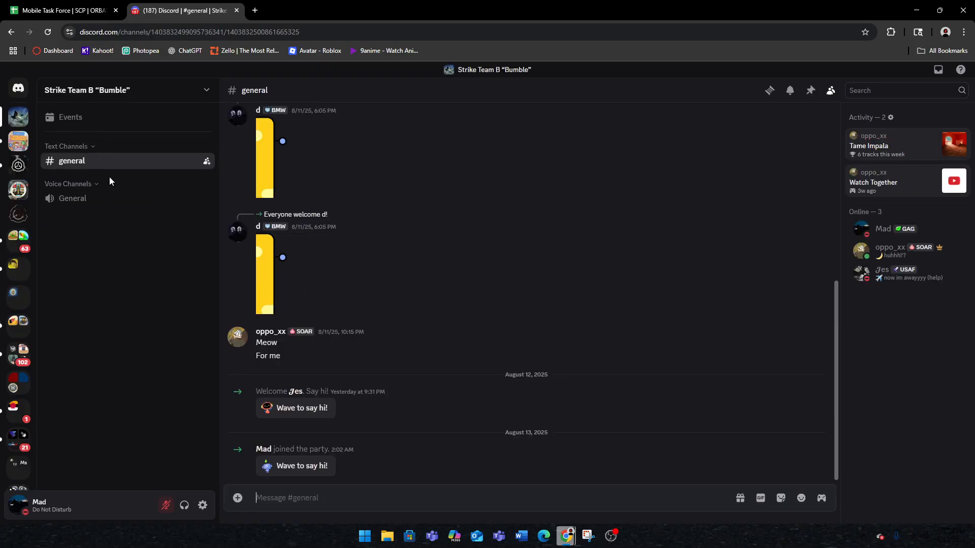
click(18, 165)
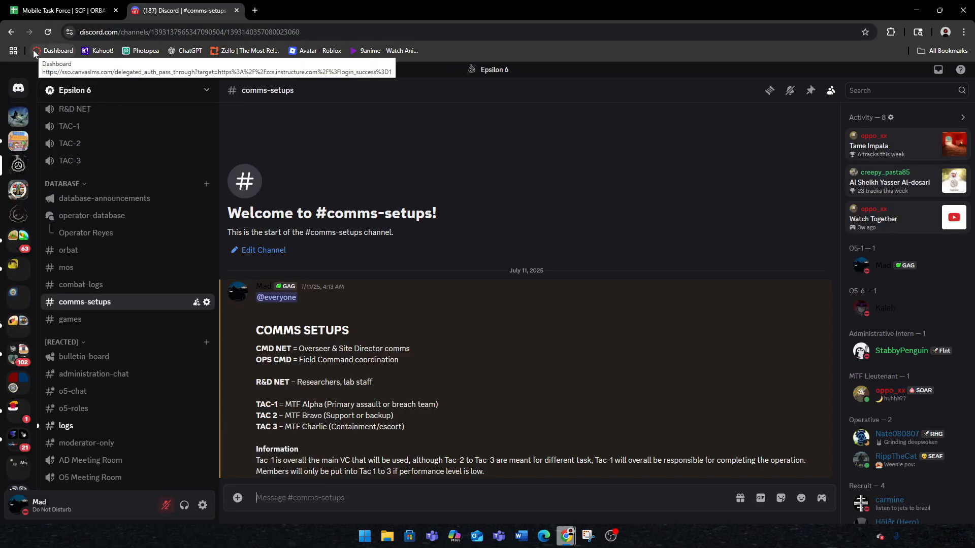
scroll(127, 228, up, 10)
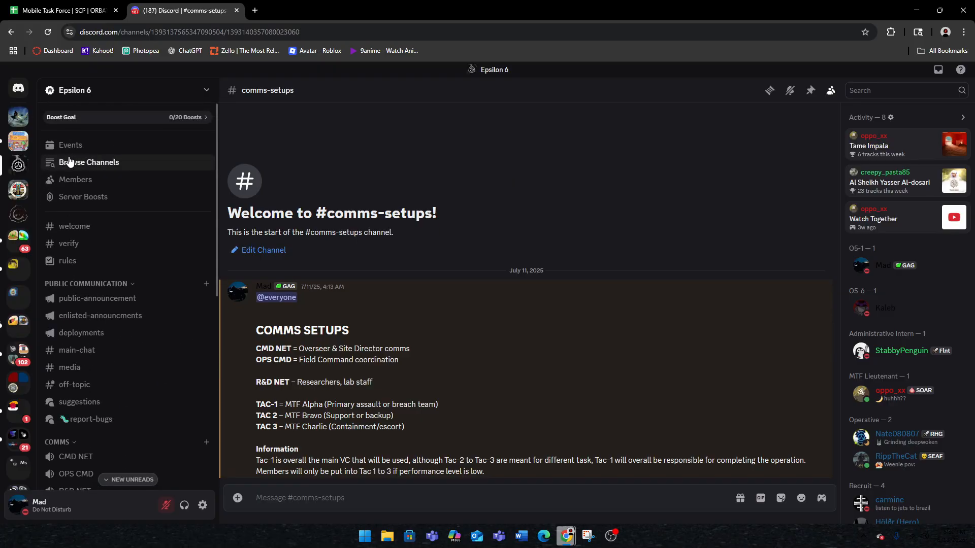
scroll(91, 203, down, 8)
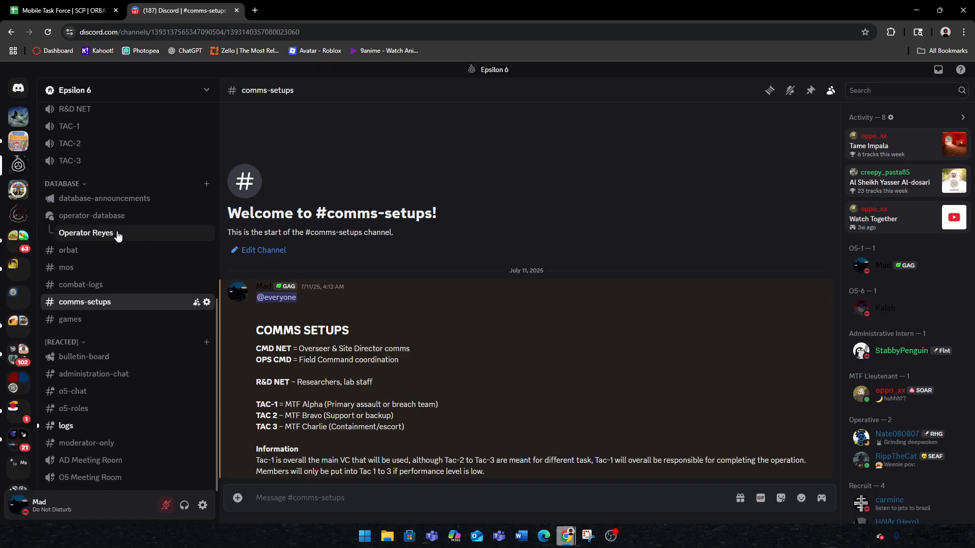
scroll(107, 238, up, 2)
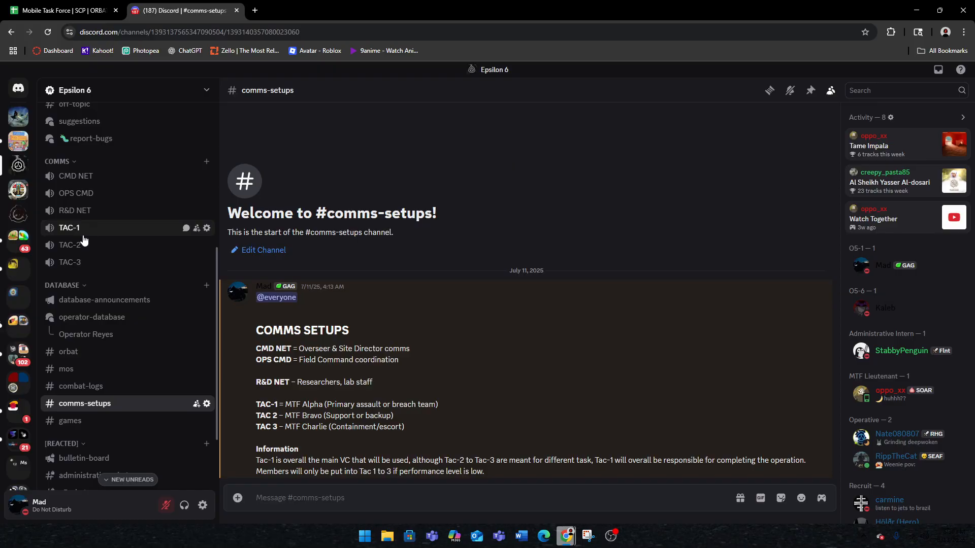
scroll(120, 284, down, 3)
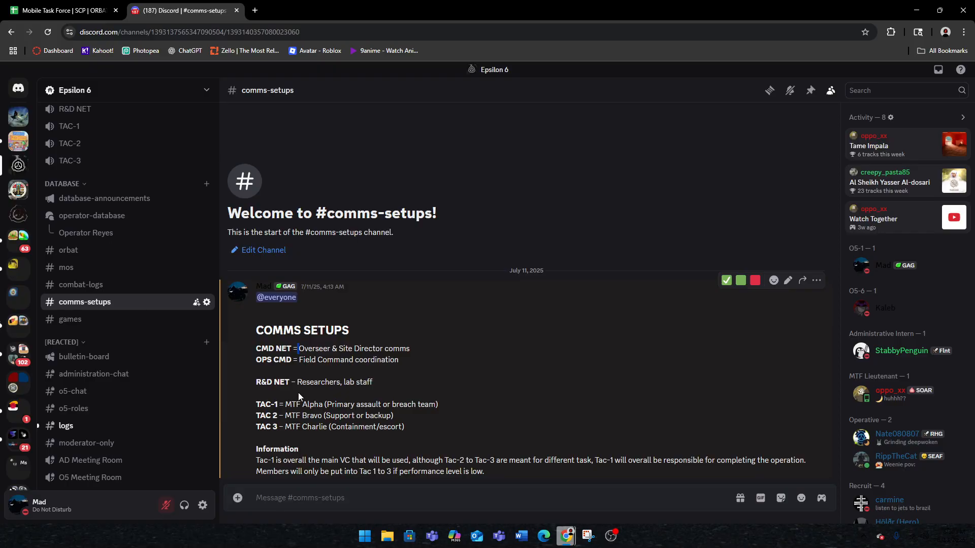
Read through the R&D NET, TAC and Information lines of the comms-setups post and glance at the games channel.
double_click(340, 384)
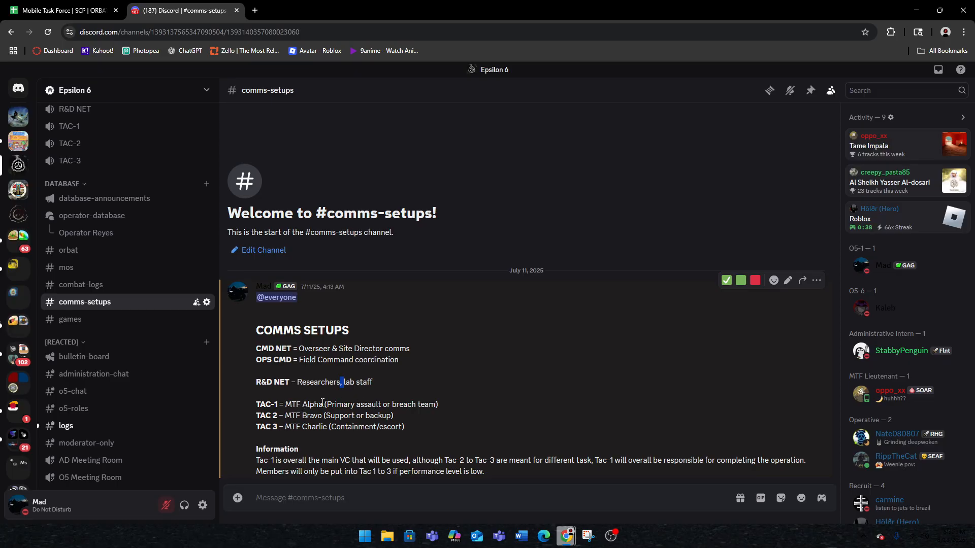
double_click(310, 417)
click(329, 468)
click(127, 325)
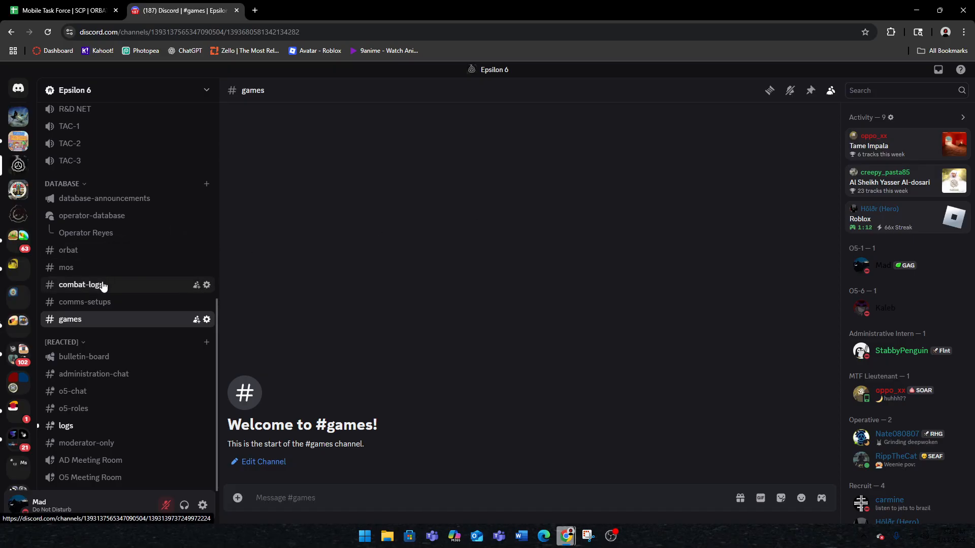
Open the ORBAT spreadsheet linked in the orbat channel, close that view-only copy and switch to the editable sheet.
click(94, 251)
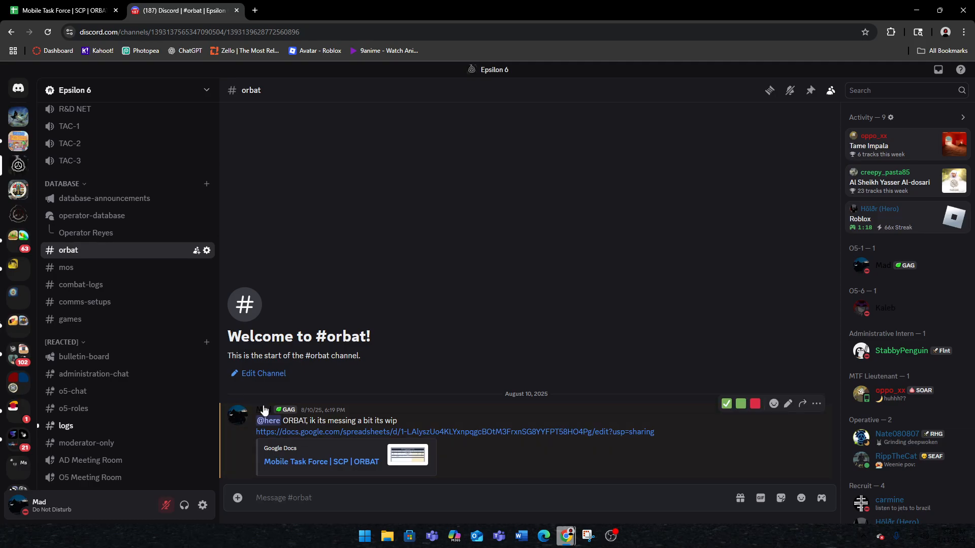
click(298, 433)
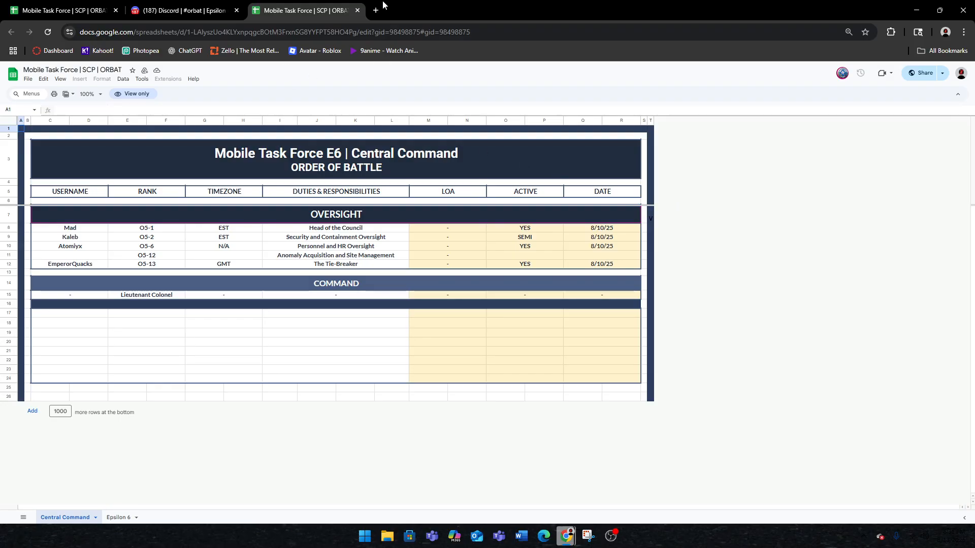
click(357, 10)
click(61, 10)
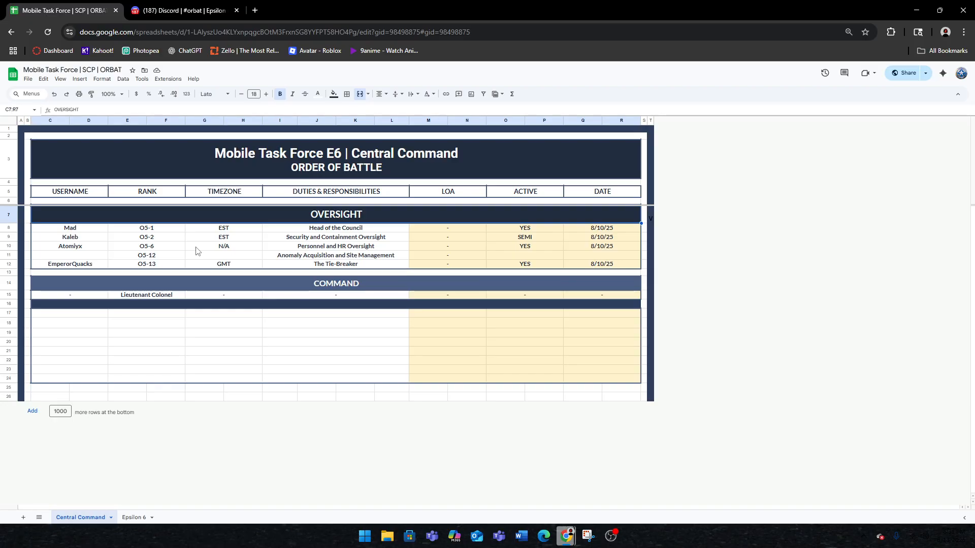
Go through the Central Command column headings one by one, from USERNAME to DATE.
click(84, 197)
key(Right)
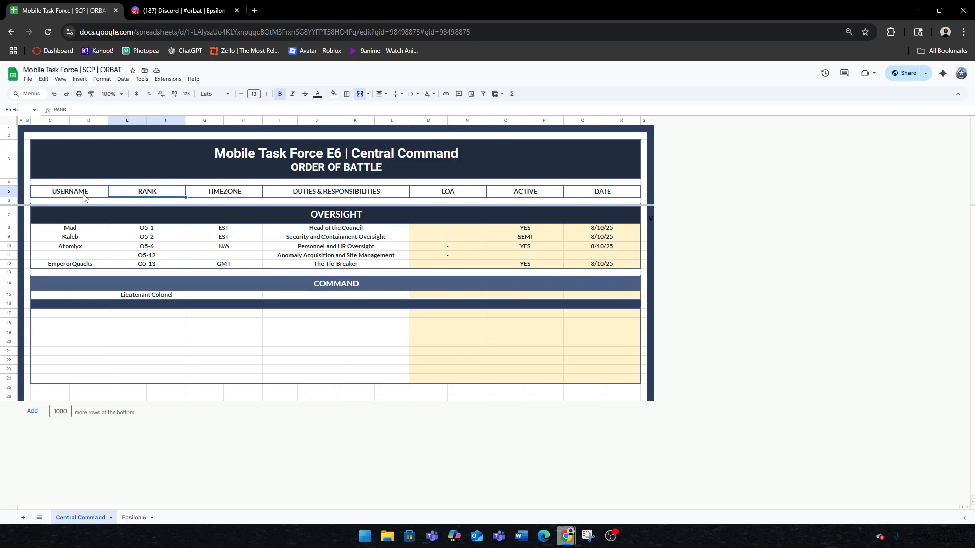
key(Right)
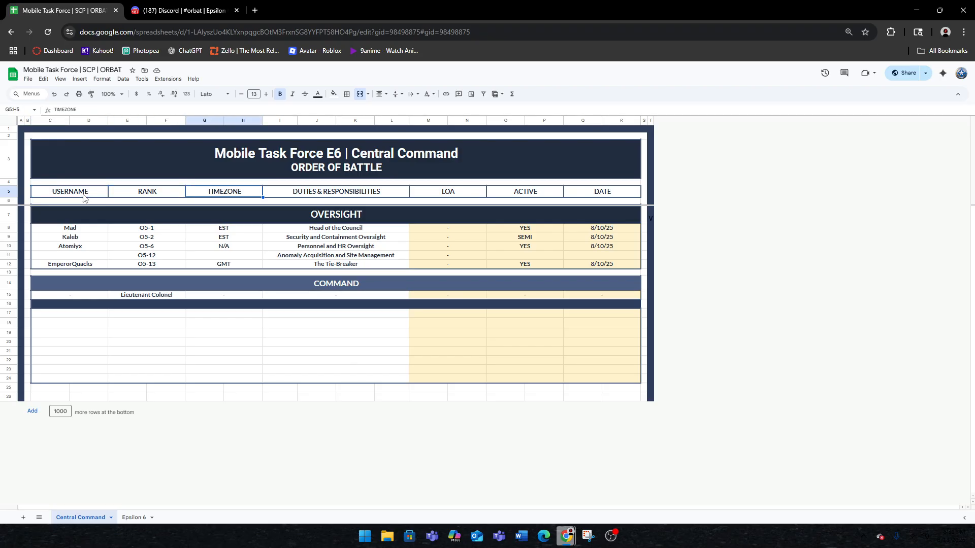
key(Right)
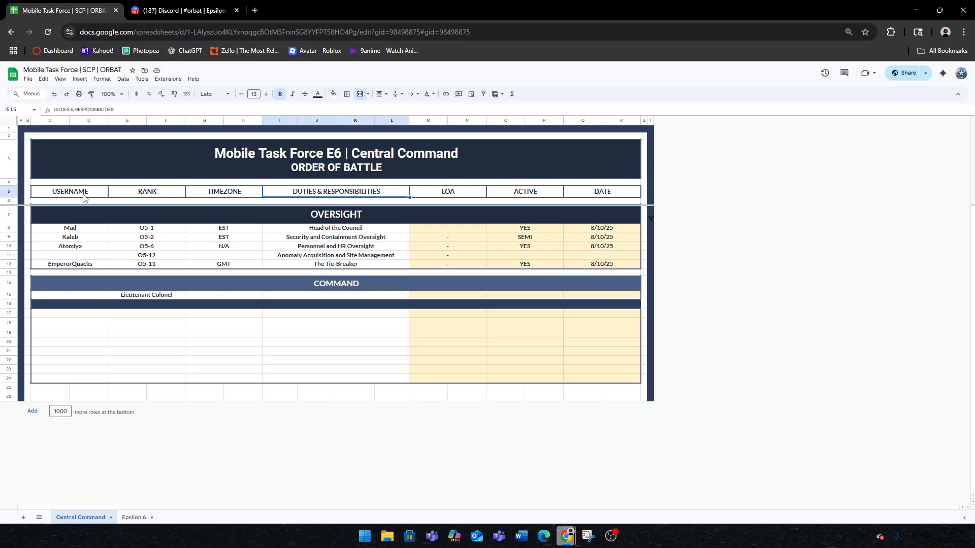
key(Right)
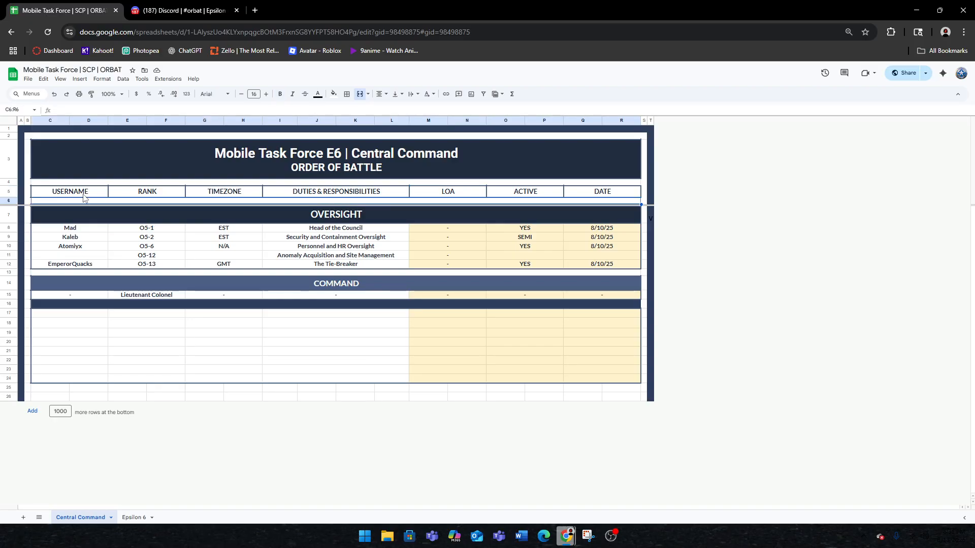
key(Right)
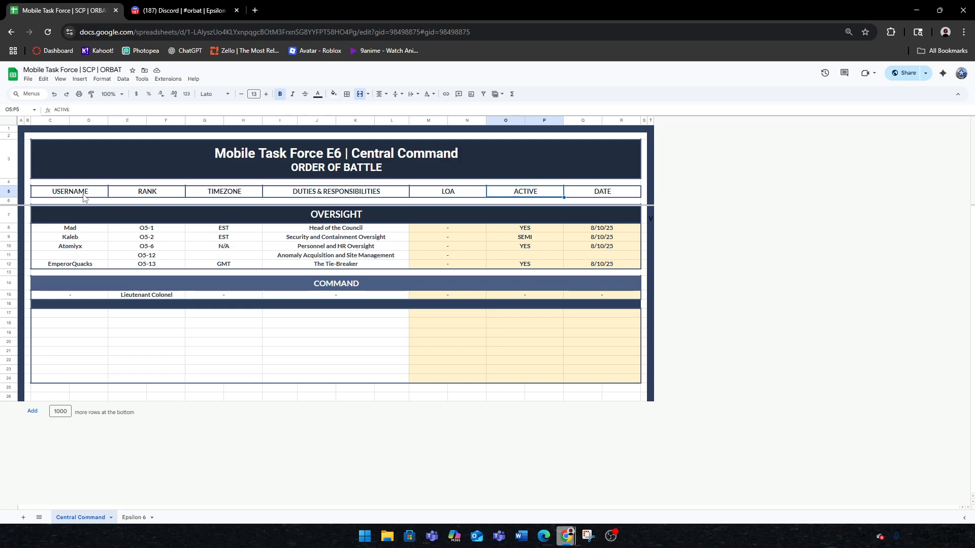
key(Right)
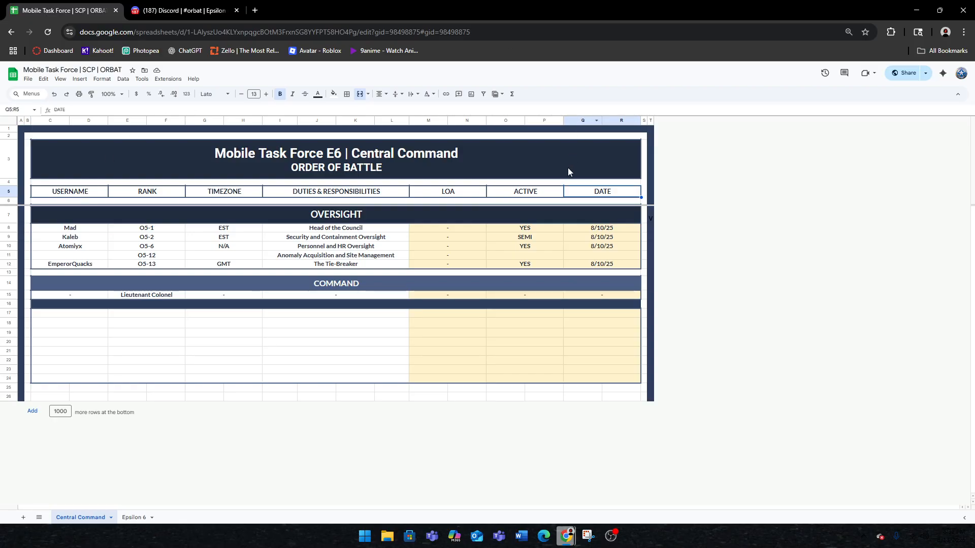
Review the DATE entries and the usernames listed in the OVERSIGHT section, including the O5-12 row.
click(570, 231)
click(569, 237)
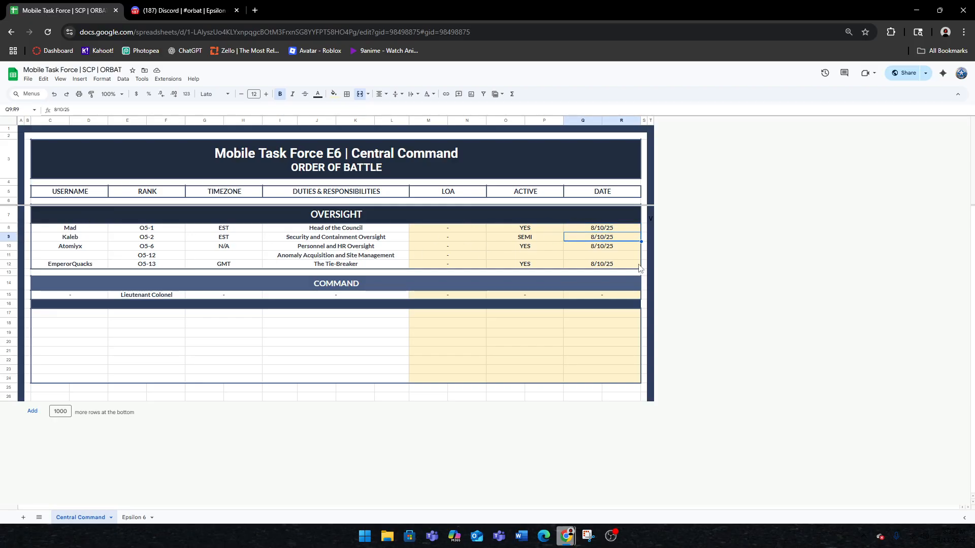
click(602, 257)
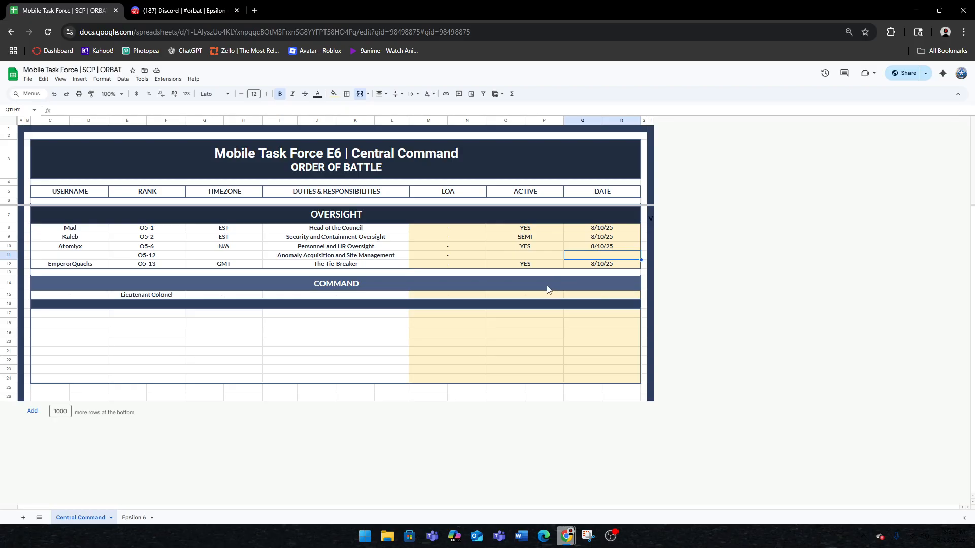
click(98, 231)
click(97, 236)
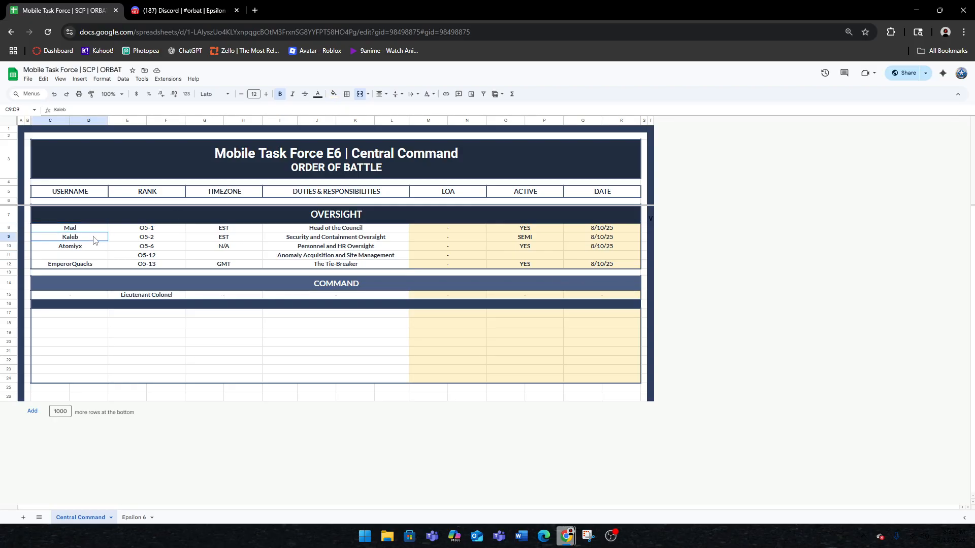
click(91, 247)
click(75, 266)
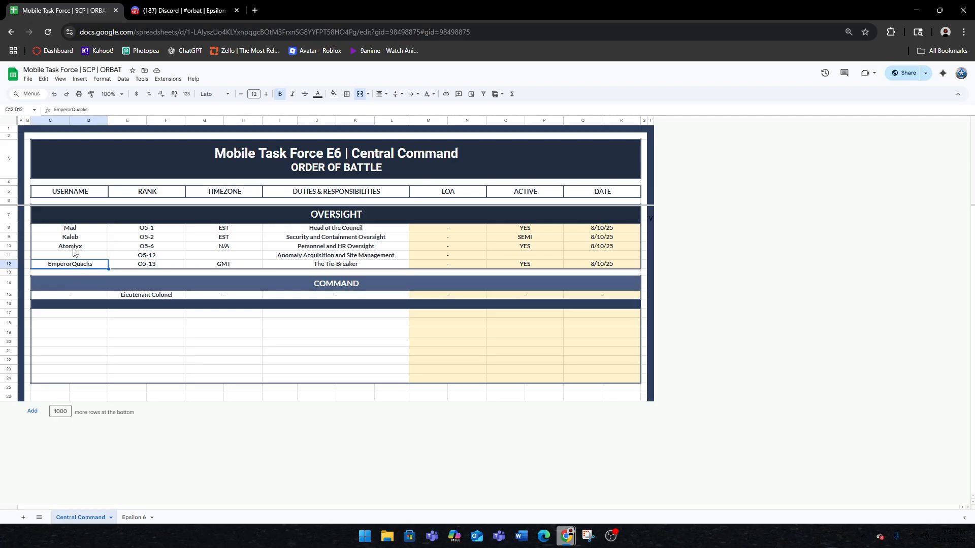
click(76, 256)
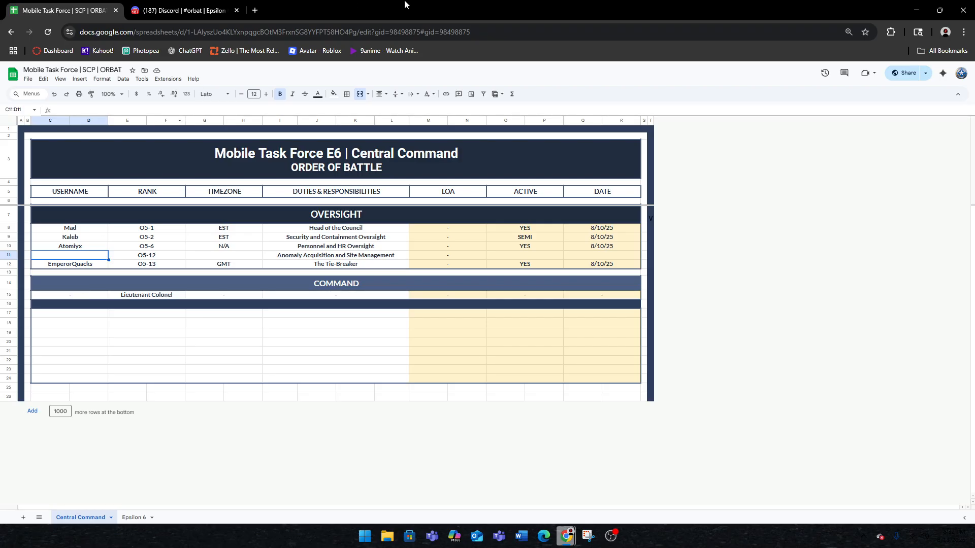
Switch to Discord, read the council role descriptions in the o5-roles channel and return to the ORBAT sheet.
click(178, 10)
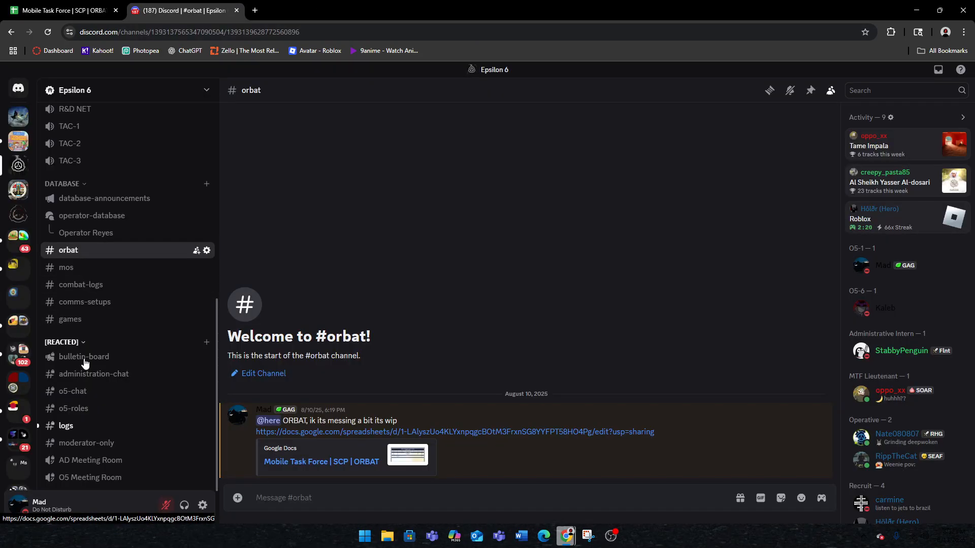
click(94, 409)
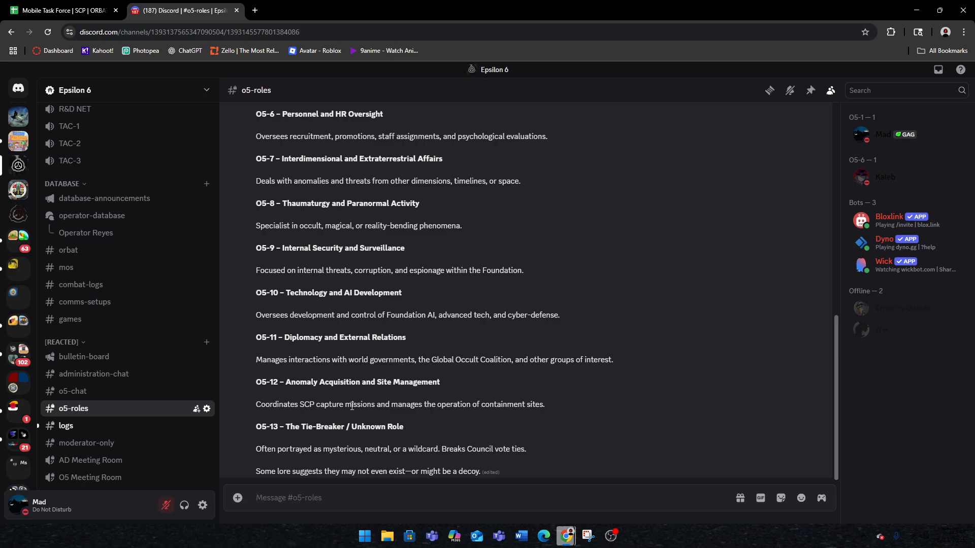
click(61, 11)
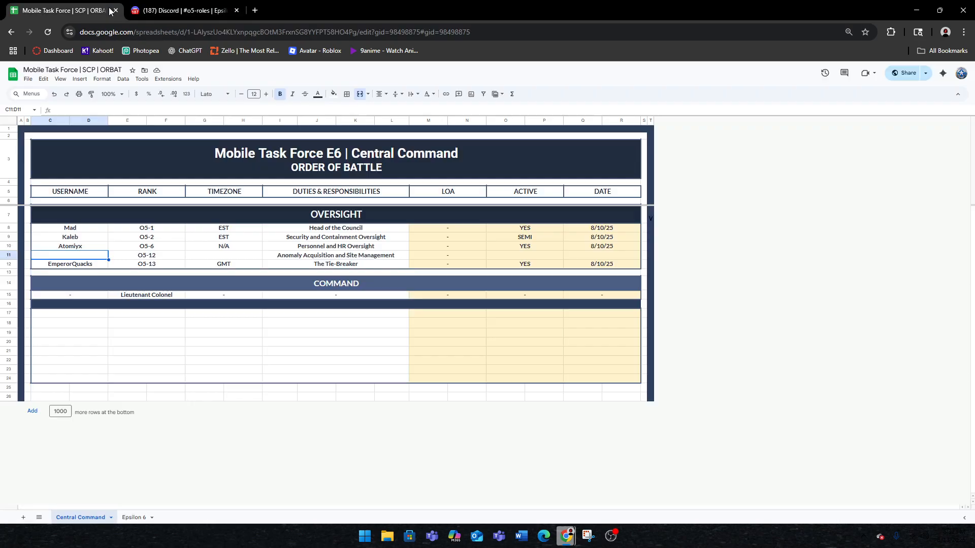
click(172, 6)
click(61, 10)
Examine the O5-12 row's username, timezone, LOA, active and date cells alongside the filled-in O5-6 row.
click(226, 262)
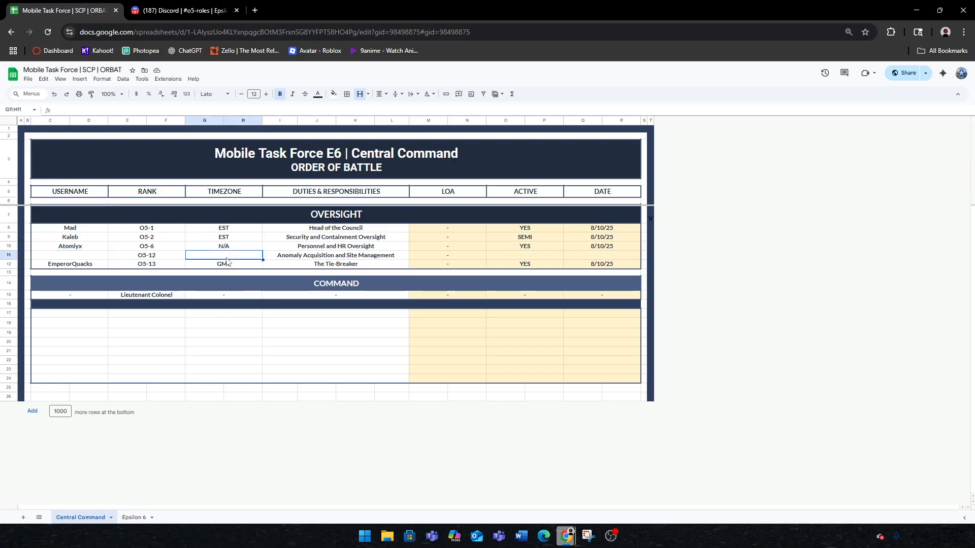
key(Up)
click(73, 255)
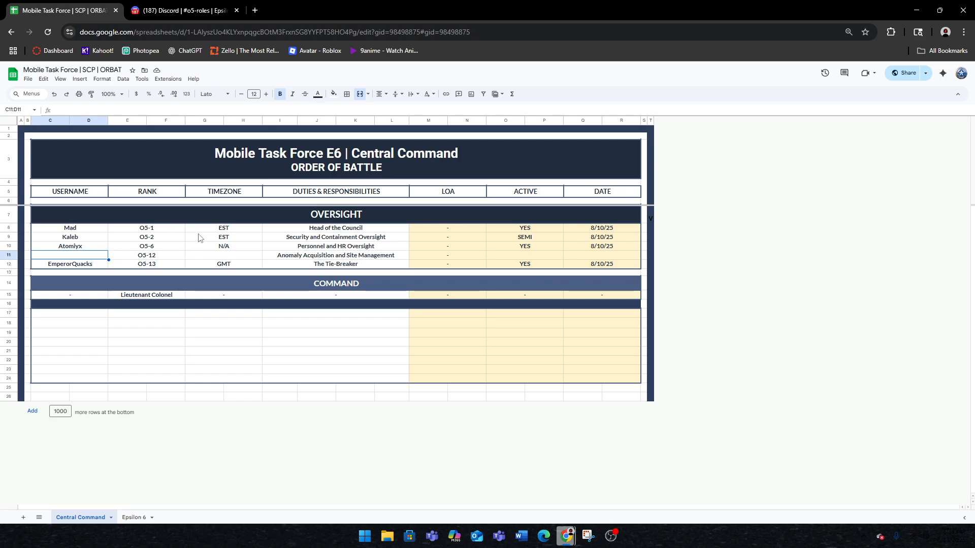
drag(224, 246, 397, 247)
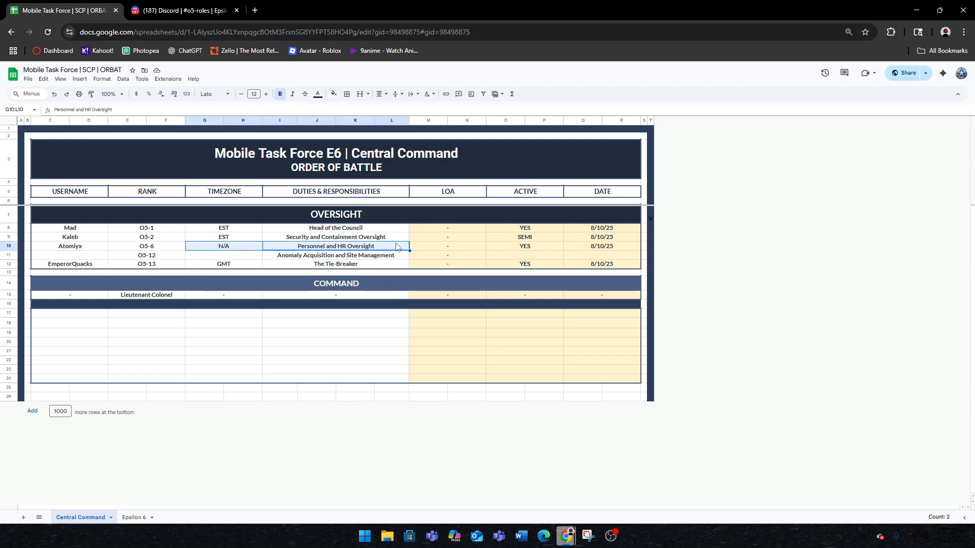
click(447, 247)
click(442, 256)
click(516, 255)
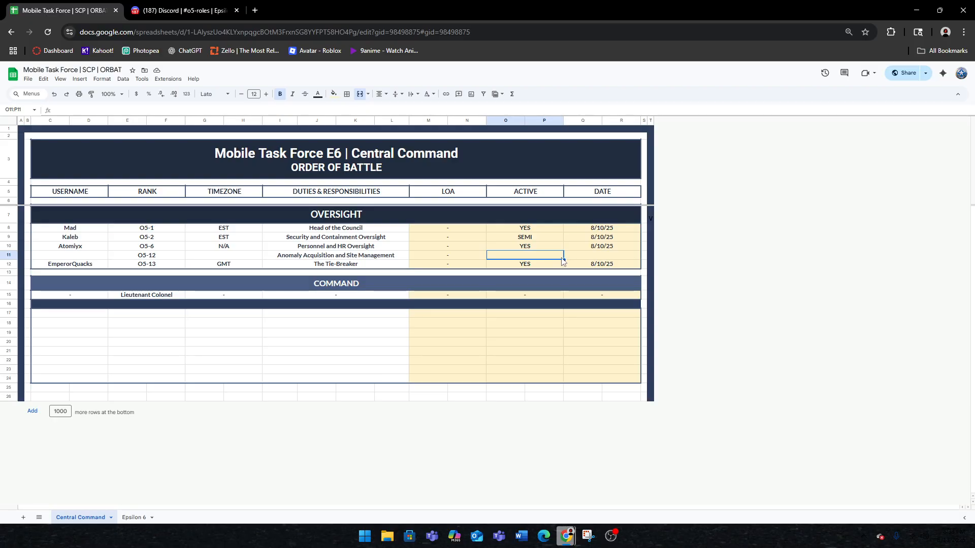
click(602, 257)
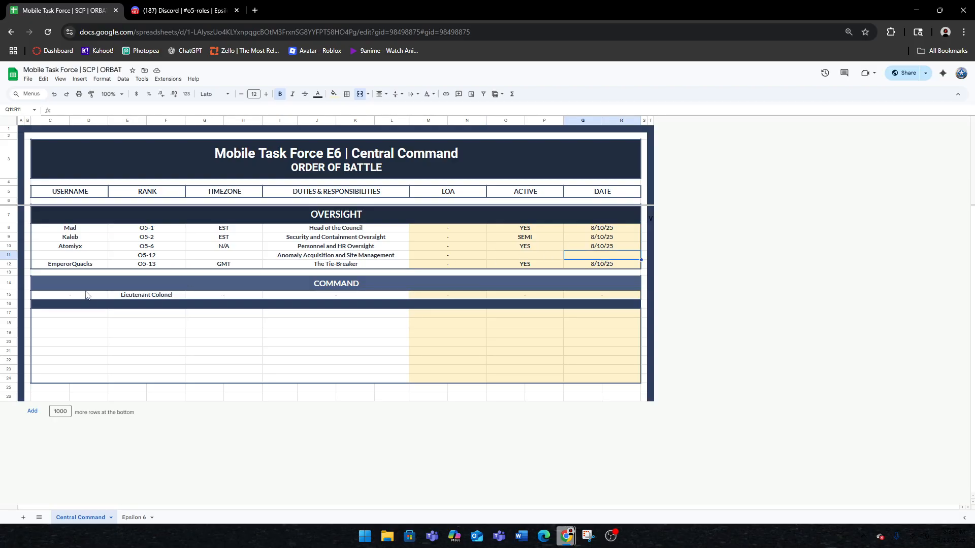
Point out the O5-2 and O5-1 usernames, the O5-1 rank and the TIMEZONE entries of the OVERSIGHT rows.
click(85, 239)
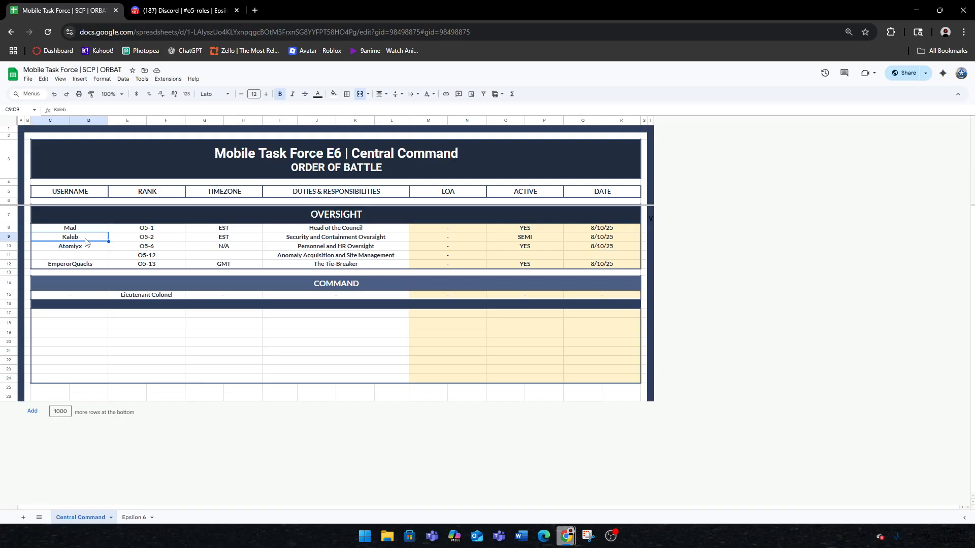
click(71, 228)
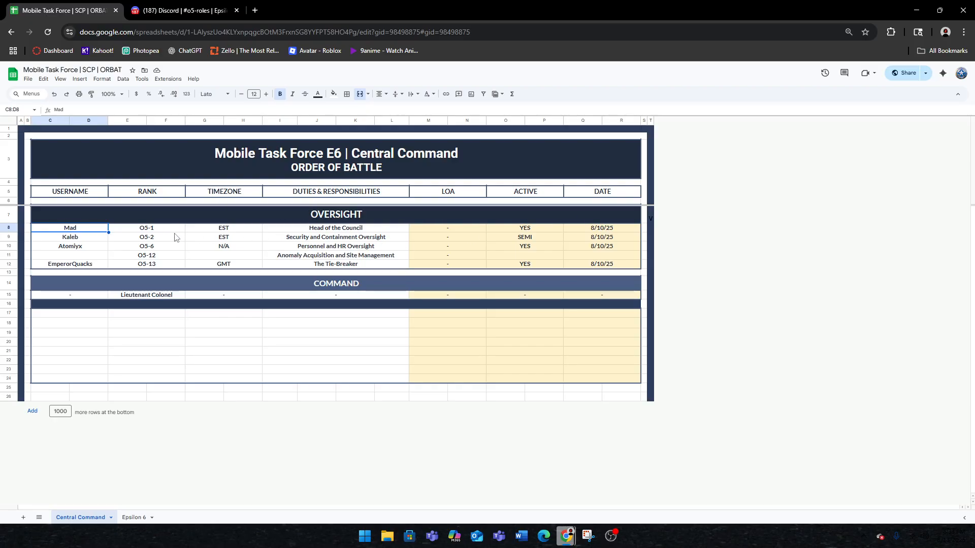
click(127, 233)
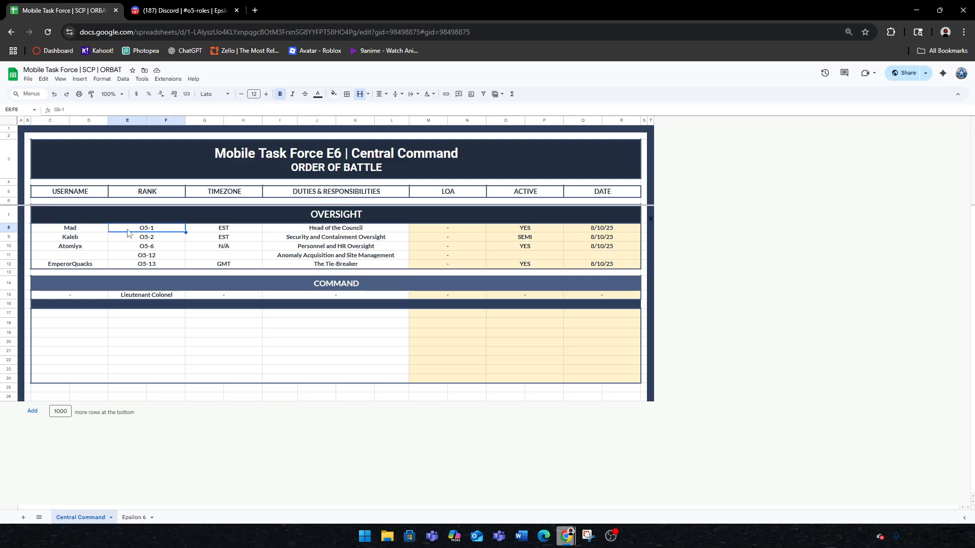
click(87, 227)
click(135, 231)
click(79, 229)
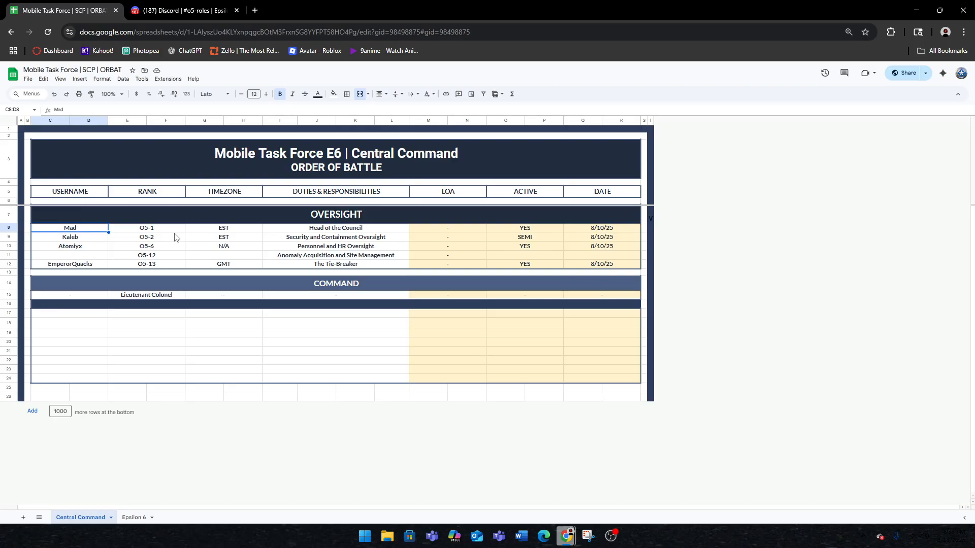
key(Right)
key(Right)
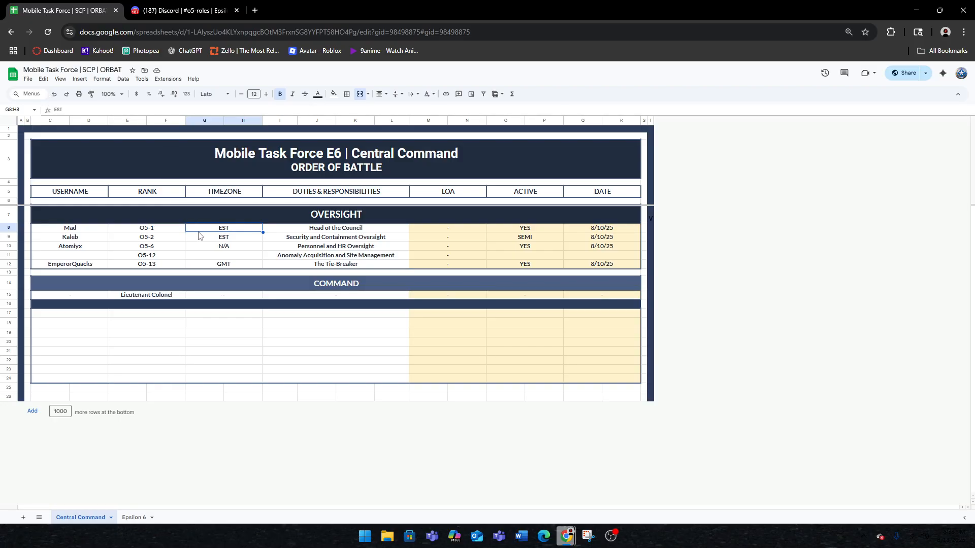
double_click(225, 247)
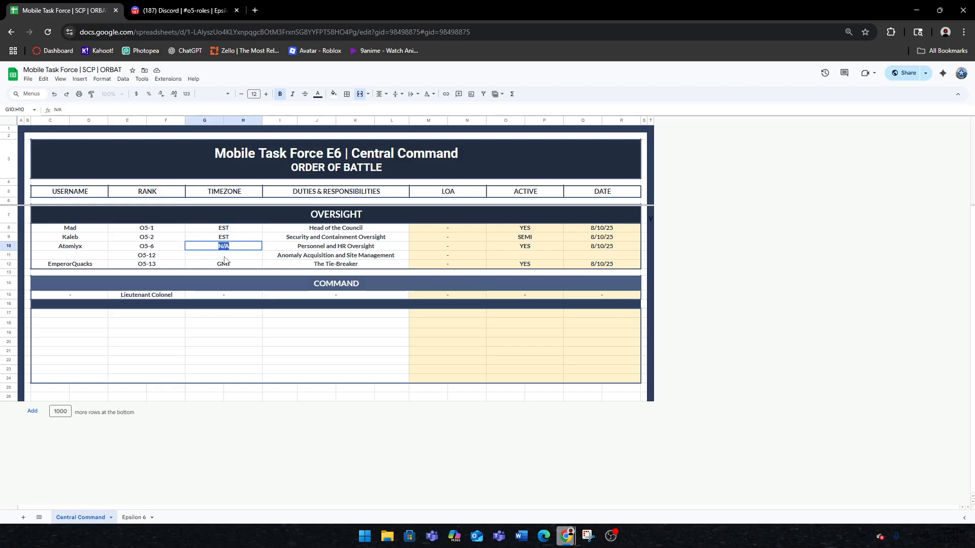
click(224, 257)
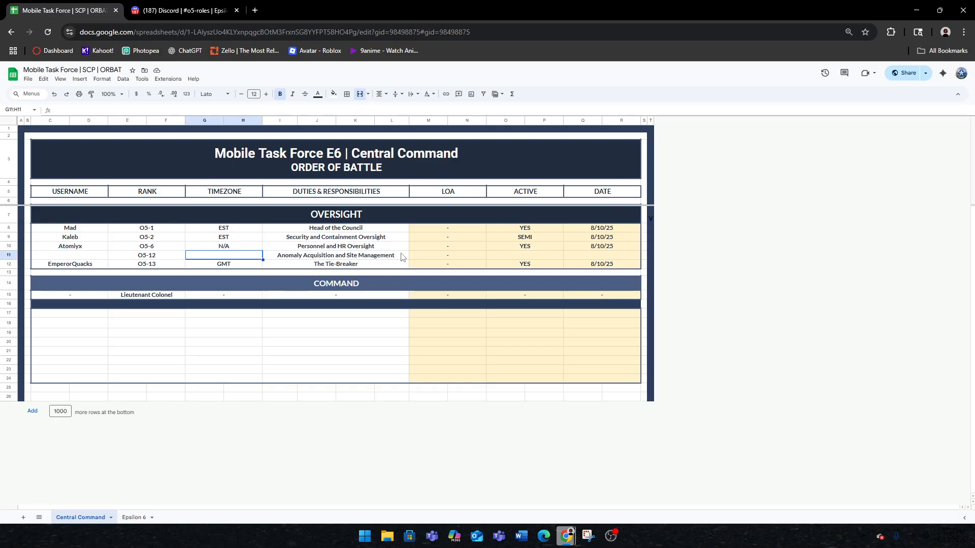
Set the ACTIVE status of the O5-2 row to YES and that of the O5-6 row to SEMI.
click(543, 254)
click(508, 246)
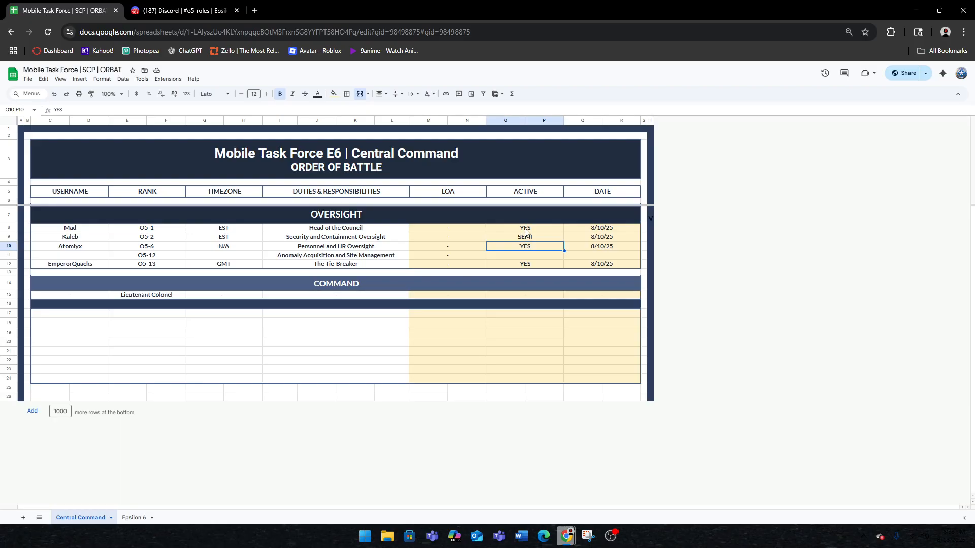
click(525, 237)
click(507, 245)
key(Up)
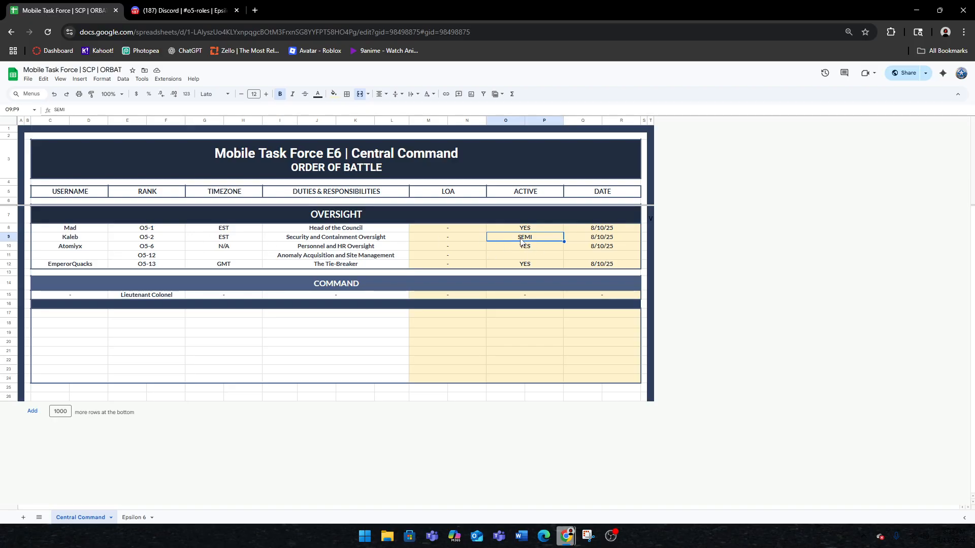
double_click(523, 238)
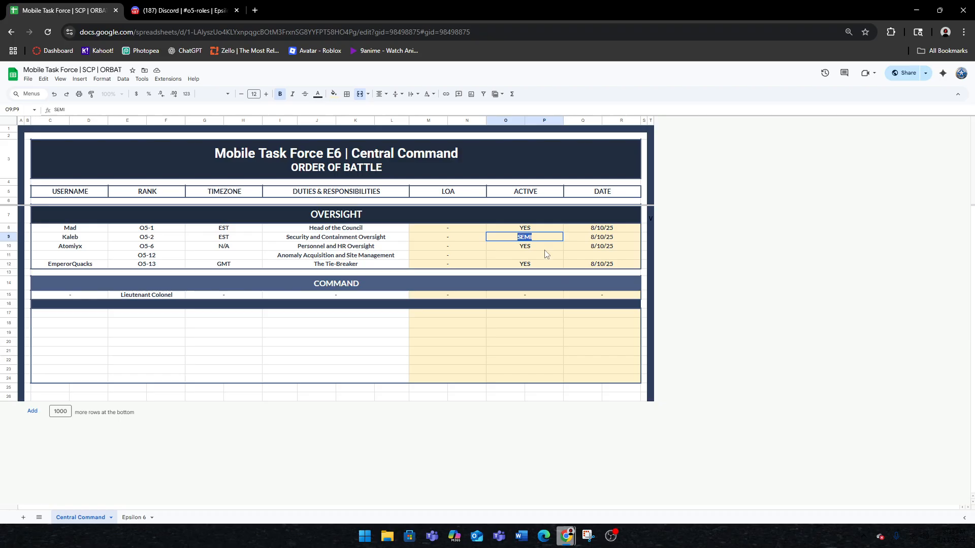
text(YES)
double_click(529, 247)
text(SEMI)
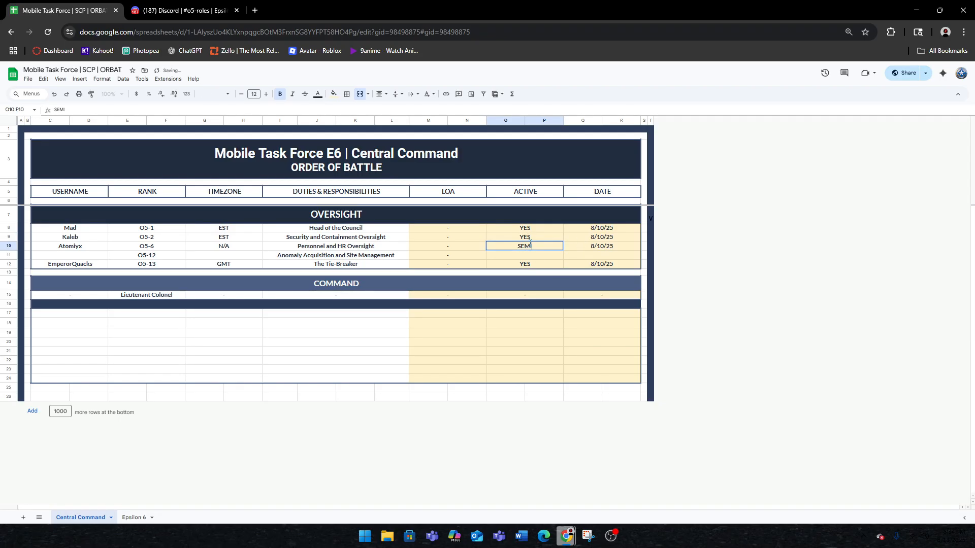
click(539, 344)
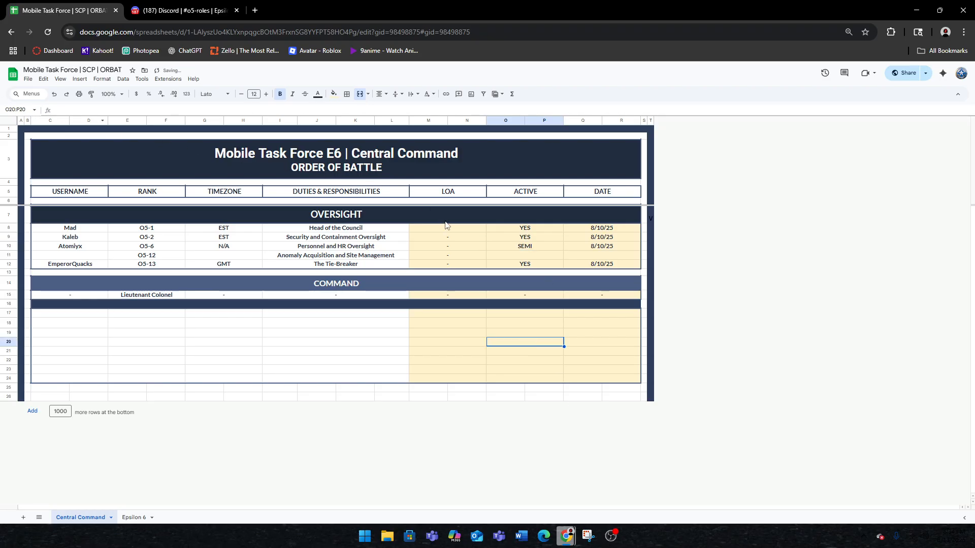
Review the ACTIVE entries of the OVERSIGHT rows and the O5-6 row's username and LOA cells.
click(520, 228)
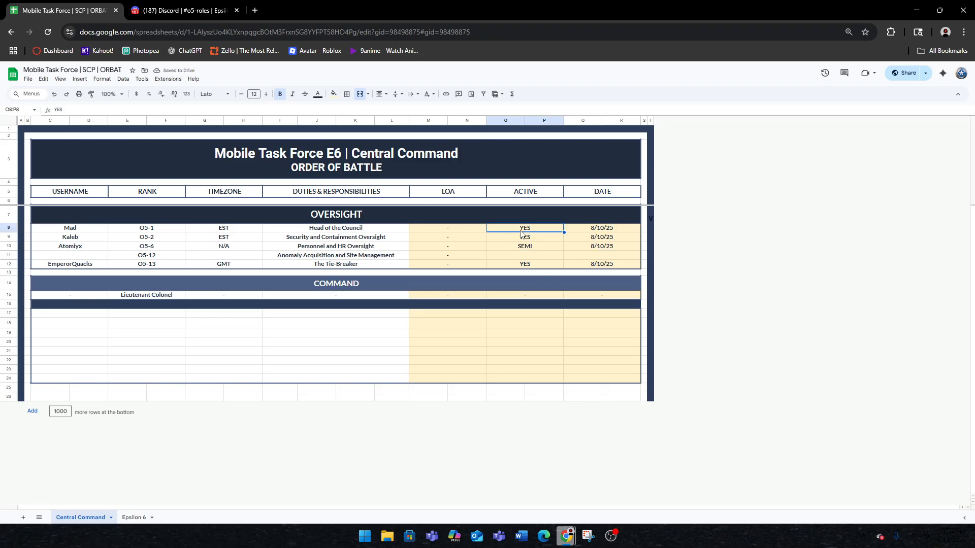
click(521, 237)
click(519, 247)
click(517, 264)
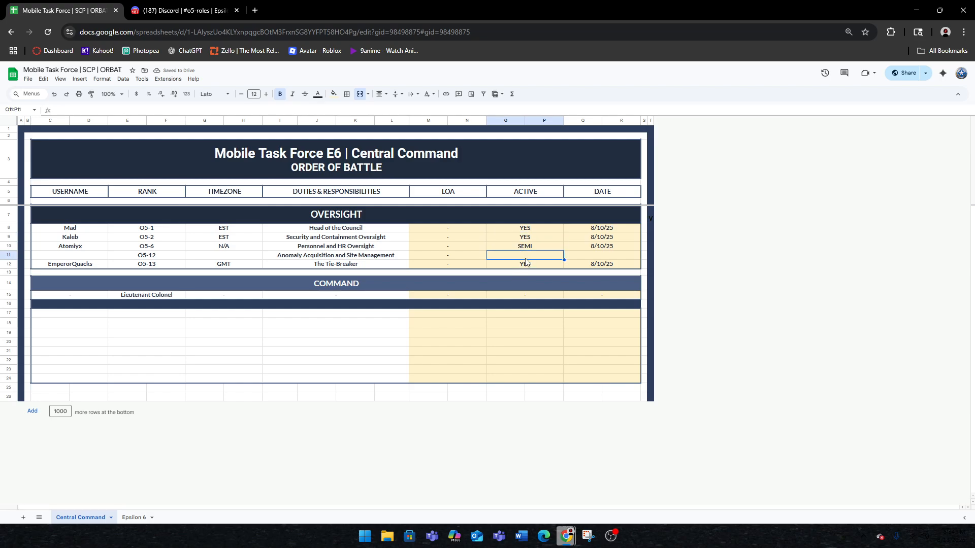
click(526, 248)
click(53, 248)
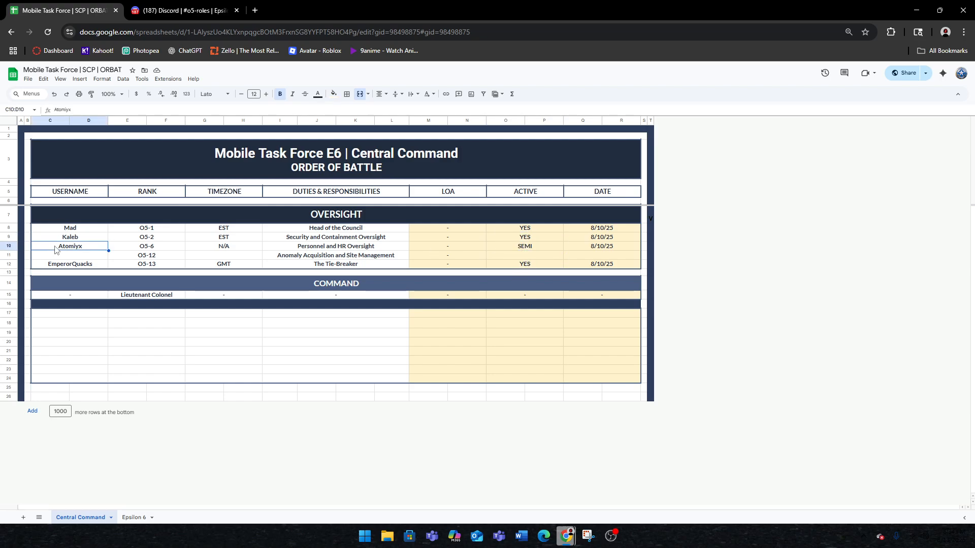
double_click(53, 248)
click(475, 247)
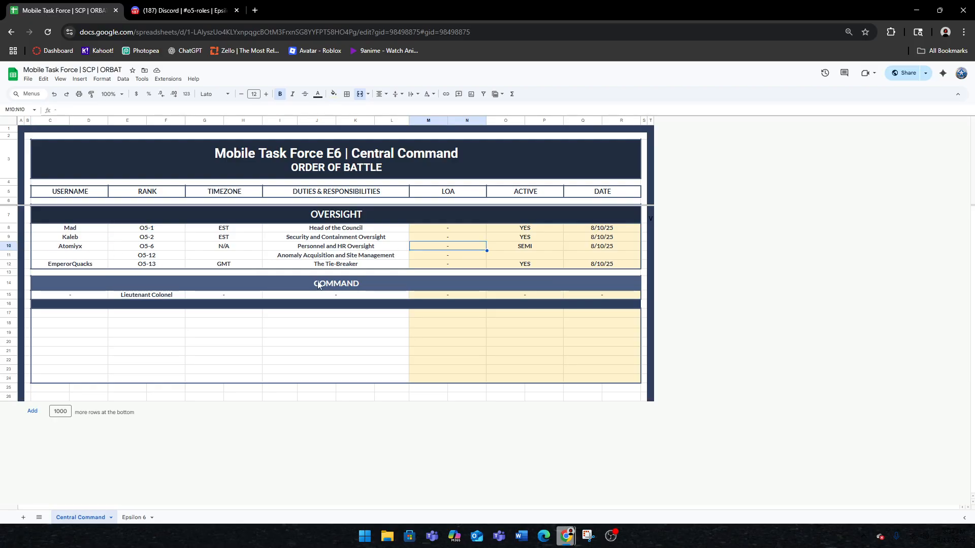
Point out the Lieutenant Colonel username cell under COMMAND and bring up the beginning of the Epsilon 6 sheet.
click(74, 295)
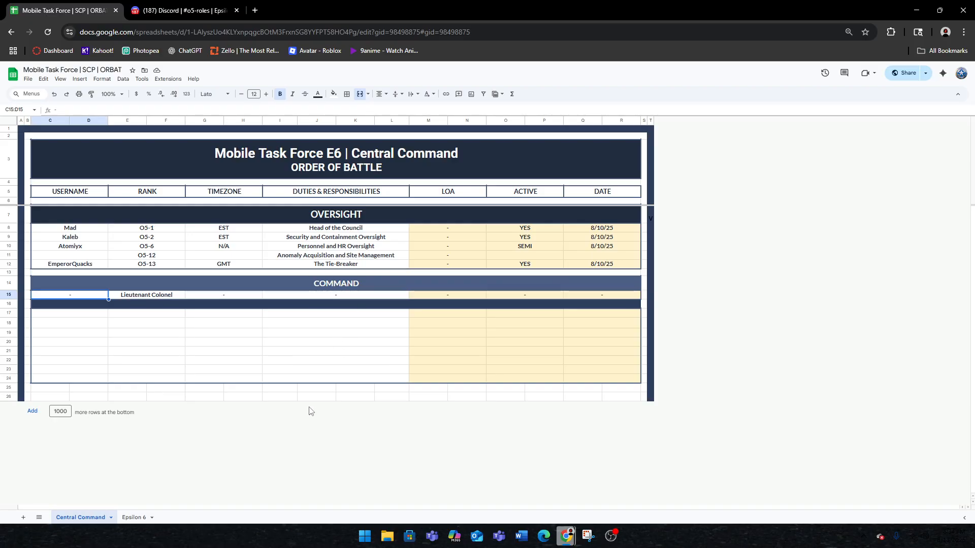
click(142, 516)
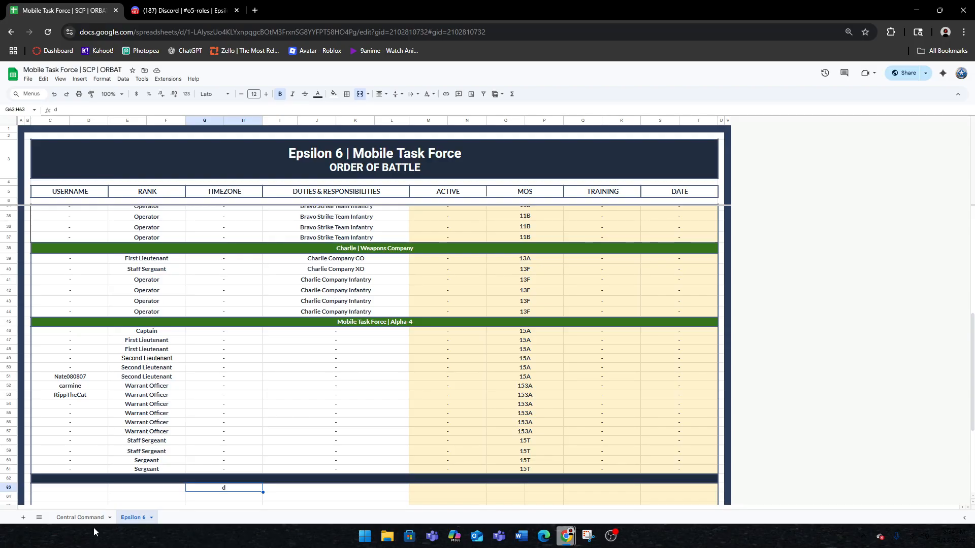
click(80, 518)
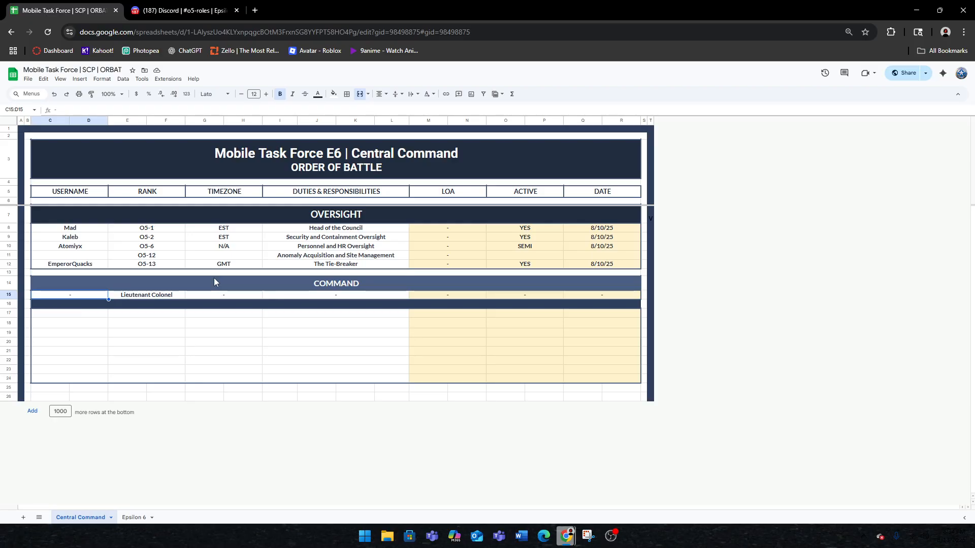
click(133, 518)
scroll(516, 328, up, 5)
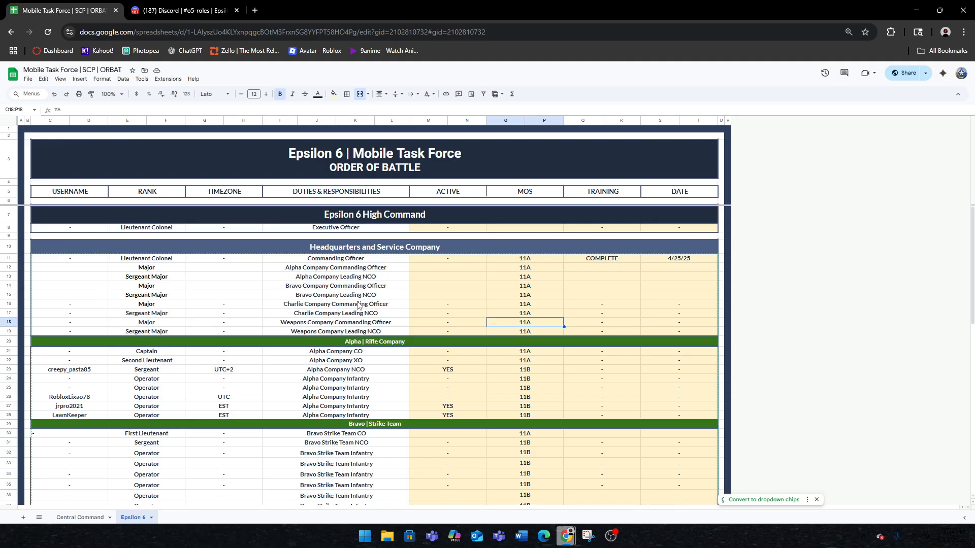
Walk through the Epsilon 6 sheet's column headings one by one, from USERNAME to DATE.
click(56, 196)
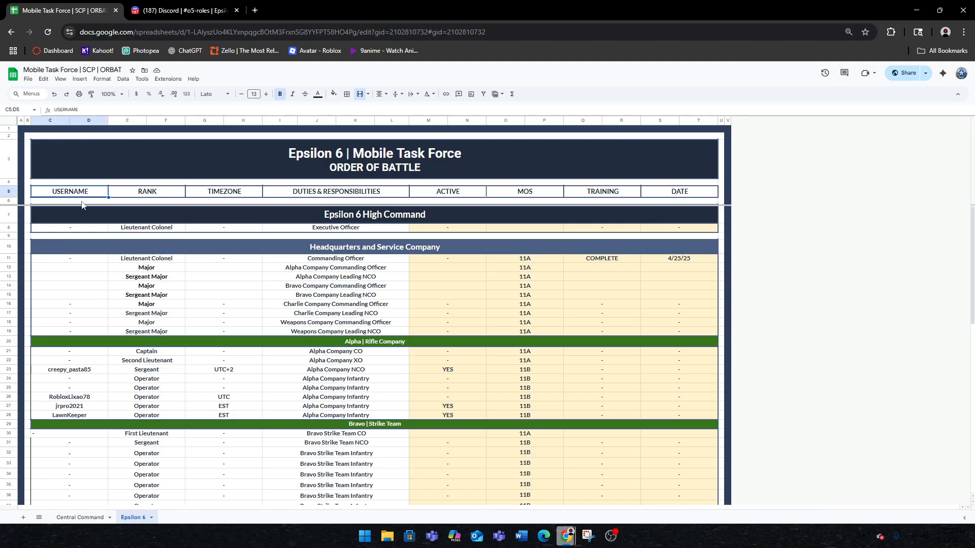
key(Right)
key(Right)
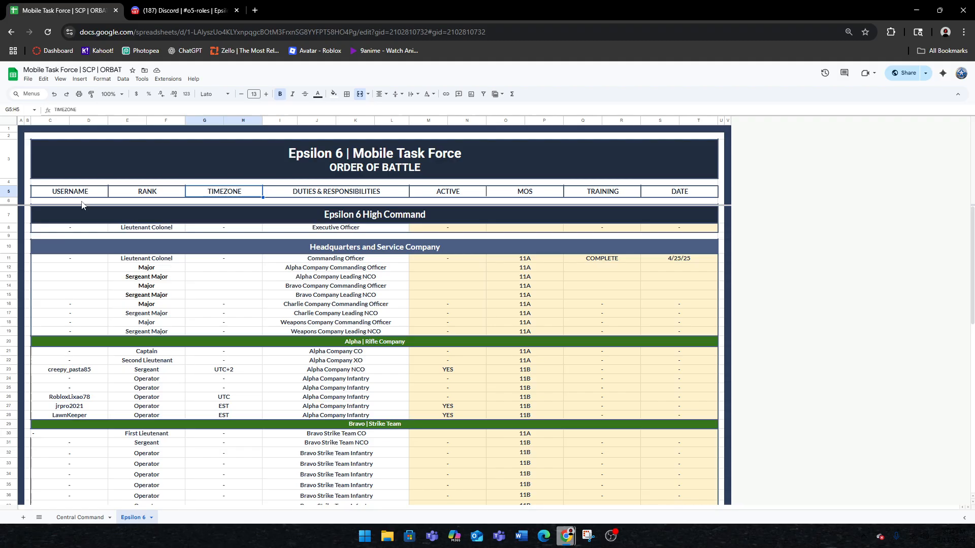
key(Right)
key(Right)
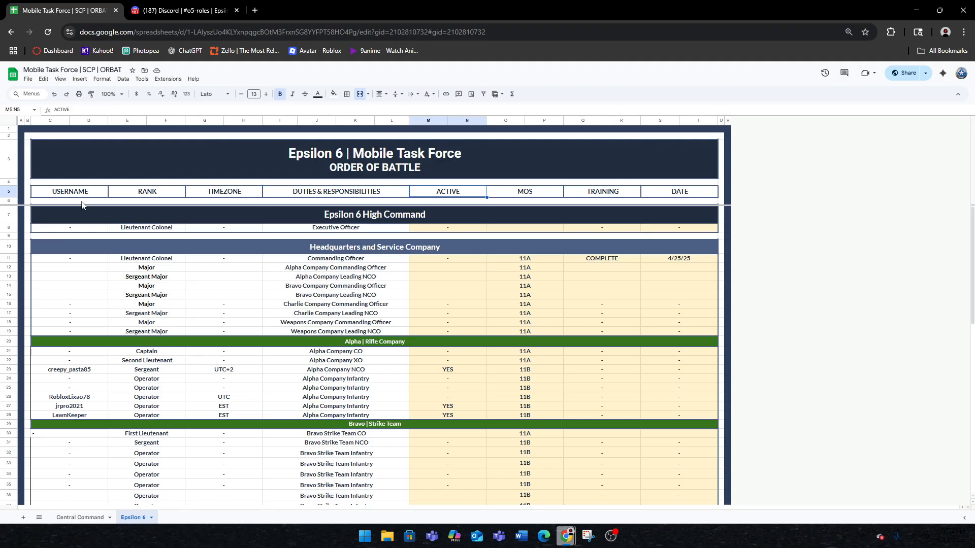
key(Right)
key(Right)
key(Right)
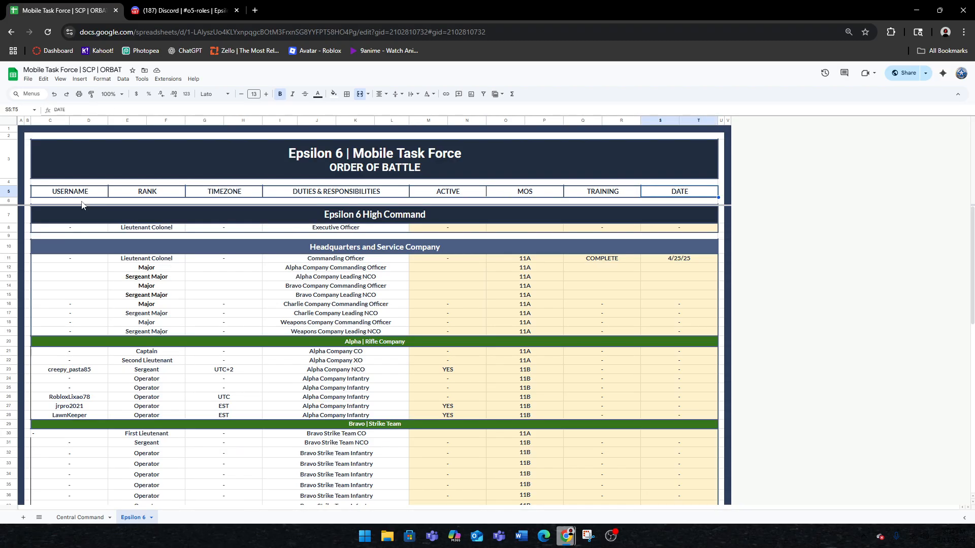
key(Down)
key(Left)
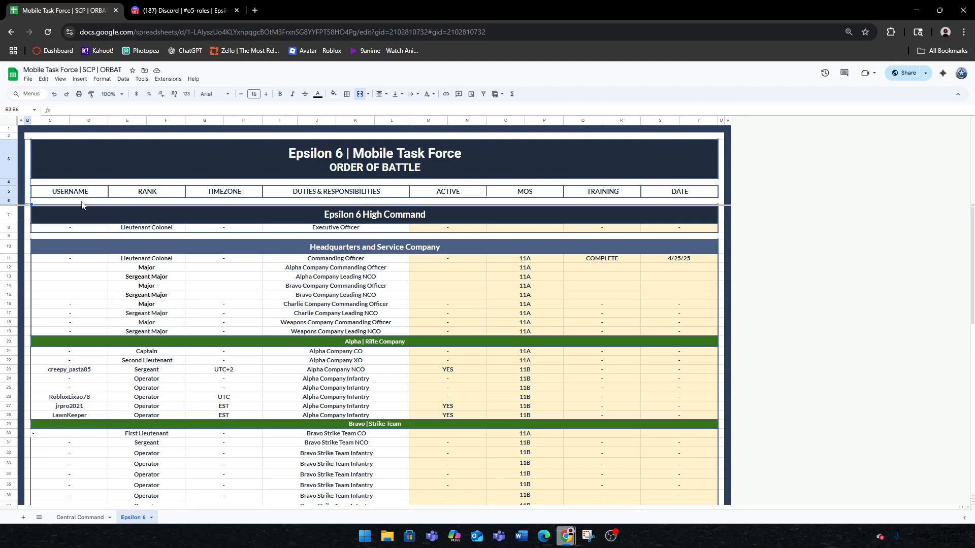
Enter the O5-1 member's username and the timezone EST in the Executive Officer row of Epsilon 6 High Command.
click(75, 195)
key(Down)
key(Down)
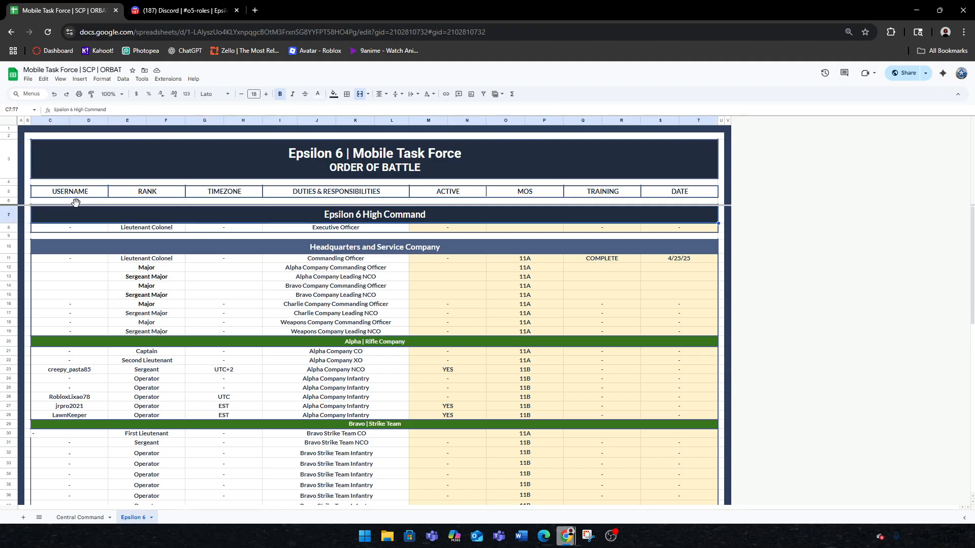
click(61, 251)
click(75, 231)
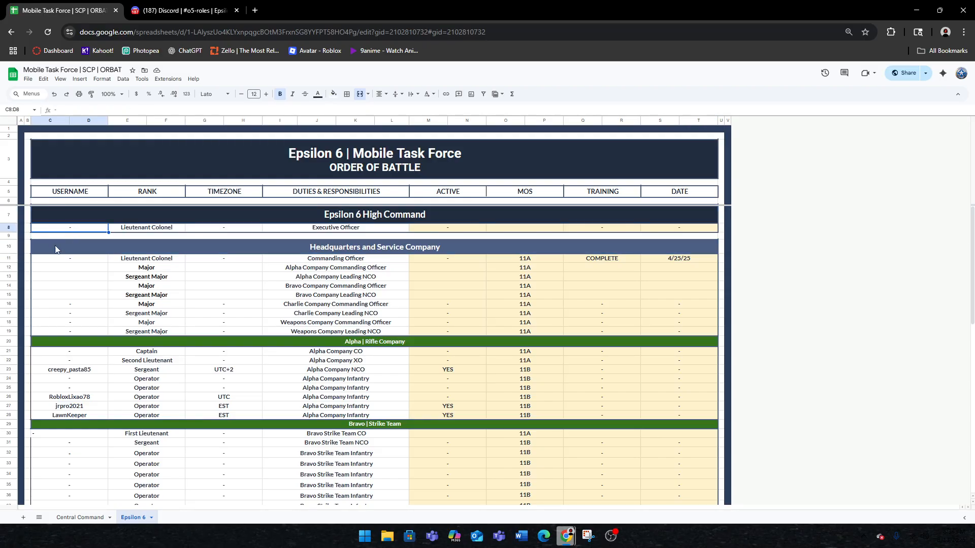
double_click(71, 229)
text(Mad)
click(252, 230)
double_click(252, 231)
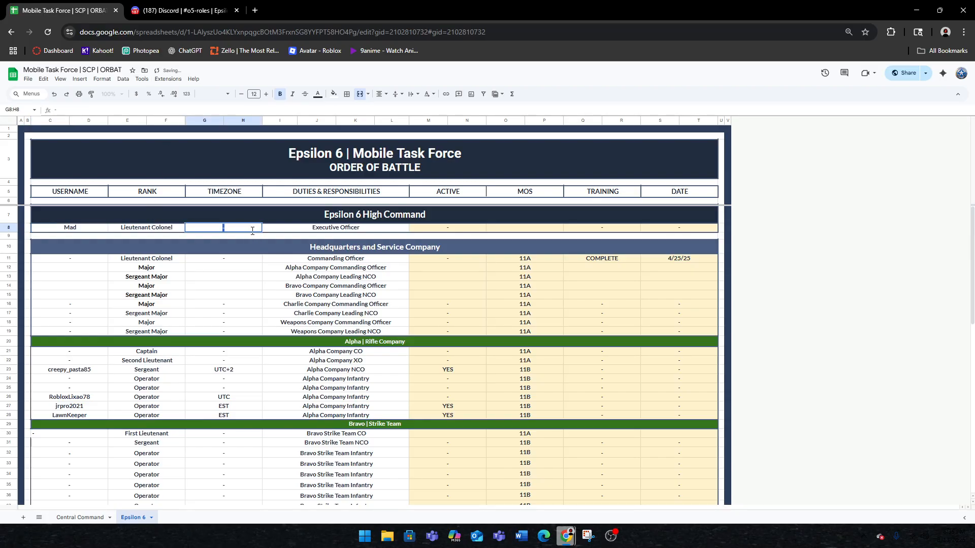
text(EST)
Set the Executive Officer row's ACTIVE entry to YES and its MOS to 11A.
click(441, 227)
text(ye)
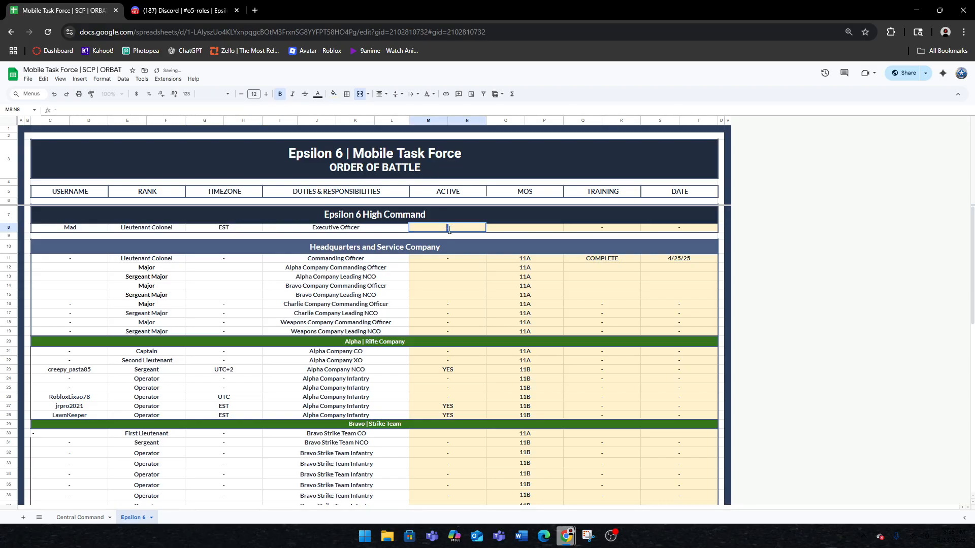
key(BackSpace)
key(BackSpace)
text(YES)
click(519, 227)
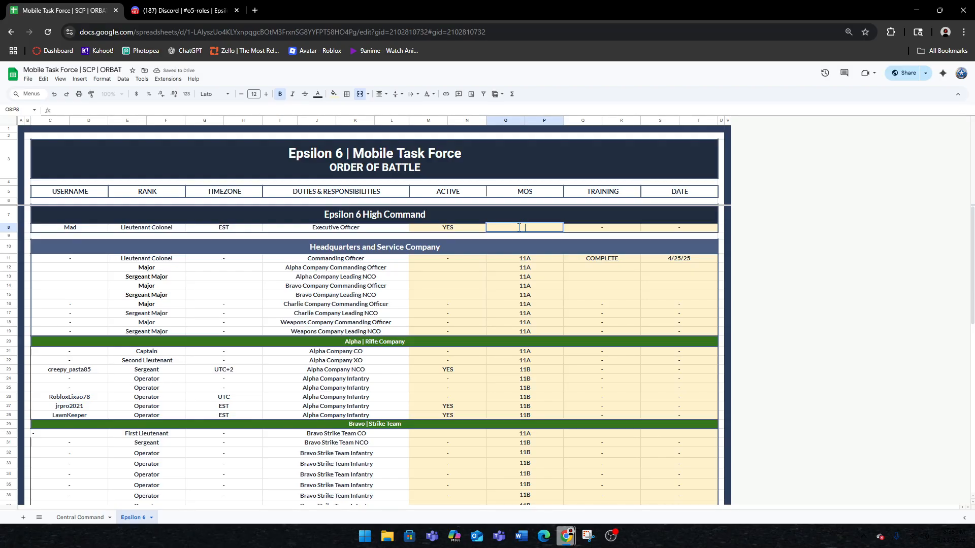
text(11A)
Check the current date in the system calendar and enter 8/13/2025 as the Executive Officer row's DATE.
double_click(615, 228)
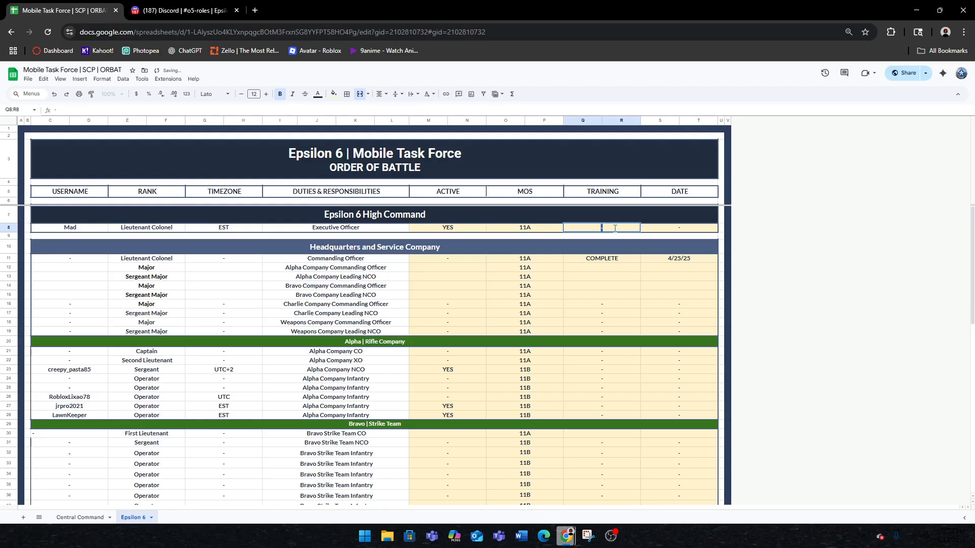
double_click(668, 228)
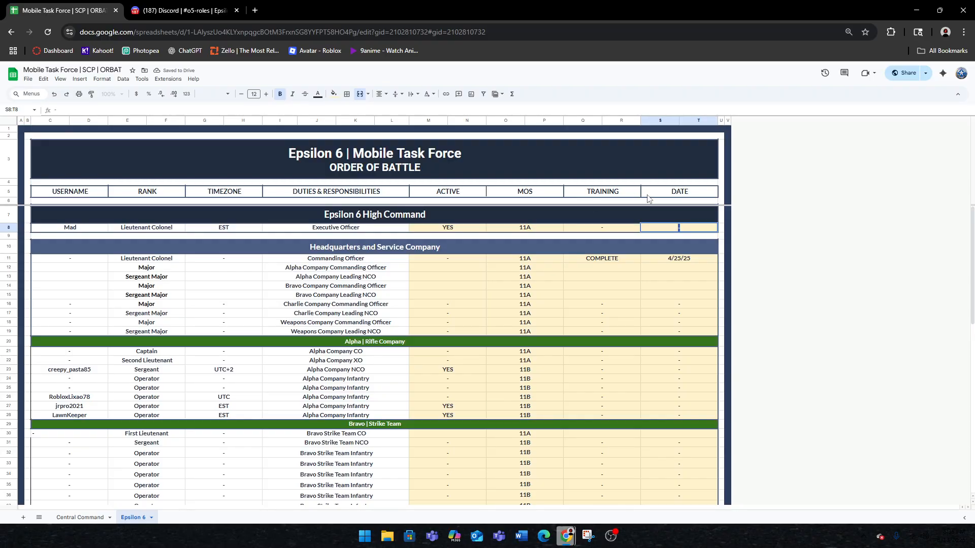
click(951, 542)
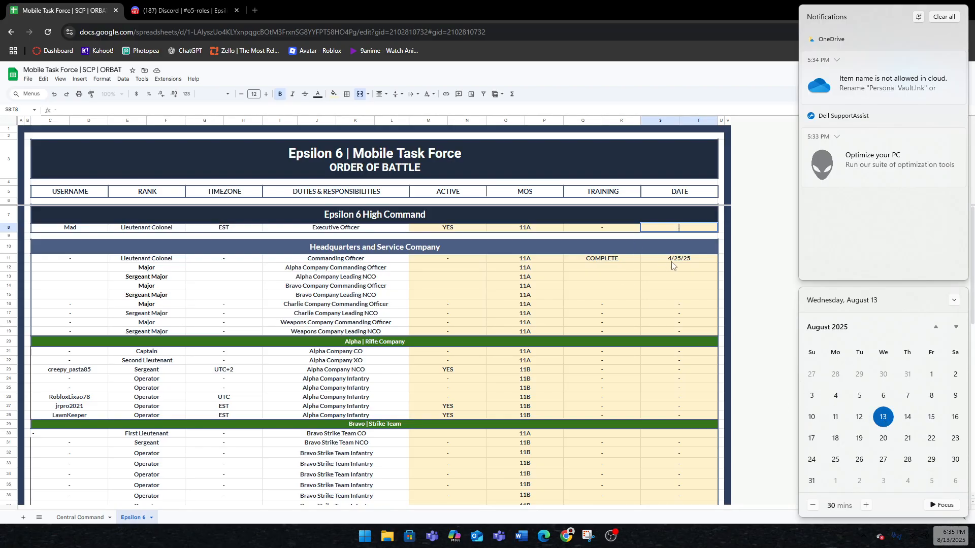
click(673, 258)
click(672, 228)
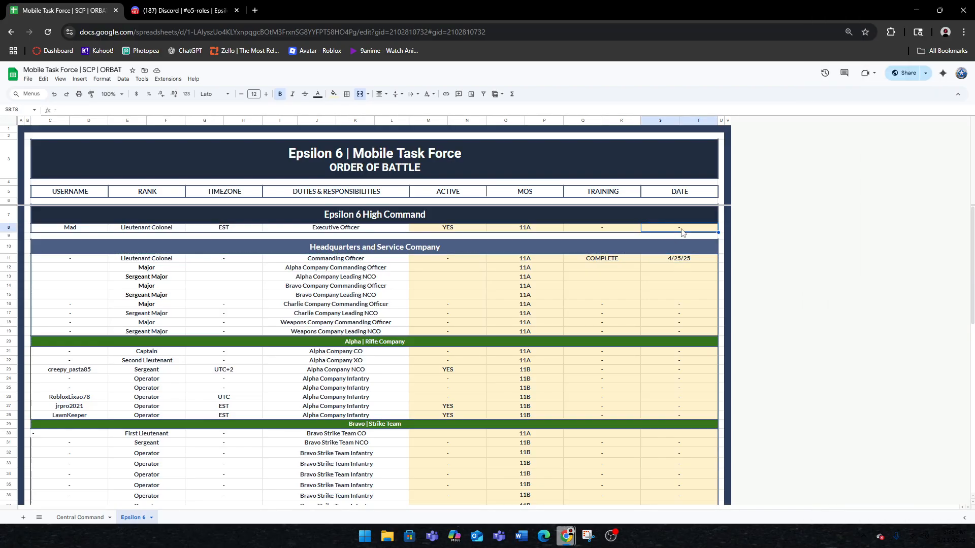
double_click(682, 228)
text(8/13/2025)
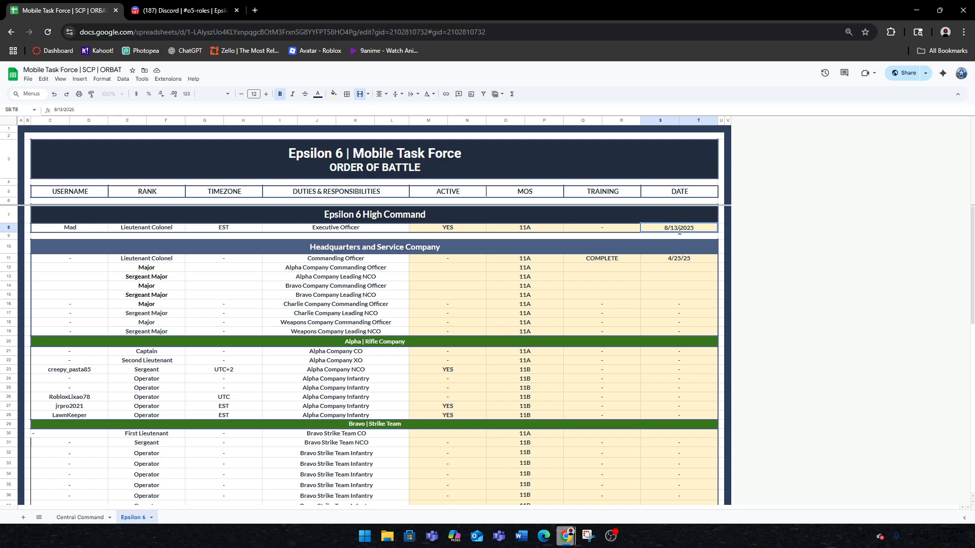
click(620, 230)
click(659, 234)
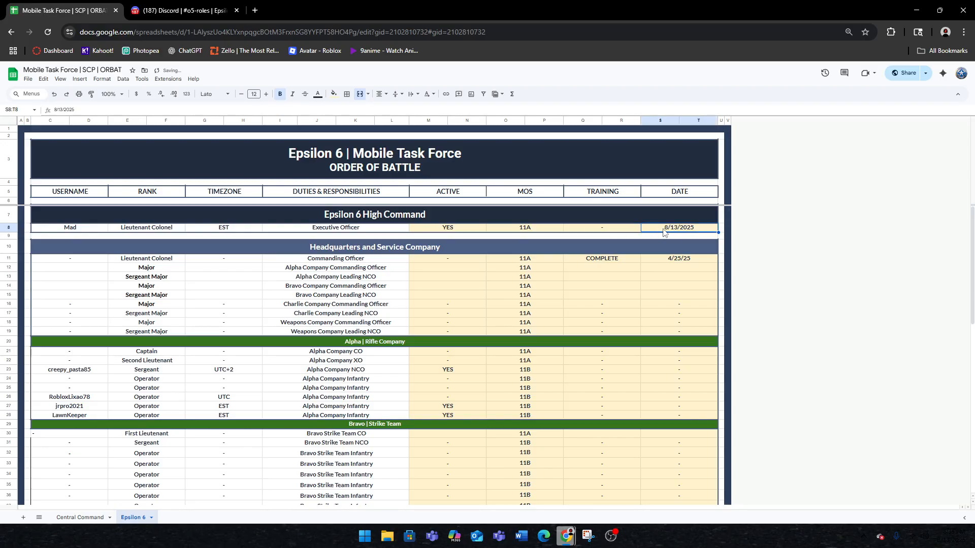
Set the Executive Officer row's TRAINING entry to COMPLETE.
click(623, 225)
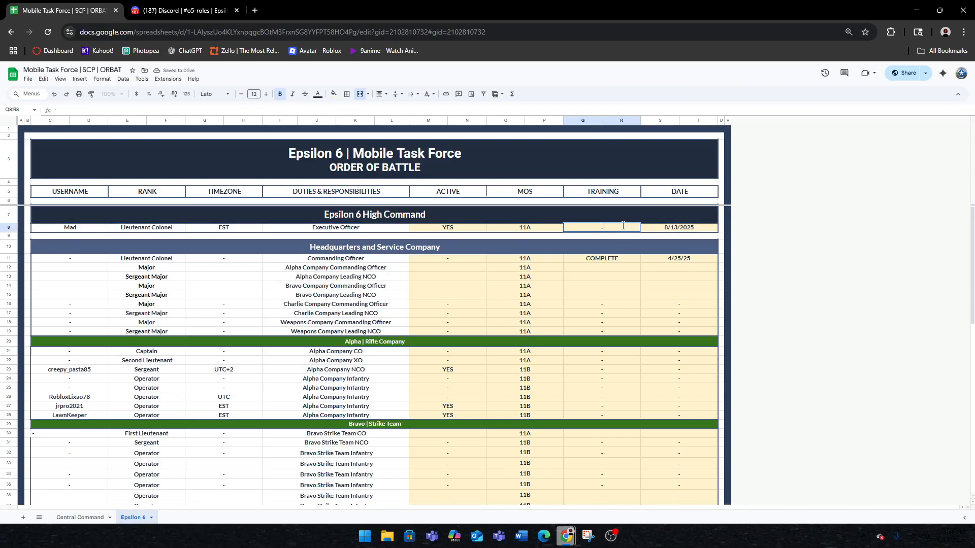
text(COMPLETE)
click(74, 230)
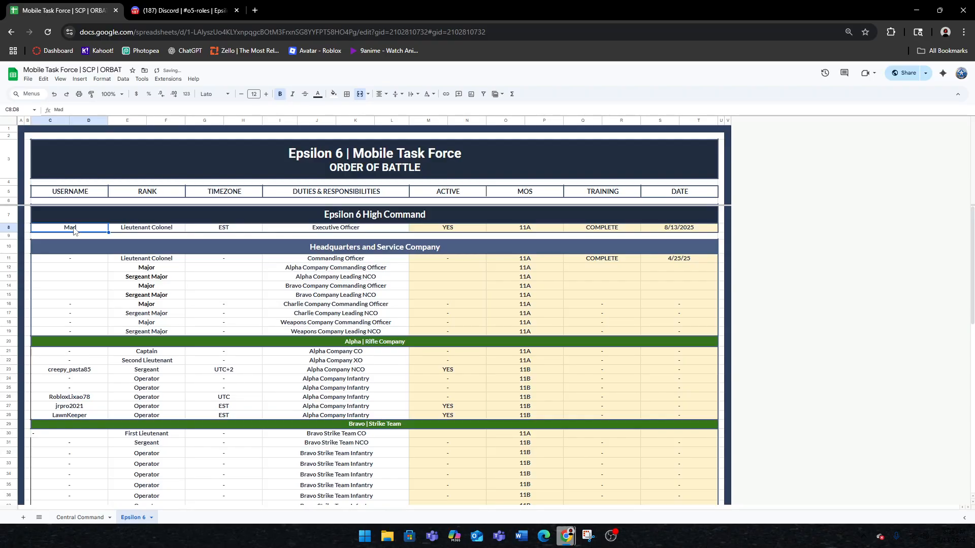
Review the Executive Officer row's entries from rank and timezone through active status, MOS, training and date.
click(156, 229)
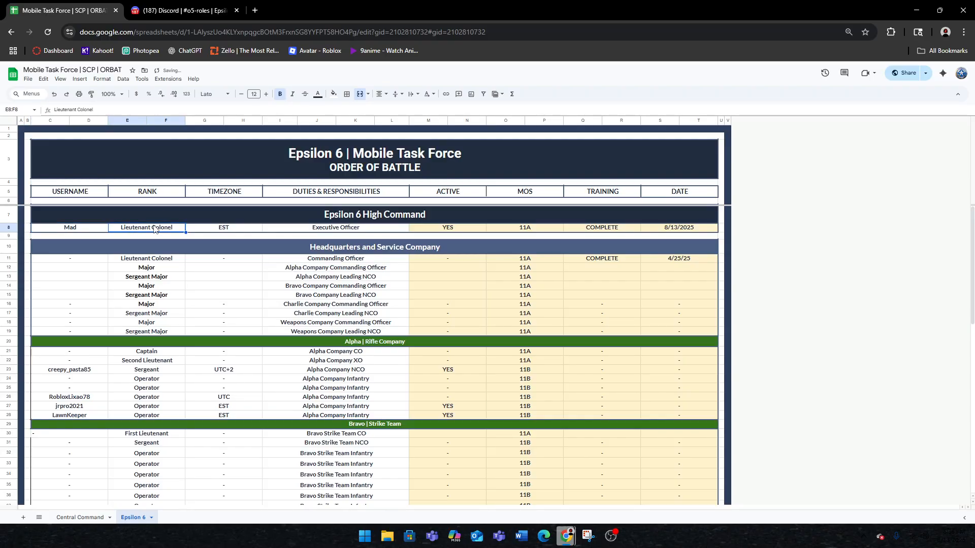
click(213, 228)
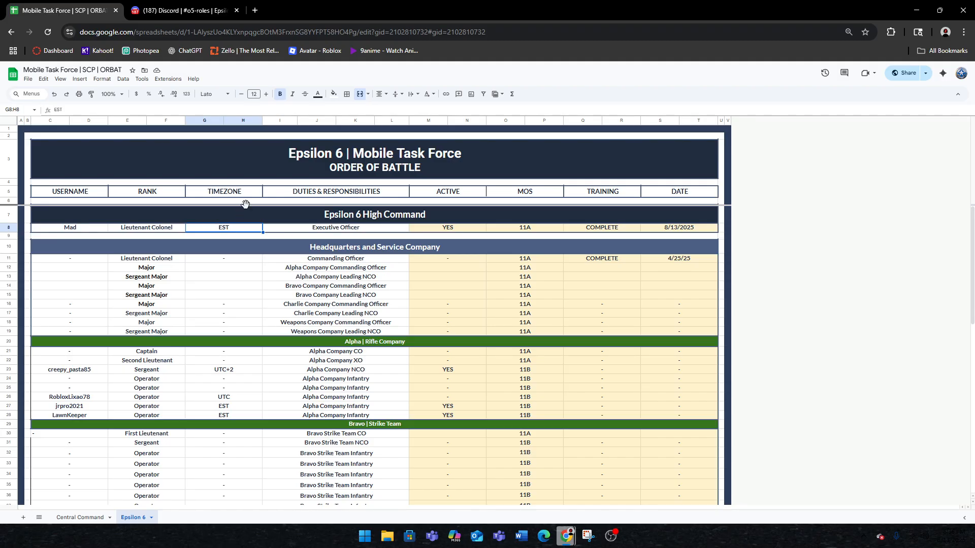
click(307, 229)
click(441, 232)
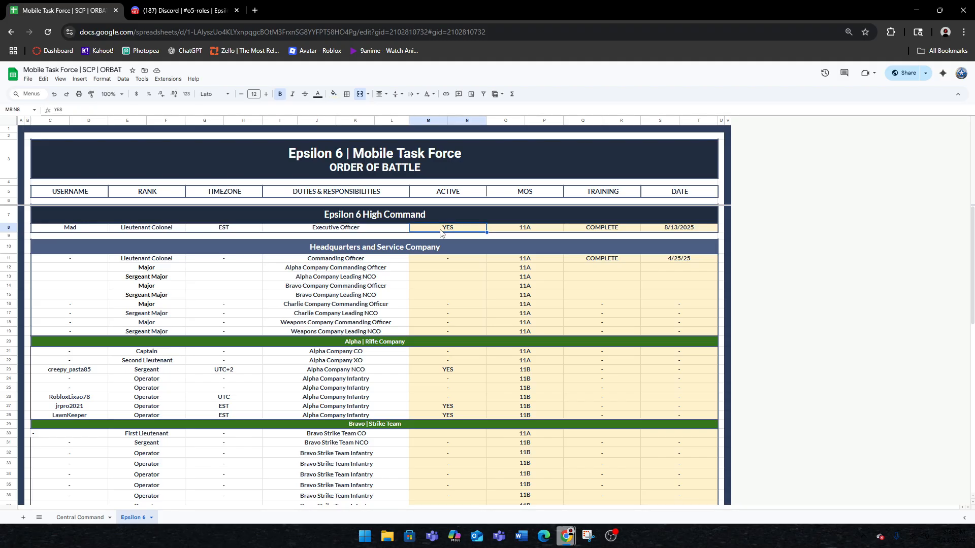
click(507, 230)
double_click(515, 228)
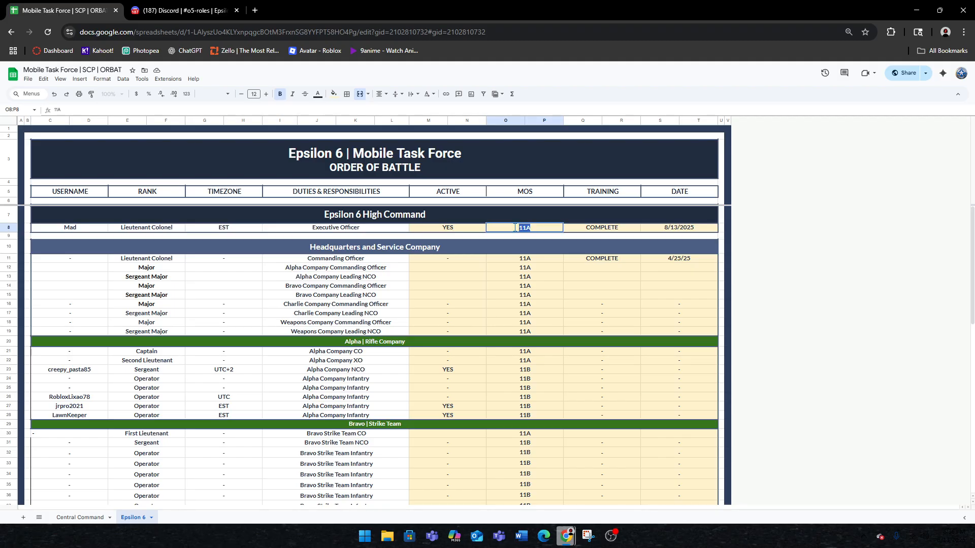
double_click(588, 228)
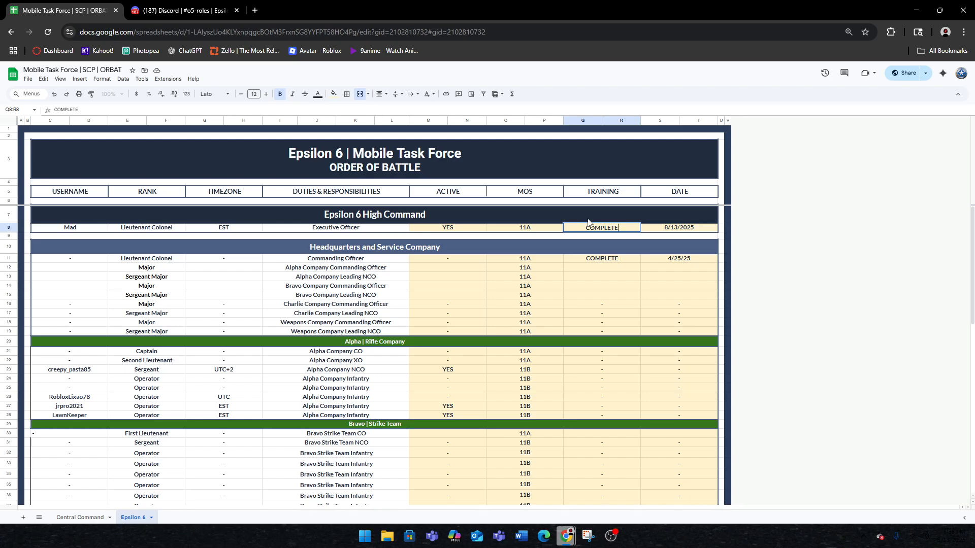
click(676, 228)
double_click(681, 228)
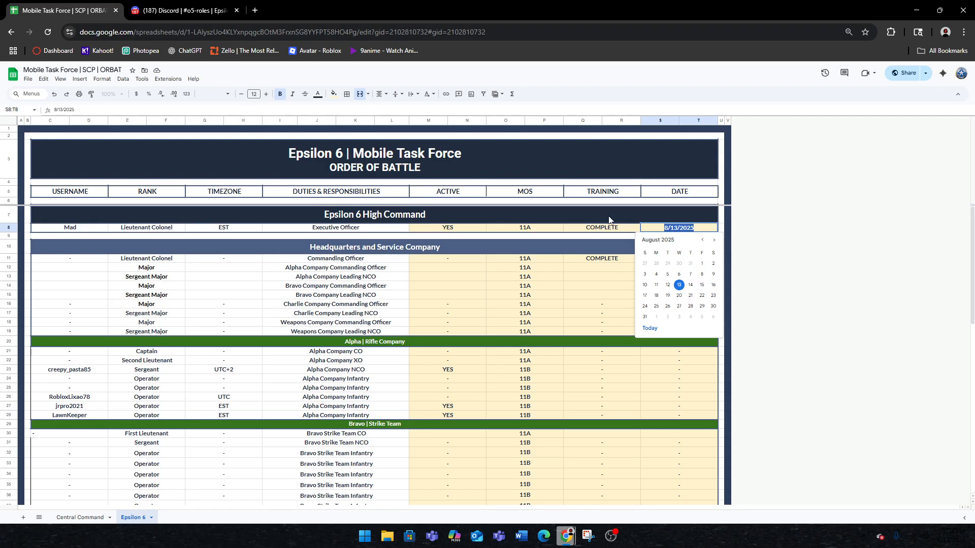
click(427, 342)
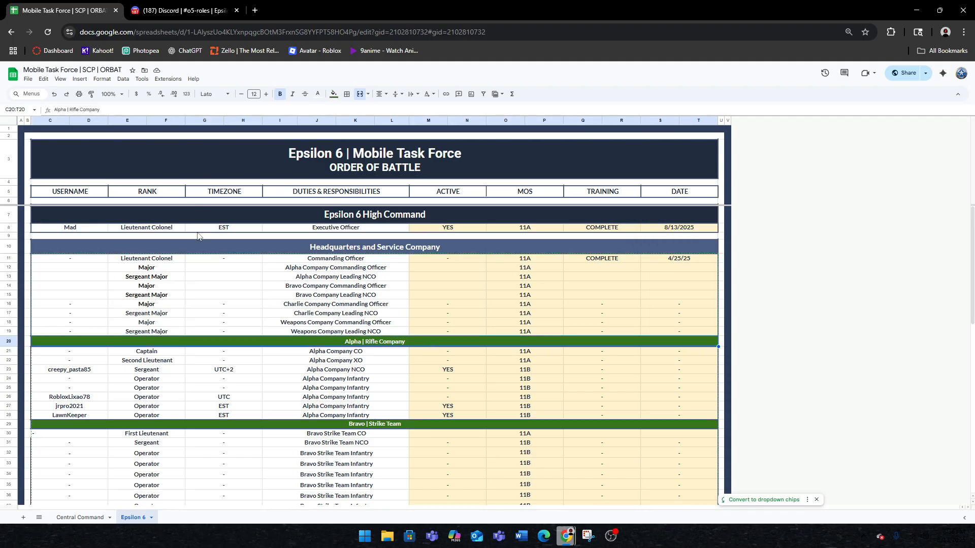
Examine the timezone entries of the Alpha Rifle Company members and the MOS of its last infantry operator.
scroll(231, 281, down, 2)
click(201, 321)
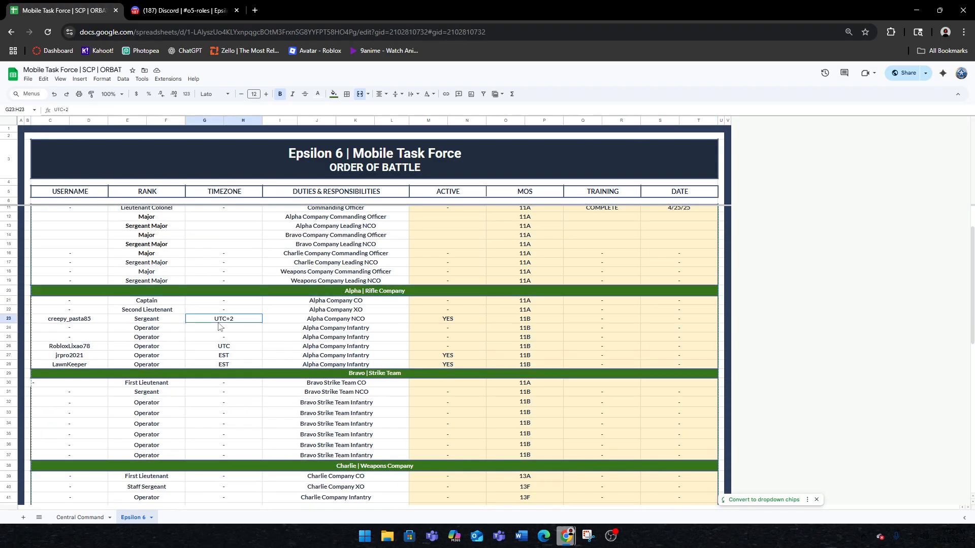
click(206, 357)
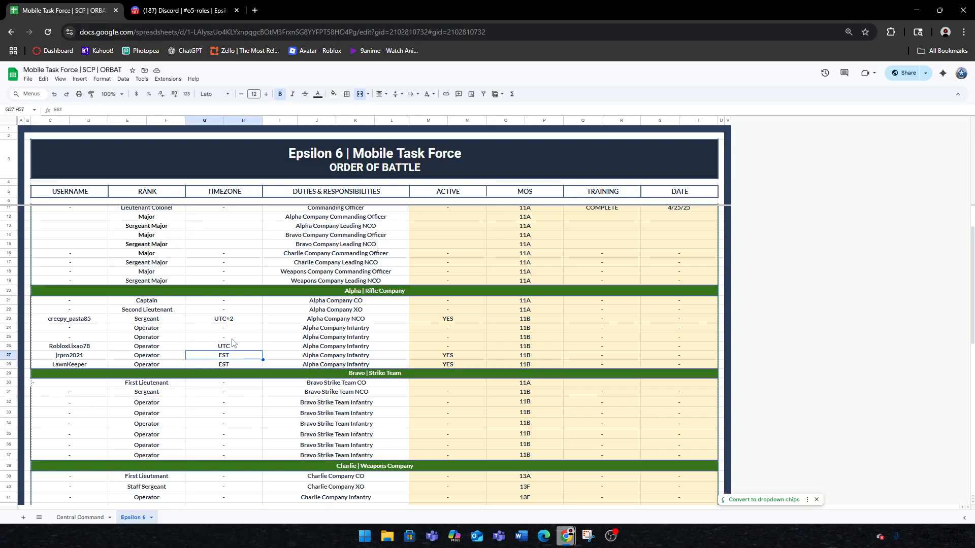
click(224, 318)
click(222, 349)
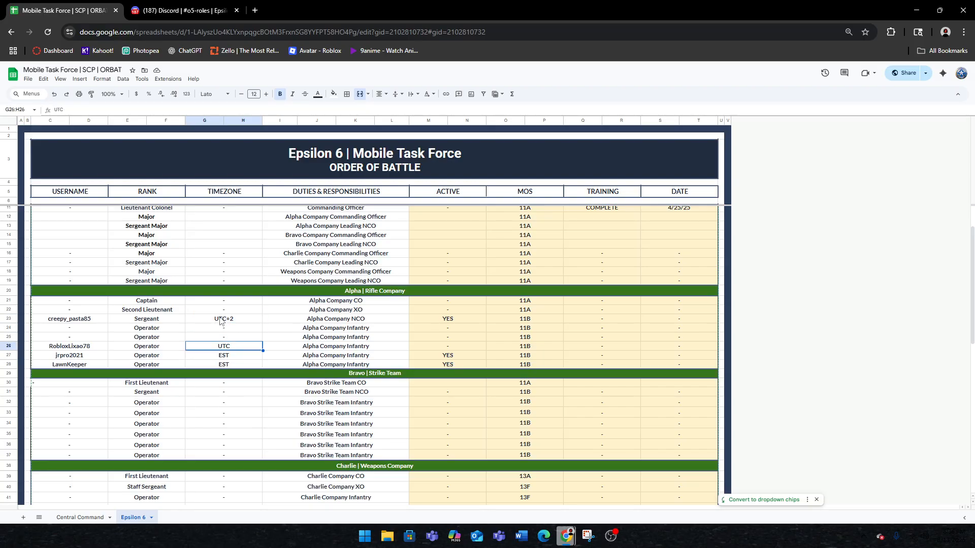
click(222, 321)
click(226, 365)
shift+click(219, 359)
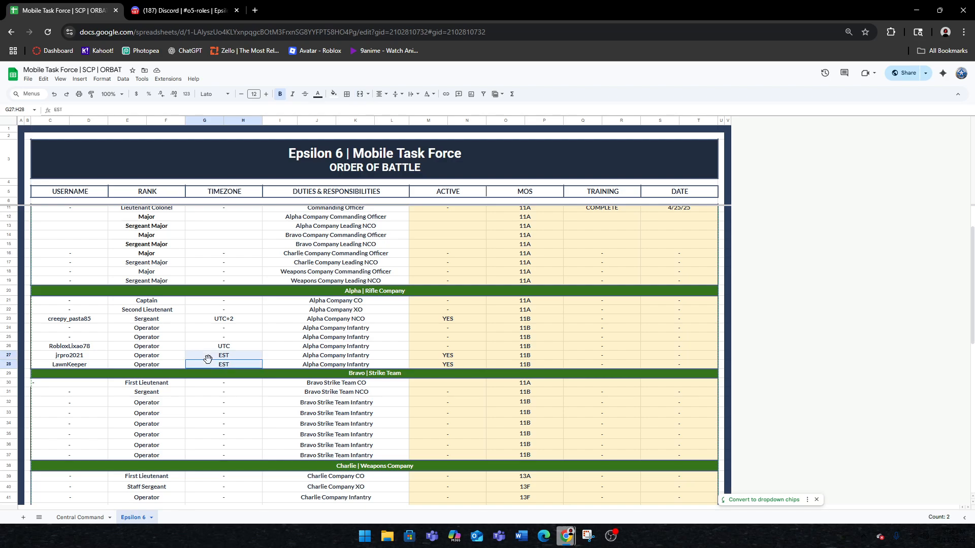
click(526, 366)
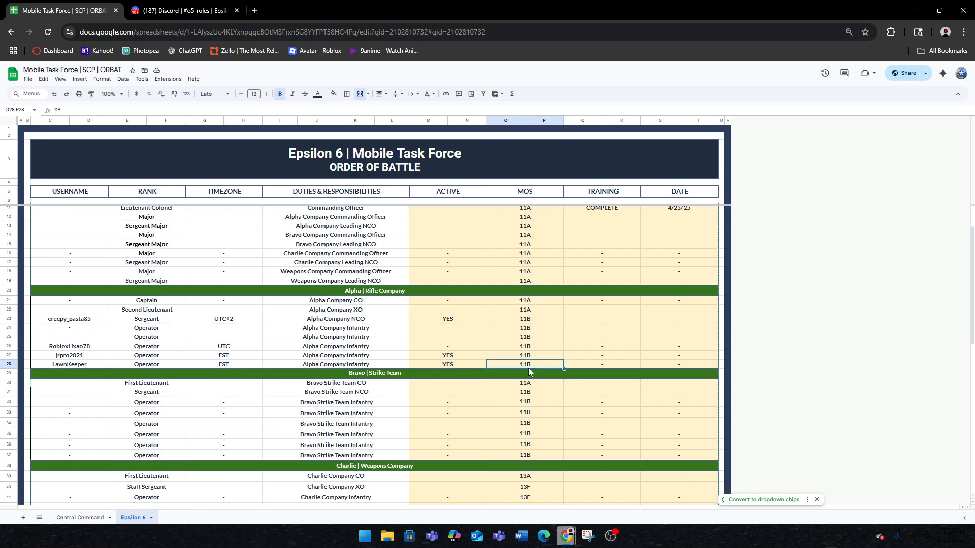
Replace the Executive Officer row's username and timezone with a dash placeholder in Epsilon 6 High Command.
scroll(382, 362, up, 2)
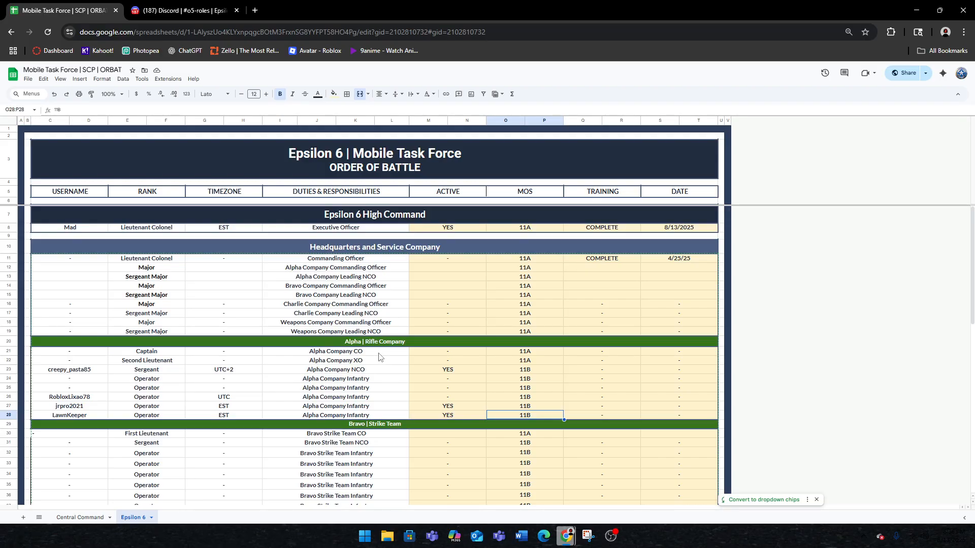
click(94, 227)
text(-)
click(223, 228)
text(-)
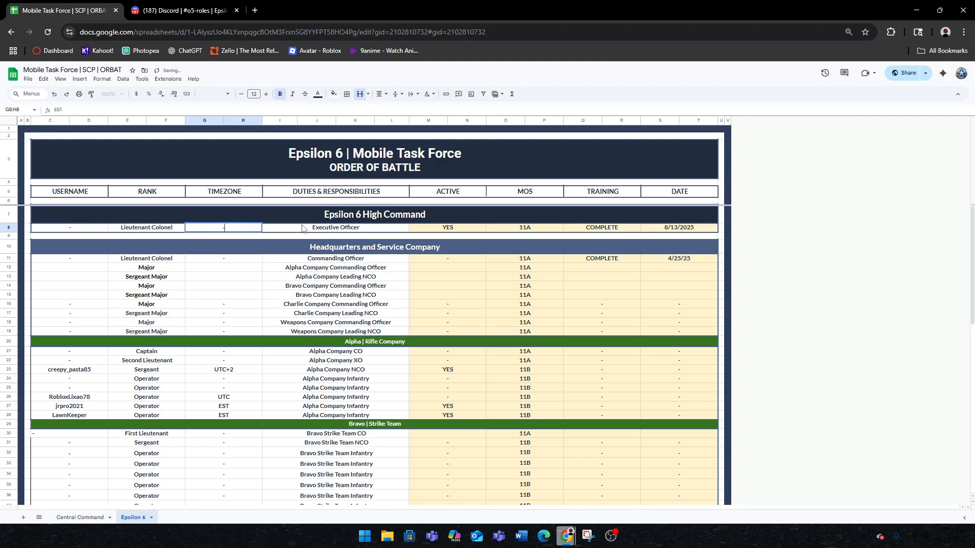
key(Up)
Replace the Executive Officer row's ACTIVE, MOS, TRAINING and DATE entries with dashes.
double_click(459, 229)
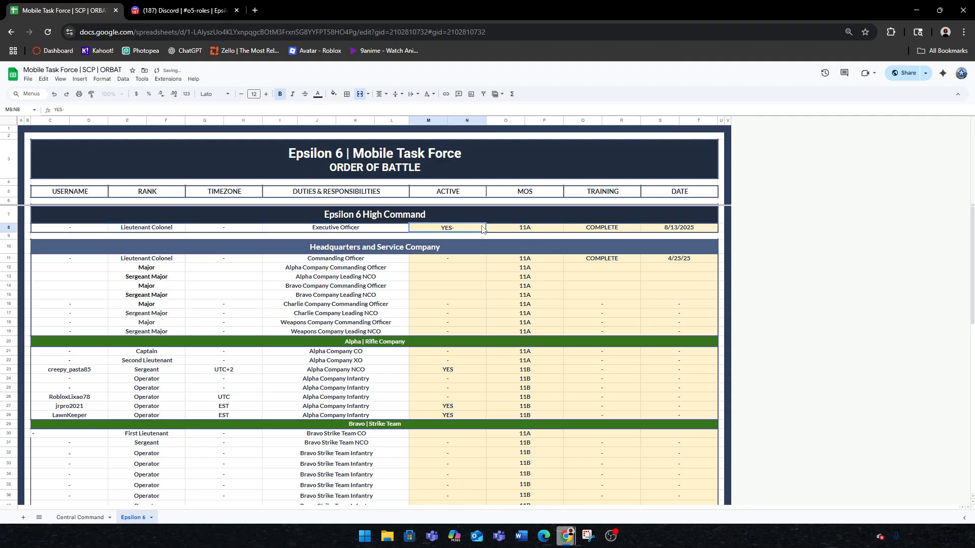
click(529, 229)
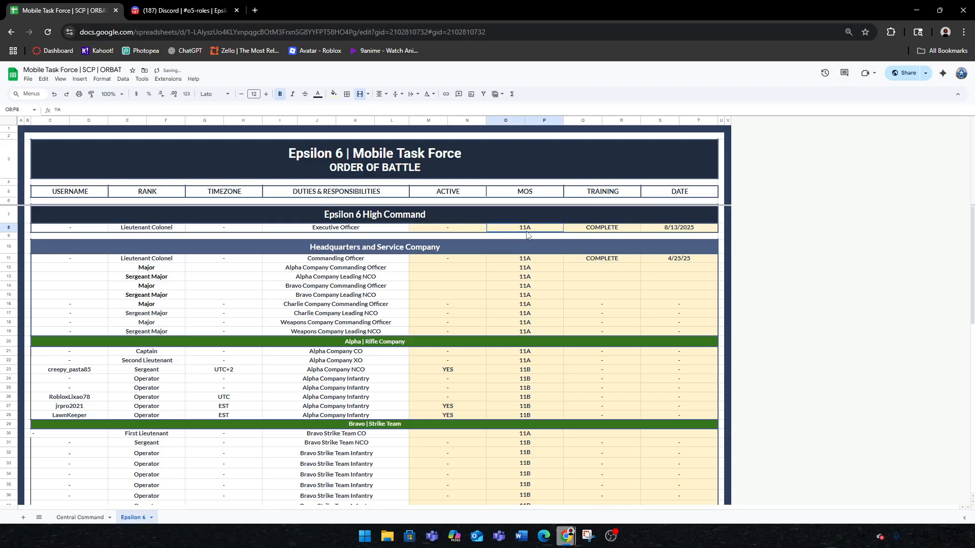
text(-)
double_click(609, 229)
text(-)
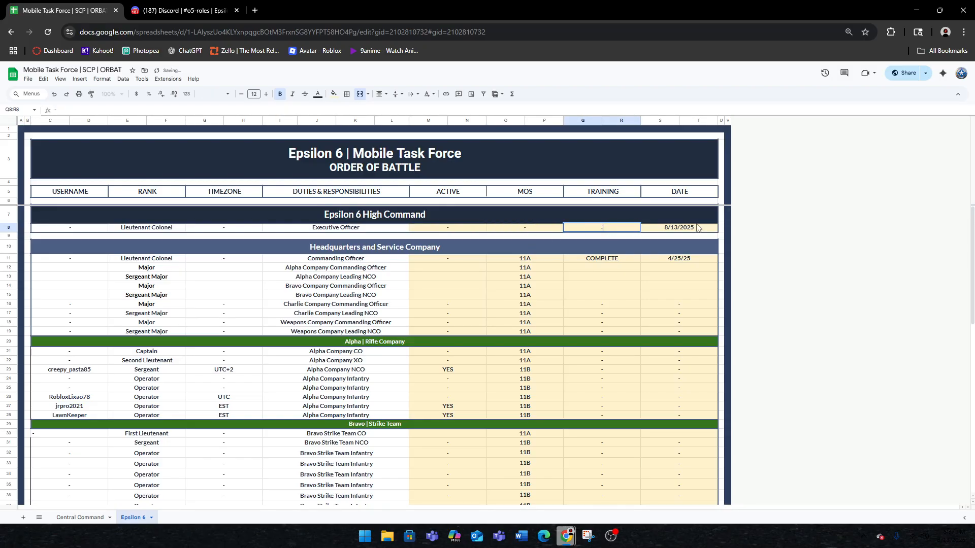
click(672, 229)
text(-)
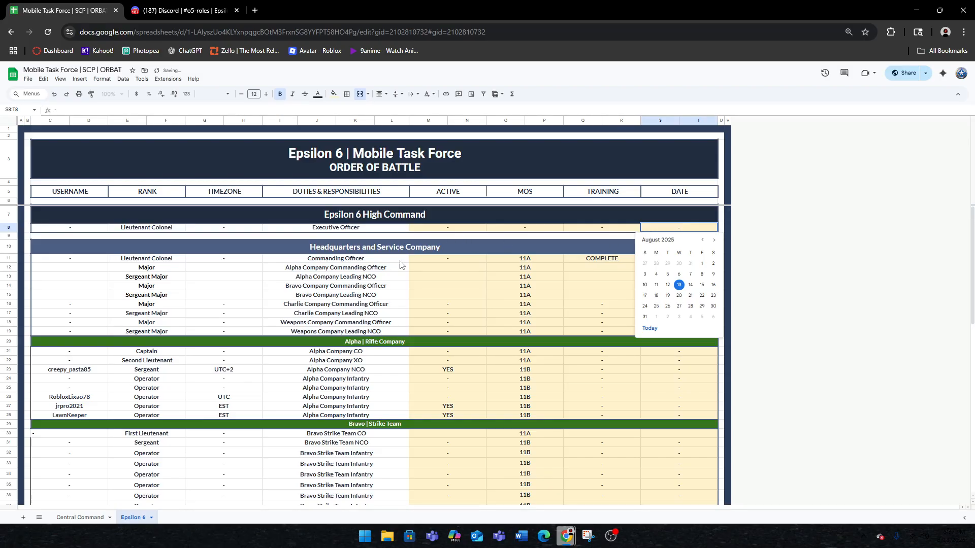
click(394, 278)
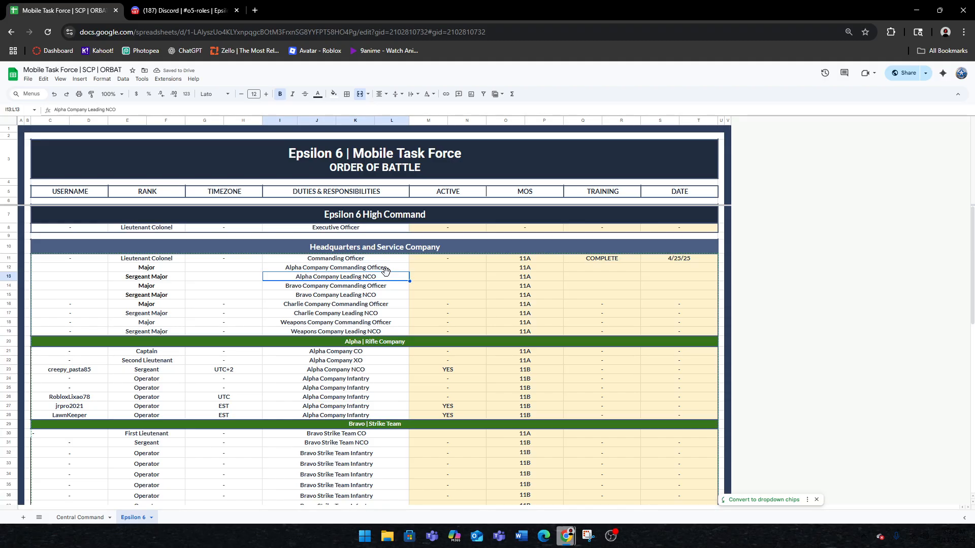
Examine the Major and Sergeant Major ranks in Headquarters and Service Company against High Command's Lieutenant Colonel rank.
click(284, 265)
click(257, 260)
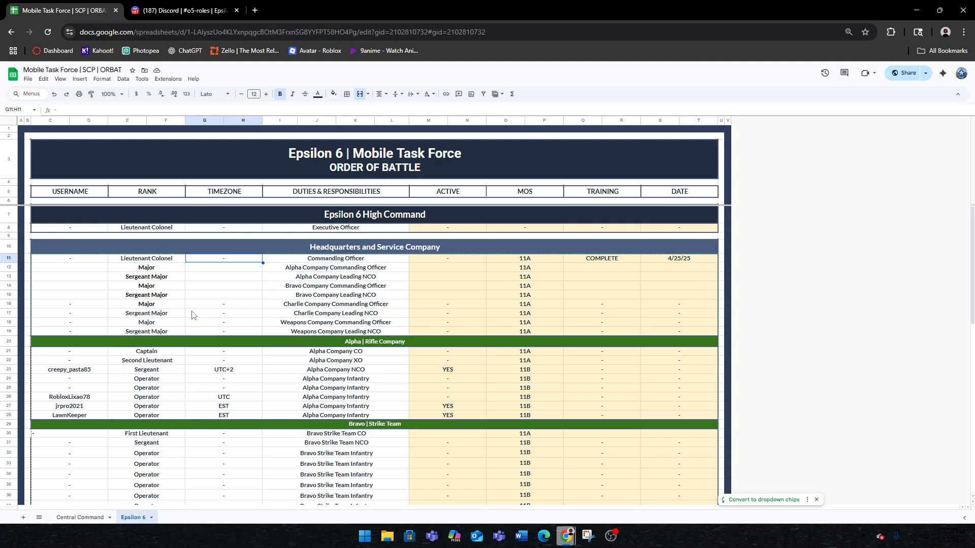
click(140, 332)
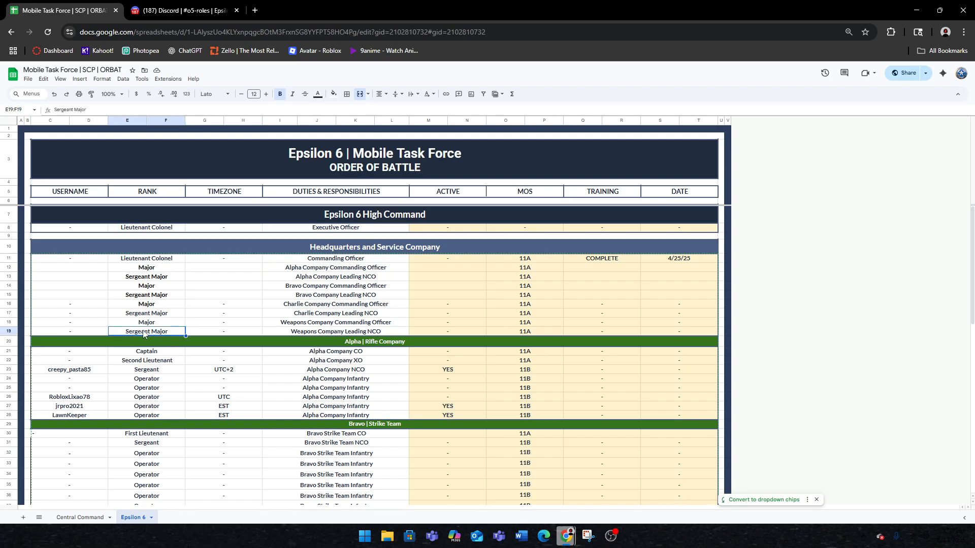
click(195, 334)
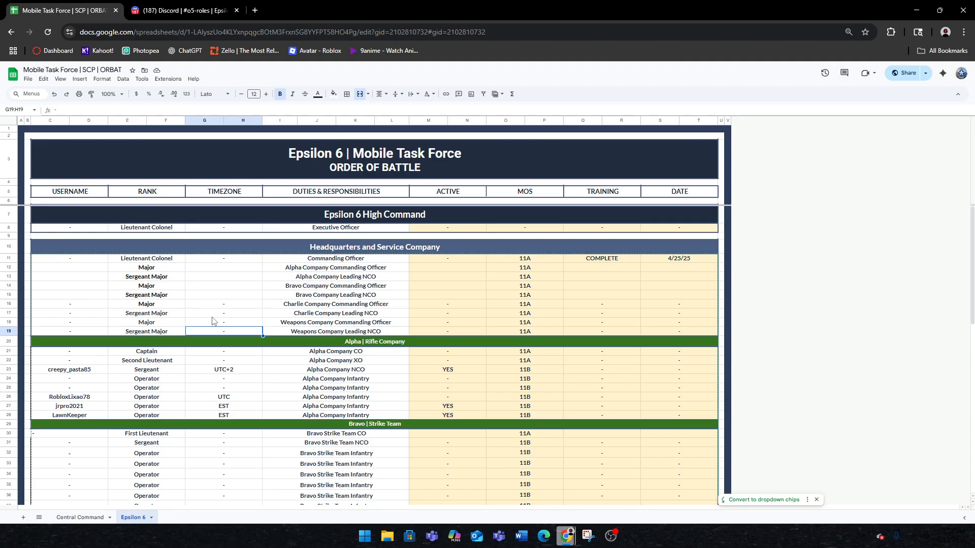
click(156, 270)
double_click(155, 269)
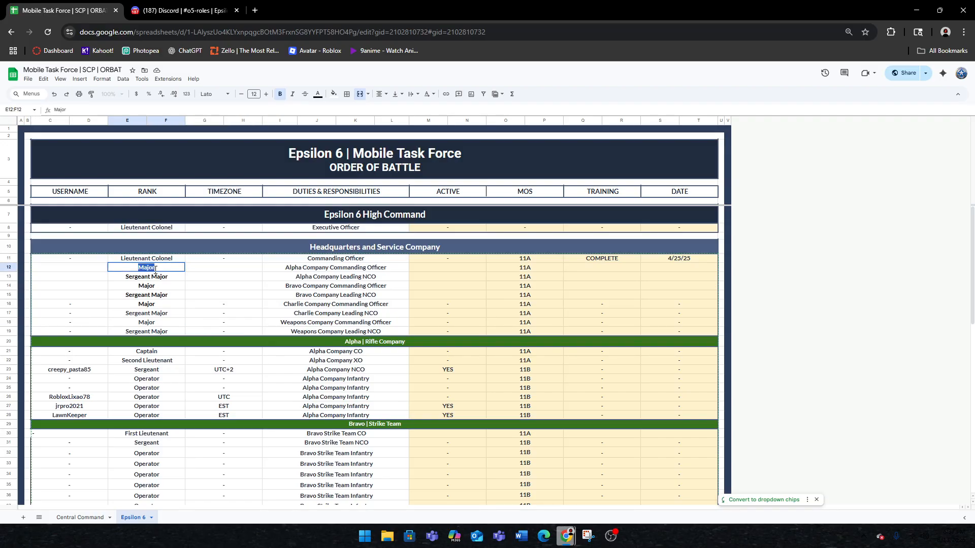
click(149, 228)
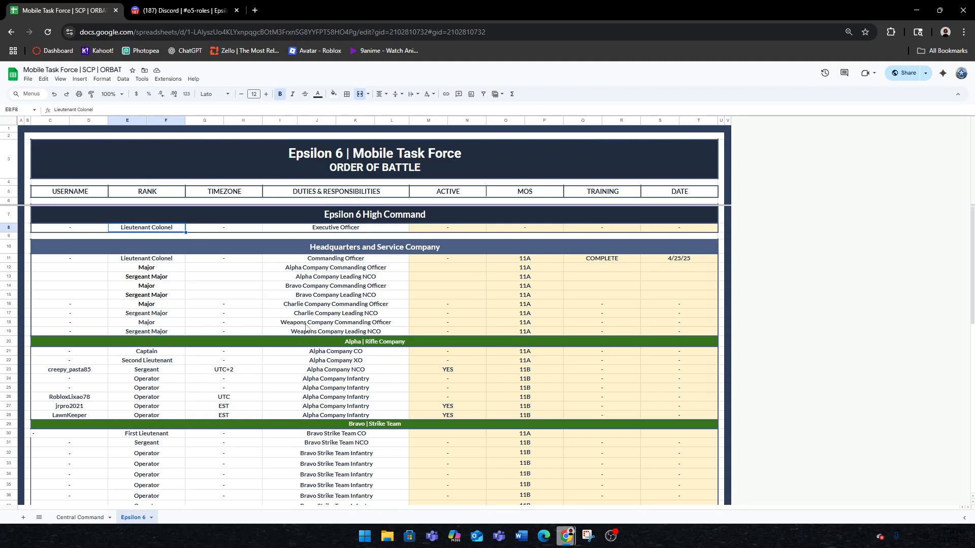
click(150, 297)
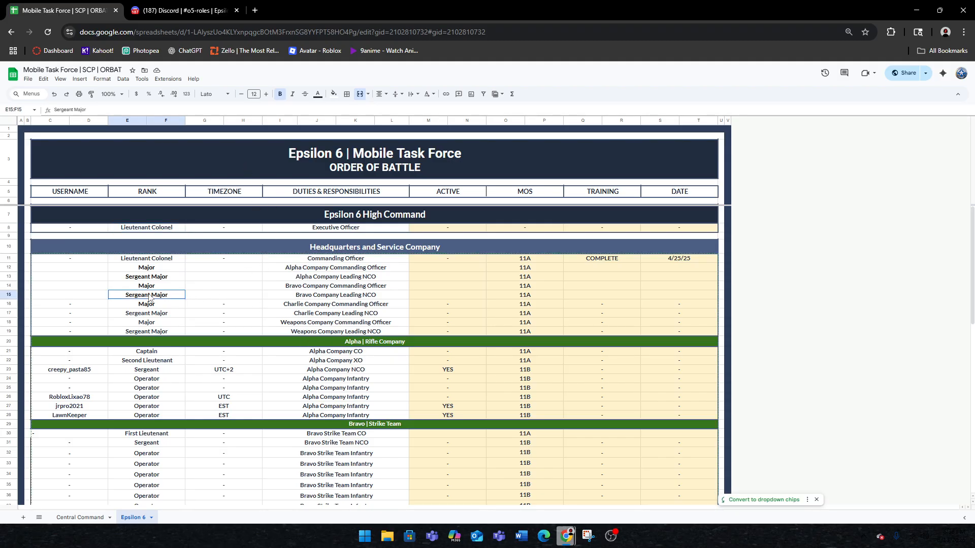
click(143, 269)
click(145, 277)
double_click(145, 277)
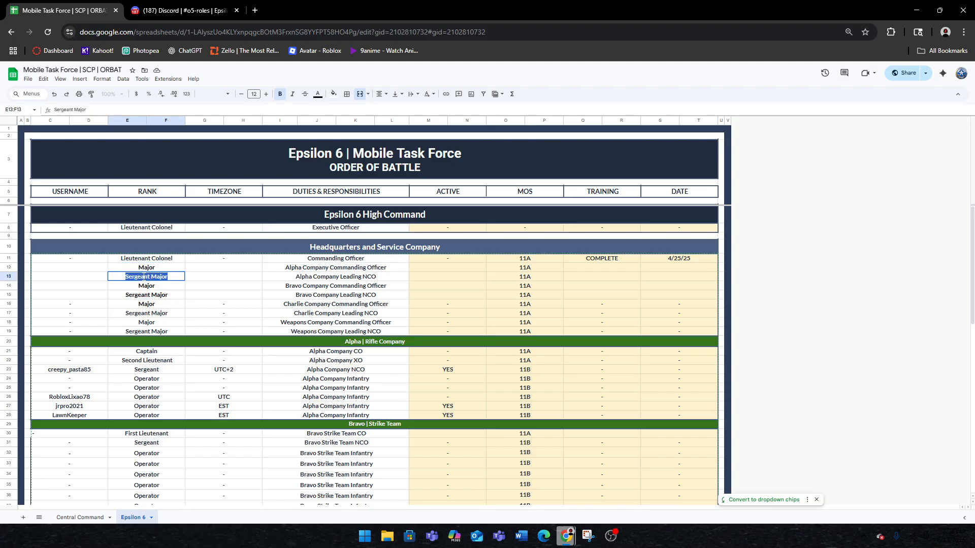
click(147, 269)
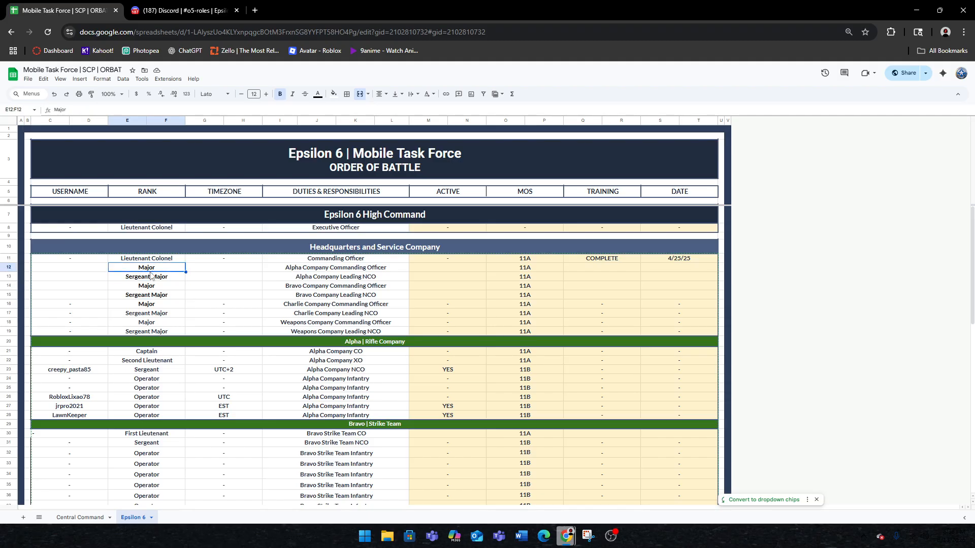
Highlight the whole Headquarters and Service Company roster from the Commanding Officer row to the Weapons Company Leading NCO, and look over the companies below.
drag(71, 259, 688, 342)
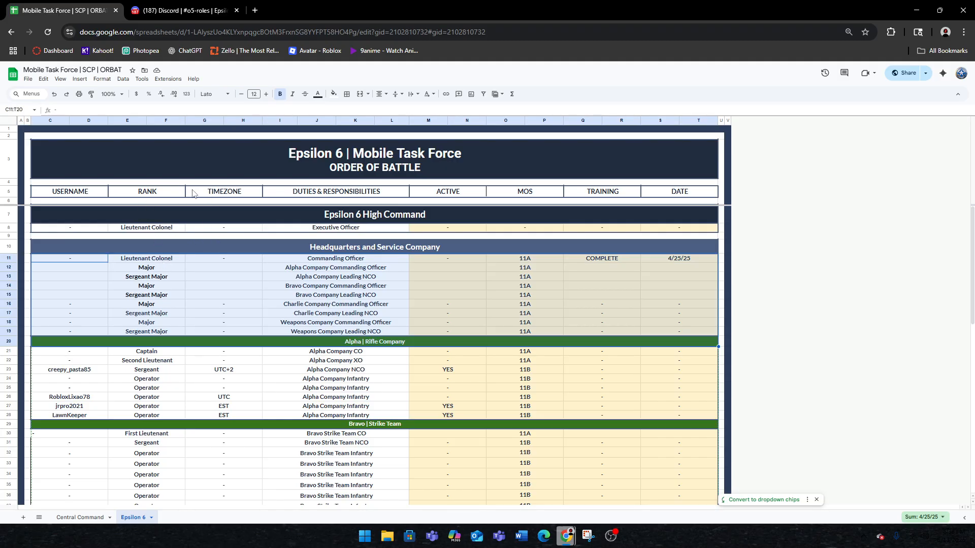
click(175, 270)
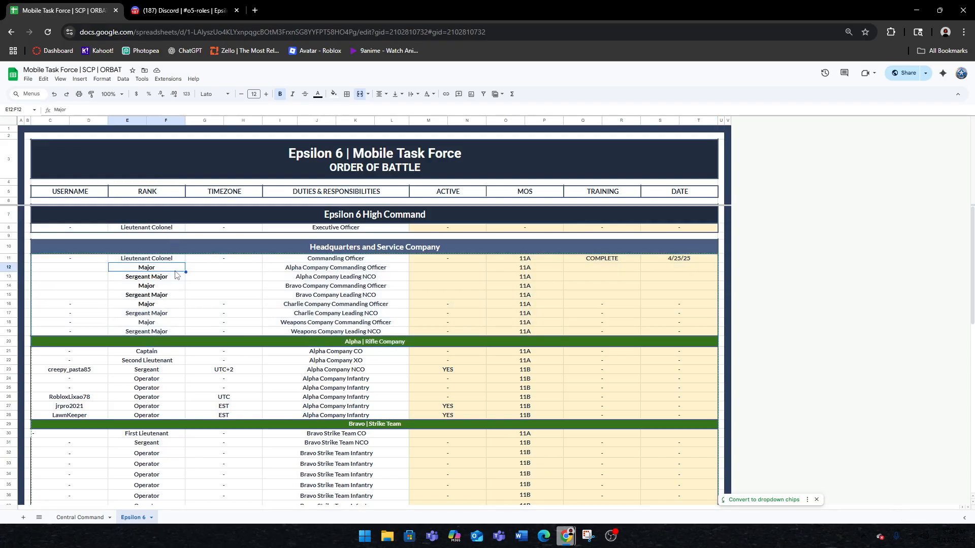
mouse_move(101, 260)
mouse_down()
mouse_move(625, 334)
mouse_move(684, 328)
mouse_move(158, 249)
mouse_move(99, 267)
mouse_move(97, 259)
mouse_up()
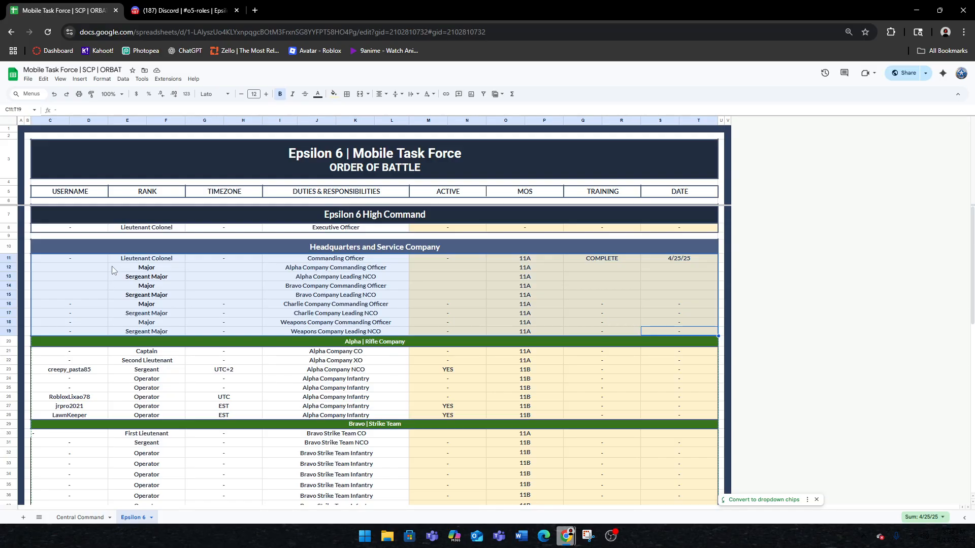
click(115, 269)
scroll(179, 265, down, 8)
scroll(367, 307, up, 9)
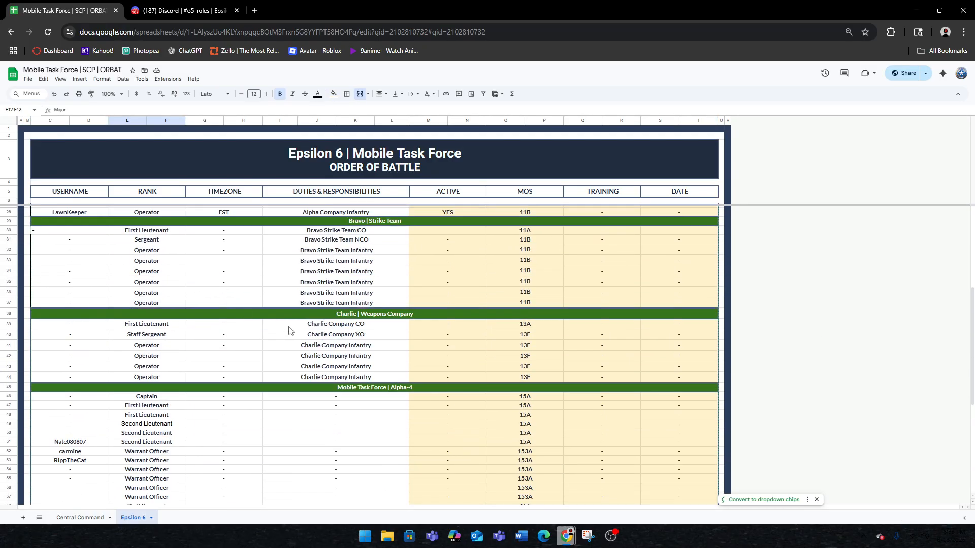
Examine the Alpha Rifle Company section, including its heading, infantry duties and the NCO's timezone.
click(86, 388)
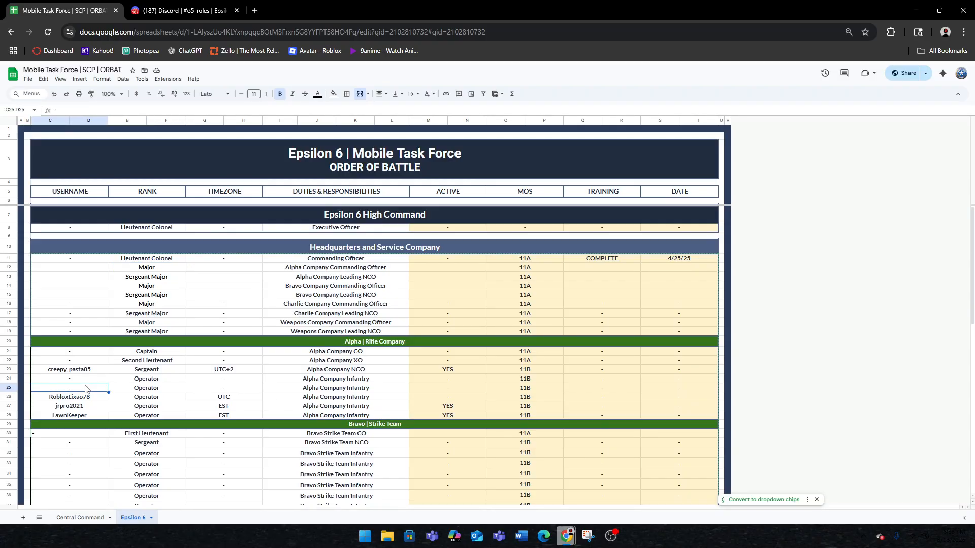
click(375, 345)
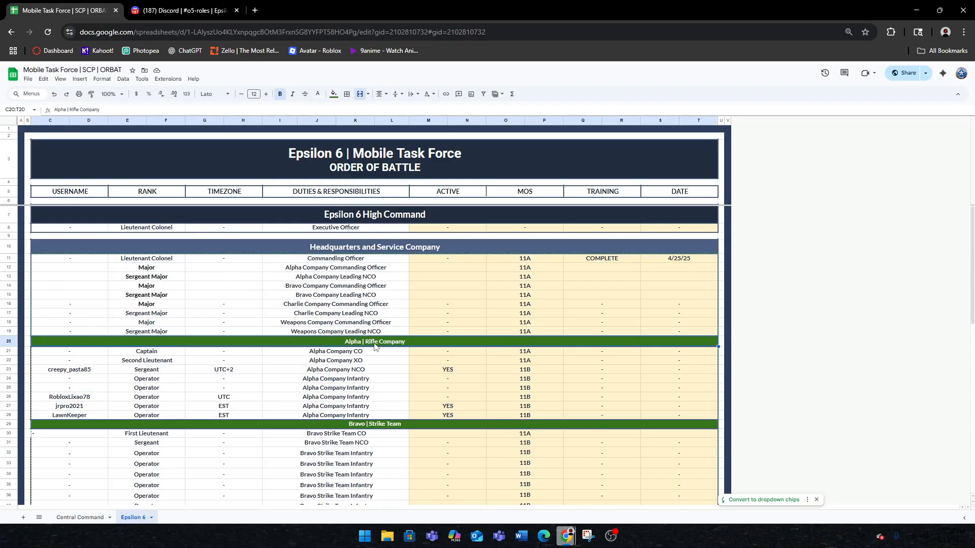
double_click(376, 344)
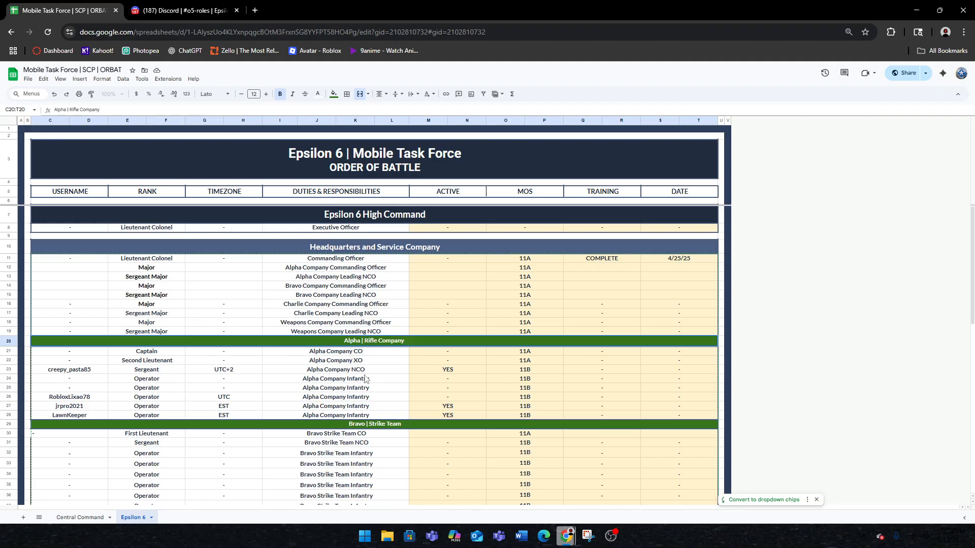
click(382, 387)
click(260, 371)
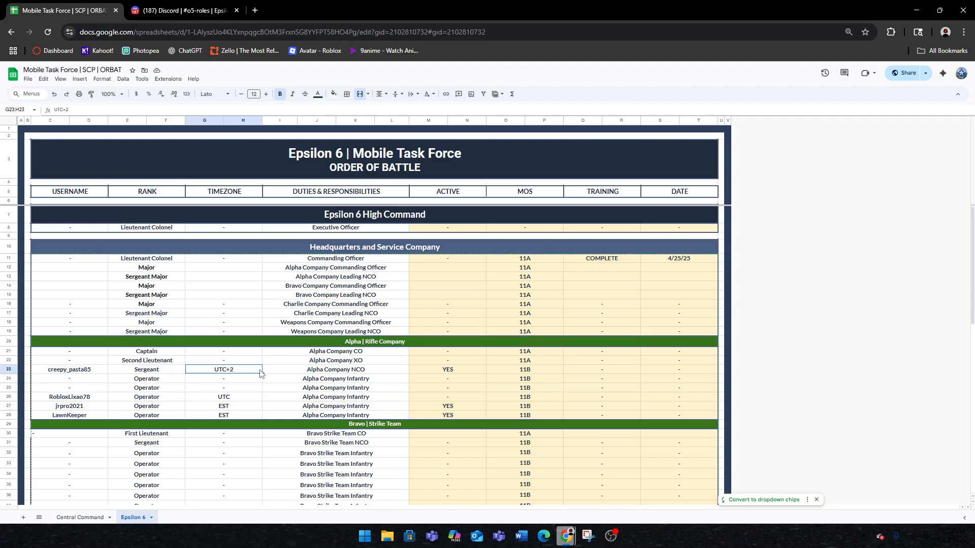
Examine a vacant Alpha Company infantry slot's timezone and MOS, and the first Bravo Strike Team Infantry duty entry.
double_click(256, 377)
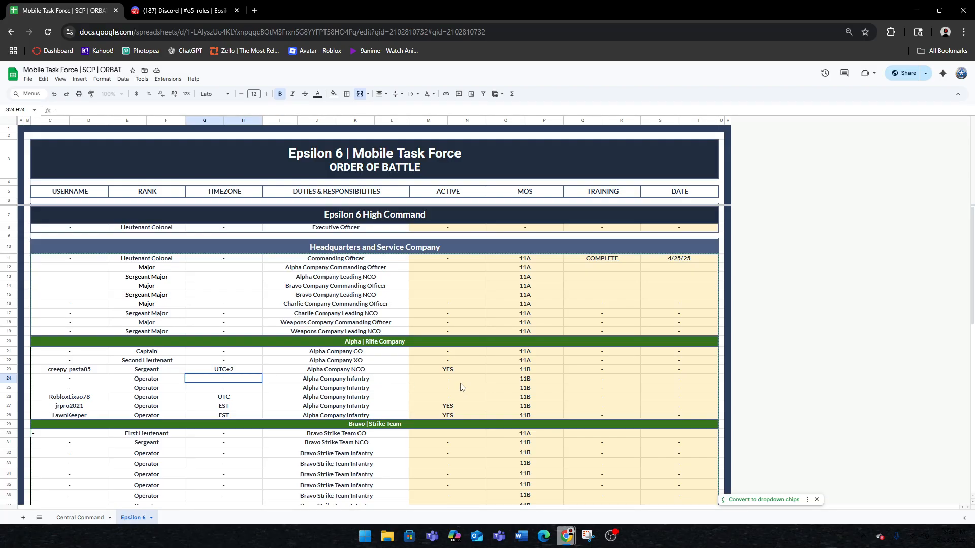
click(502, 379)
scroll(258, 355, down, 3)
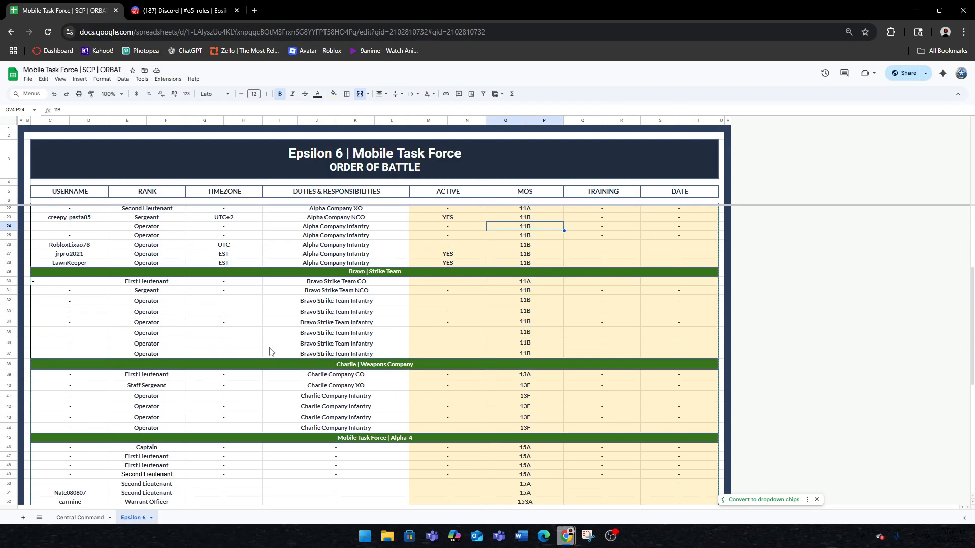
click(369, 302)
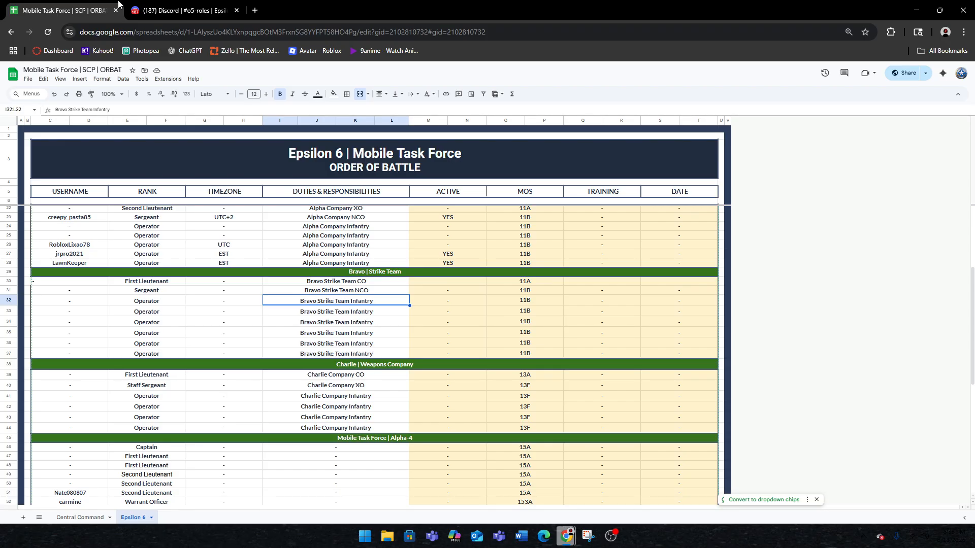
View the Strike Team B server in Discord, and return to the ORBAT spreadsheet.
click(133, 9)
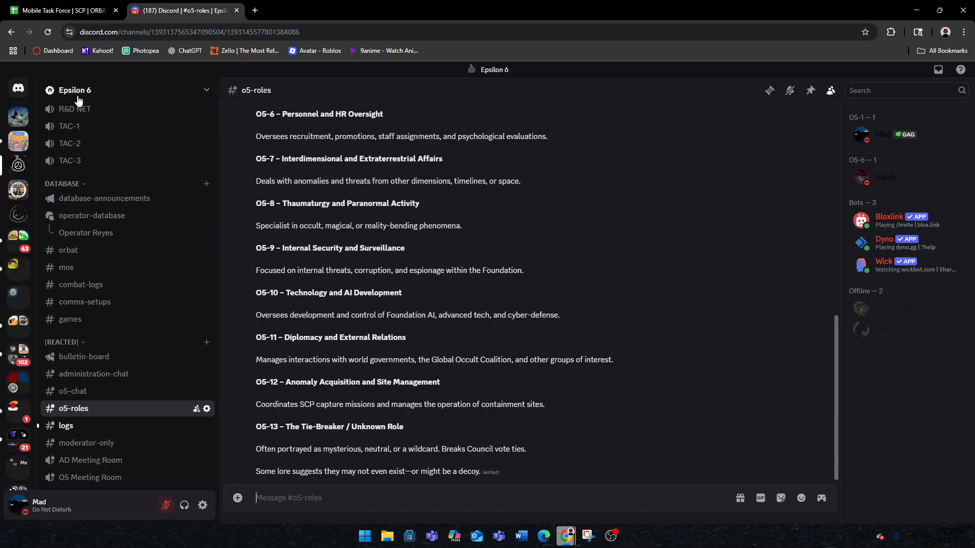
click(14, 118)
click(51, 9)
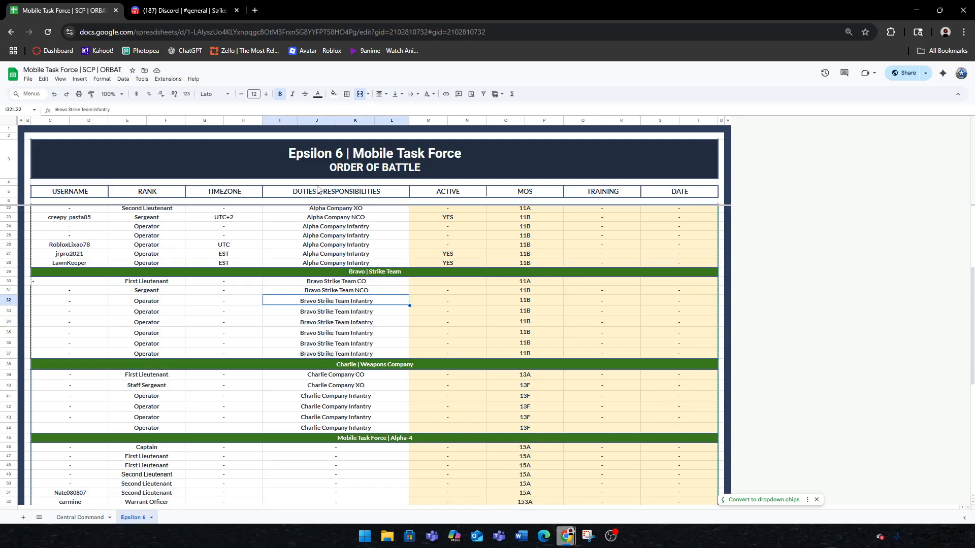
Examine the Bravo Strike Team section's MOS, heading and duties, and compare them with the Alpha Company infantry rows.
click(521, 304)
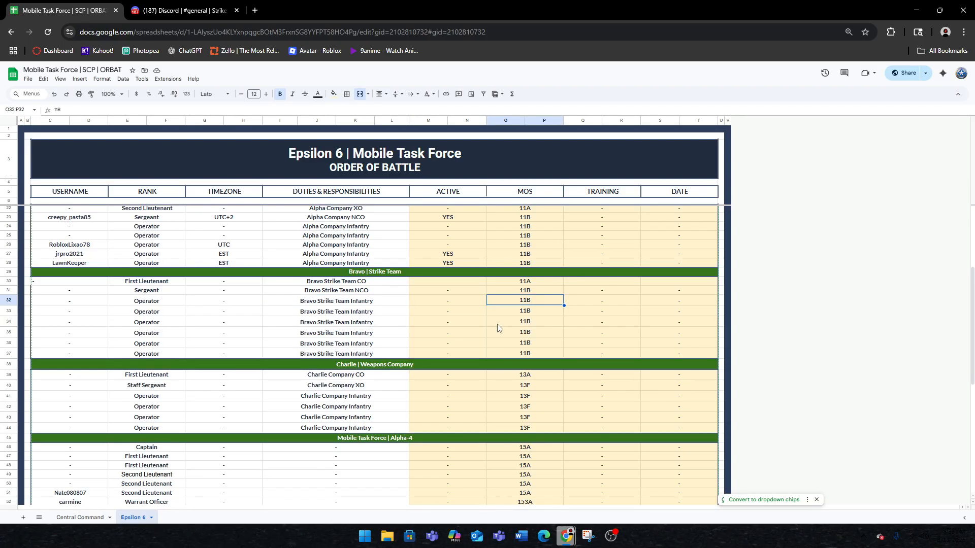
click(383, 305)
scroll(383, 308, up, 2)
scroll(304, 357, up, 2)
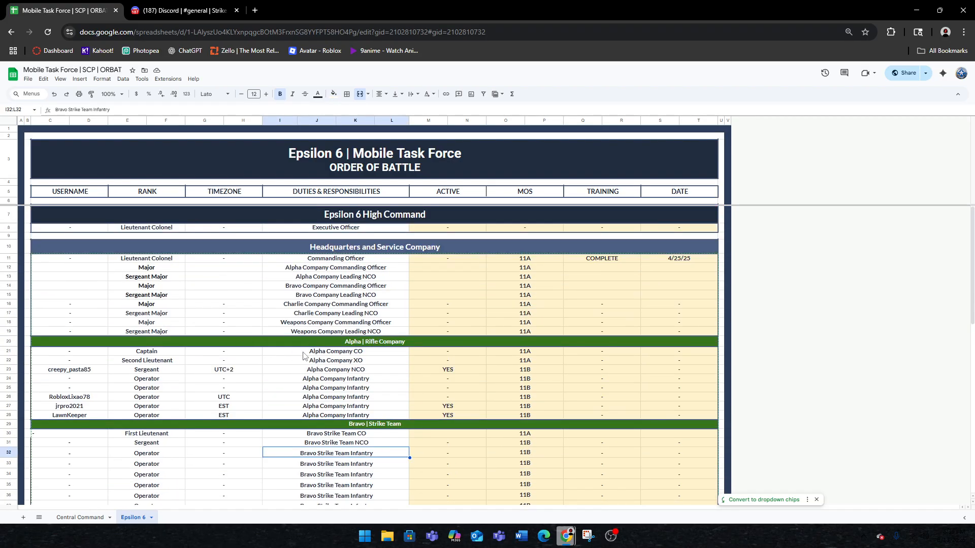
scroll(252, 345, down, 3)
scroll(335, 350, up, 2)
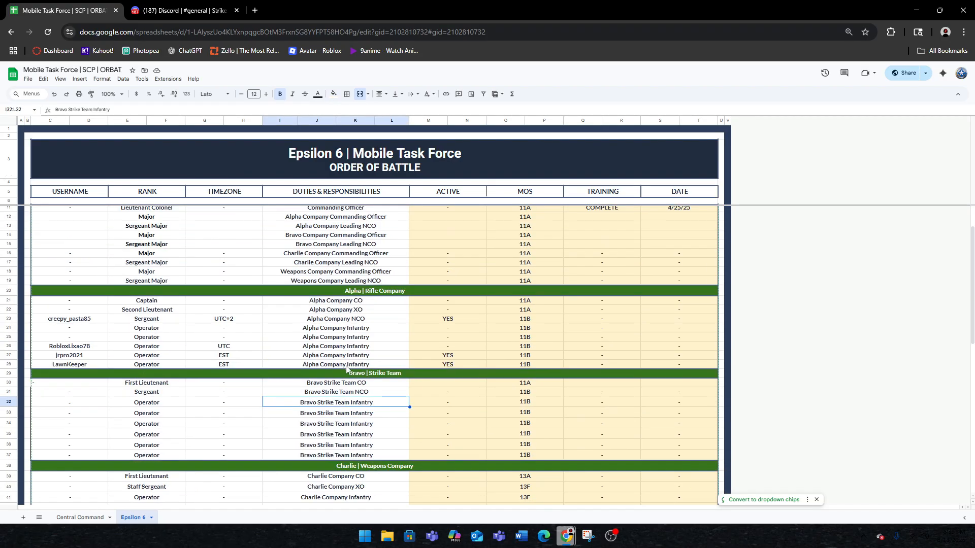
click(406, 375)
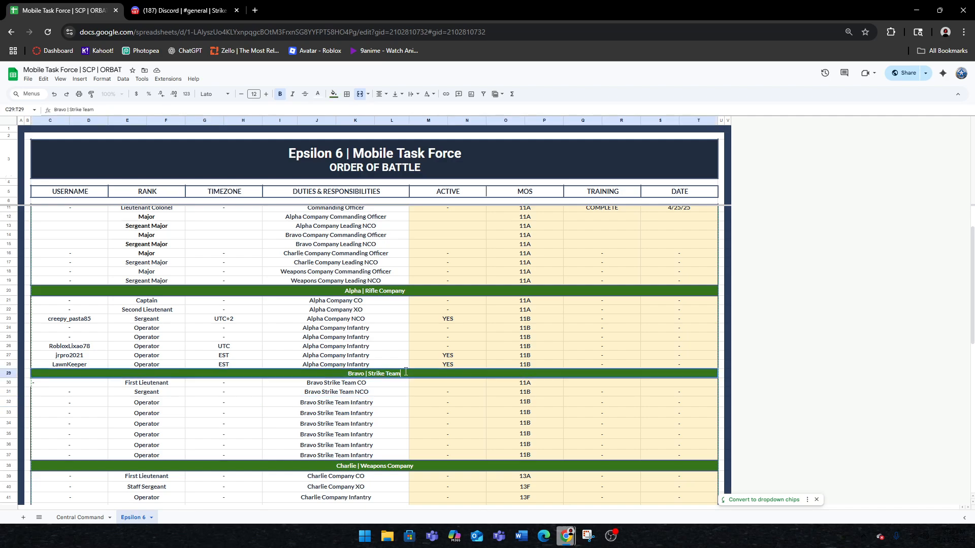
click(378, 392)
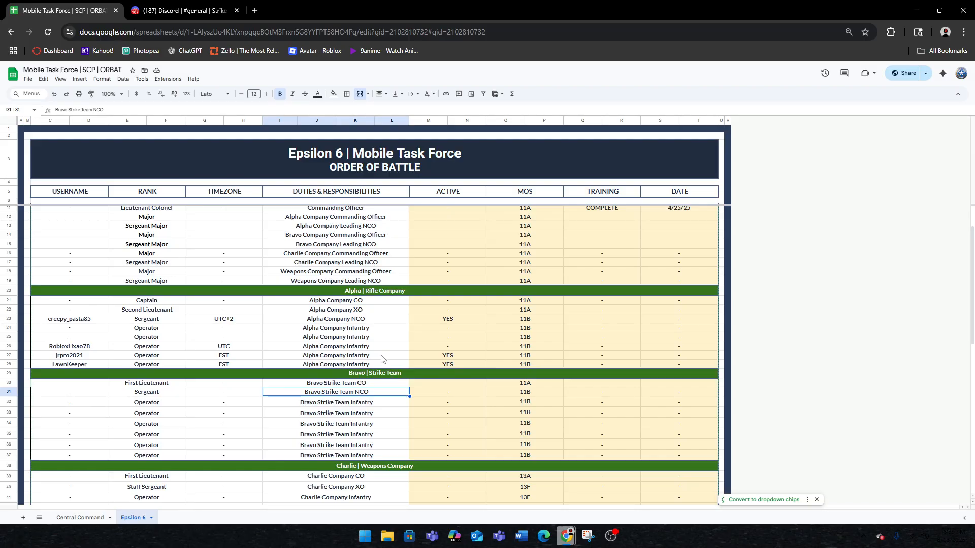
click(360, 338)
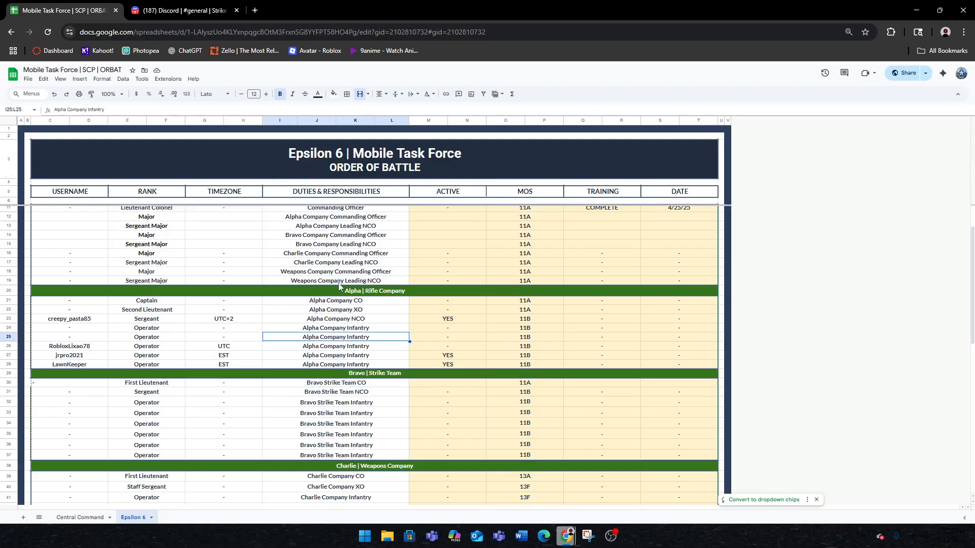
Select the Bravo Strike Team CO's username cell, and view the Bravo lieutenant's full profile from Epsilon 6's main-chat in Discord.
click(85, 384)
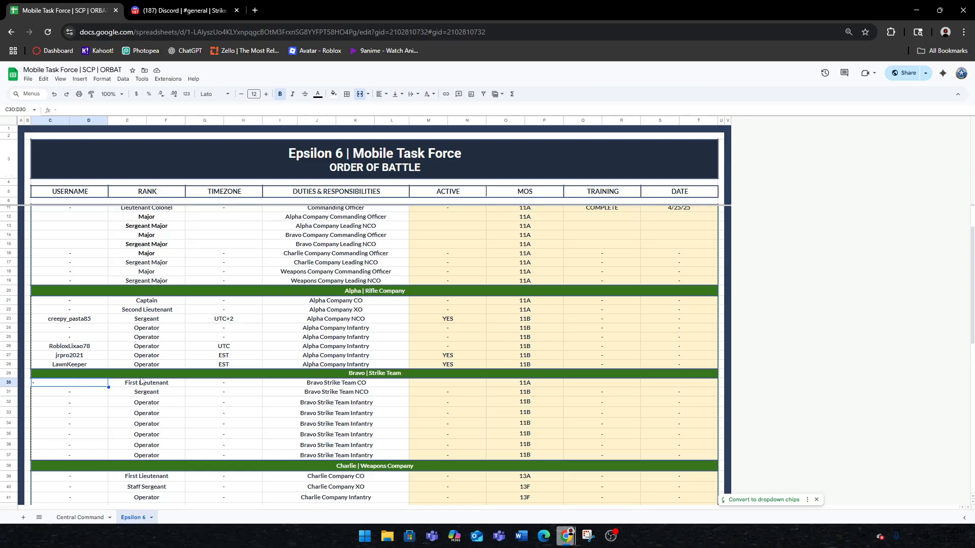
click(183, 10)
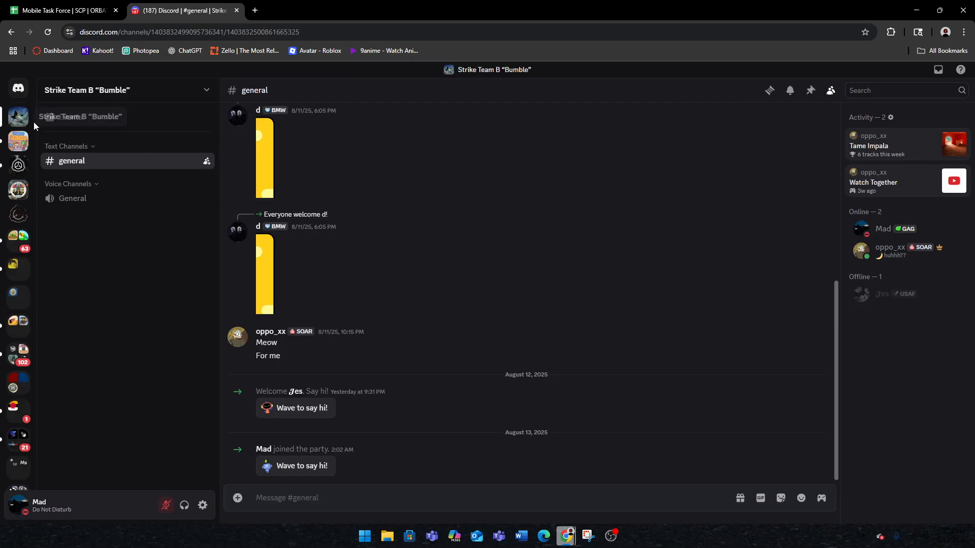
click(18, 165)
scroll(115, 329, up, 8)
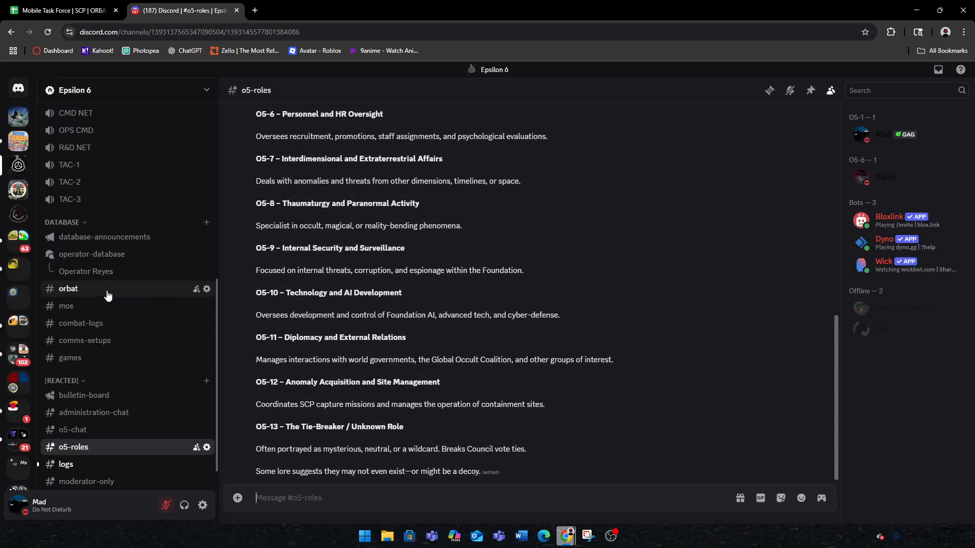
mouse_move(107, 334)
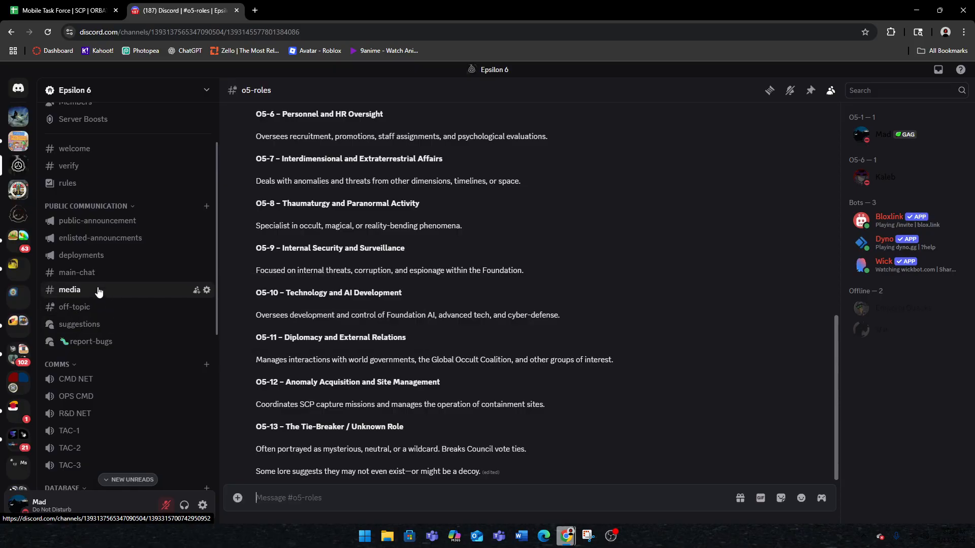
click(76, 273)
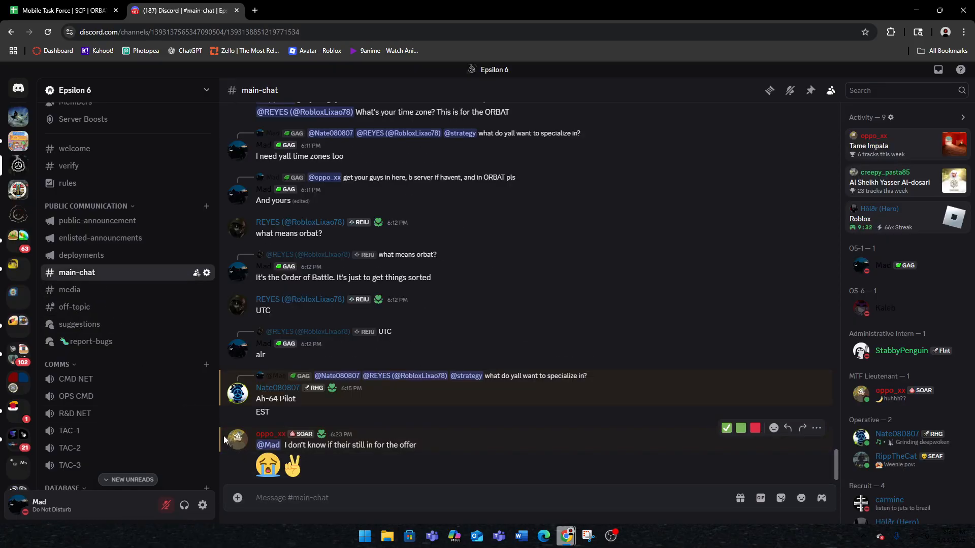
click(237, 440)
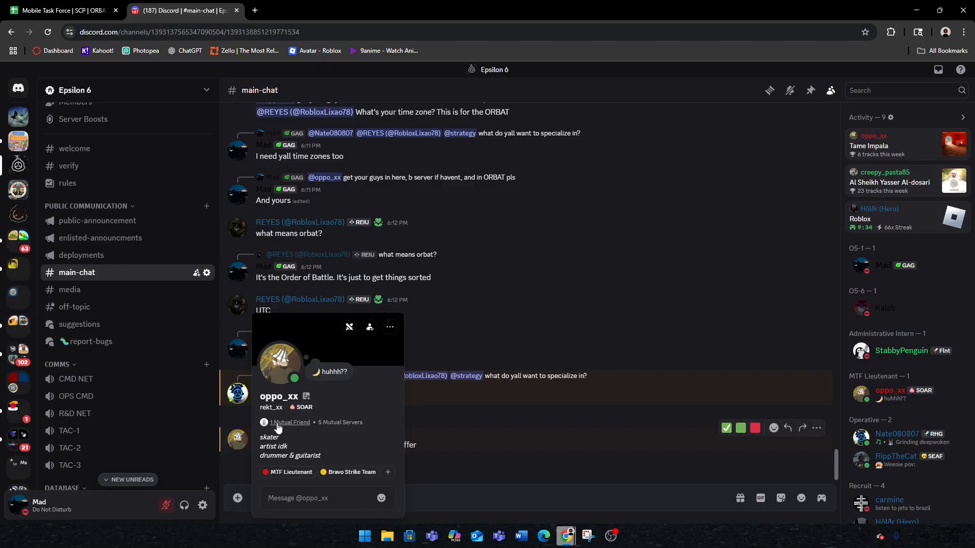
click(274, 398)
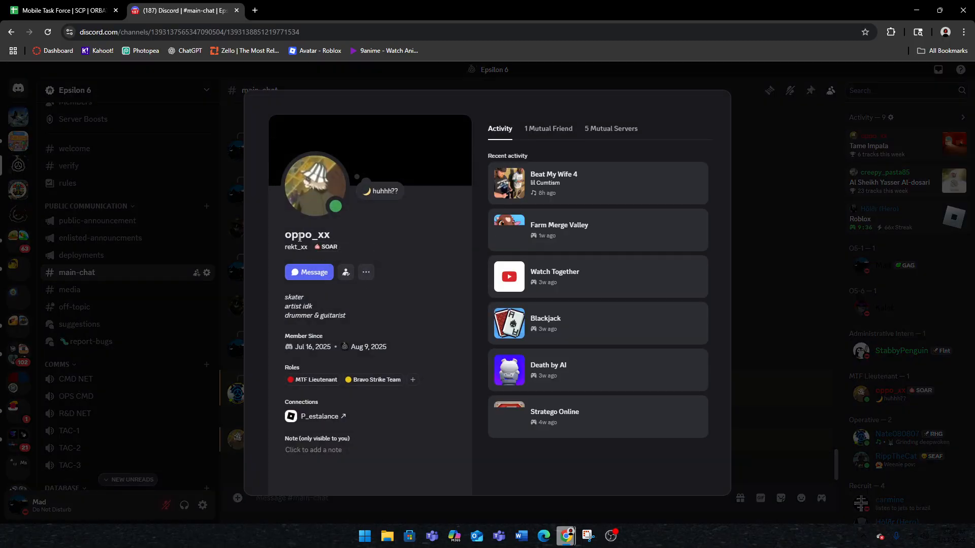
click(203, 275)
Copy the Bravo lieutenant's Roblox username from their post in the operator-database channel.
scroll(76, 279, down, 3)
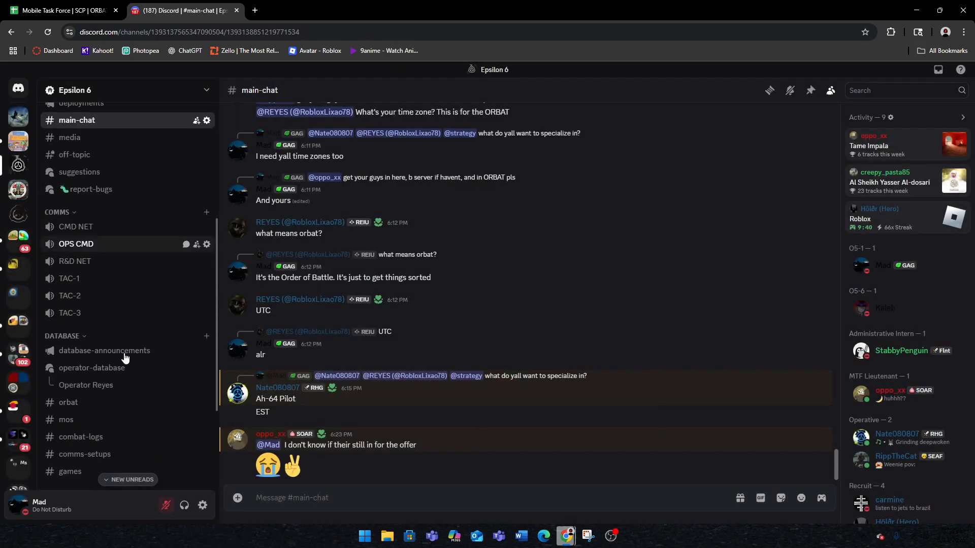
click(74, 371)
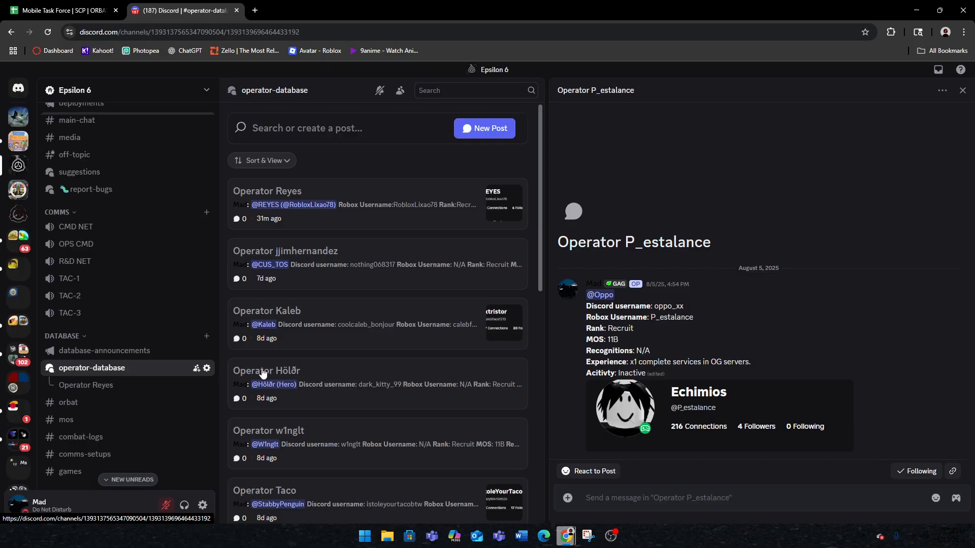
scroll(446, 289, down, 1)
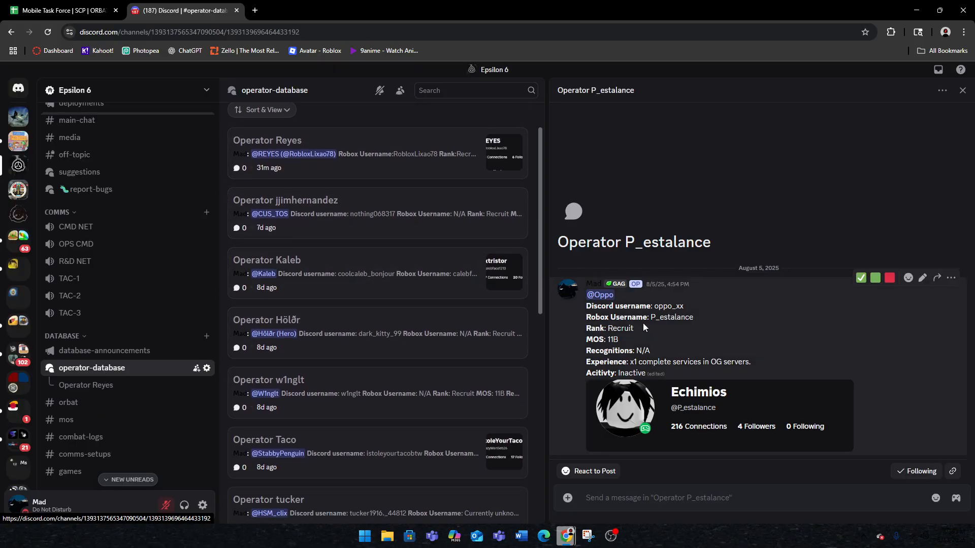
double_click(654, 319)
key(ctrl+c)
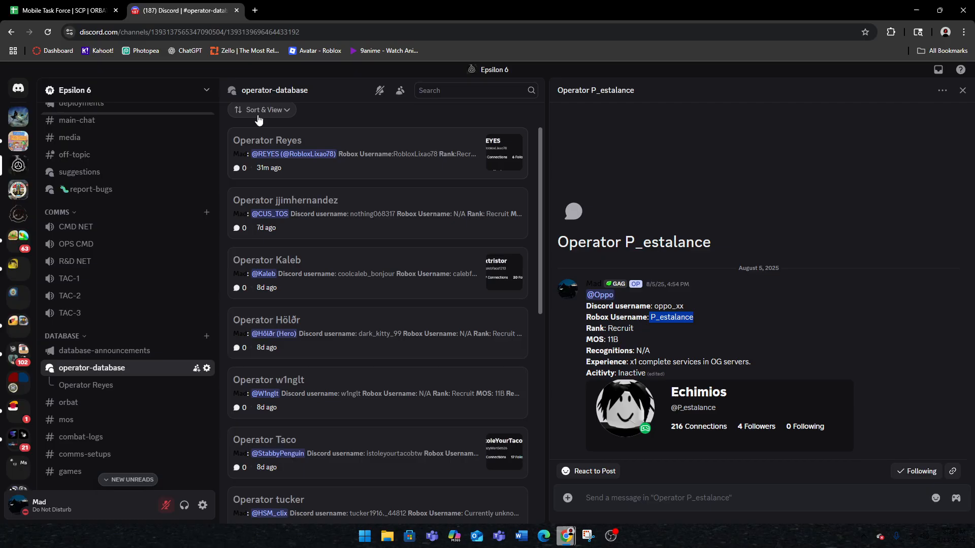
Paste the copied username into a new browser tab's address bar to check it.
click(40, 4)
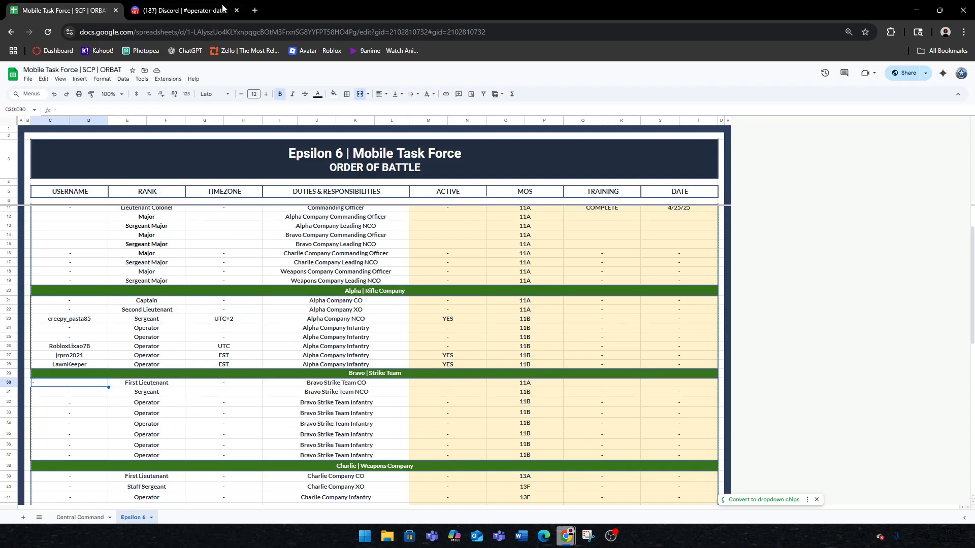
click(255, 9)
key(ctrl+v)
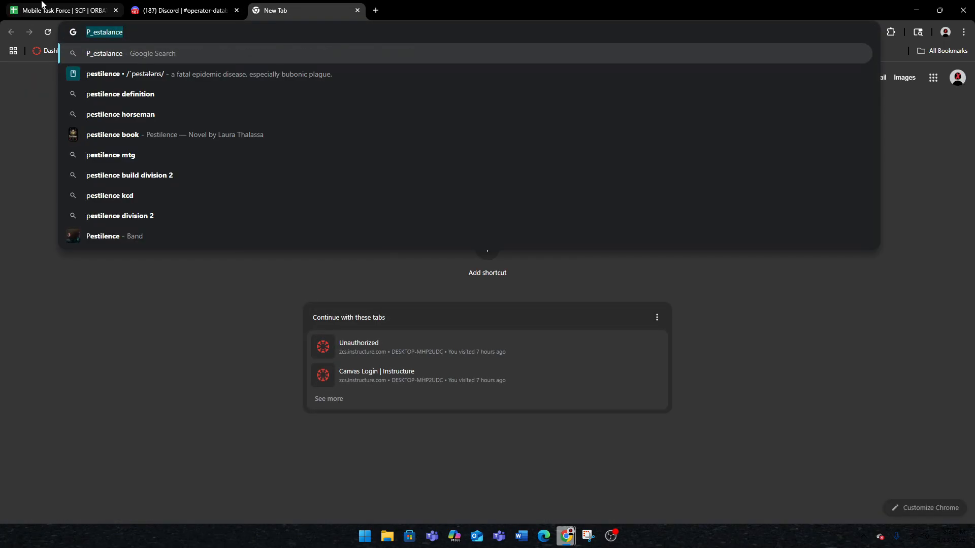
Enter the copied Roblox username as the Bravo Strike Team CO's USERNAME in the ORBAT spreadsheet, replacing the dash.
click(39, 4)
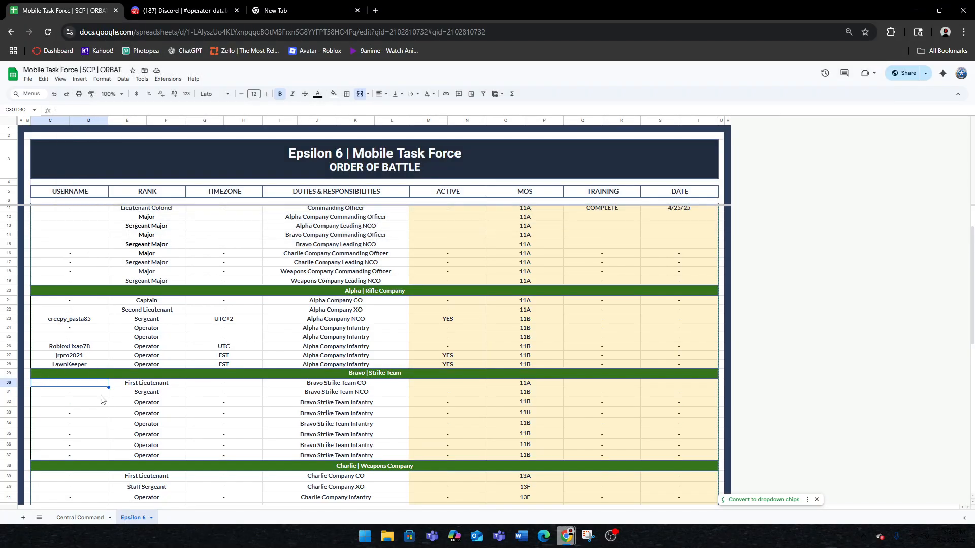
key(ctrl+v)
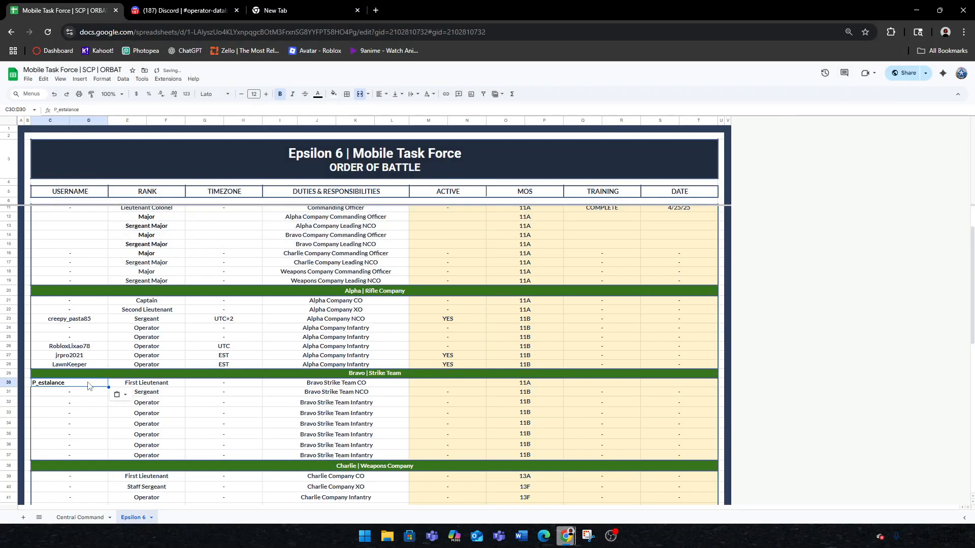
key(Delete)
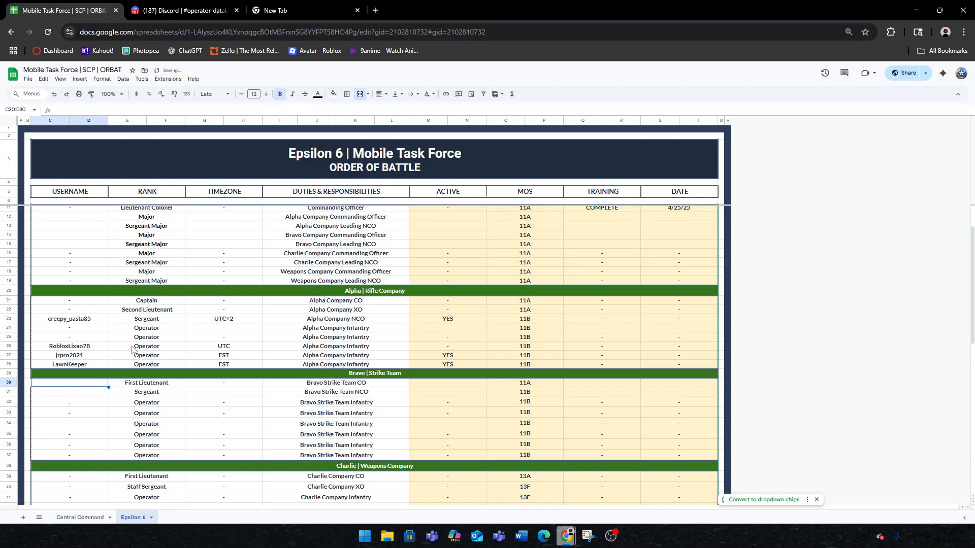
key(ctrl+v)
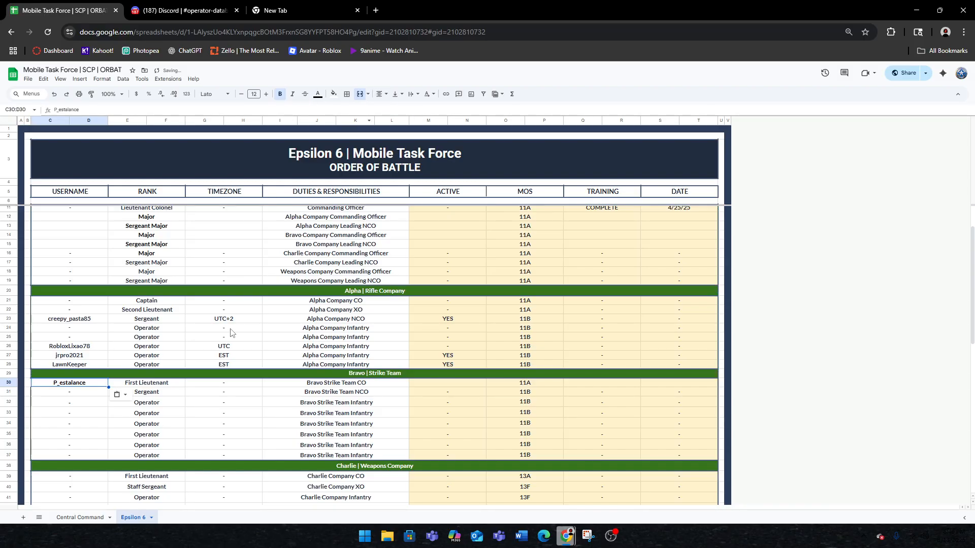
Set the Bravo Strike Team CO's TIMEZONE to EST and ACTIVE to YES.
click(243, 385)
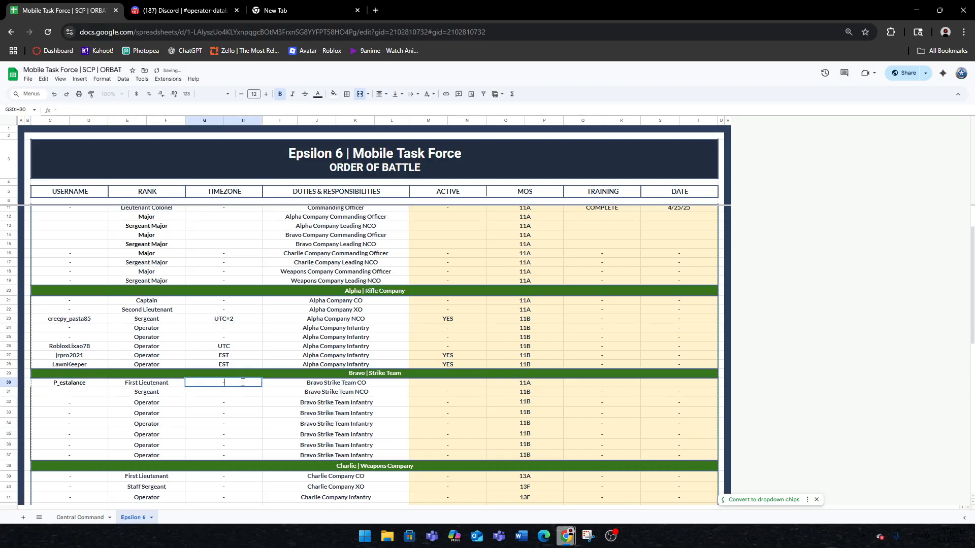
text(eST)
click(450, 386)
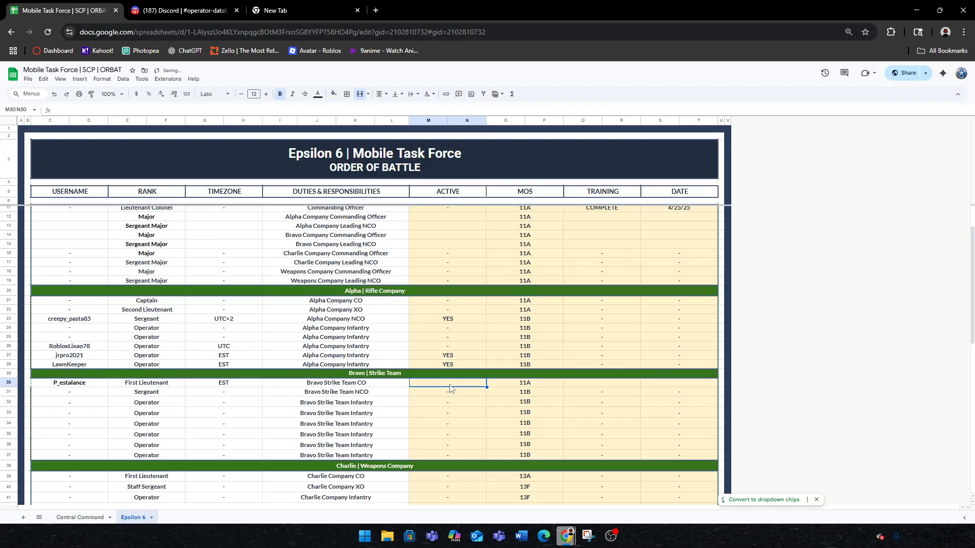
text(YES)
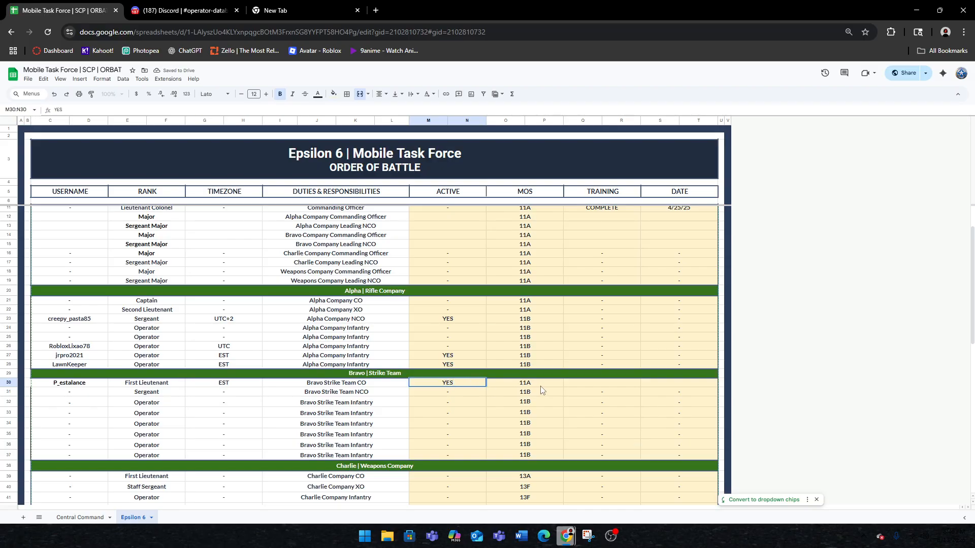
Set the Bravo Strike Team CO's TRAINING to INCOMPLETE and copy that text.
click(541, 387)
click(589, 388)
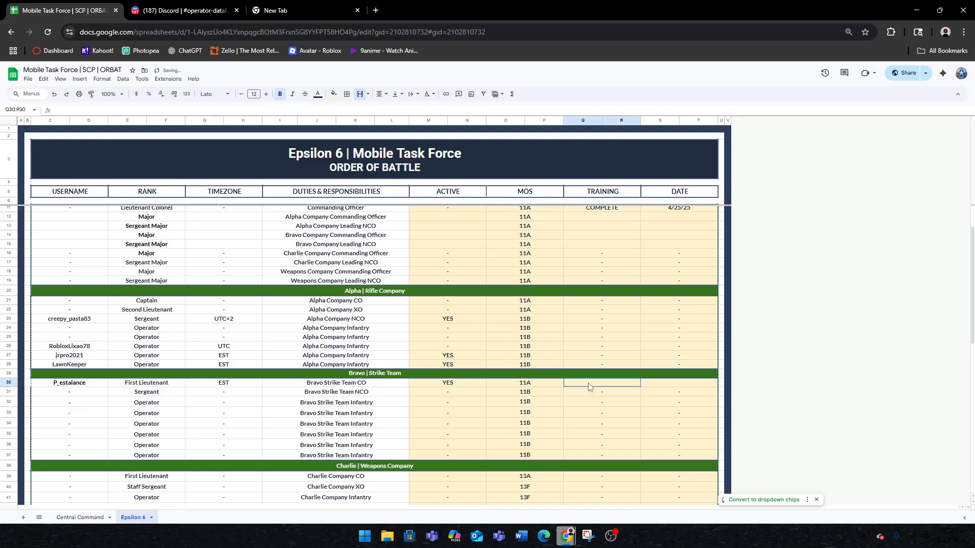
click(678, 387)
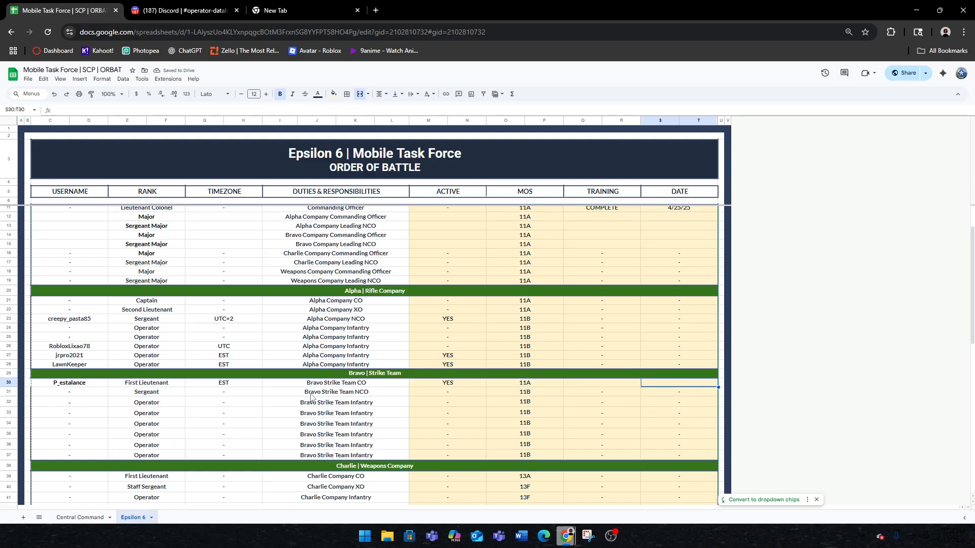
click(610, 382)
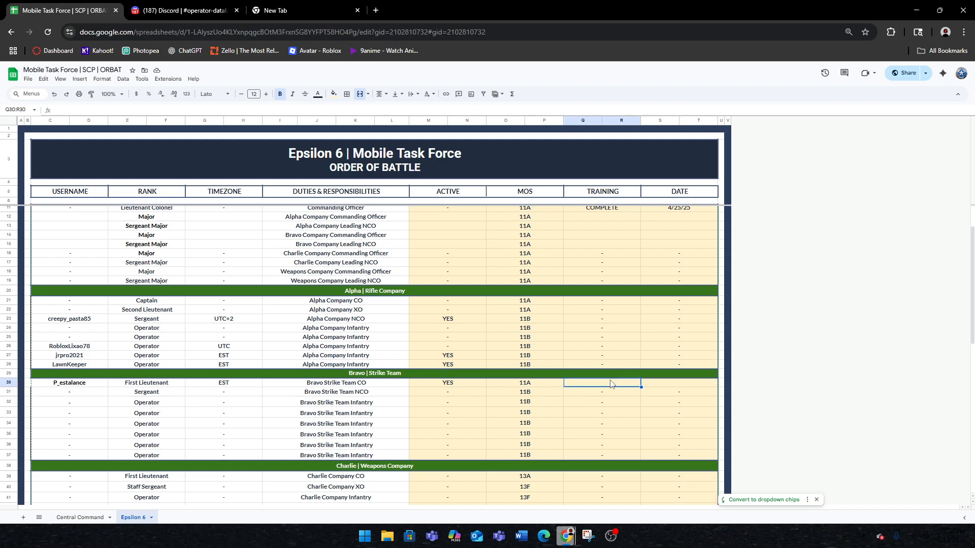
text(INCOMPLETE)
double_click(600, 386)
key(ctrl+c)
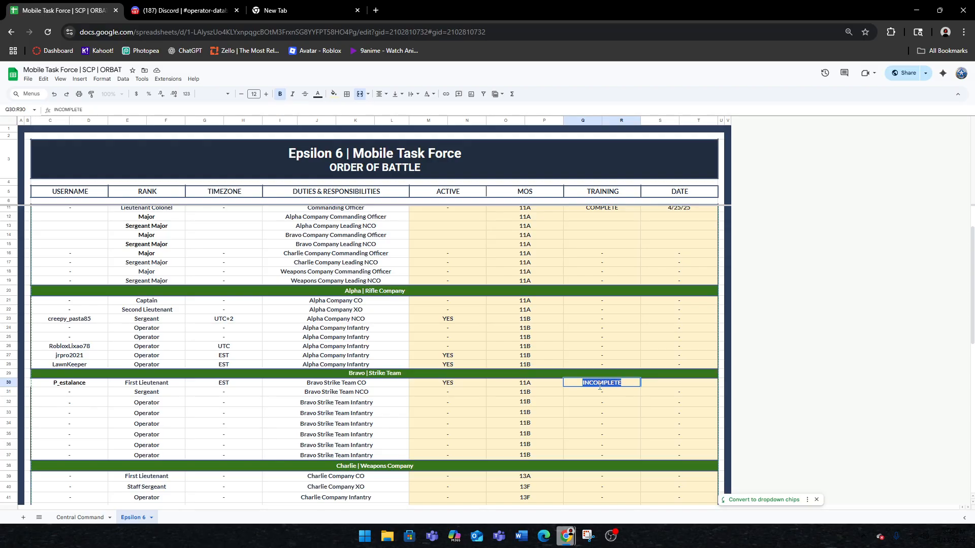
Set TRAINING to INCOMPLETE for the three Alpha Company Infantry operators in rows 26 to 28 using the copied text.
click(183, 349)
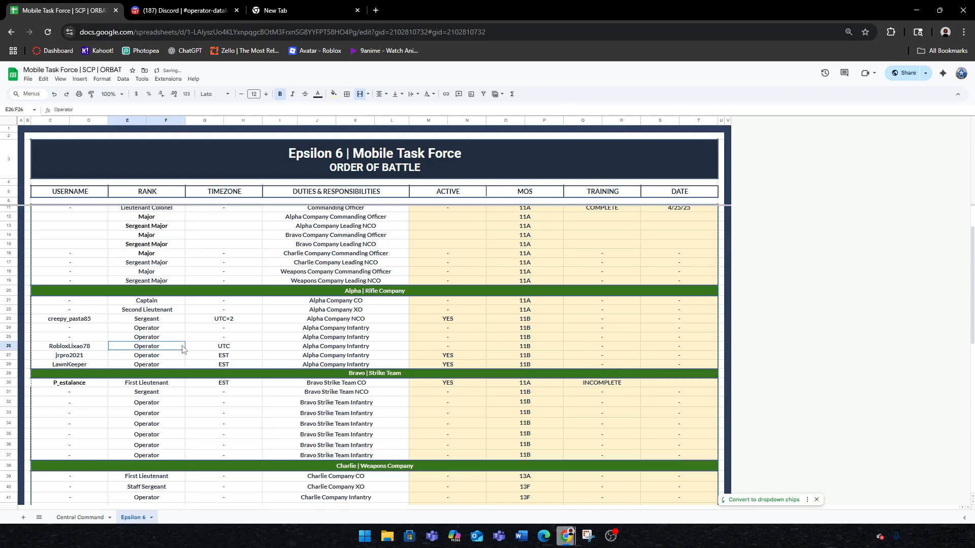
click(601, 346)
key(ctrl+v)
click(603, 355)
key(ctrl+v)
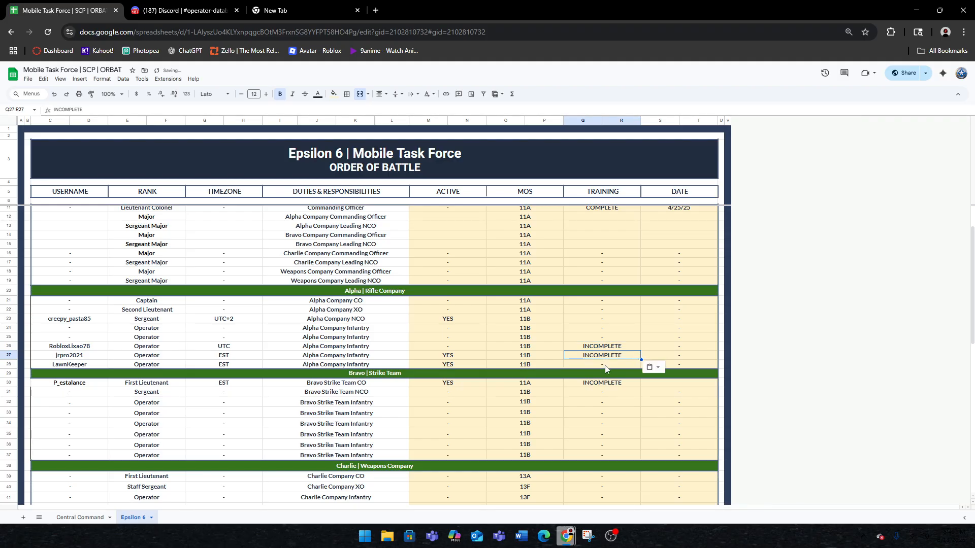
click(605, 365)
key(ctrl+v)
Set the Alpha Company NCO's TRAINING to INCOMPLETE.
click(114, 319)
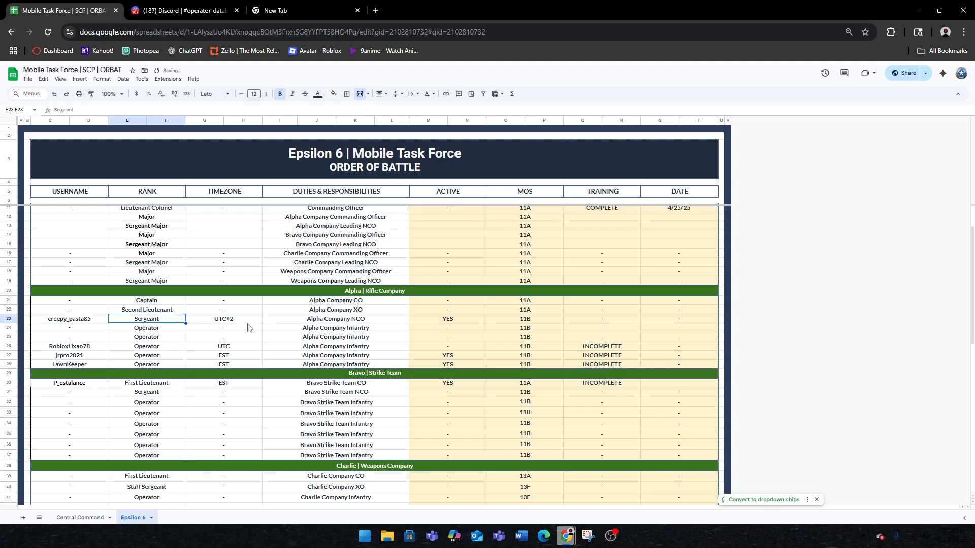
key(Right)
key(Right)
key(Right)
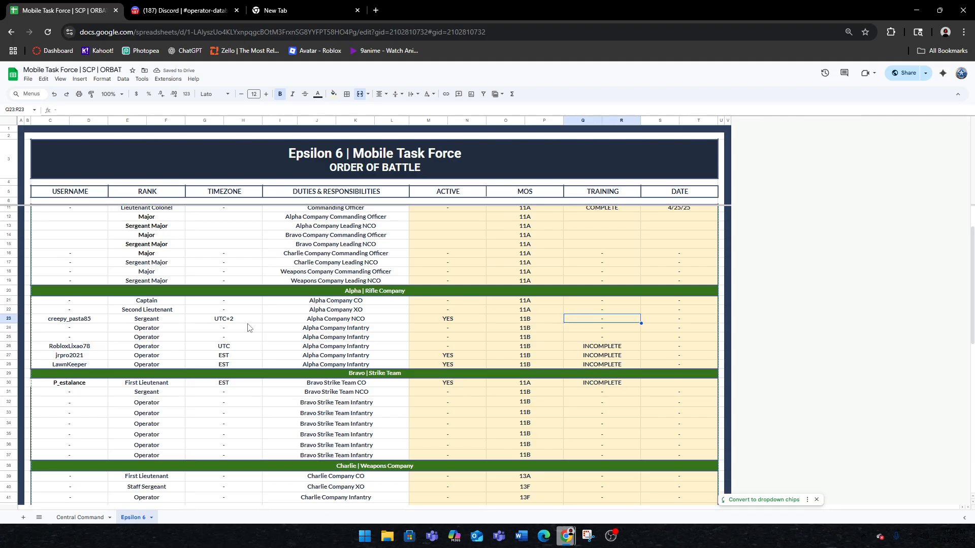
text(INCOMPLETE)
click(604, 393)
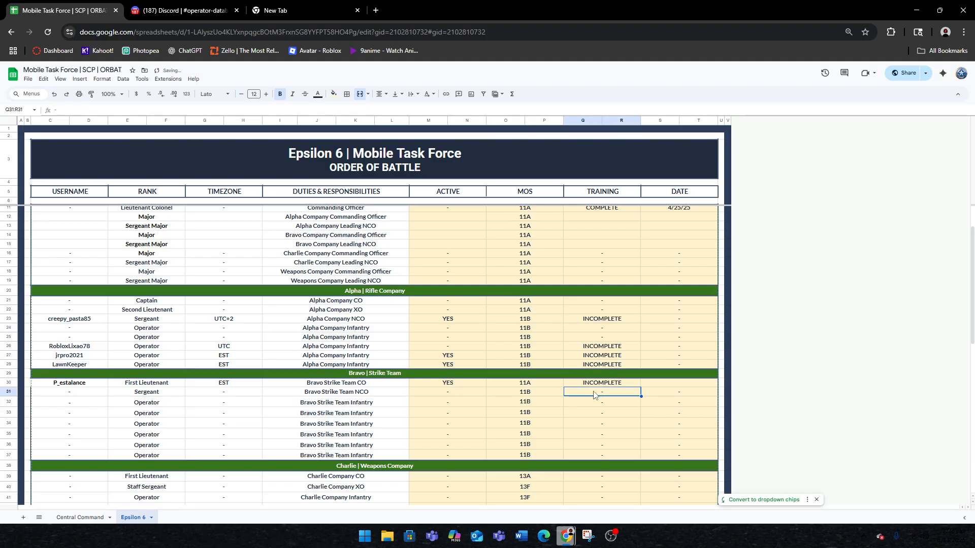
Set TRAINING to INCOMPLETE for the Headquarters Commanding Officer, the Alpha Company Commanding Officer and the Alpha Company Leading NCO.
scroll(593, 385, up, 1)
click(546, 372)
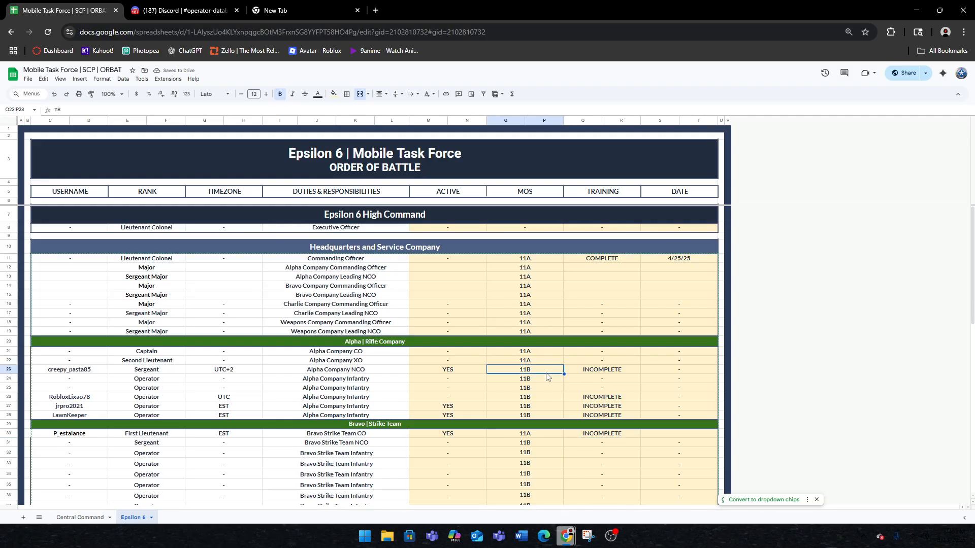
click(609, 259)
double_click(612, 260)
text(INCOMPLETE)
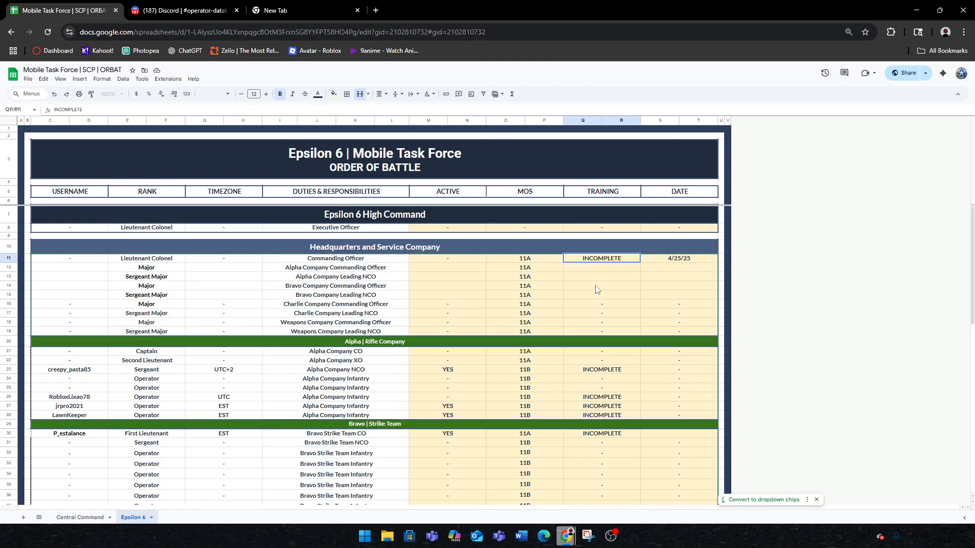
click(607, 270)
text(INCOMPLETE)
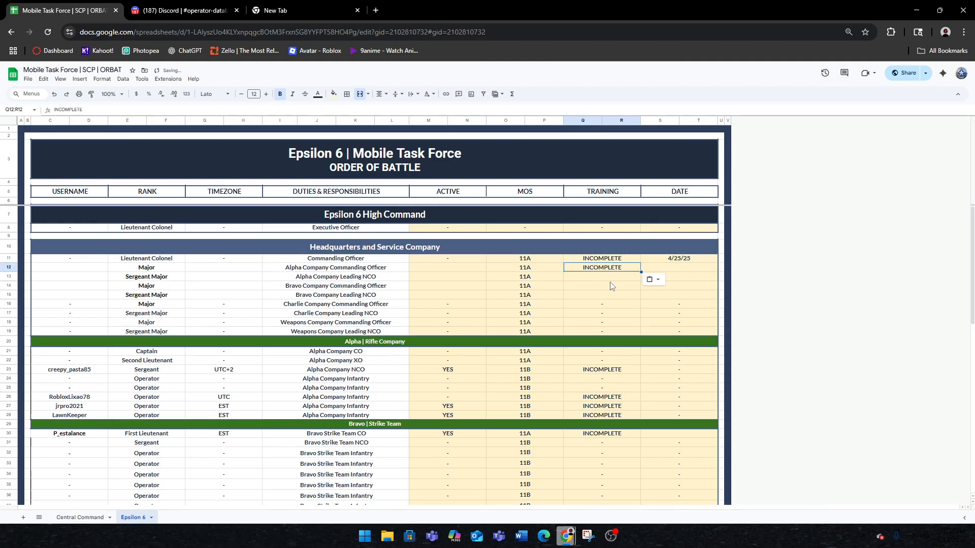
key(Down)
text(INCOMPLETE)
Set TRAINING to INCOMPLETE for the Charlie Company Commanding Officer and the Weapons Company Leading NCO.
key(ctrl+Down)
text(INCOMPLETE)
key(ctrl+Down)
text(INCOMPLETE)
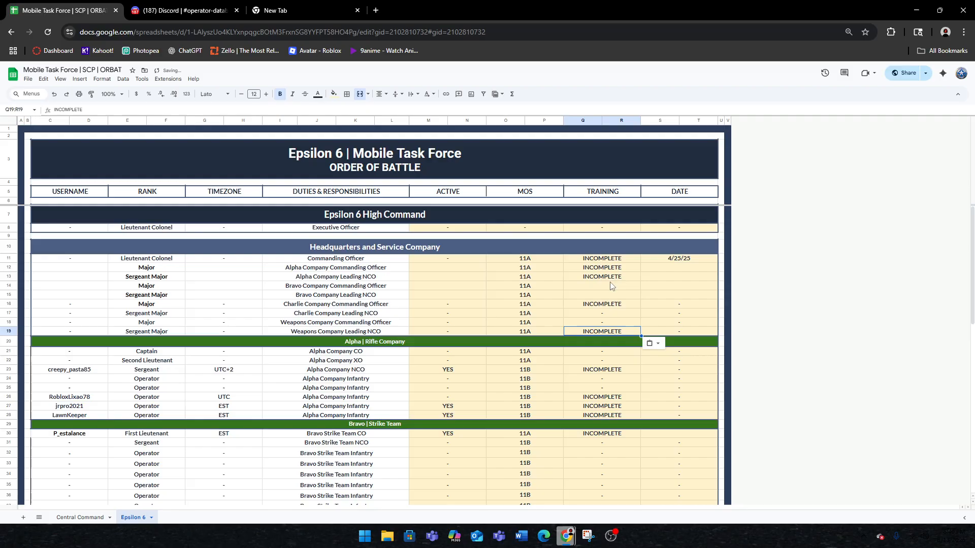
Fill the remaining Headquarters TRAINING cells in rows 18, 17, 15 and 14 with INCOMPLETE.
key(Up)
text(INCOMPLETE)
key(Up)
text(INCOMPLETE)
key(Up)
key(Up)
text(INCOMPLETE)
key(Up)
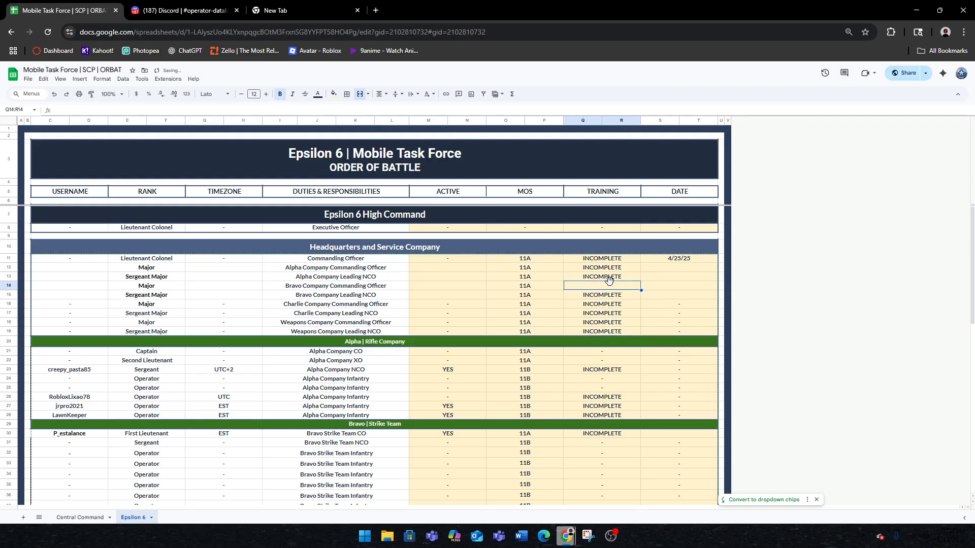
text(INCOMPLETE)
key(Down)
key(Down)
key(Down)
key(Down)
key(Down)
key(Down)
text(INCOMPLETE)
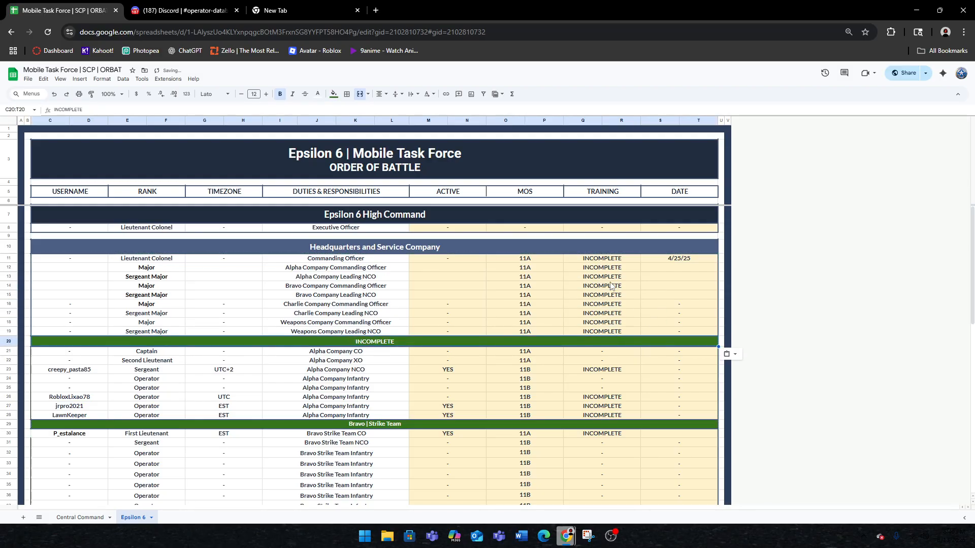
key(ctrl+z)
key(Down)
key(Down)
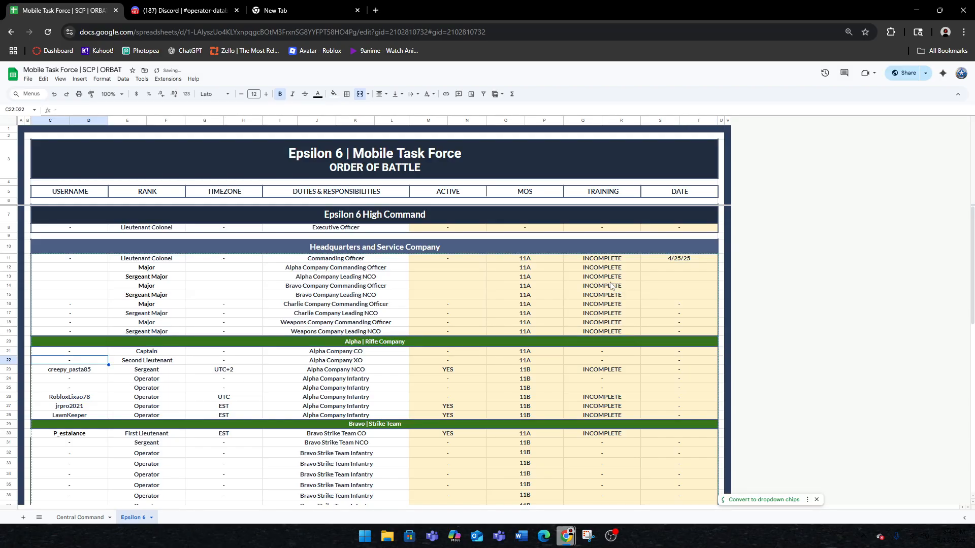
Set TRAINING to INCOMPLETE for the Alpha Company CO, the XO and the two vacant Alpha Company Infantry rows.
click(591, 351)
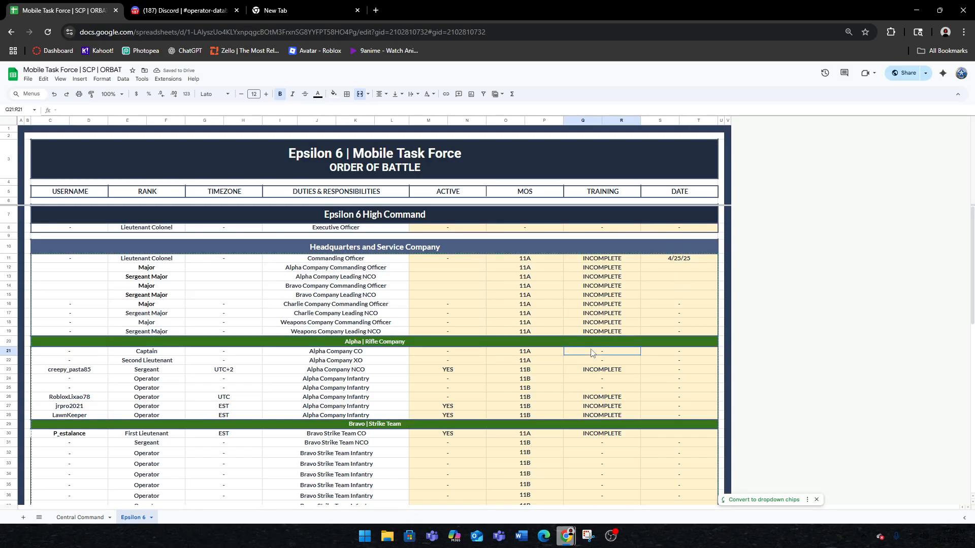
text(INCOMPLETE)
key(Down)
text(INCOMPLETE)
key(Down)
key(Down)
text(INCOMPLETE)
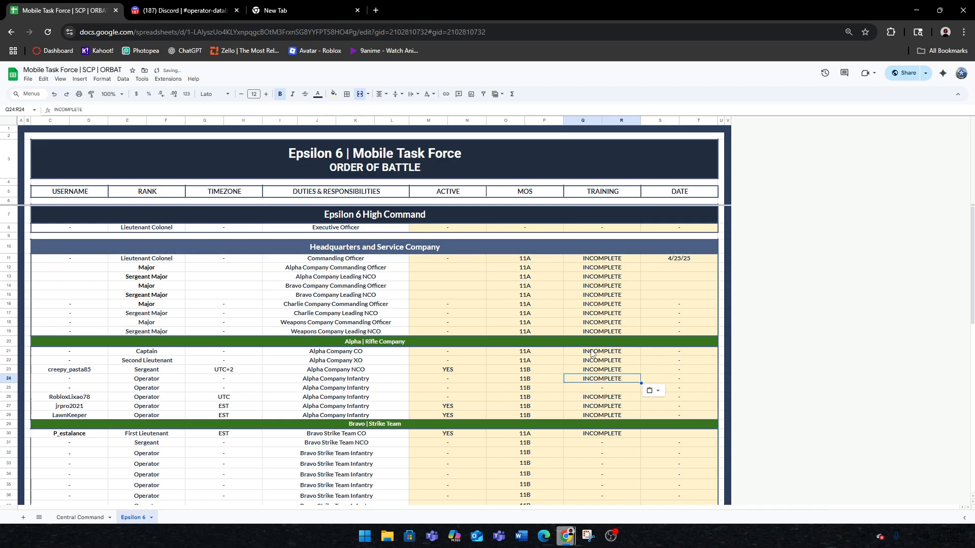
key(Down)
text(INCOMPLETE)
Set TRAINING to INCOMPLETE for the Bravo Strike Team NCO, the last Bravo Infantry row and the Charlie Company CO.
key(ctrl+Down)
key(Down)
key(Down)
key(Down)
key(ctrl+v)
key(ctrl+Down)
key(ctrl+v)
key(ctrl+Down)
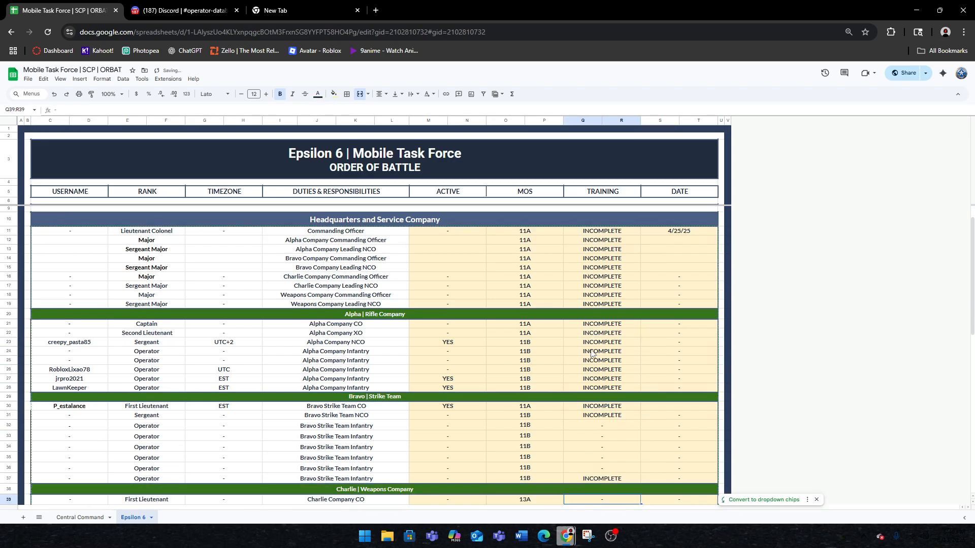
text(INCOMPLETE)
key(Up)
key(Up)
key(Up)
text(V)
key(Up)
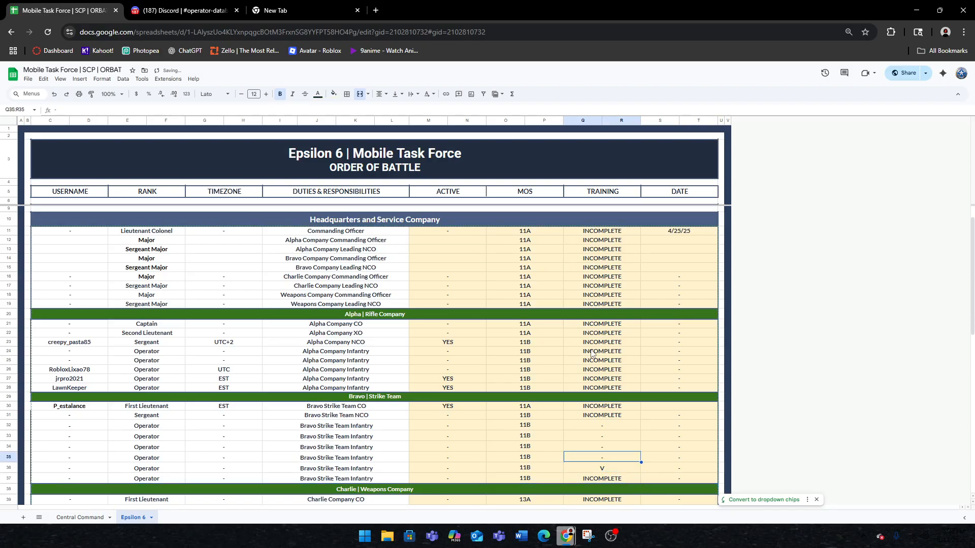
Set TRAINING to INCOMPLETE for the Bravo Strike Team Infantry operators in rows 33 to 36.
key(Down)
key(Down)
key(Up)
text(INCOMPLETE)
key(Up)
text(INCOMPLETE)
key(Up)
key(ctrl+v)
key(Up)
key(ctrl+v)
Set TRAINING to INCOMPLETE for the first Bravo Strike Team Infantry operator in row 32.
key(Up)
key(Up)
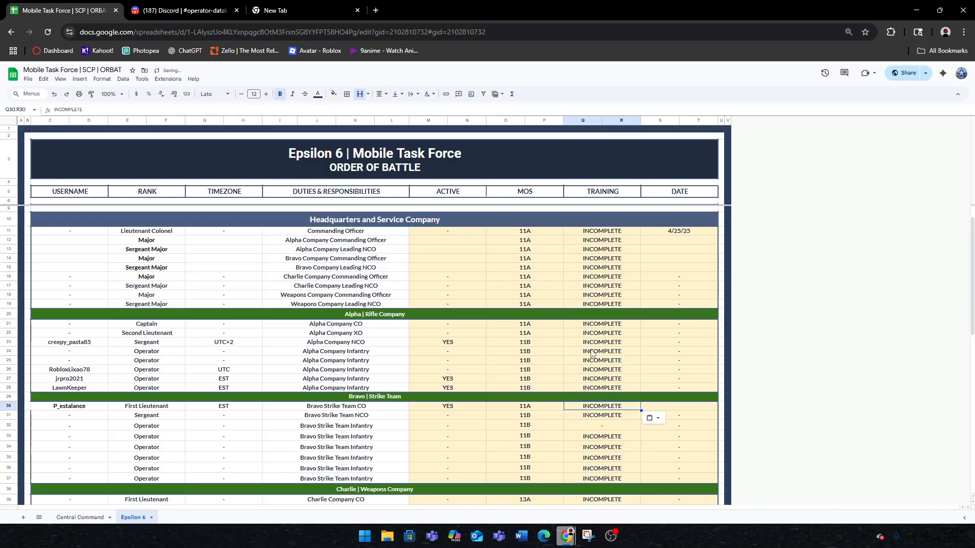
key(Down)
text(INCOMPLETE)
key(Down)
key(Down)
key(Down)
key(Down)
key(Down)
key(Down)
key(Down)
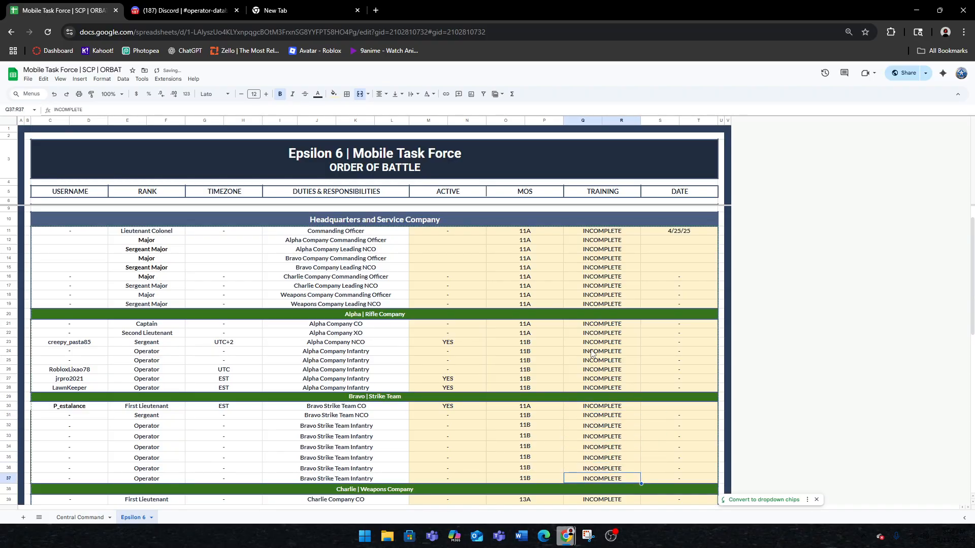
Fill in INCOMPLETE as the training status for the four Charlie Company Infantry operators in rows 41 to 44.
key(Down)
key(Down)
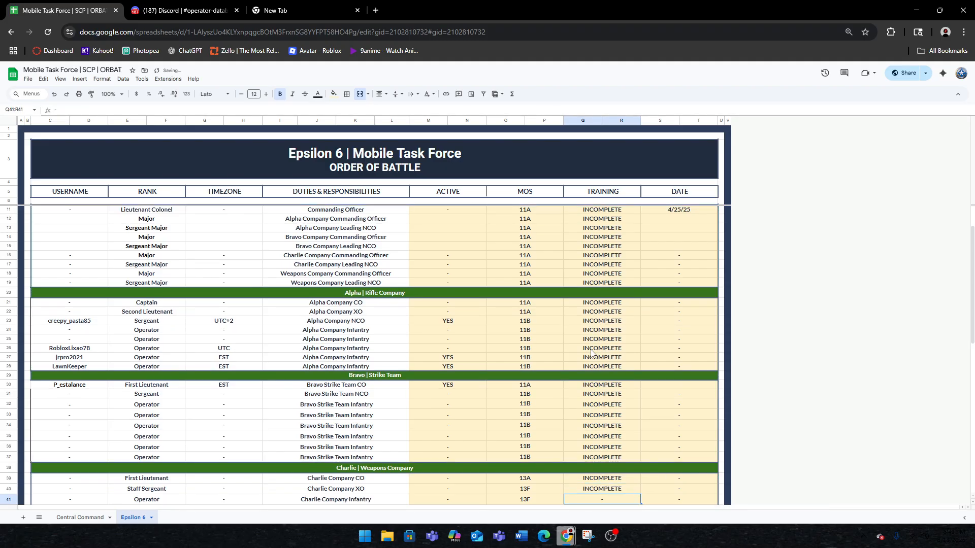
key(ctrl+v)
key(Down)
key(Down)
key(Down)
text(INCOMPLETE)
key(Up)
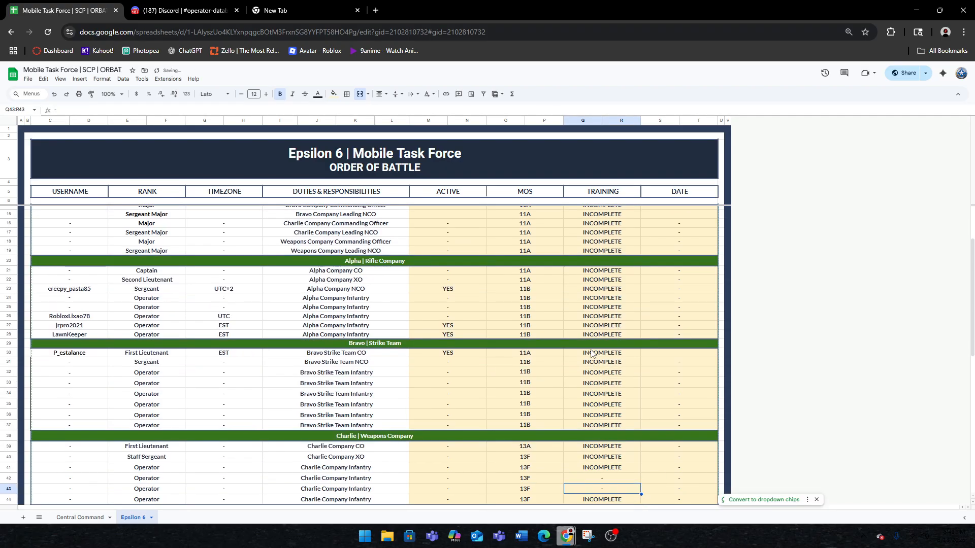
text(INCOMPLETE)
key(Up)
text(INCOMPLETE)
key(Up)
key(Down)
key(Down)
key(Down)
key(Down)
key(Down)
key(Down)
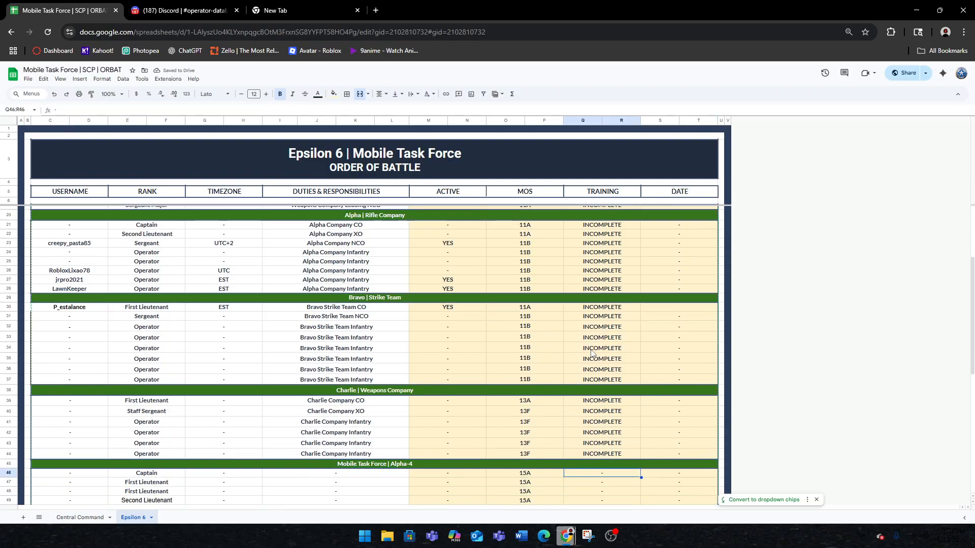
Examine the duties and company layout of the Alpha, Bravo, Charlie and Alpha-4 sections of the roster.
click(507, 443)
scroll(482, 442, down, 3)
click(378, 382)
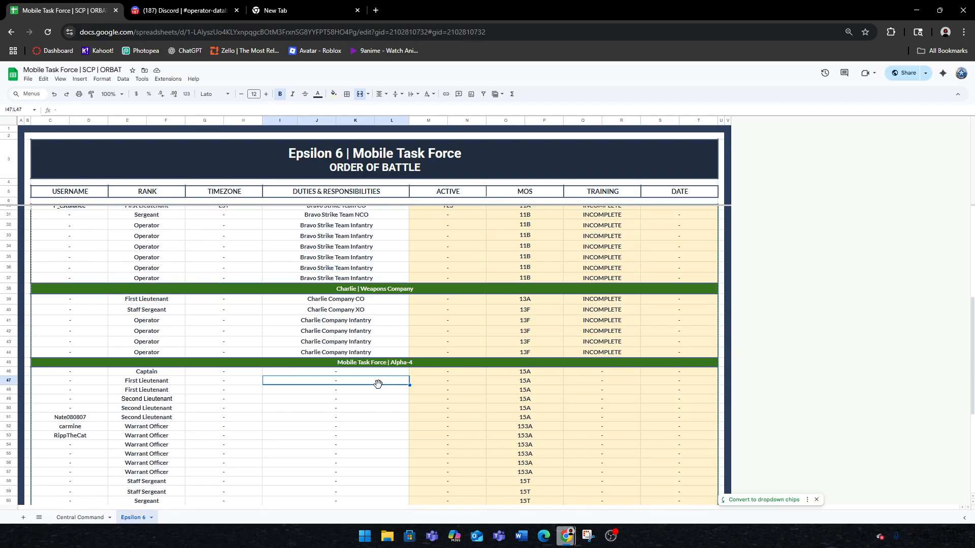
scroll(379, 386, up, 7)
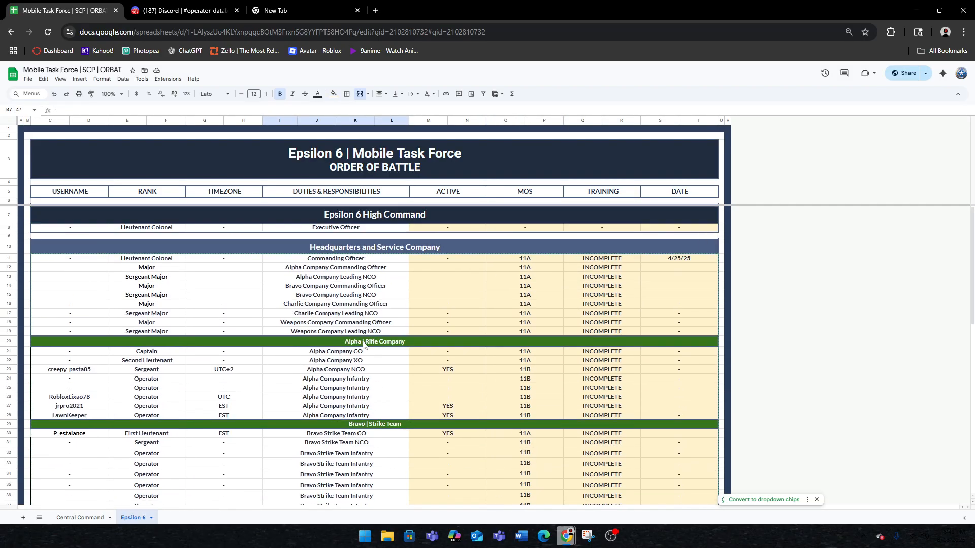
click(337, 361)
scroll(338, 364, down, 1)
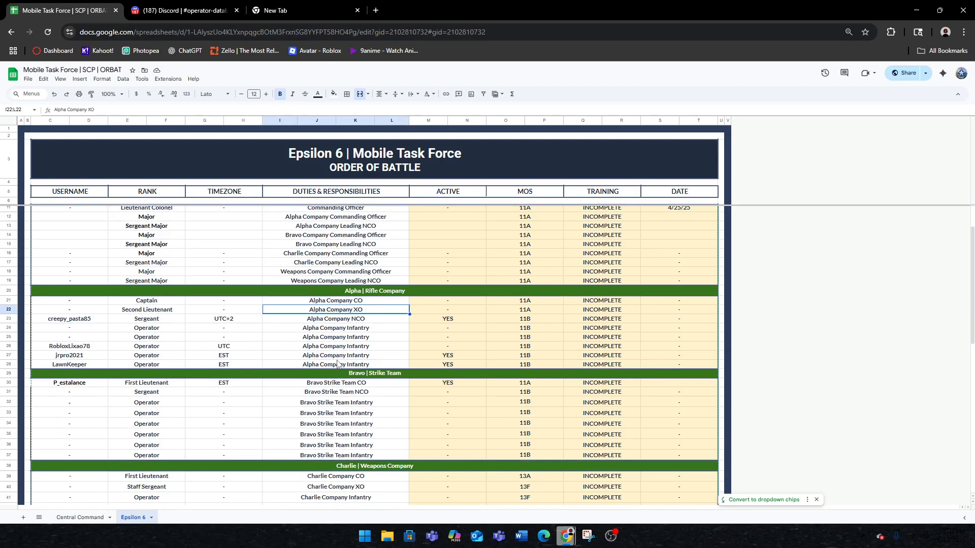
click(344, 375)
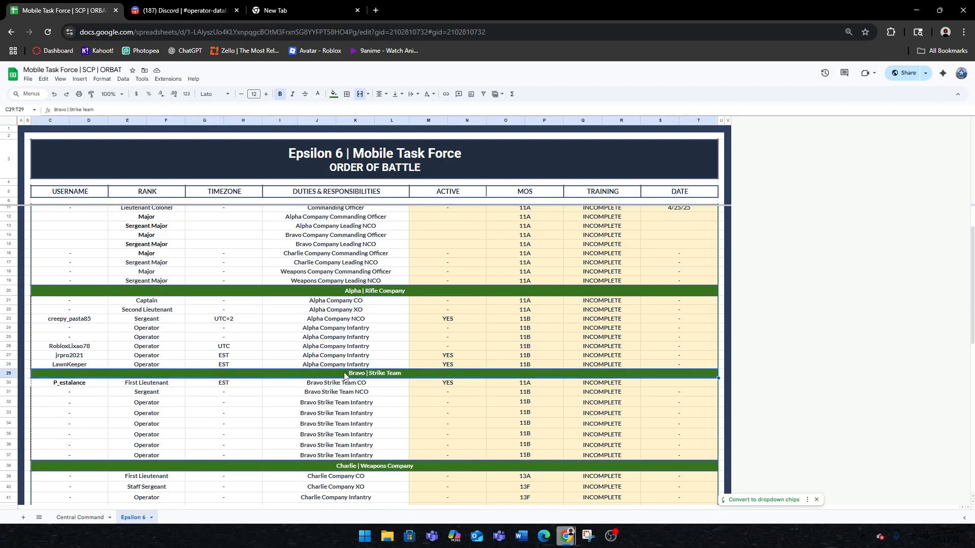
scroll(341, 396, down, 1)
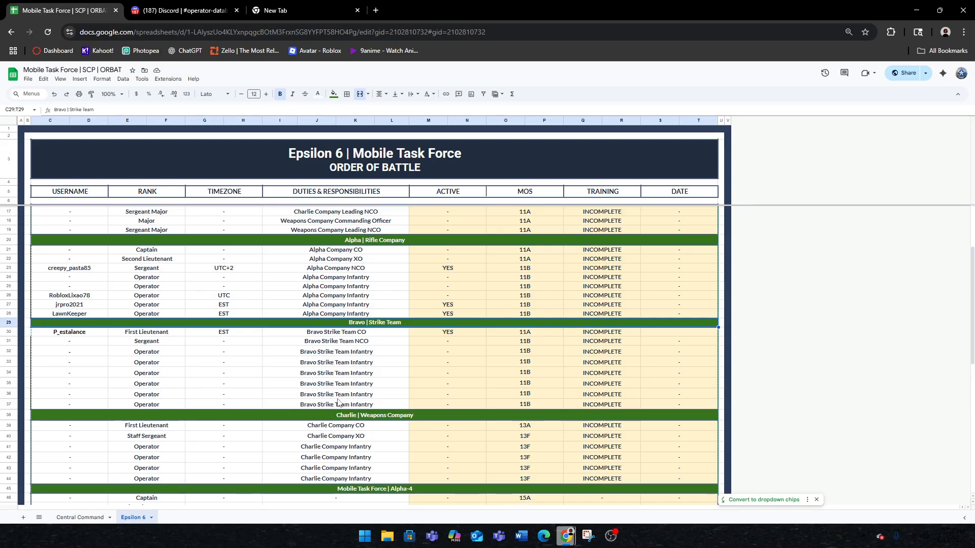
scroll(337, 402, down, 3)
click(346, 328)
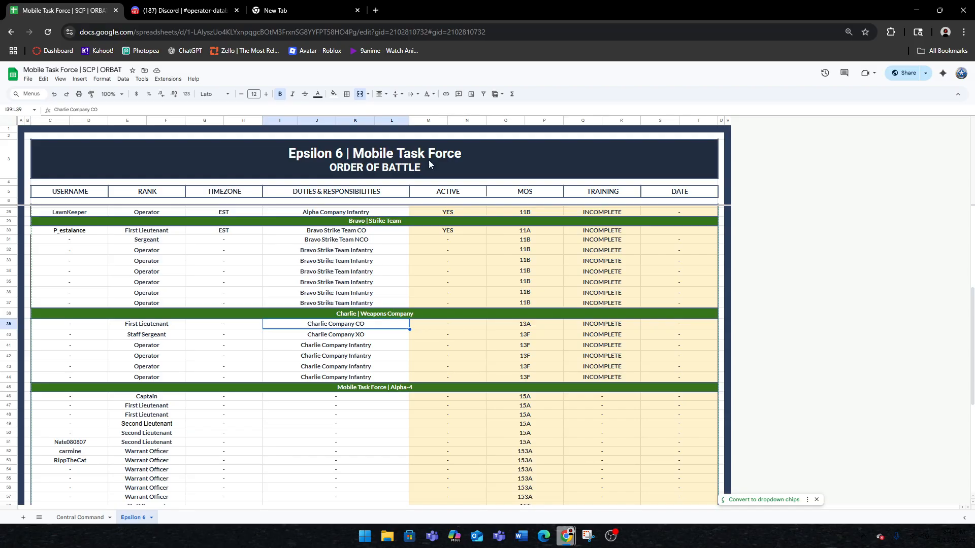
scroll(624, 373, up, 2)
click(560, 324)
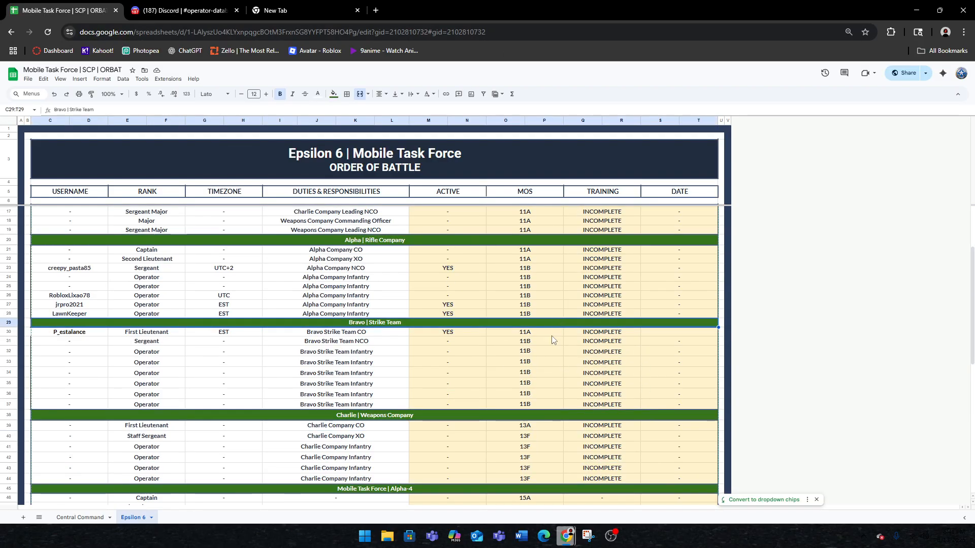
scroll(551, 336, down, 3)
drag(47, 275, 655, 330)
click(394, 302)
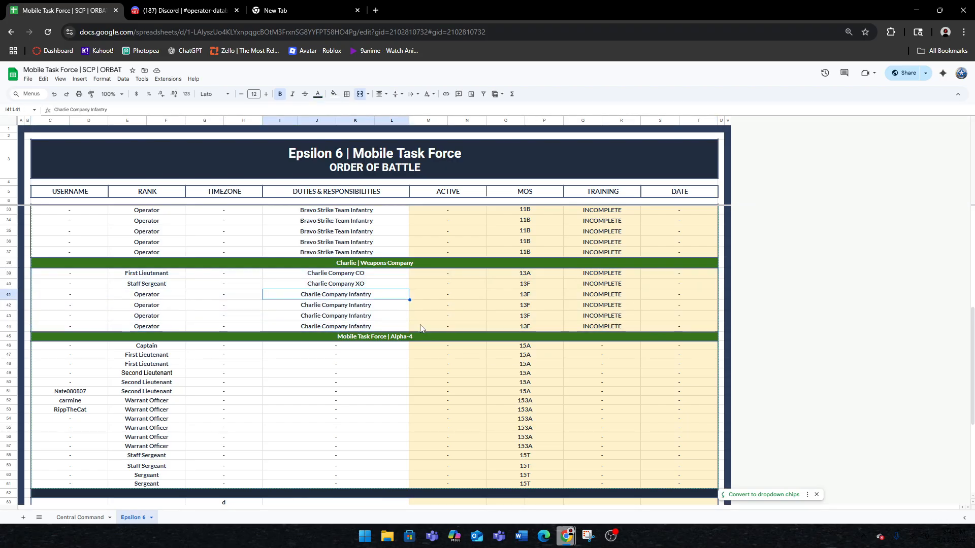
scroll(498, 362, up, 3)
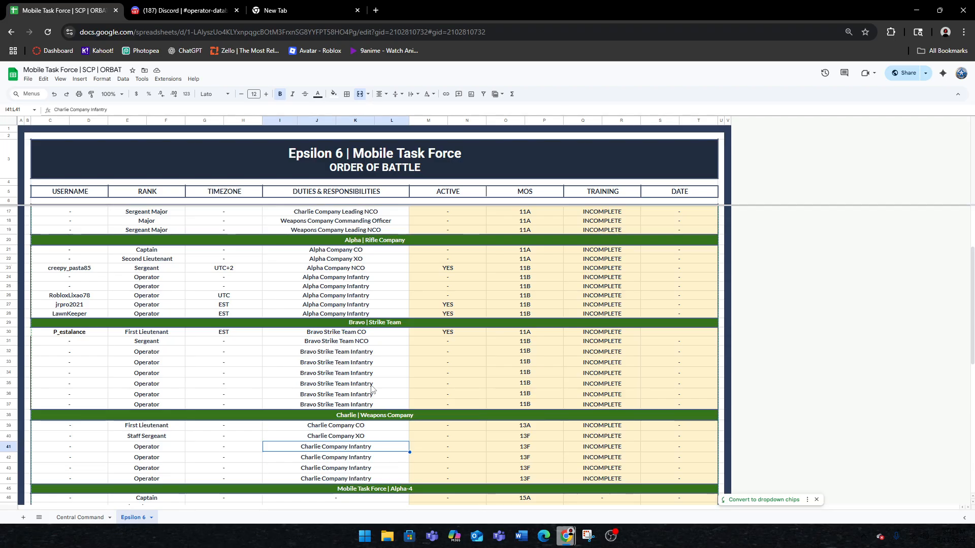
scroll(374, 390, down, 6)
scroll(314, 304, up, 3)
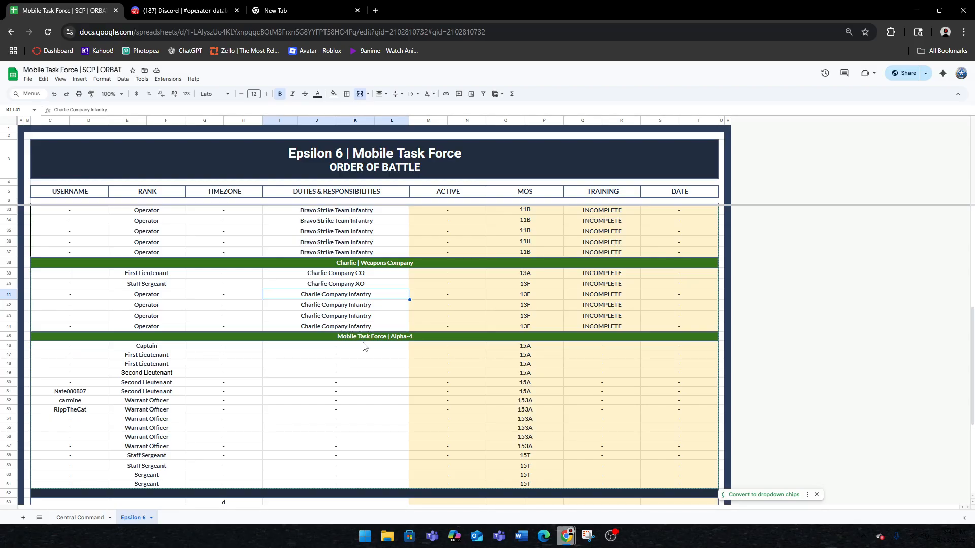
click(309, 347)
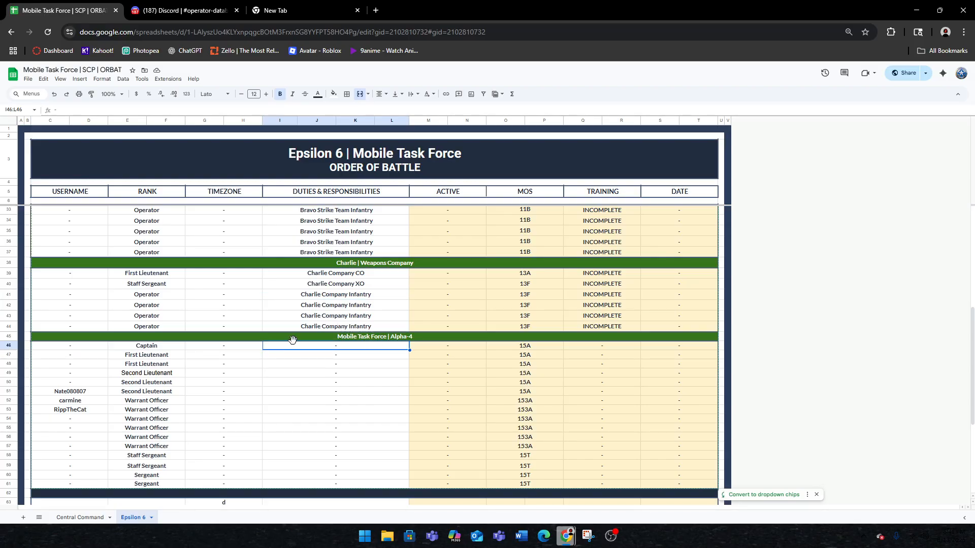
Clear the stray "d" from the timezone cell in row 63 below the Alpha-4 section.
click(230, 503)
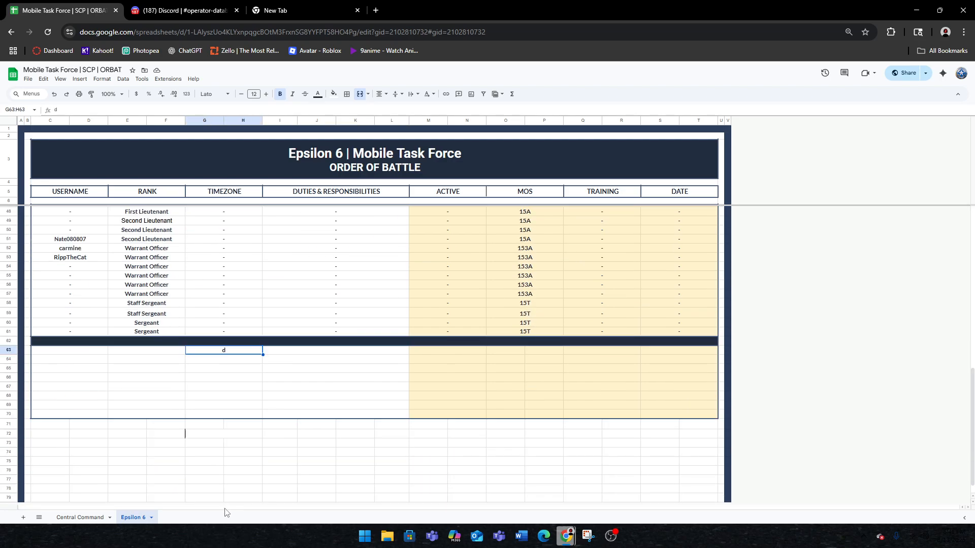
click(329, 394)
scroll(433, 429, up, 5)
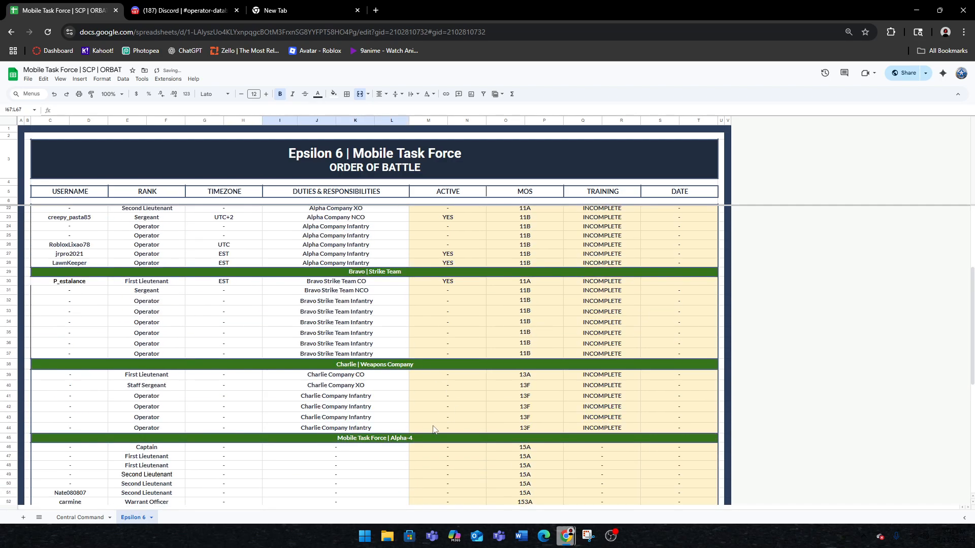
Extend the Alpha-4 section header so it reads "Mobile Task Force | Alpha-4 | Echo Company".
double_click(430, 438)
text(| eC)
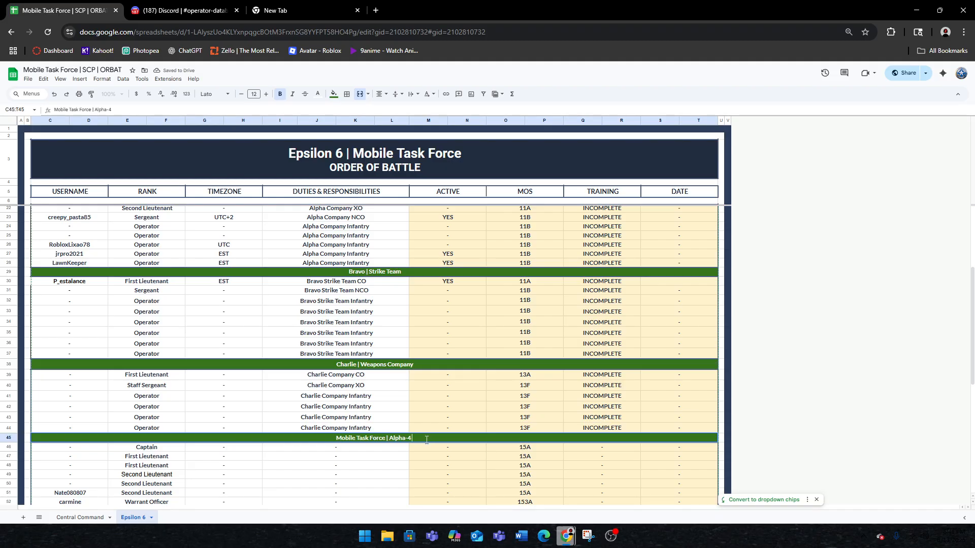
key(BackSpace)
key(BackSpace)
text(Echo Company)
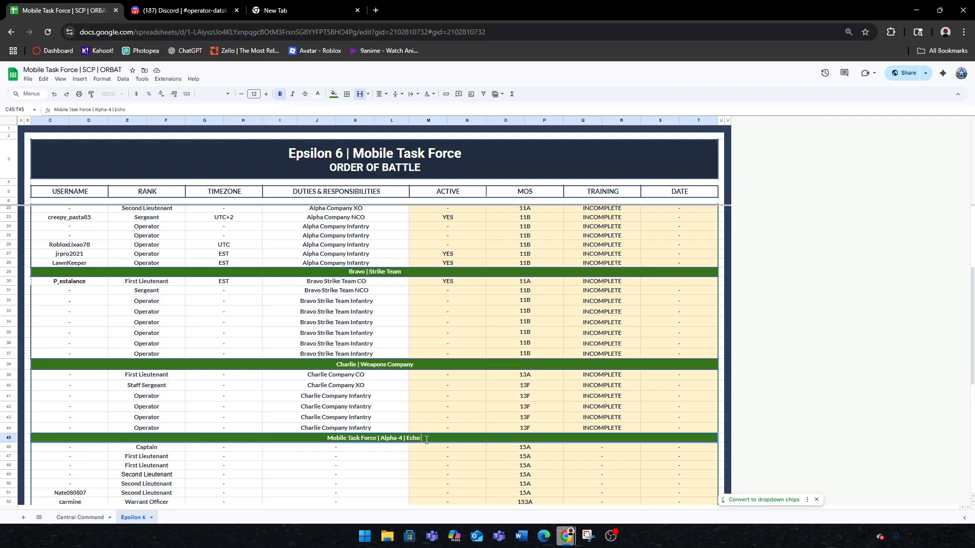
click(399, 405)
Examine the Echo Company members' ranks and duties entries and compare them with the company sections above.
scroll(218, 423, down, 2)
click(217, 423)
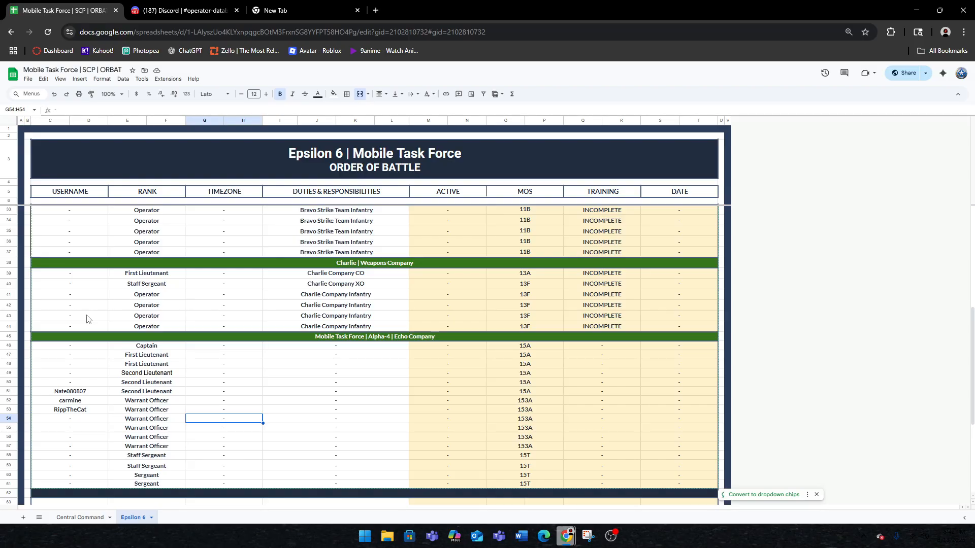
scroll(87, 316, up, 1)
click(179, 422)
scroll(114, 384, down, 4)
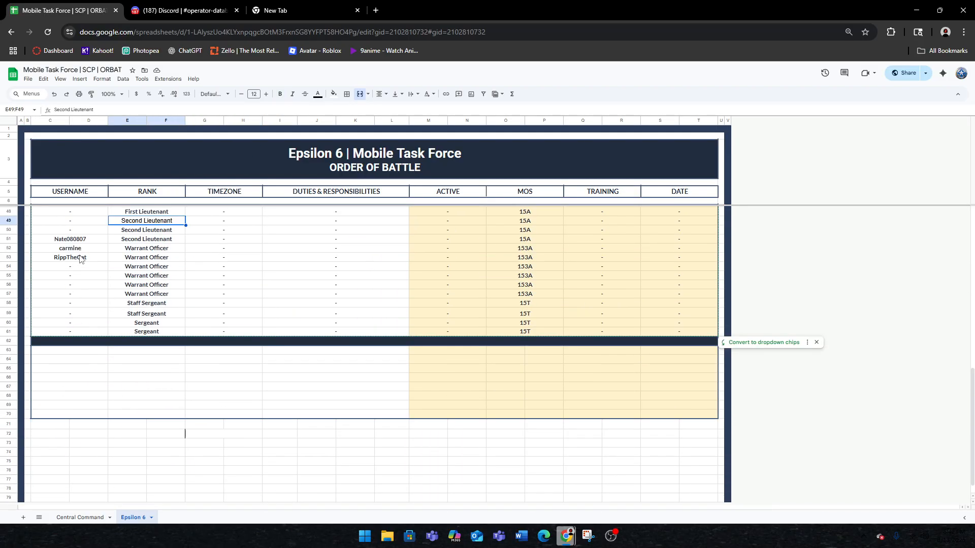
scroll(80, 260, up, 3)
click(76, 341)
drag(66, 345, 100, 362)
click(125, 356)
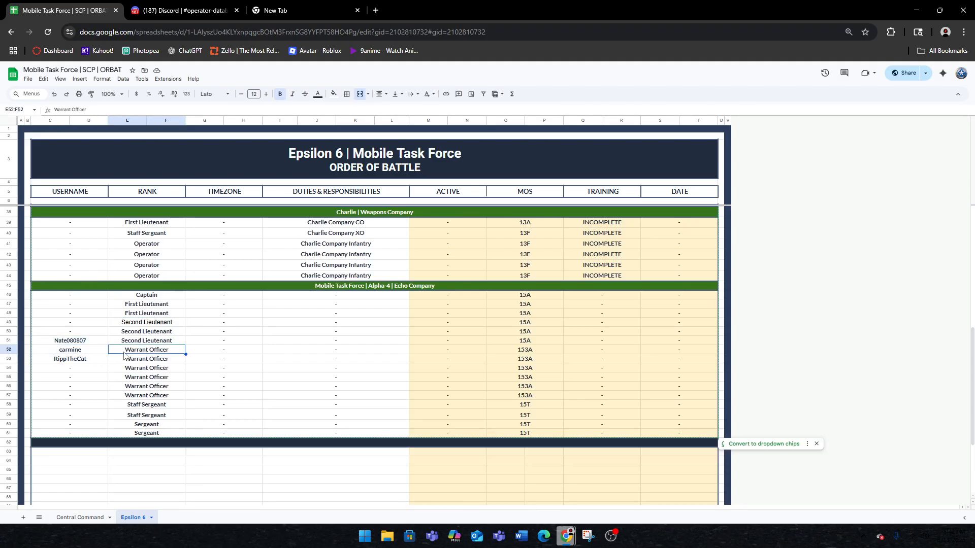
click(257, 342)
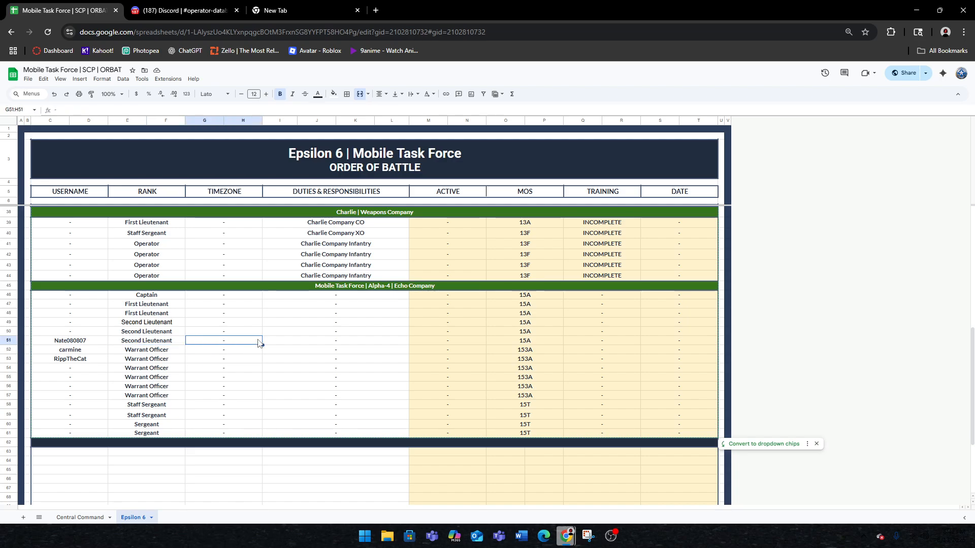
scroll(258, 343, up, 6)
scroll(258, 343, down, 3)
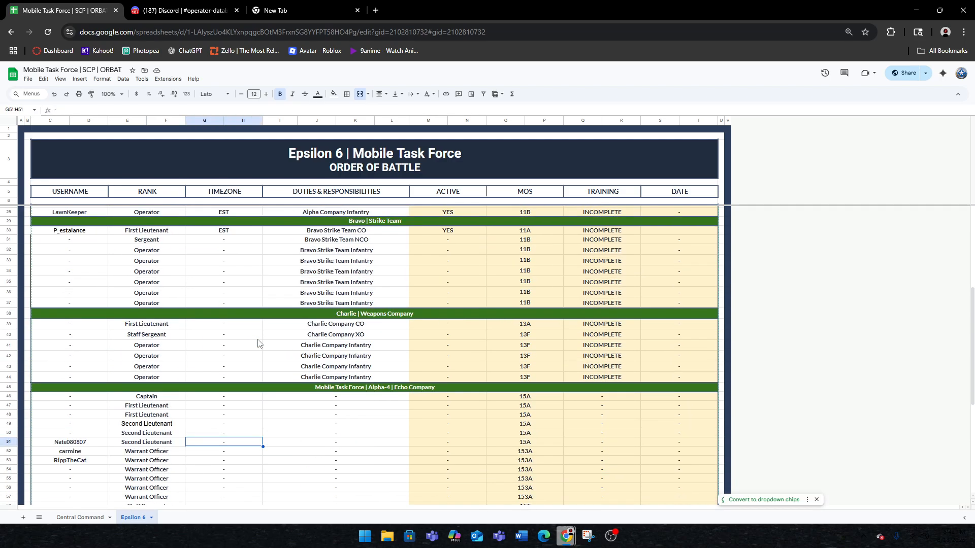
click(196, 468)
scroll(321, 410, down, 3)
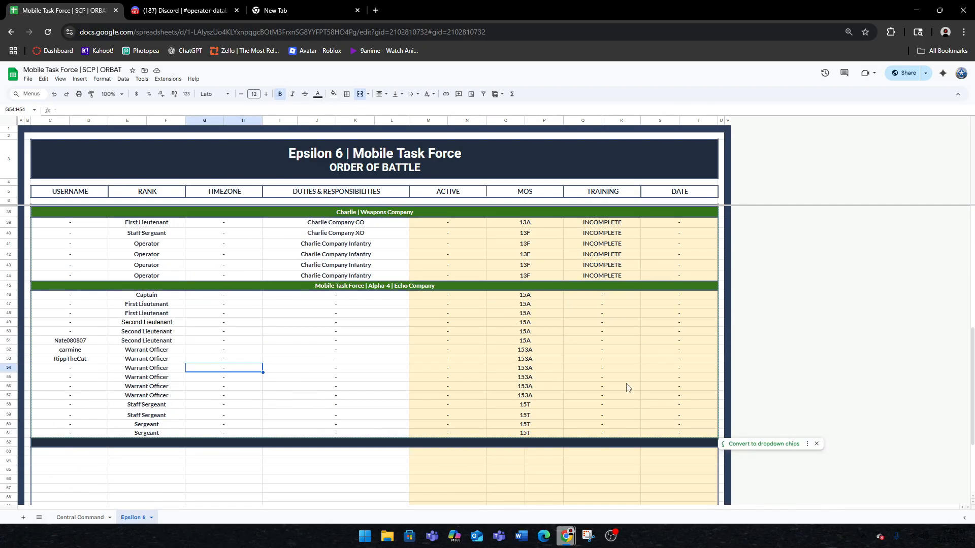
scroll(331, 259, up, 5)
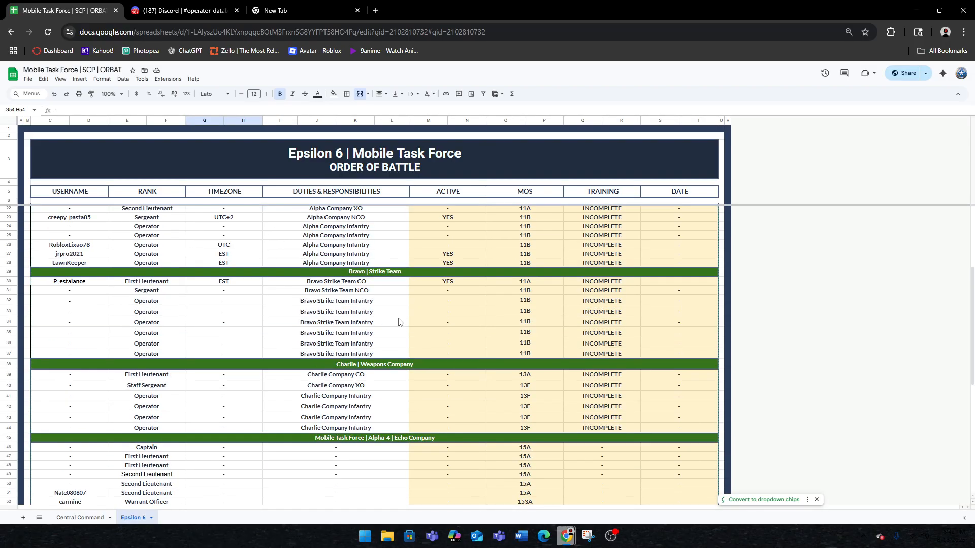
scroll(363, 360, down, 5)
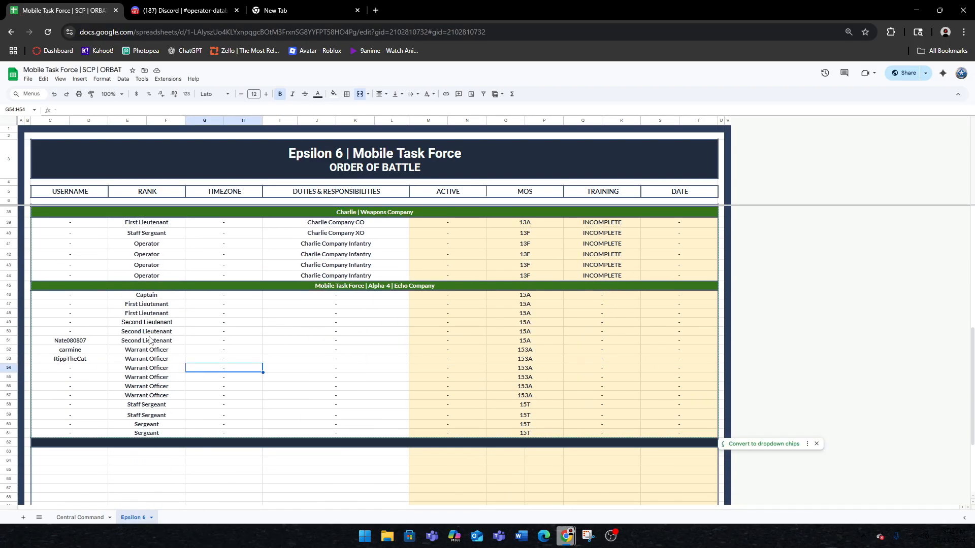
click(329, 296)
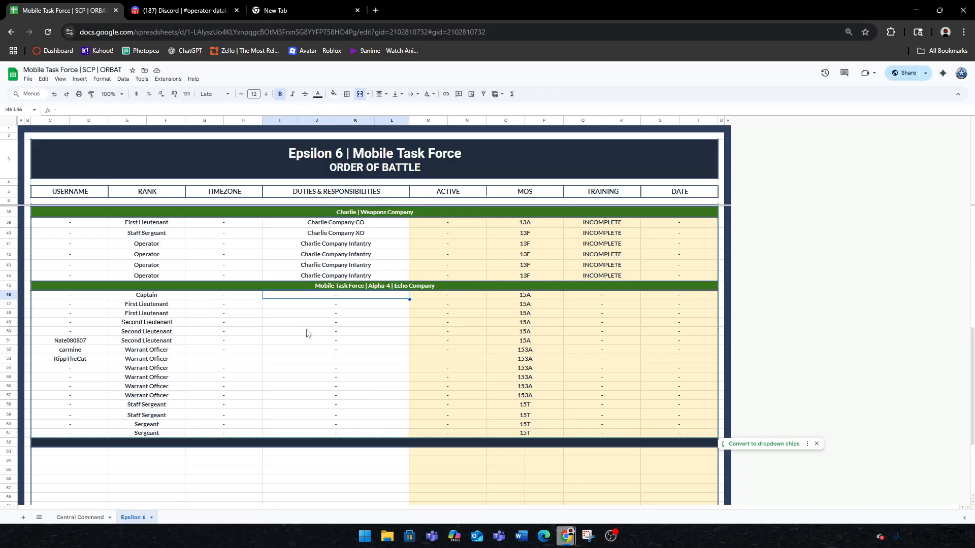
key(Down)
key(Down)
key(Down)
key(Down)
scroll(203, 266, up, 2)
Set the timezone of the Echo Company Second Lieutenant in row 51 to EST.
click(62, 393)
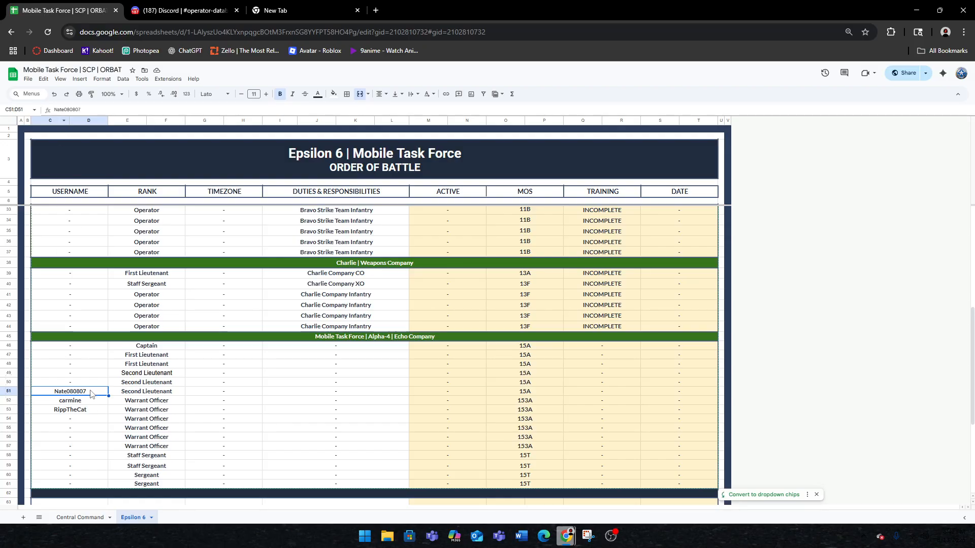
click(120, 395)
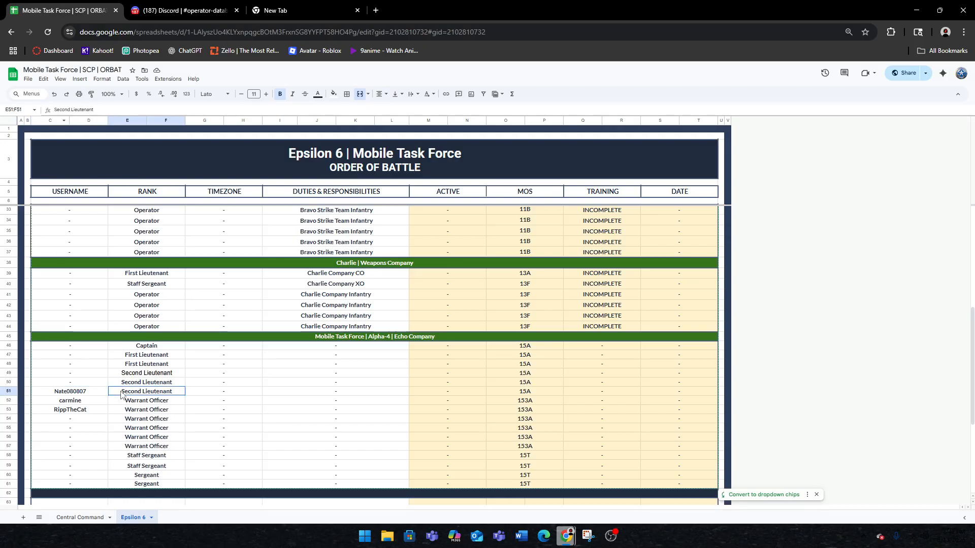
click(228, 395)
double_click(236, 389)
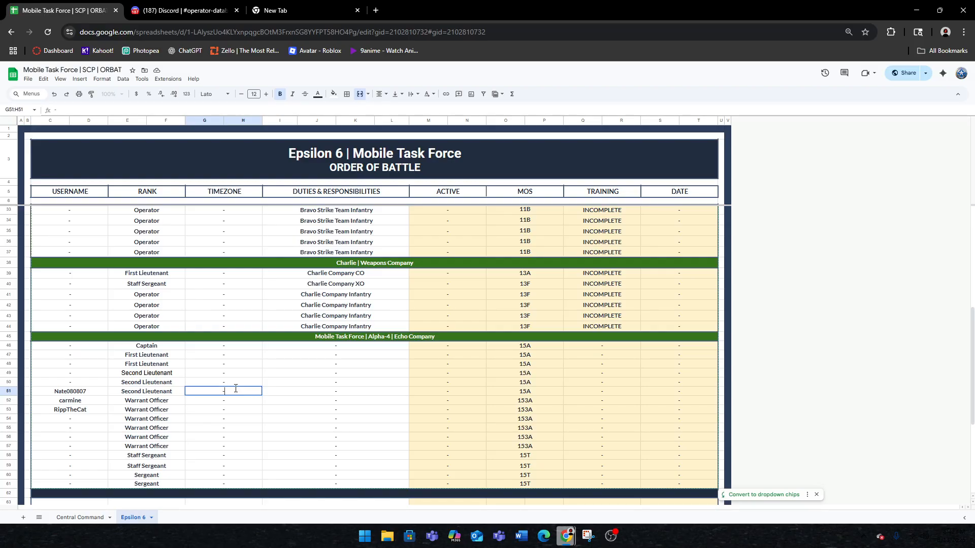
text(EST)
Enter "Alpha 4 | Echo Company Pilot" as the duties of the Second Lieutenant in row 51.
click(337, 394)
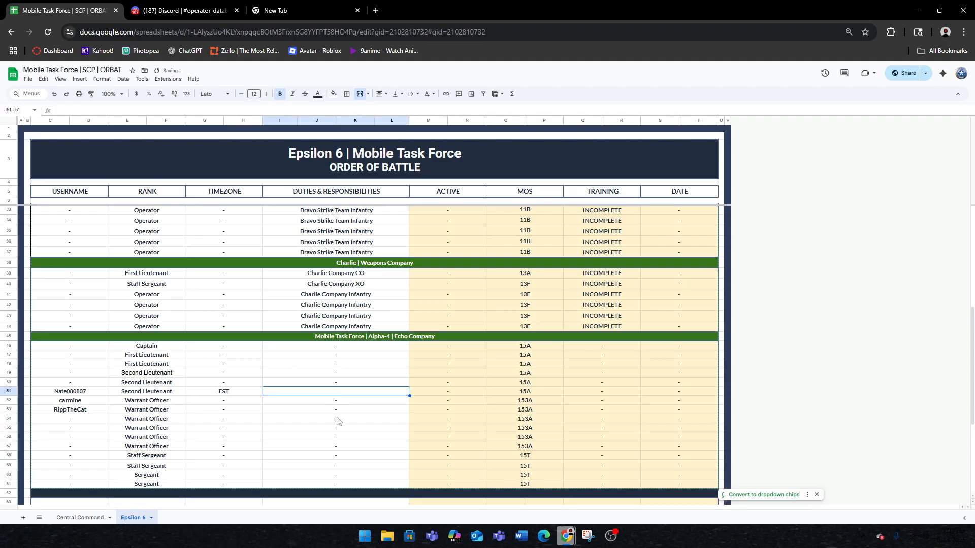
text(Alph)
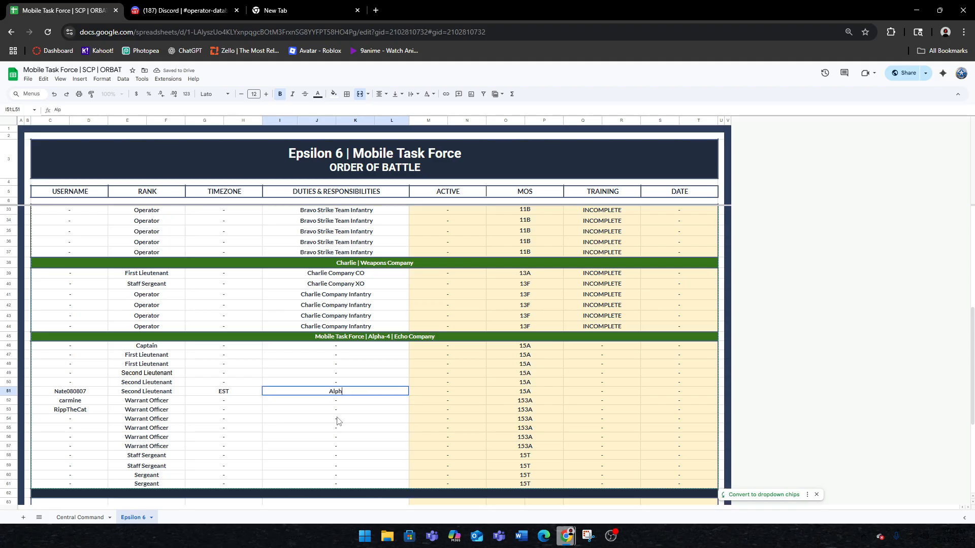
text(a 4 | Echo Company )
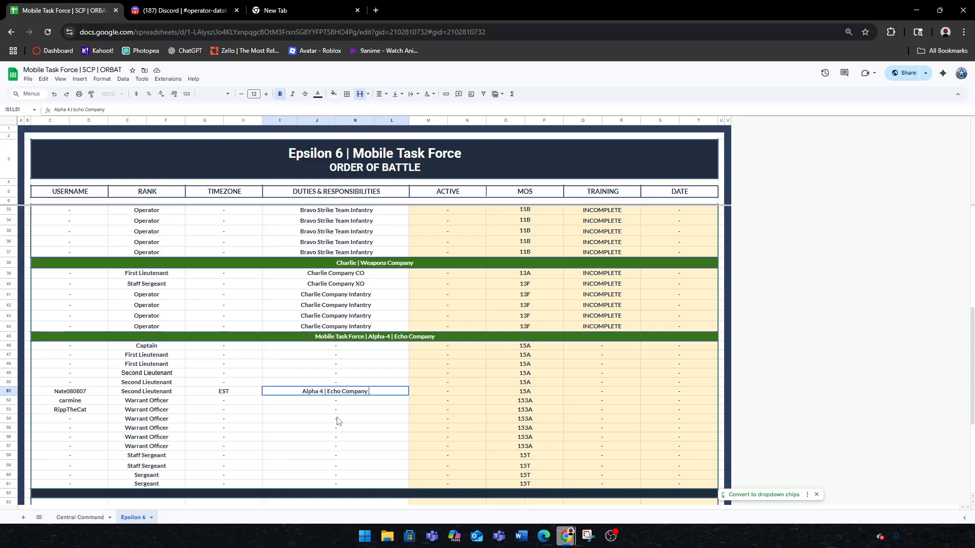
text(Pilot)
click(336, 402)
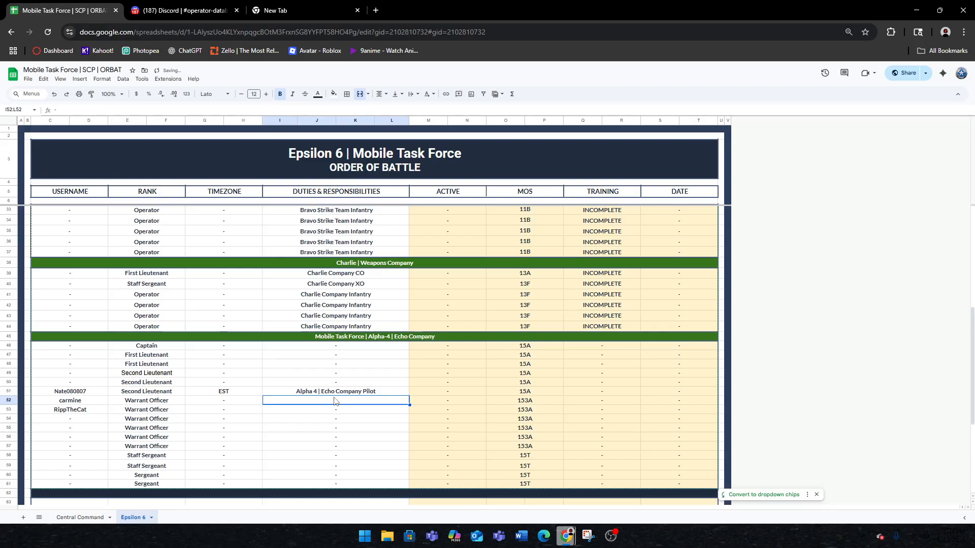
click(453, 393)
click(524, 393)
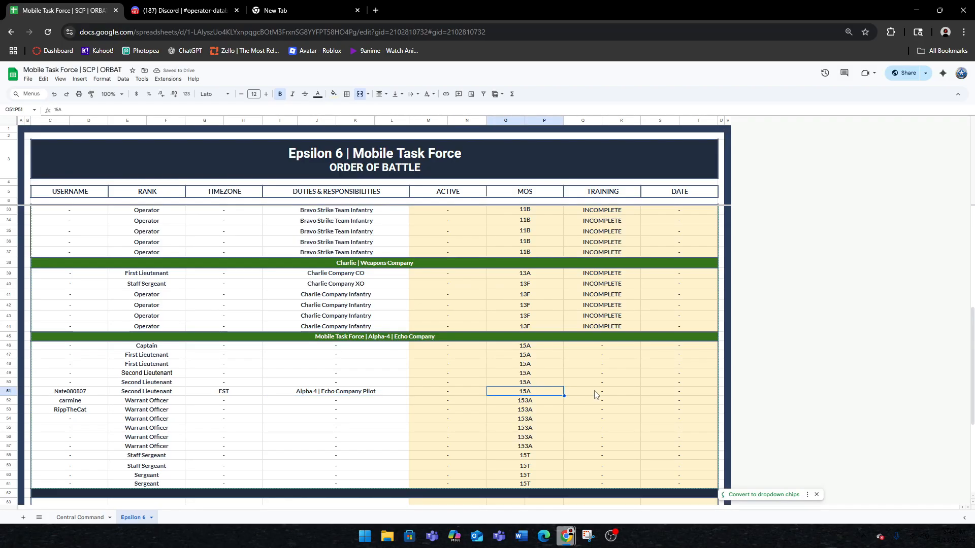
Set the training status of the Second Lieutenant in row 51 to INCOMPLETE, copied from the Charlie Company section.
double_click(609, 327)
double_click(609, 328)
key(ctrl+c)
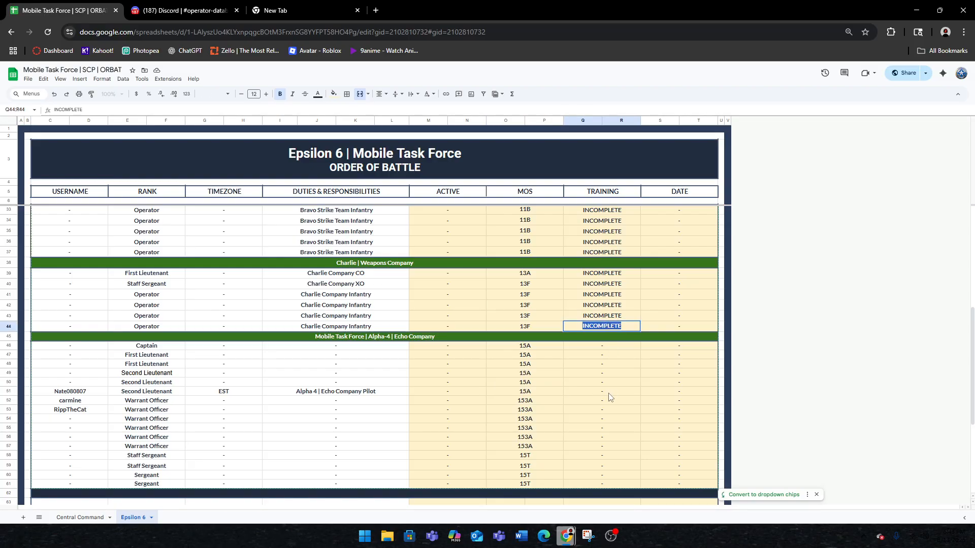
click(603, 401)
key(ctrl+v)
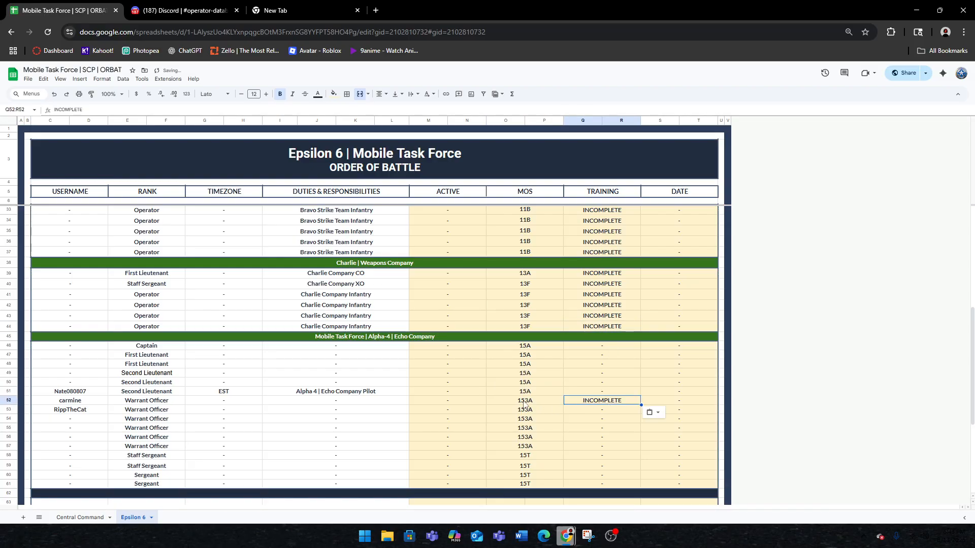
key(Delete)
click(603, 393)
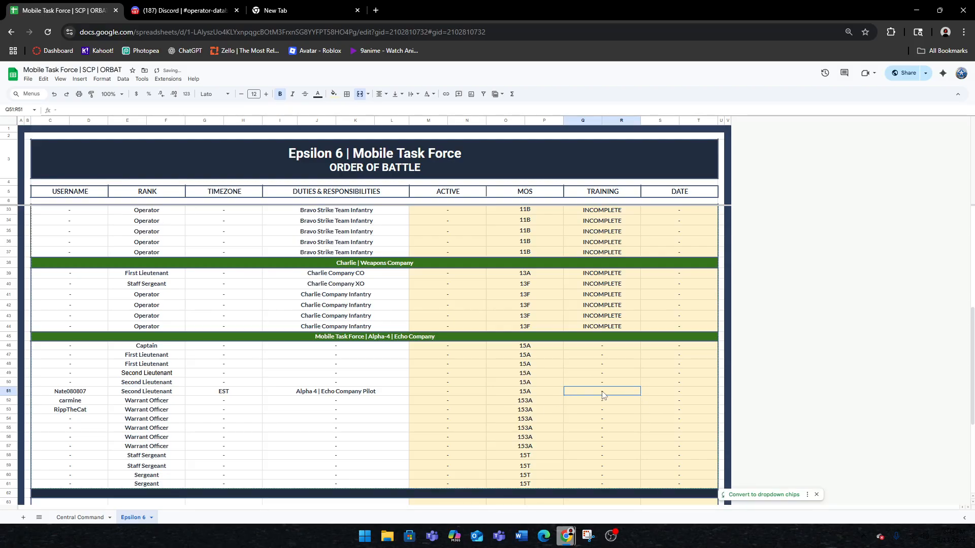
key(ctrl+v)
click(483, 395)
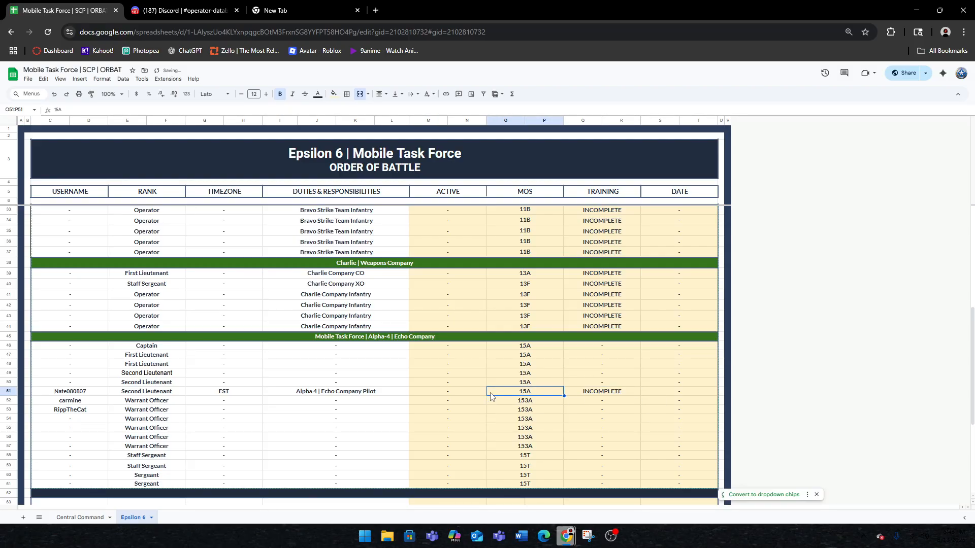
Review the Headquarters and Service Company entries, from username to MOS, and glance at the Discord operator database.
click(475, 393)
scroll(300, 401, up, 6)
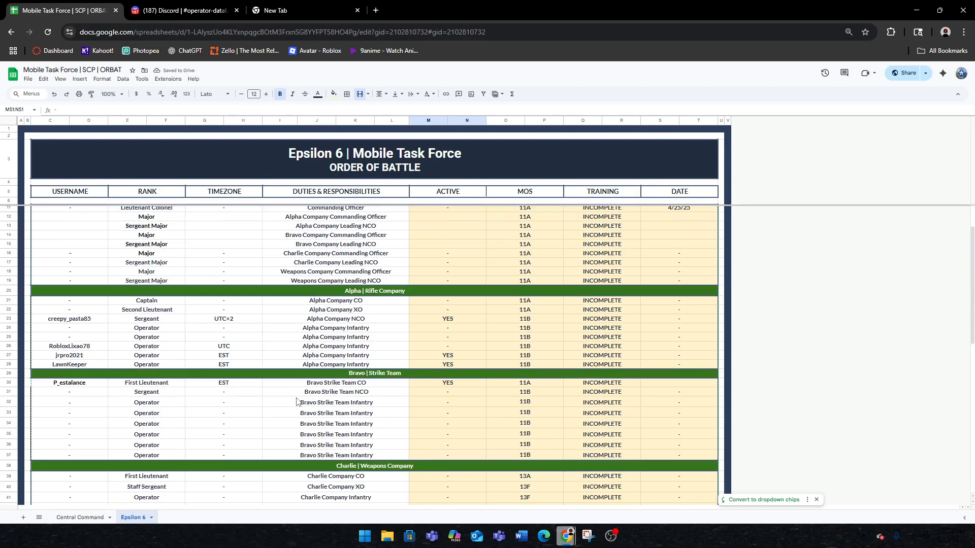
scroll(305, 396, down, 10)
click(304, 397)
scroll(300, 391, up, 10)
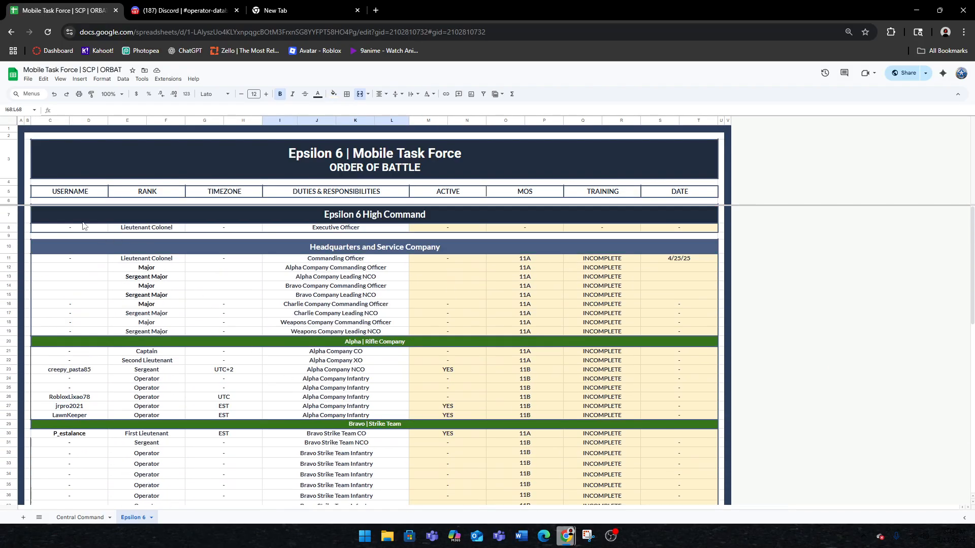
click(76, 285)
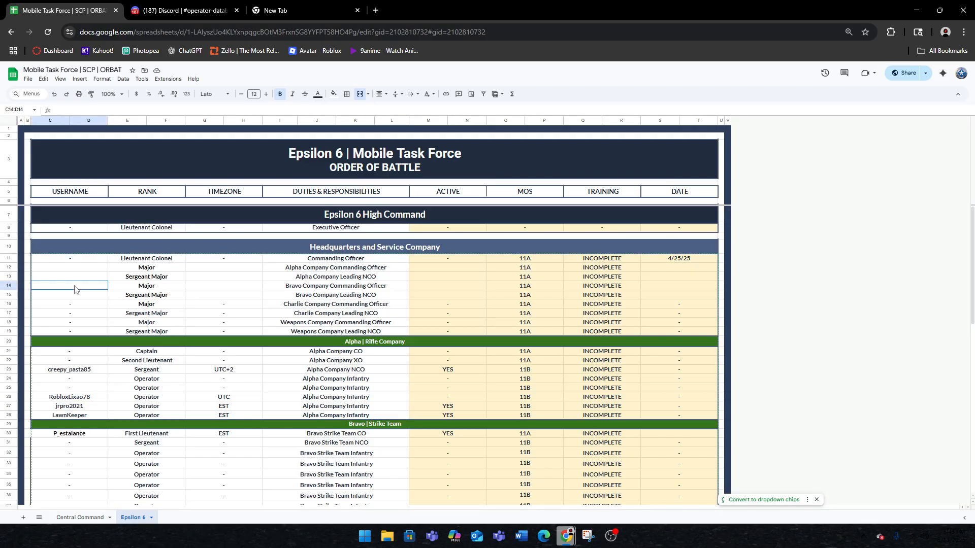
click(154, 289)
click(232, 297)
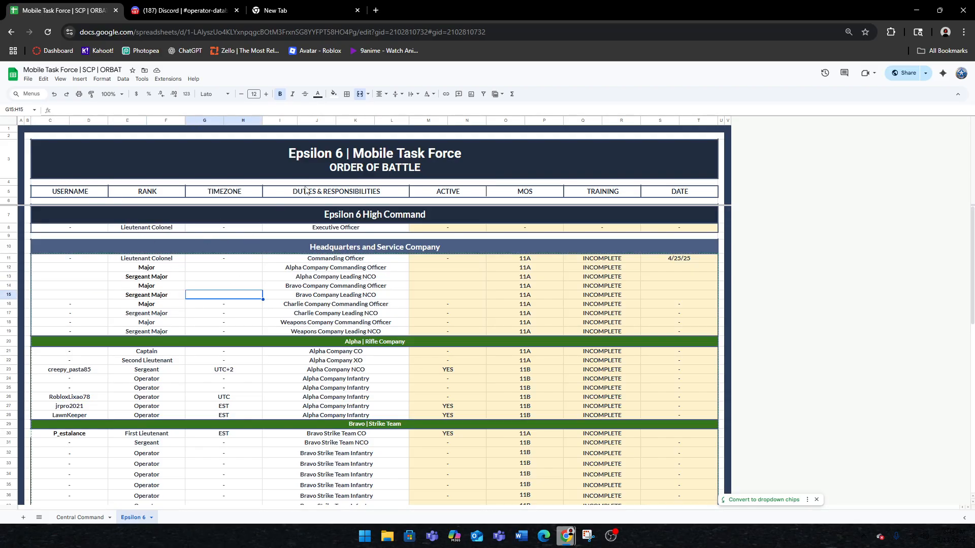
click(322, 260)
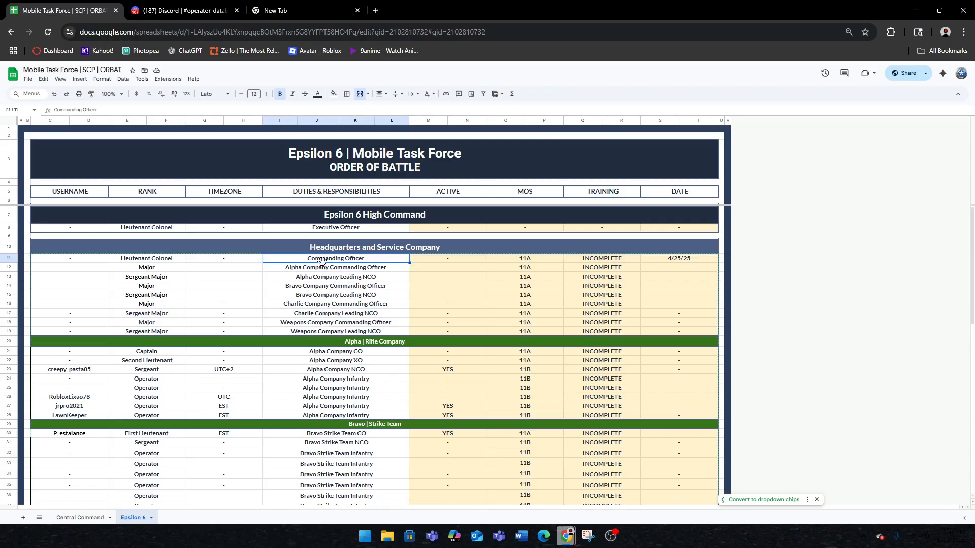
click(470, 295)
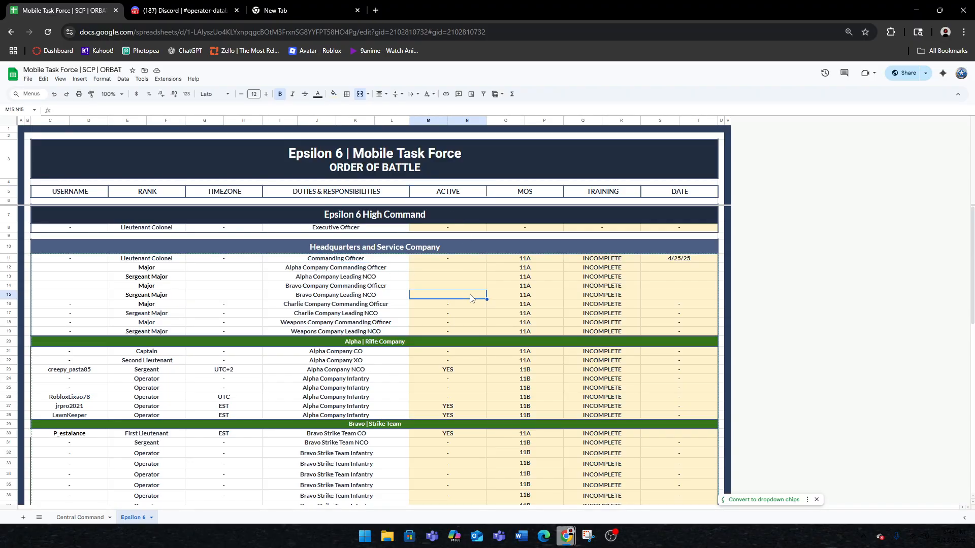
click(218, 11)
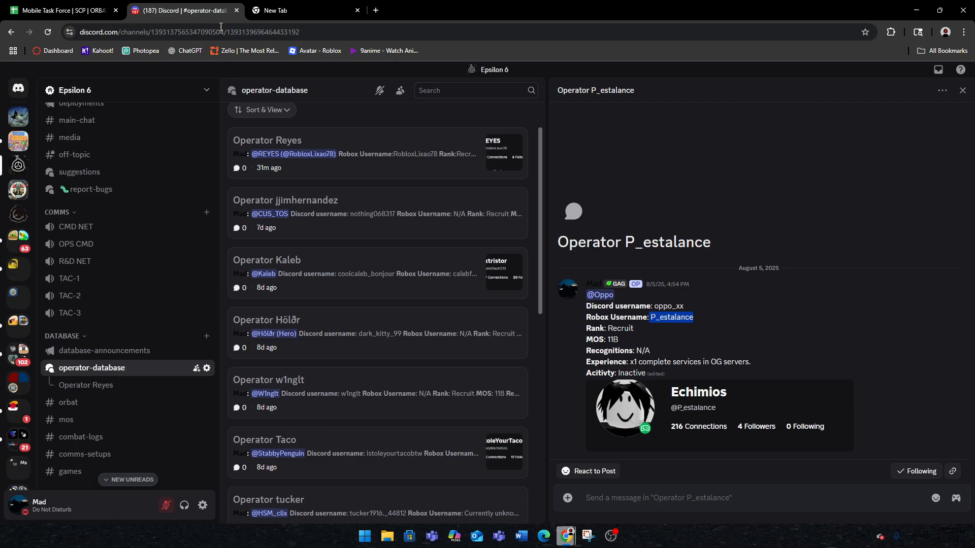
click(45, 4)
click(528, 325)
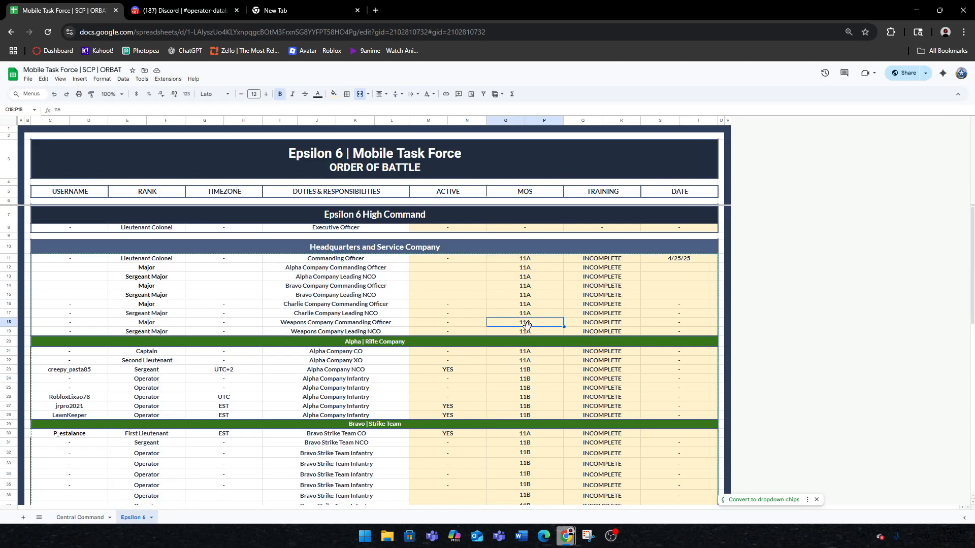
Search Google for "11a mos army" using the copied MOS code and open the GoArmy Infantry Officer 11A page.
double_click(526, 277)
key(ctrl+c)
click(300, 10)
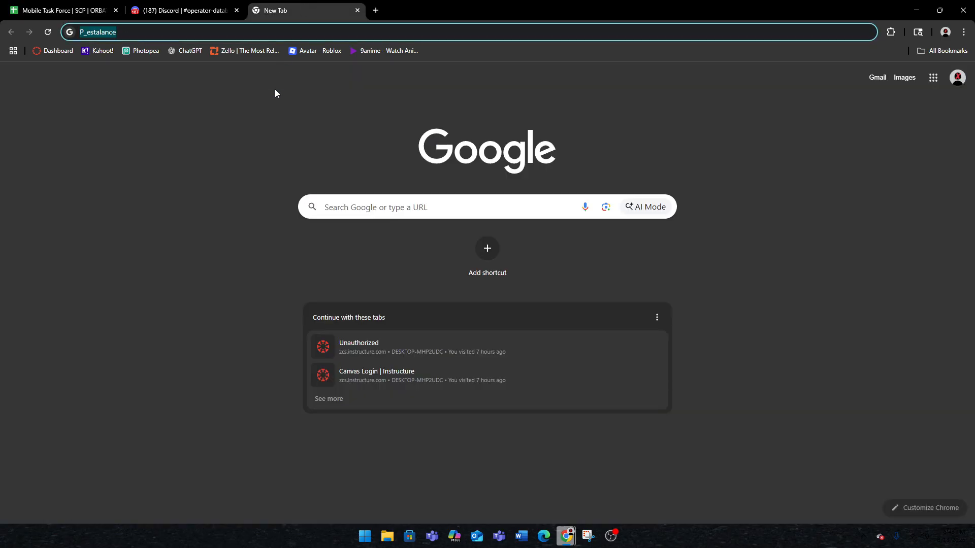
key(ctrl+v)
text(mos)
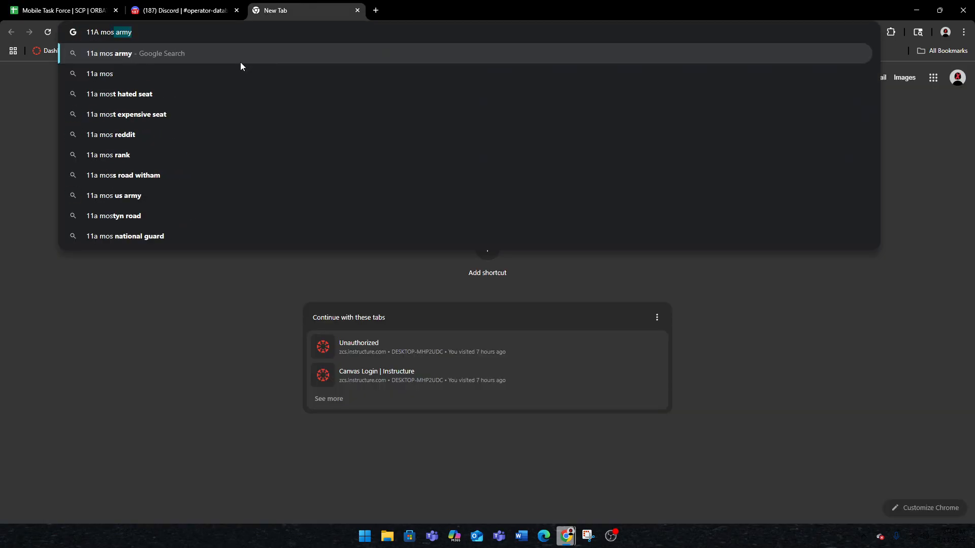
key(Return)
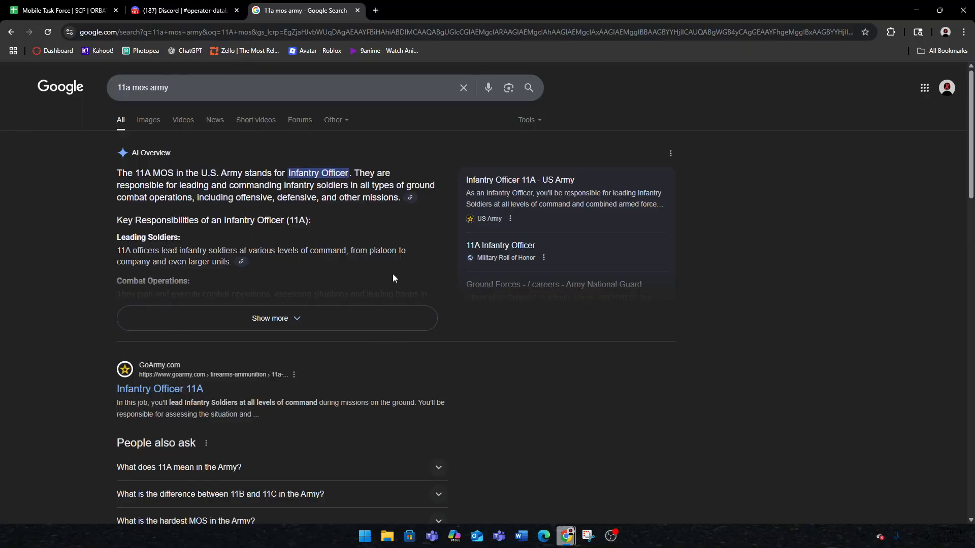
click(61, 10)
click(304, 10)
click(188, 390)
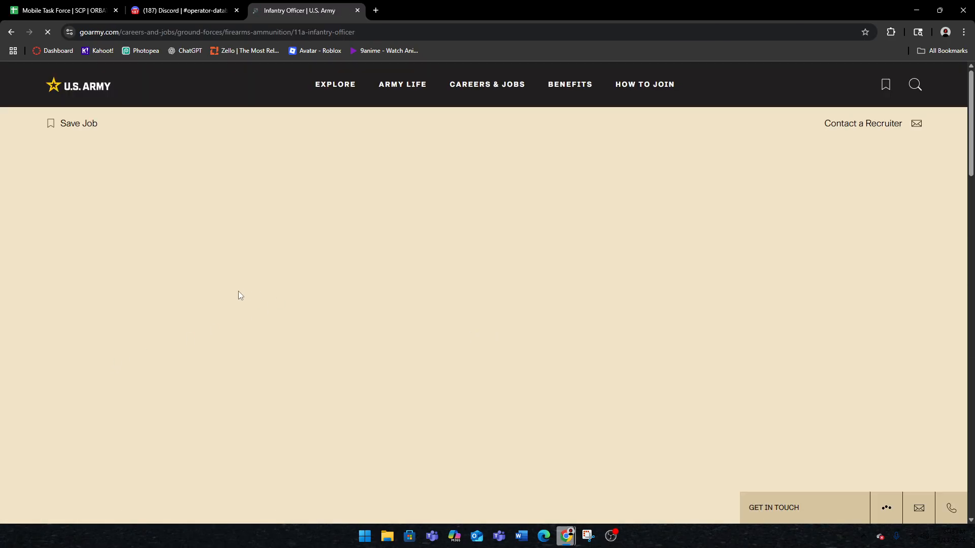
Return to the roster spreadsheet and examine the MOS, training and date entries of the Headquarters and Service Company.
click(57, 11)
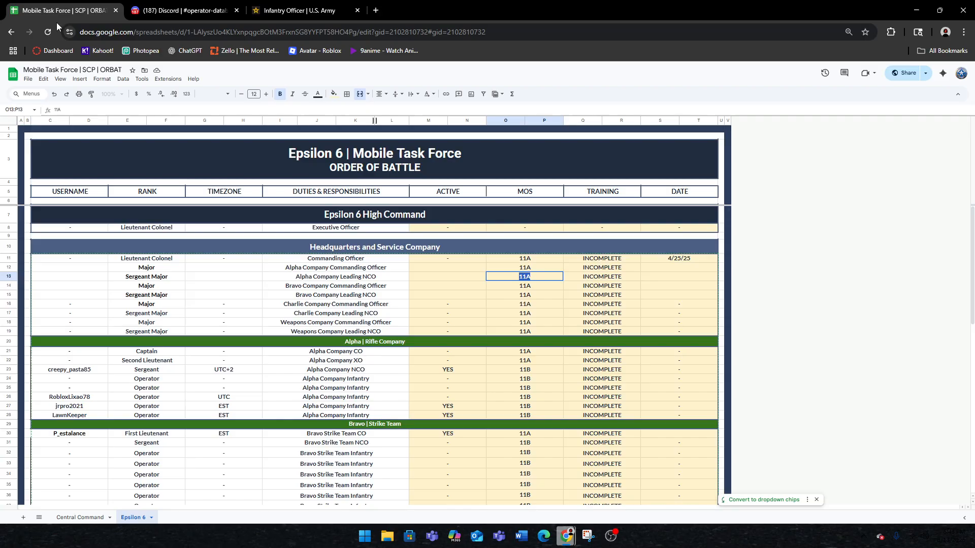
click(594, 278)
scroll(153, 368, down, 5)
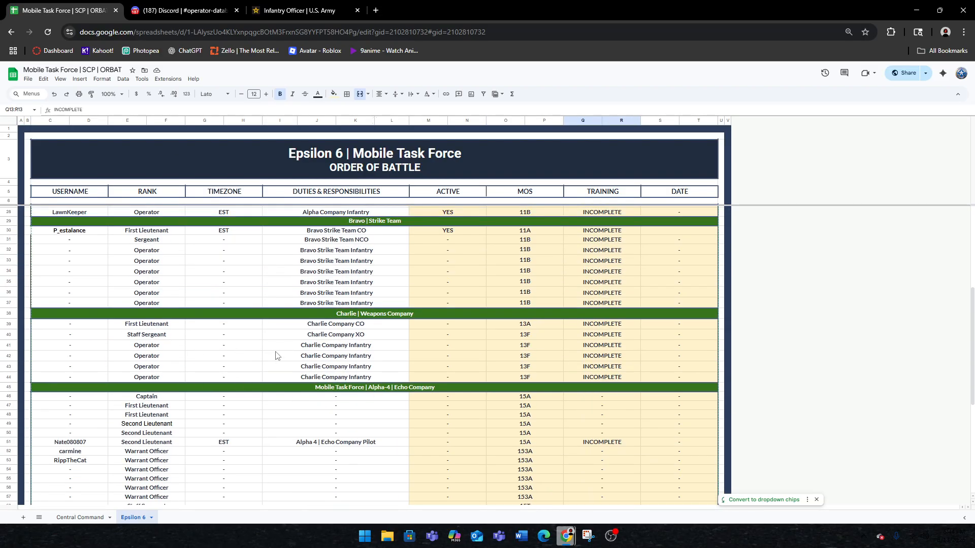
scroll(175, 336, down, 4)
scroll(238, 385, up, 9)
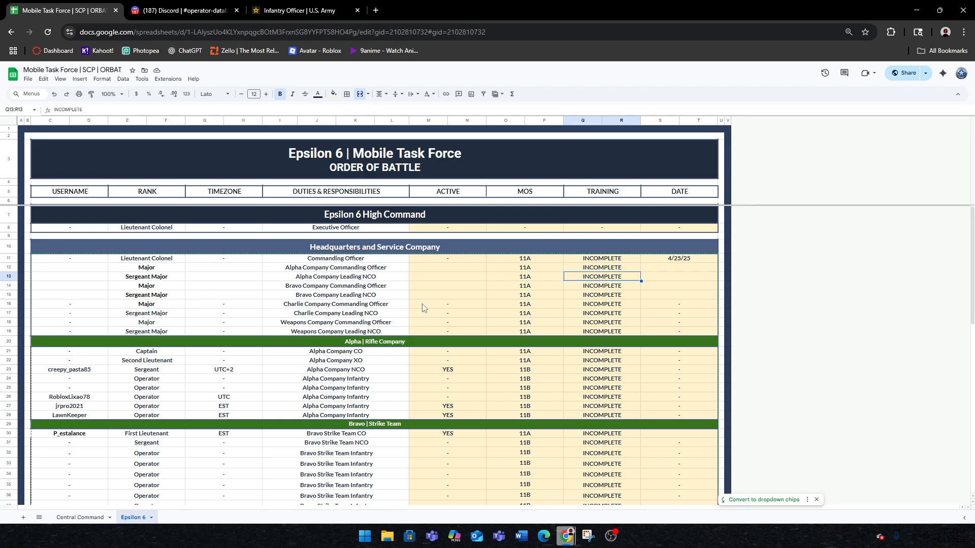
click(508, 314)
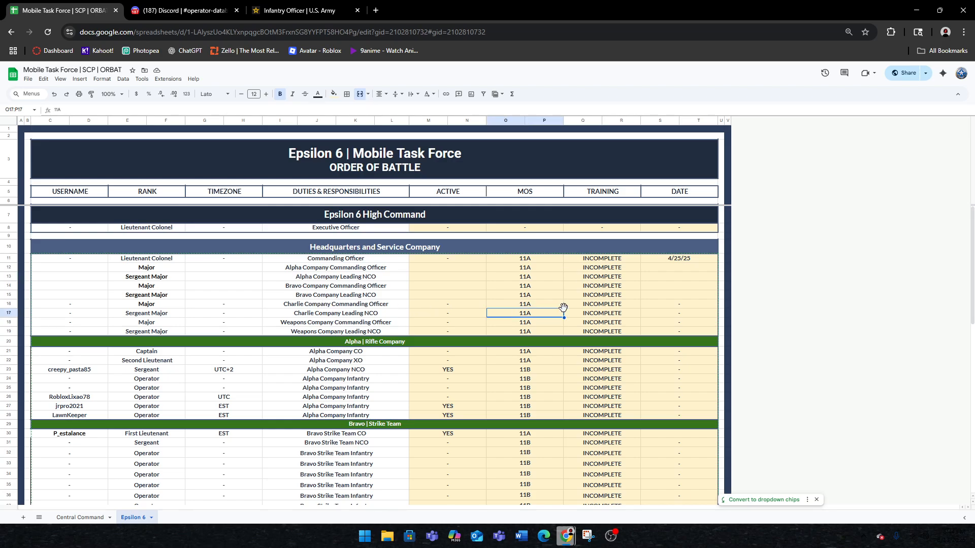
click(597, 305)
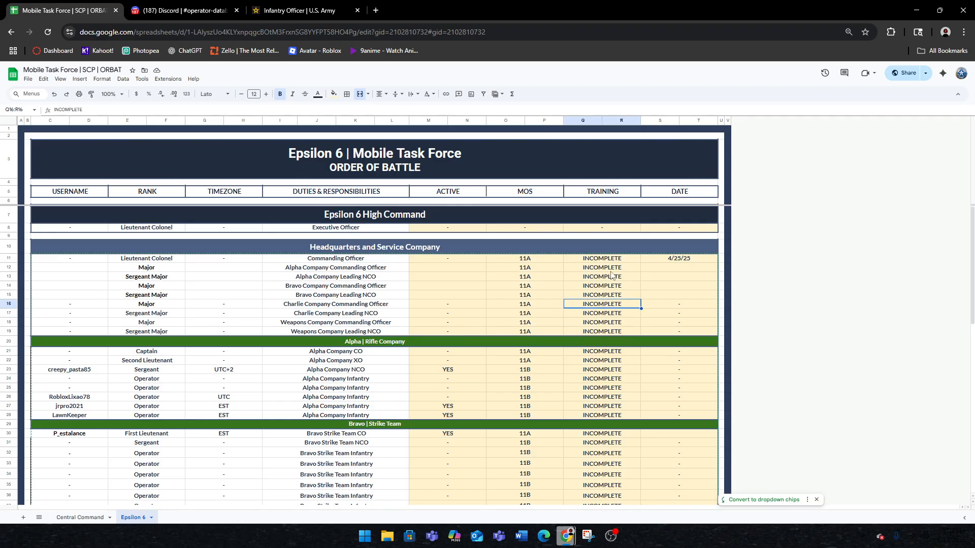
click(681, 285)
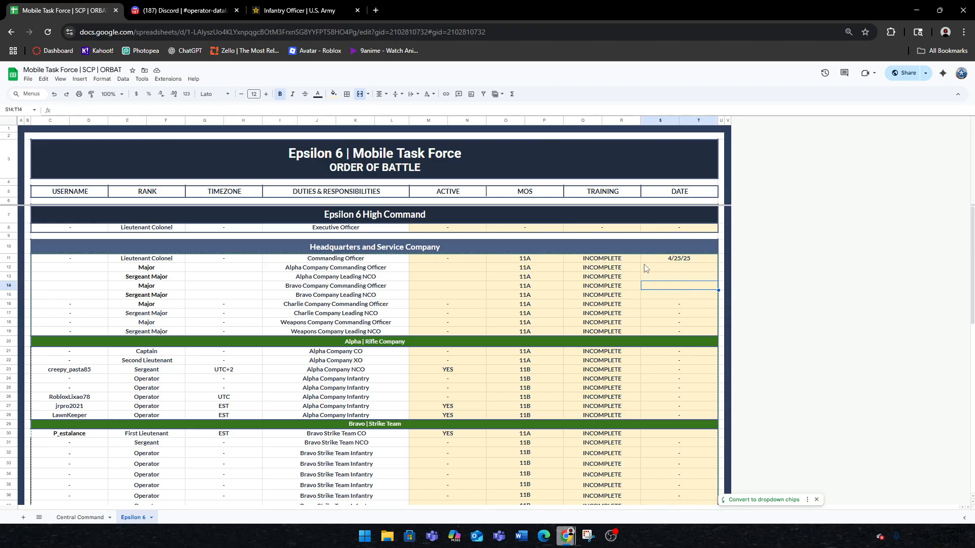
Replace the Commanding Officer's date in row 11 with a dash.
click(600, 259)
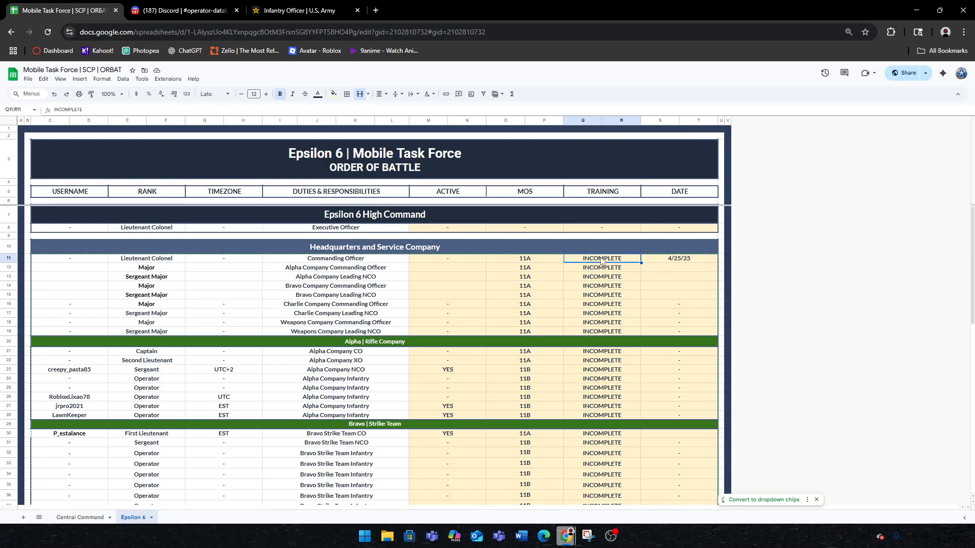
double_click(681, 259)
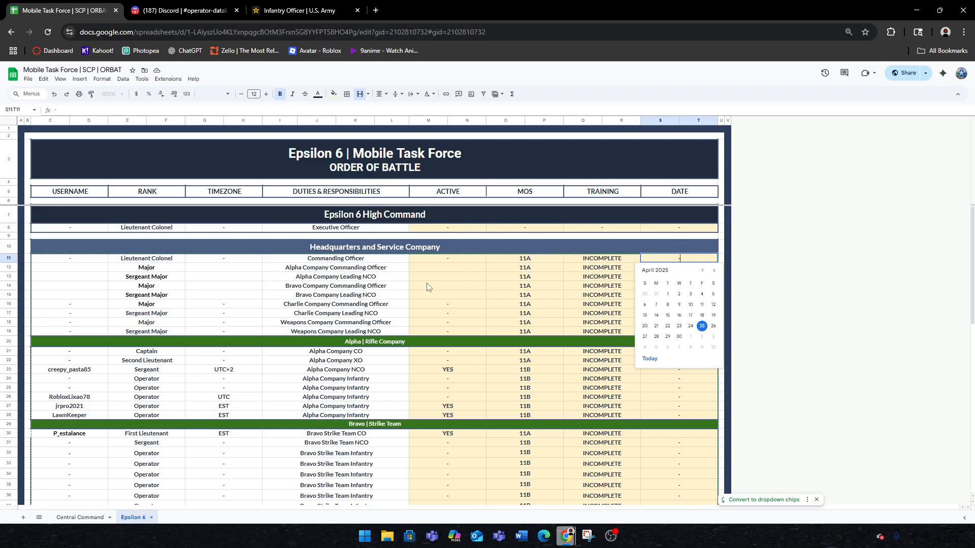
click(335, 362)
Check today's date in the system calendar and enter 8/13/2025 as the date of the Alpha Company NCO in row 23.
scroll(340, 386, down, 7)
scroll(440, 337, up, 4)
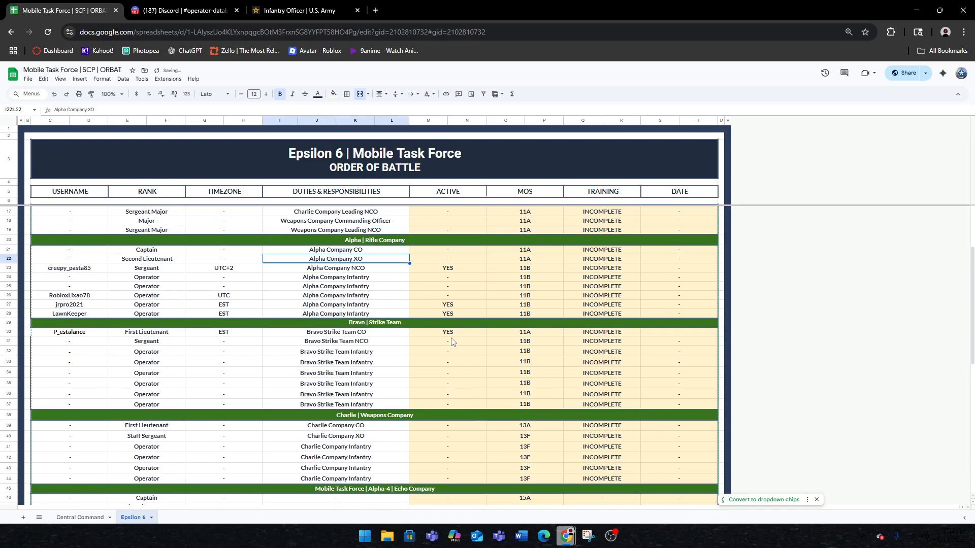
click(87, 269)
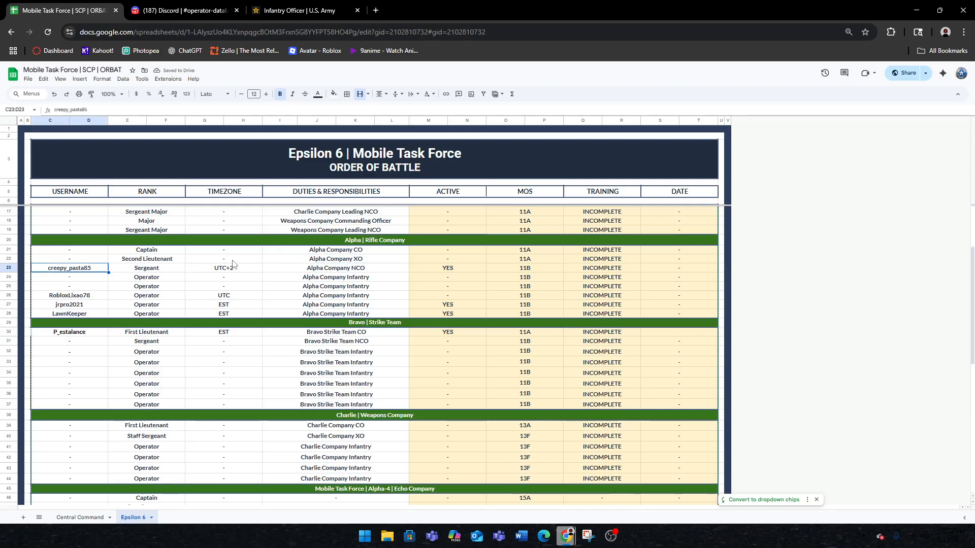
click(377, 269)
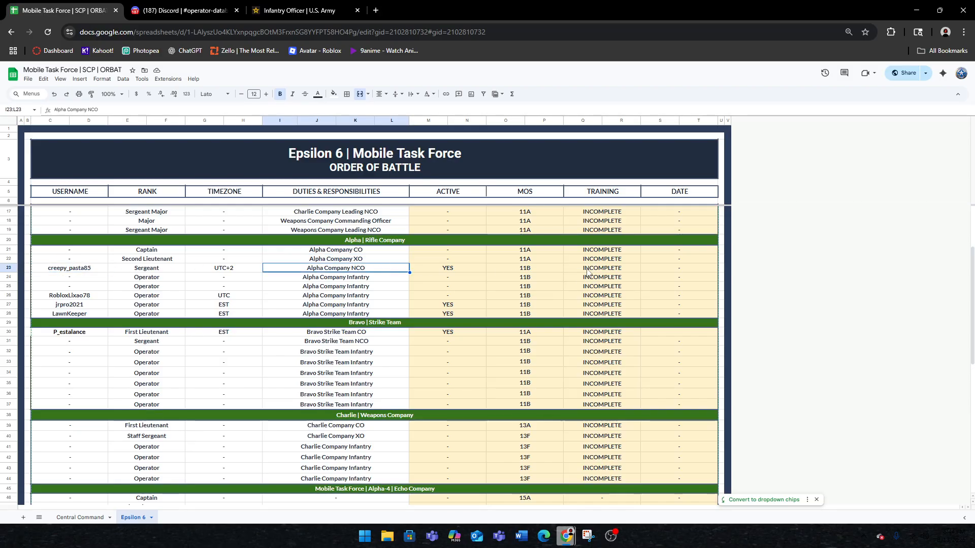
click(637, 272)
click(661, 270)
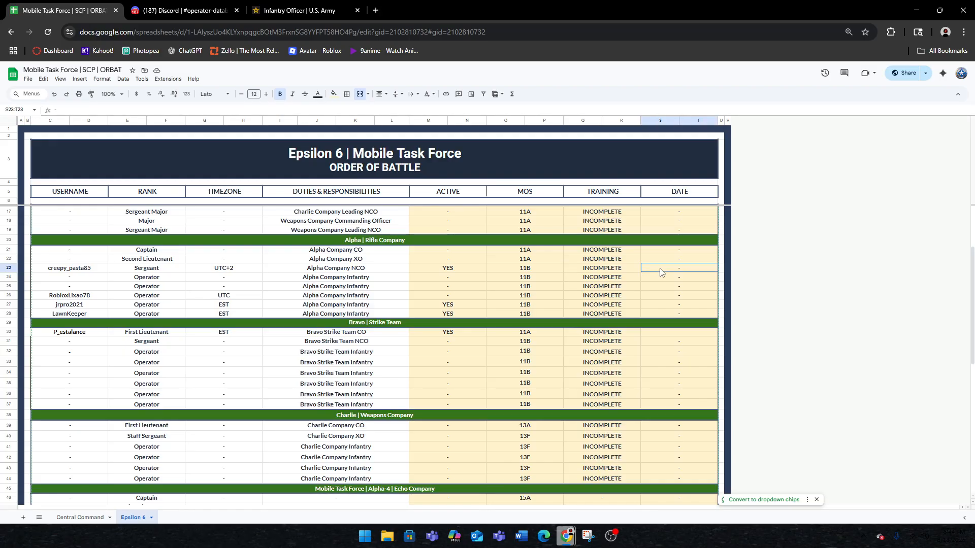
click(943, 544)
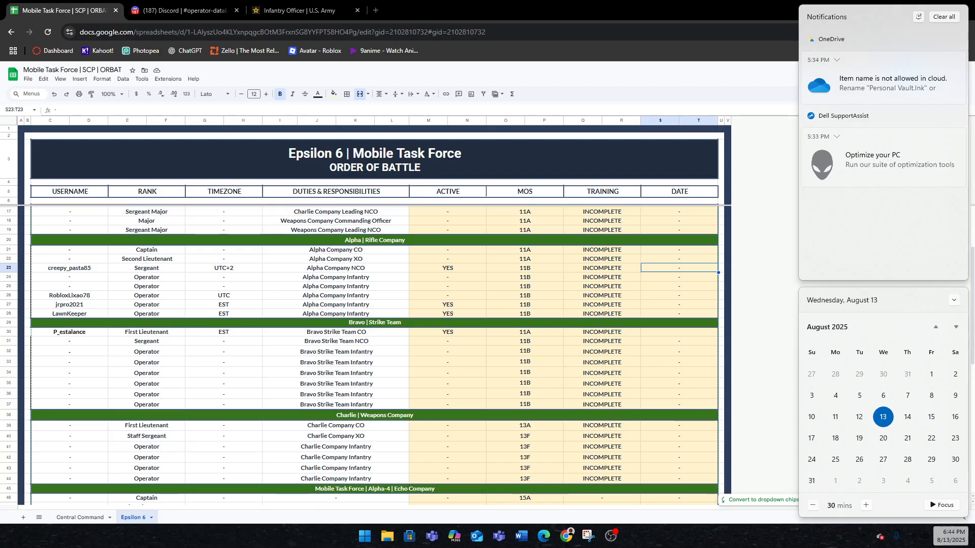
click(698, 295)
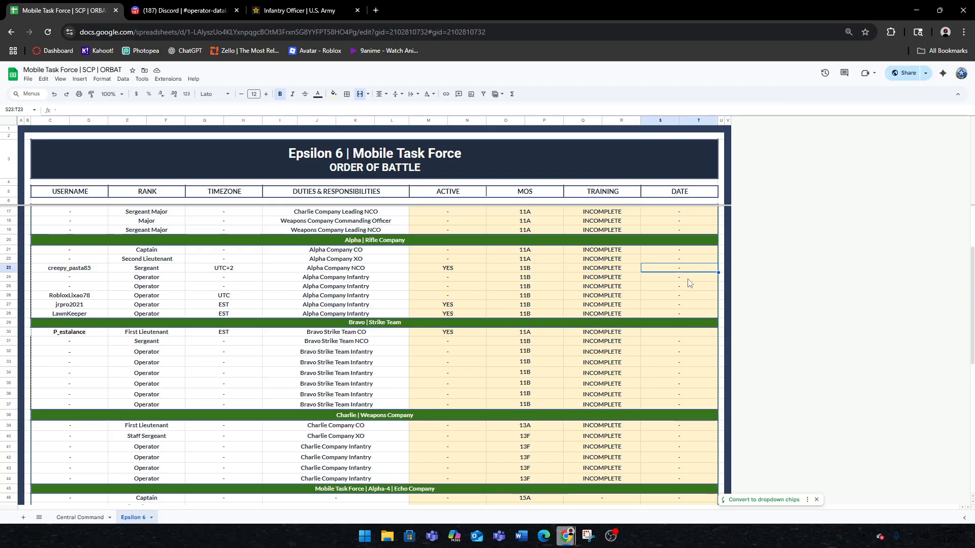
text(8/13/0)
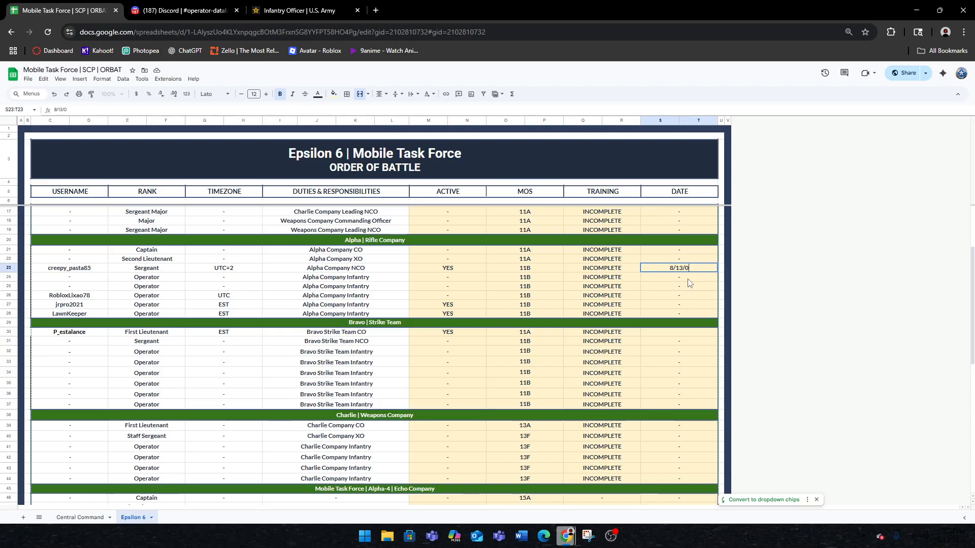
key(BackSpace)
text(2025)
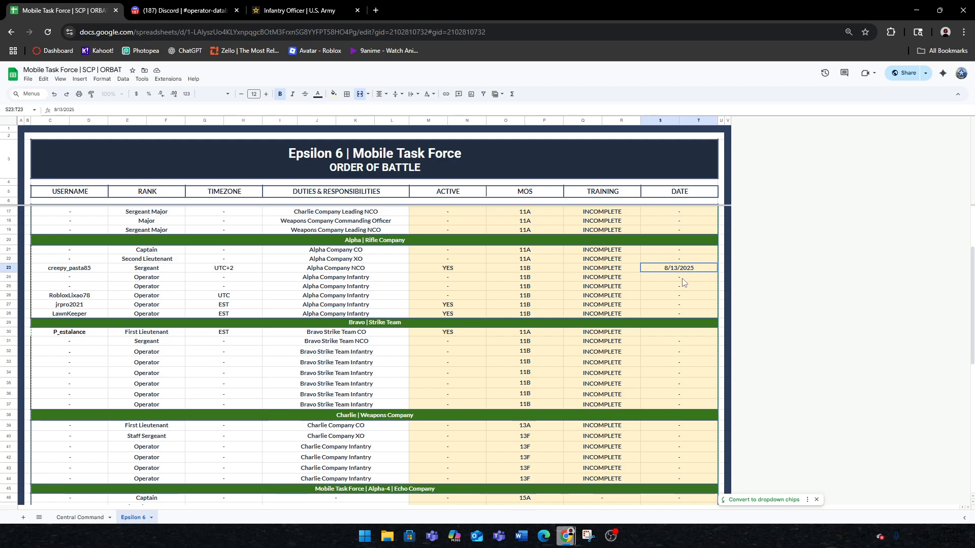
key(Return)
Look over the Bravo, Charlie and Echo Company sections, including their timezone entries.
click(247, 289)
scroll(247, 290, down, 2)
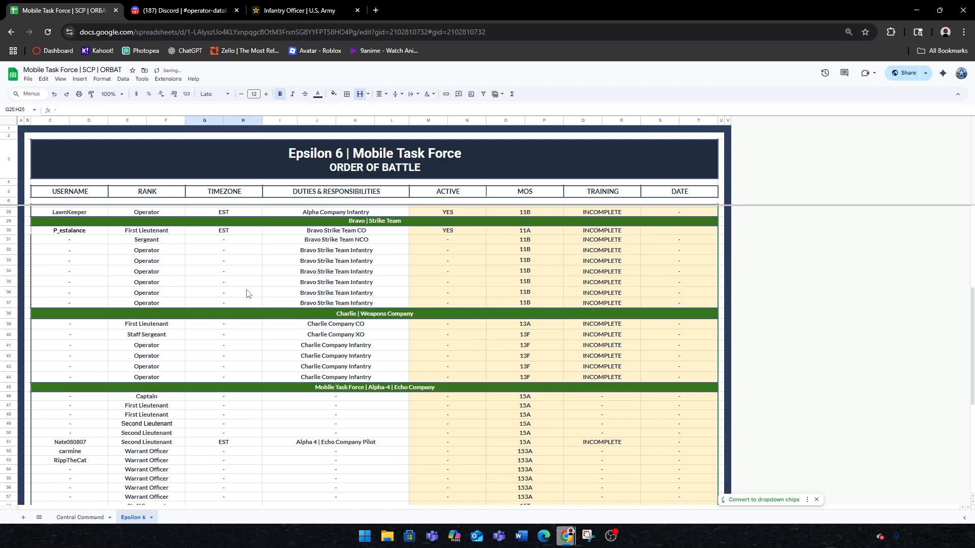
scroll(247, 293, up, 2)
scroll(203, 302, down, 2)
click(203, 304)
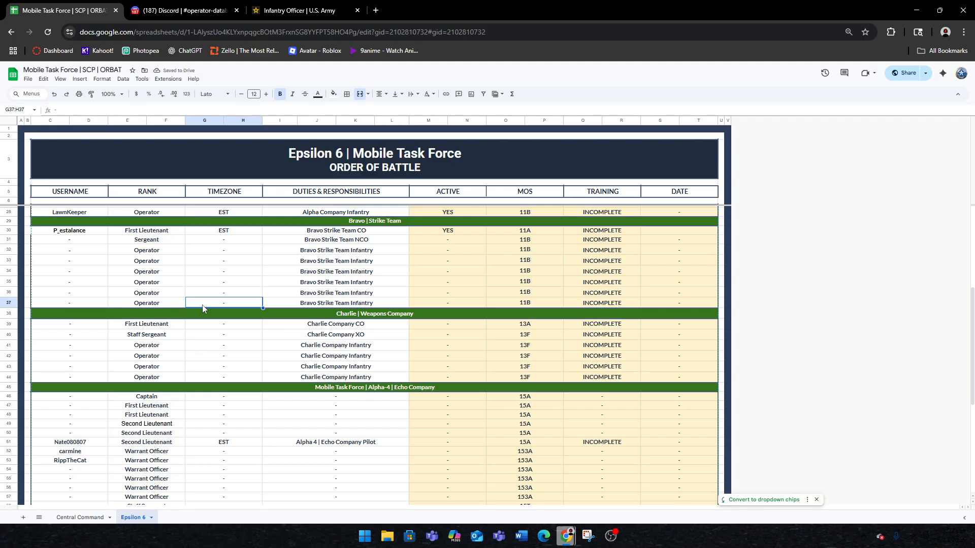
scroll(204, 325, down, 3)
click(206, 342)
scroll(207, 343, up, 3)
click(254, 293)
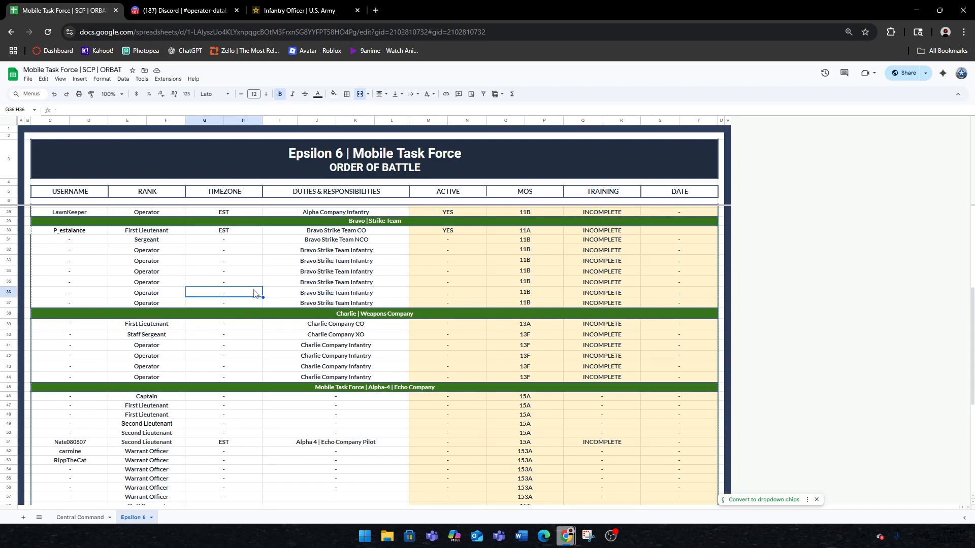
Look over the roster from the Headquarters and Service Company to Echo Company, checking the rank and MOS entries.
scroll(254, 294, up, 4)
click(69, 288)
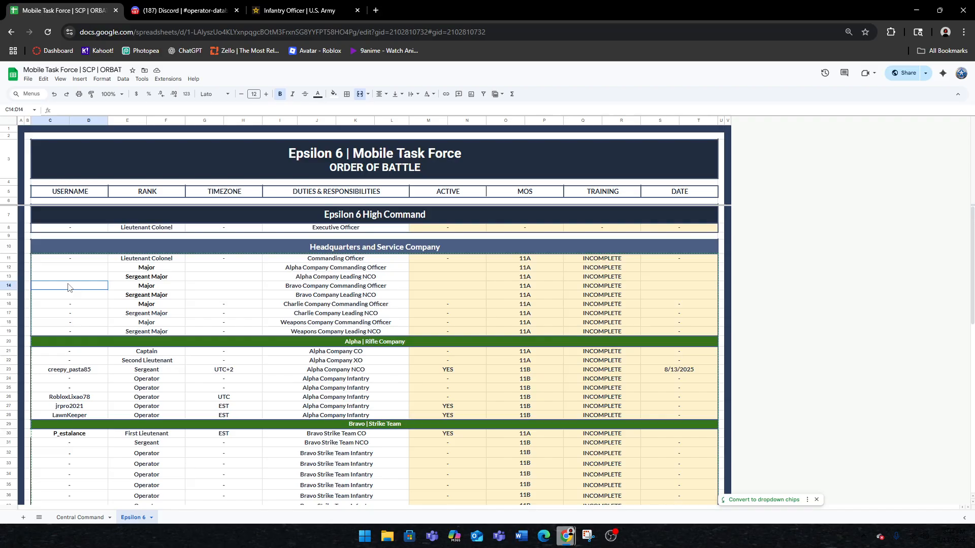
click(63, 518)
click(135, 519)
click(170, 325)
click(140, 361)
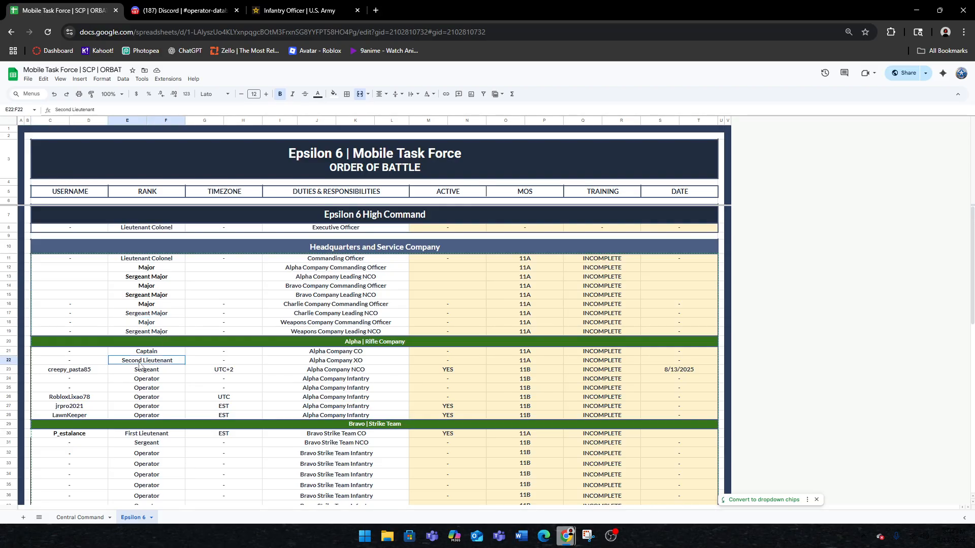
scroll(140, 366, down, 5)
click(141, 333)
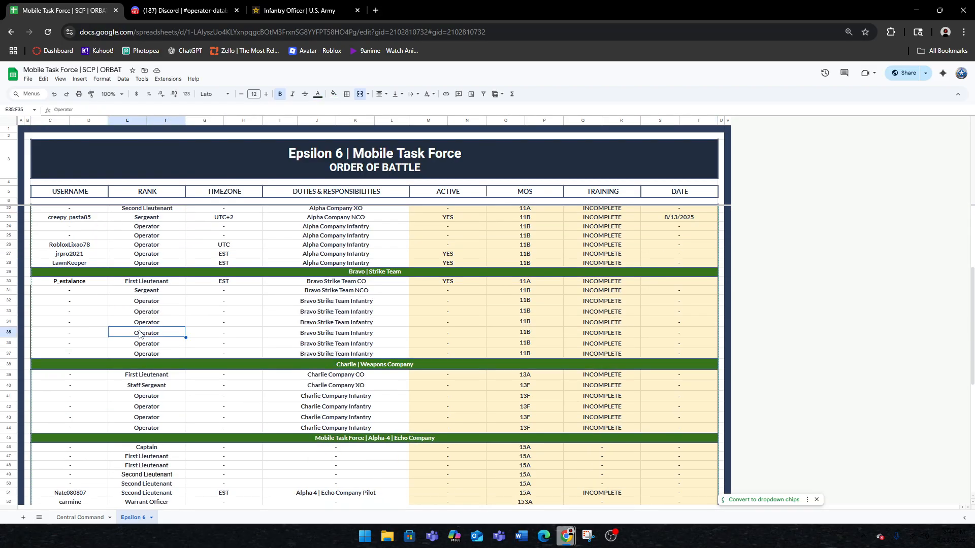
scroll(152, 365, down, 7)
scroll(254, 386, up, 4)
click(531, 375)
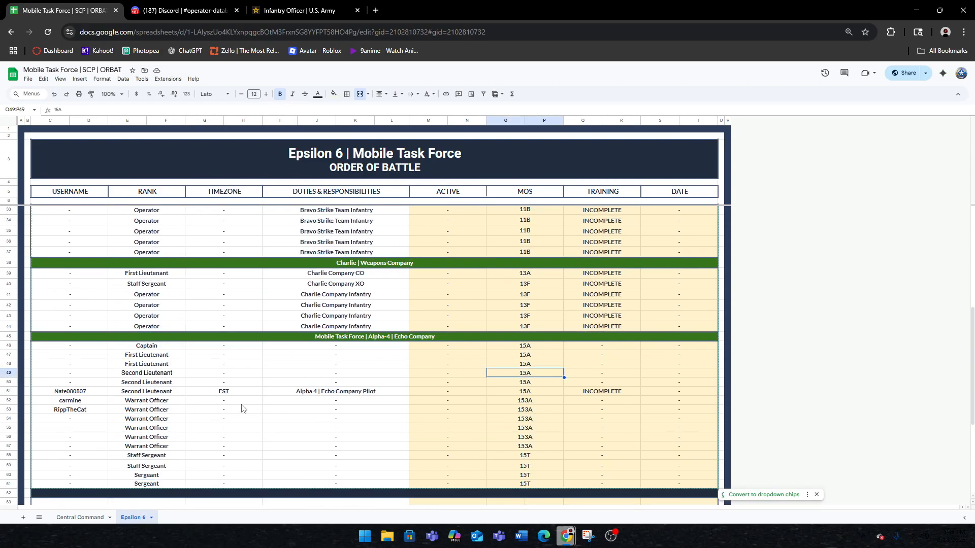
scroll(254, 408, up, 9)
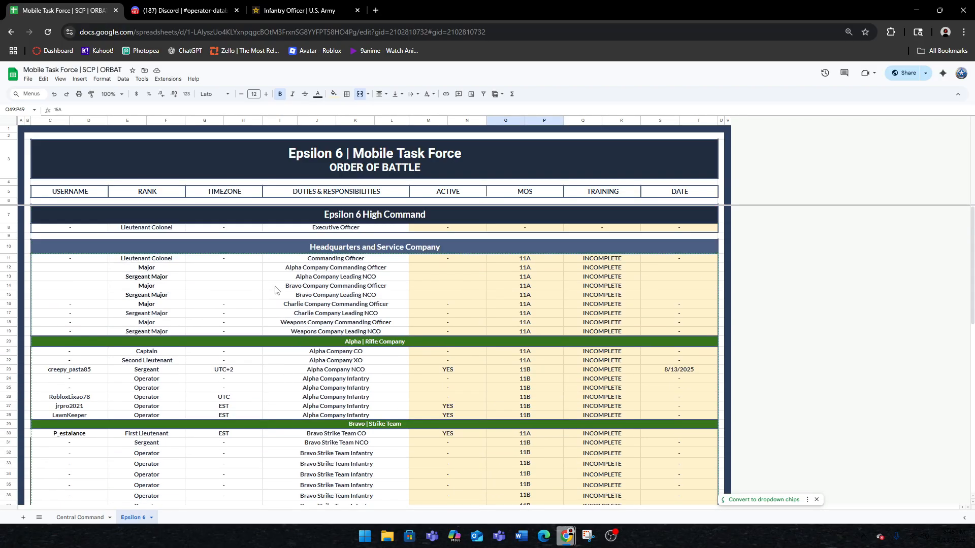
Examine the timezone entries of the Headquarters and Service Company and Alpha Company row by row.
click(206, 283)
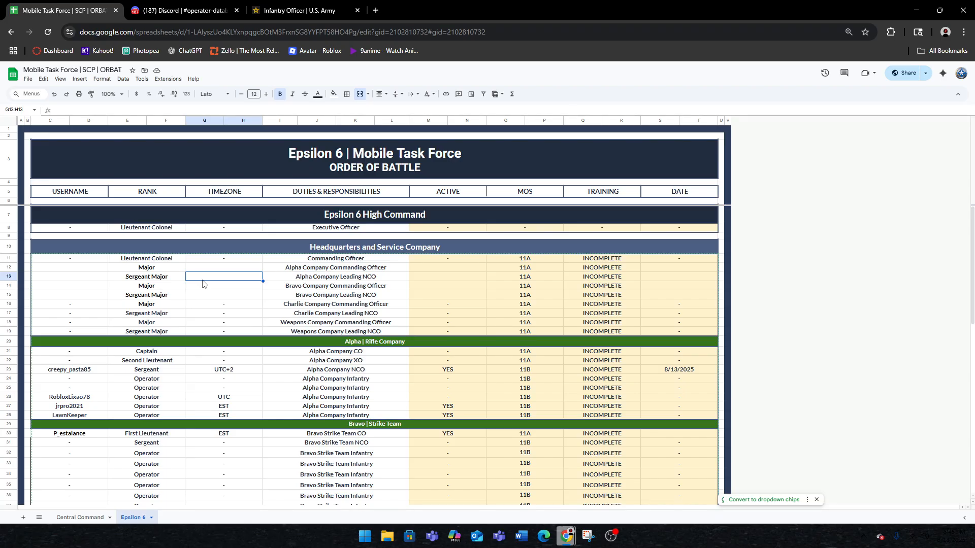
click(208, 362)
click(209, 352)
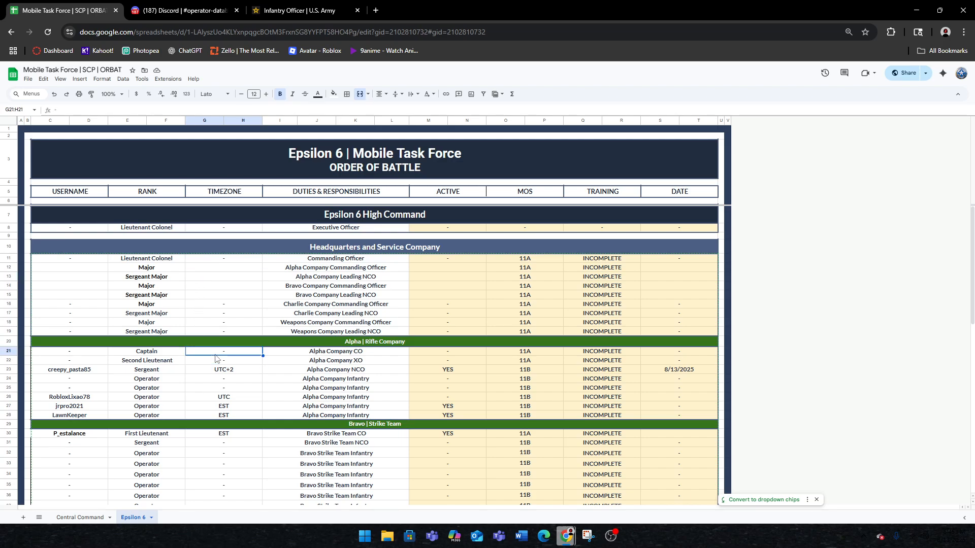
click(240, 261)
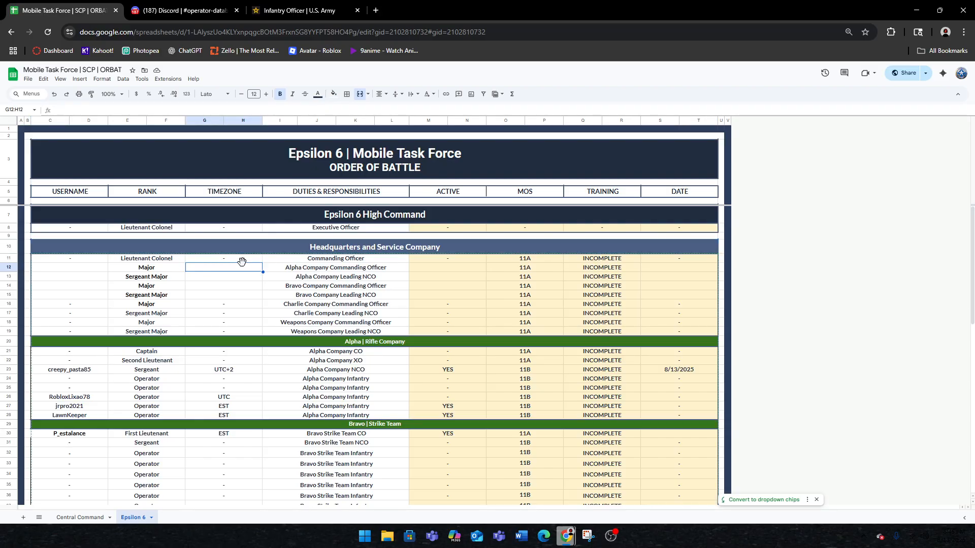
key(Down)
key(Down)
key(Down)
key(Down)
key(Down)
key(Down)
key(Down)
key(Down)
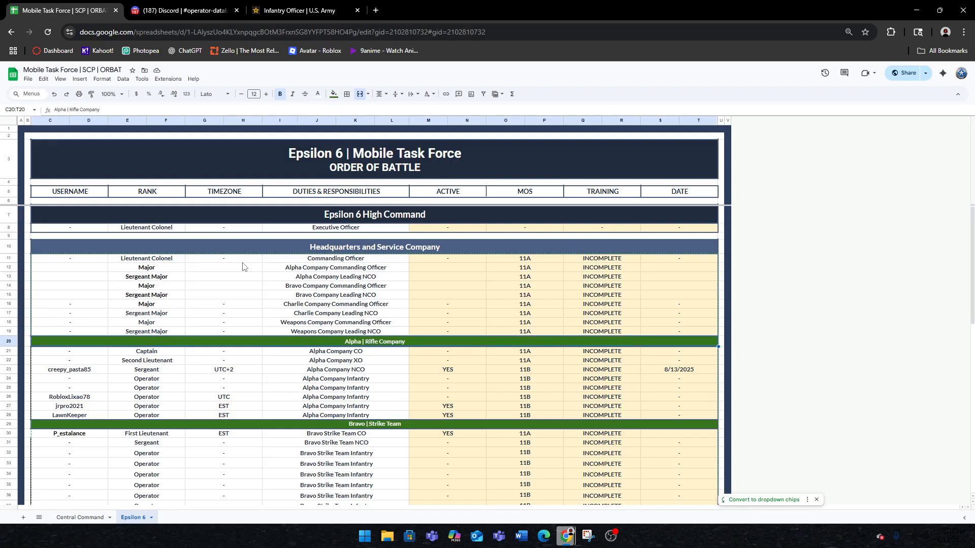
key(Down)
key(Down)
key(Down)
key(Down)
key(Down)
key(Down)
key(Down)
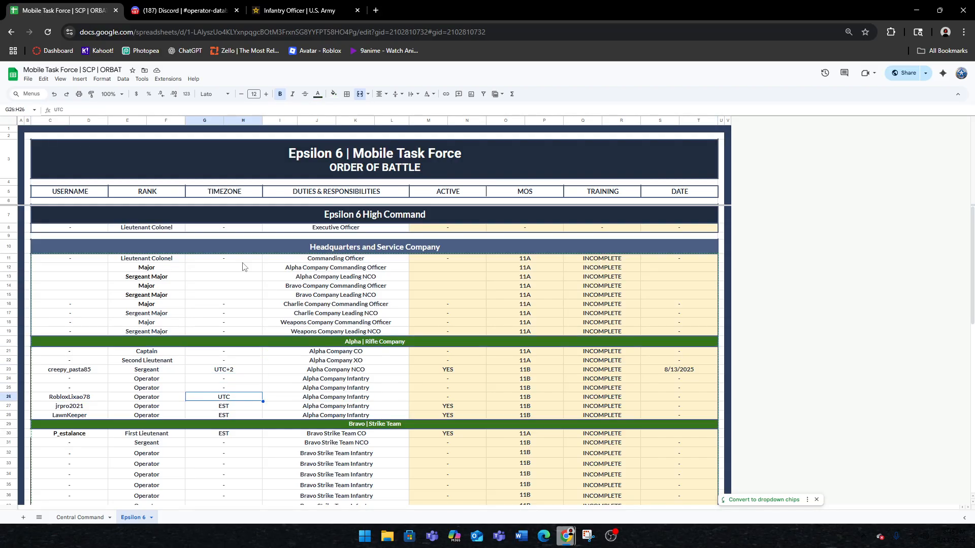
key(Up)
key(Up)
key(Up)
key(Up)
key(Up)
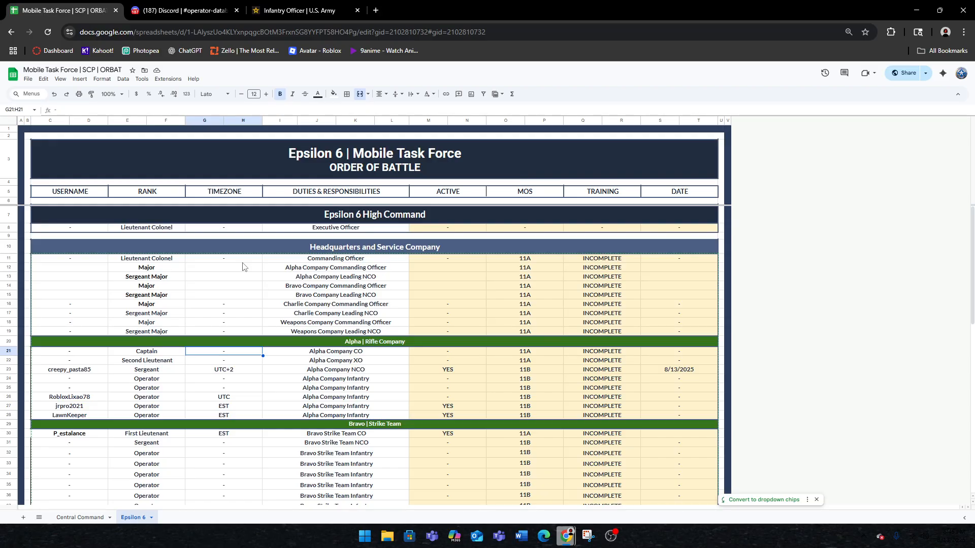
key(Left)
key(Left)
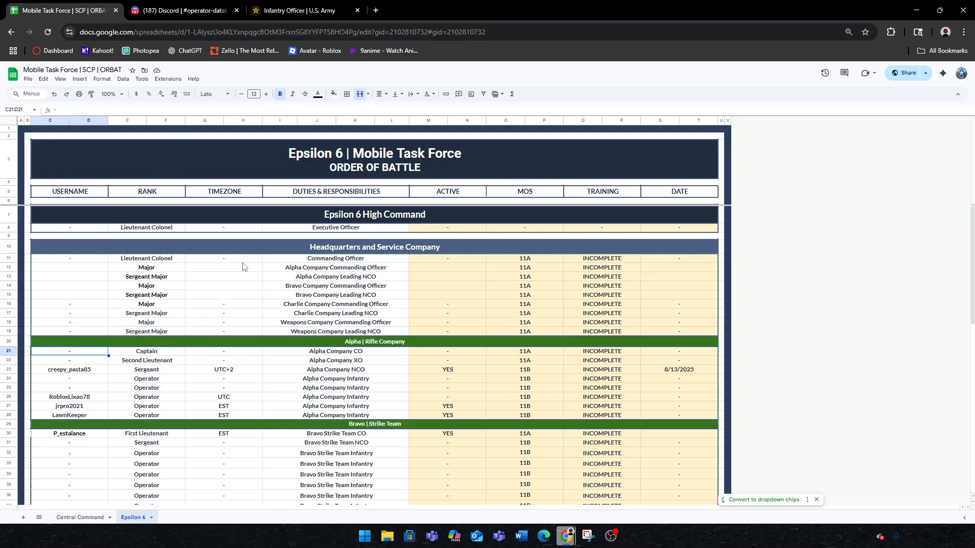
key(Right)
key(Left)
key(Down)
key(Up)
scroll(449, 404, down, 5)
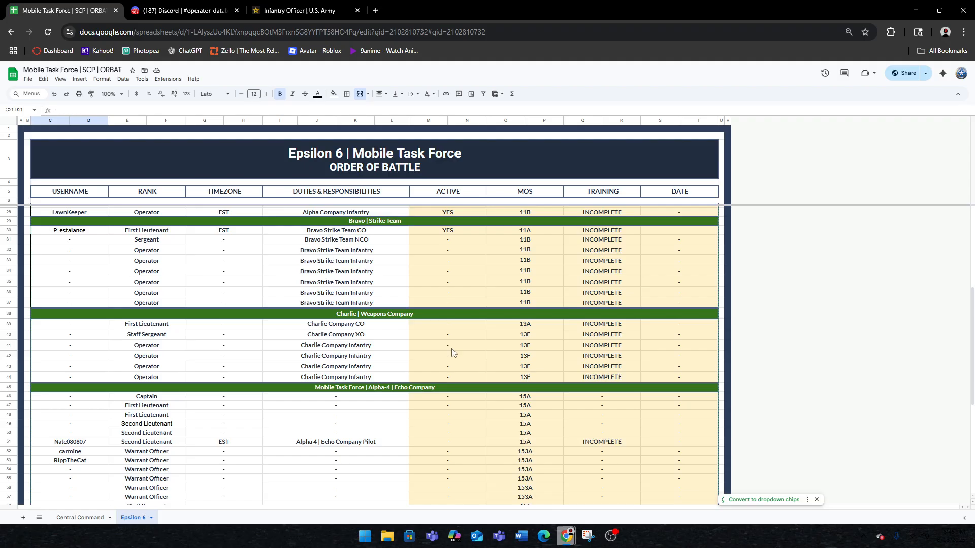
click(448, 345)
scroll(412, 387, down, 1)
click(211, 295)
scroll(178, 331, up, 5)
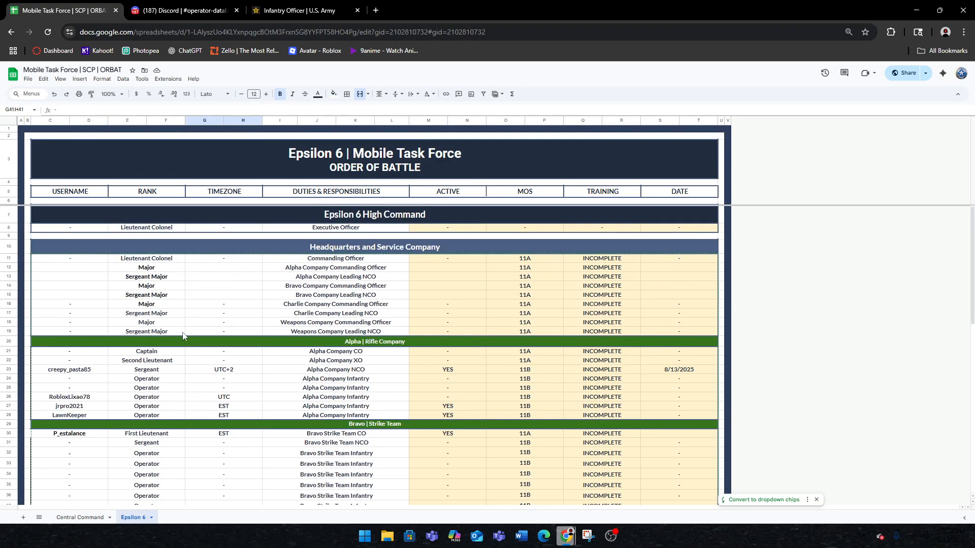
Check the Sergeant and Captain ranks in Alpha Company and skim the sections below them.
click(178, 370)
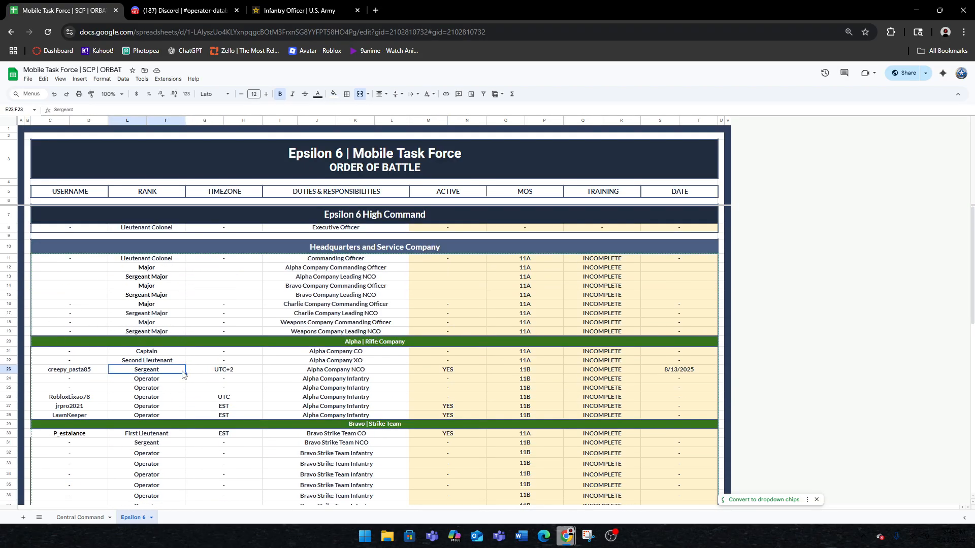
click(161, 352)
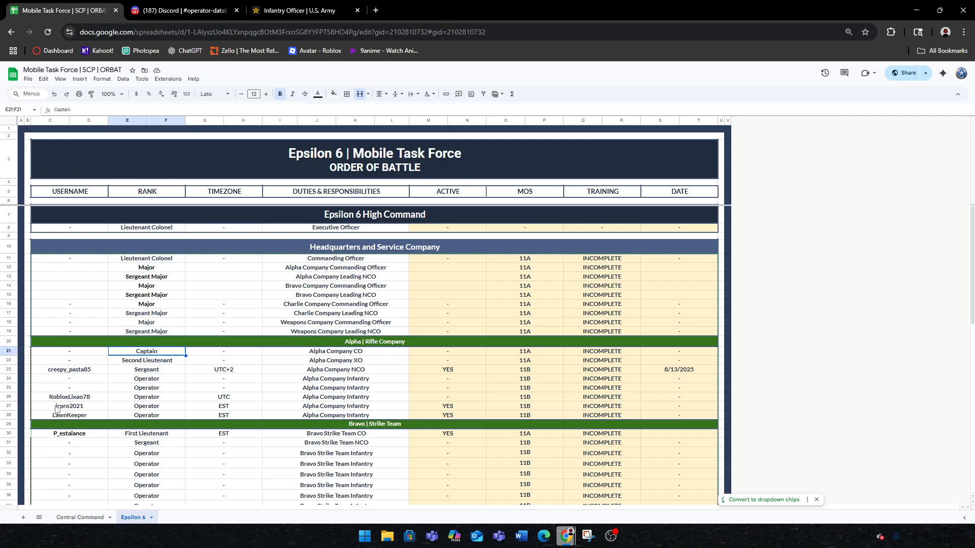
double_click(145, 356)
click(733, 354)
scroll(579, 350, down, 6)
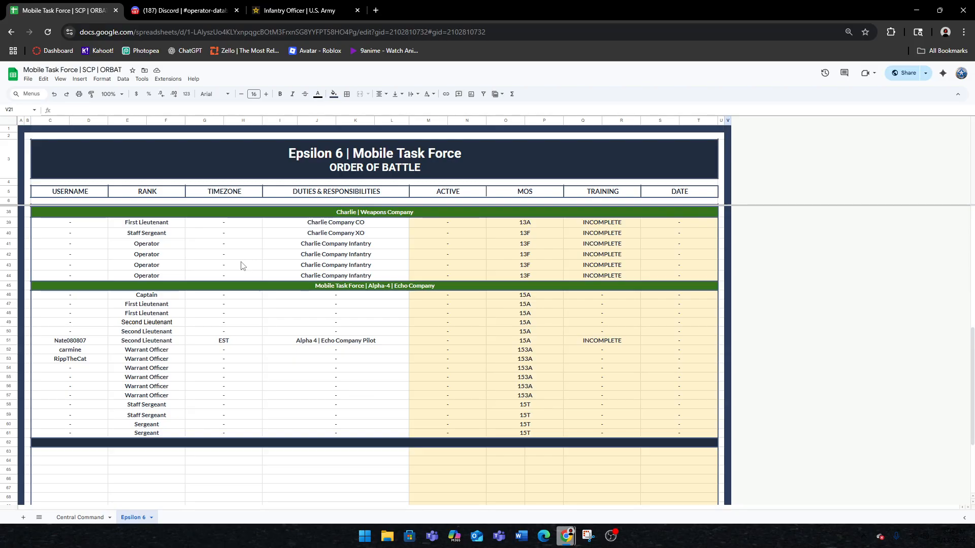
scroll(242, 266, up, 5)
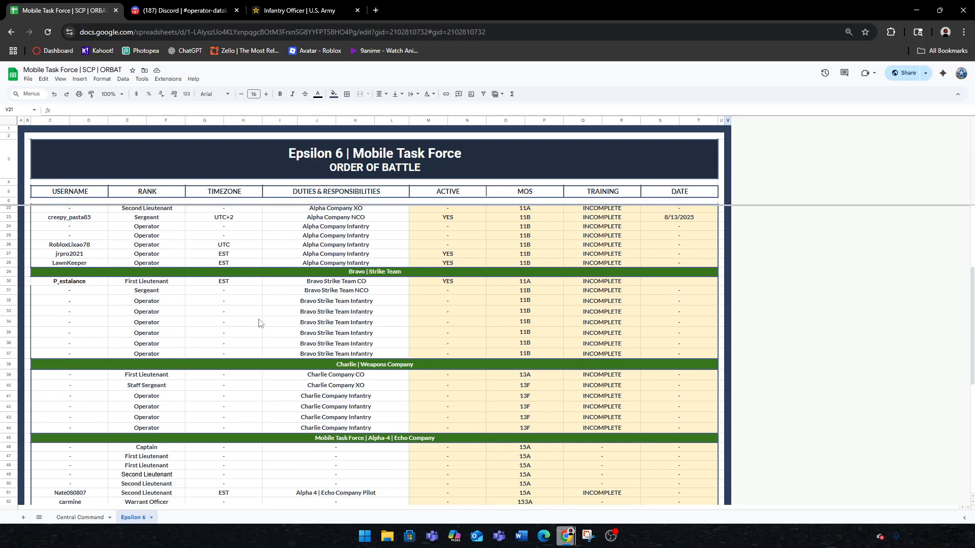
click(252, 337)
scroll(243, 346, up, 5)
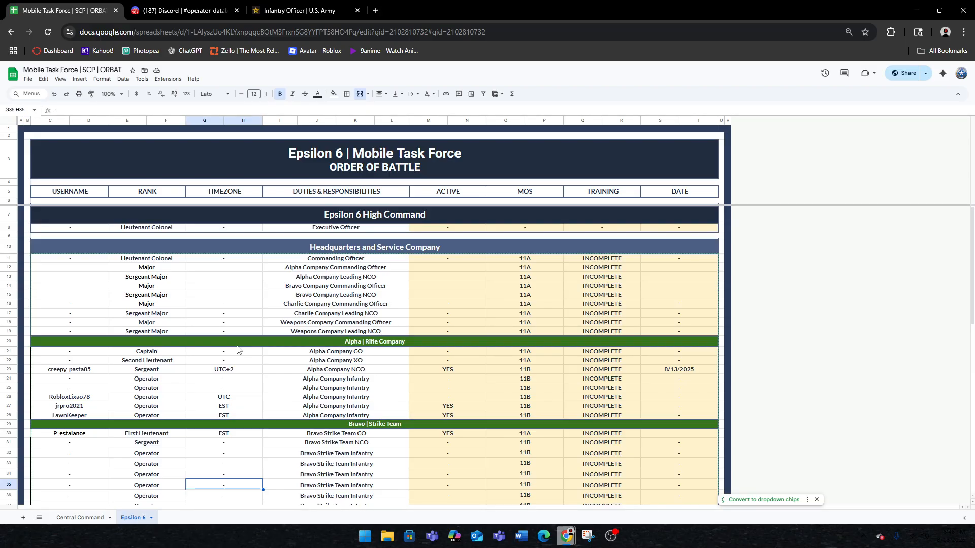
Examine the username and rank entries of Echo Company, from the First Lieutenants down to the Staff Sergeants.
scroll(238, 349, down, 12)
click(147, 317)
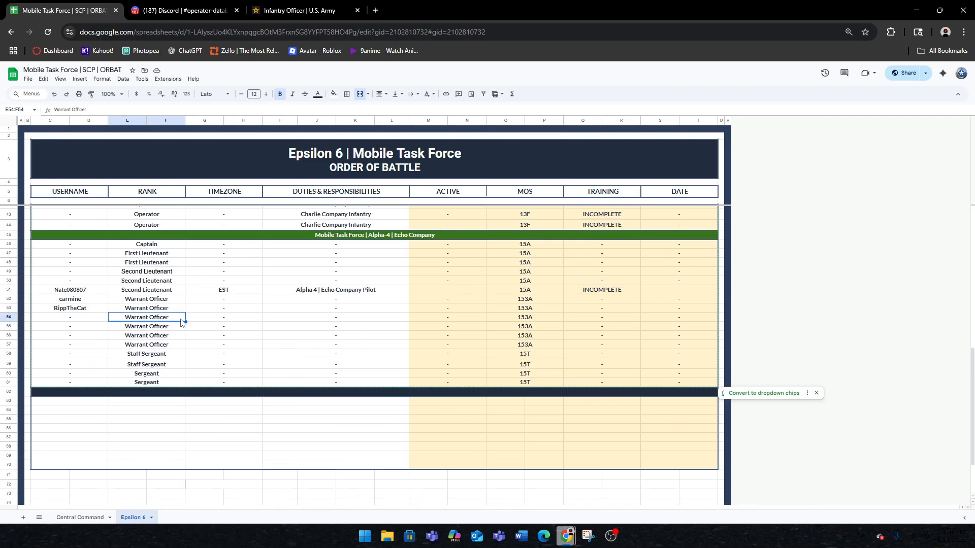
double_click(70, 290)
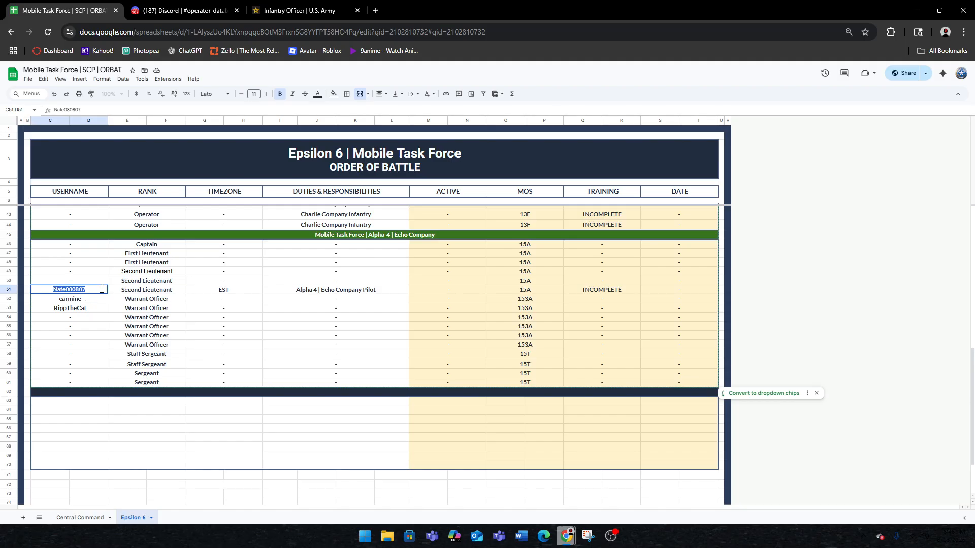
right_click(269, 274)
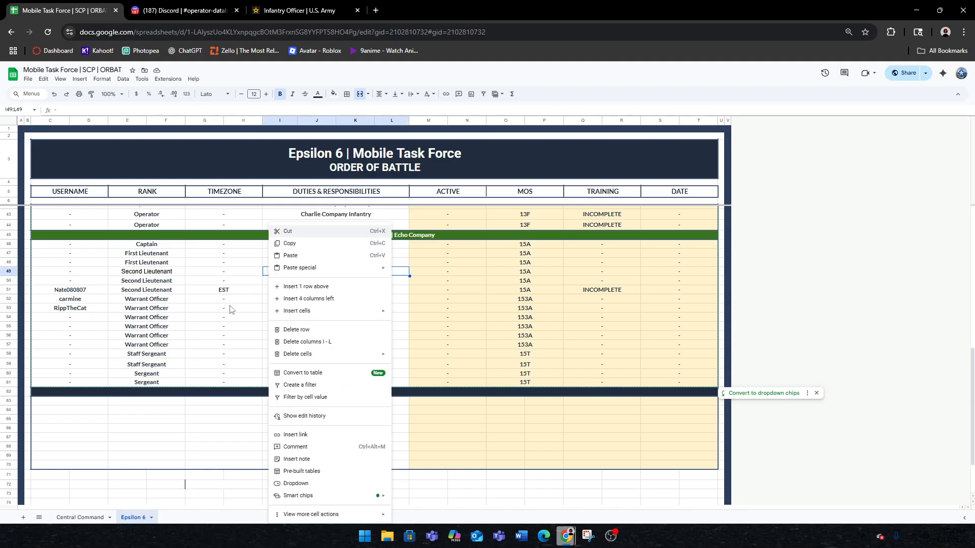
click(225, 316)
click(154, 354)
click(145, 299)
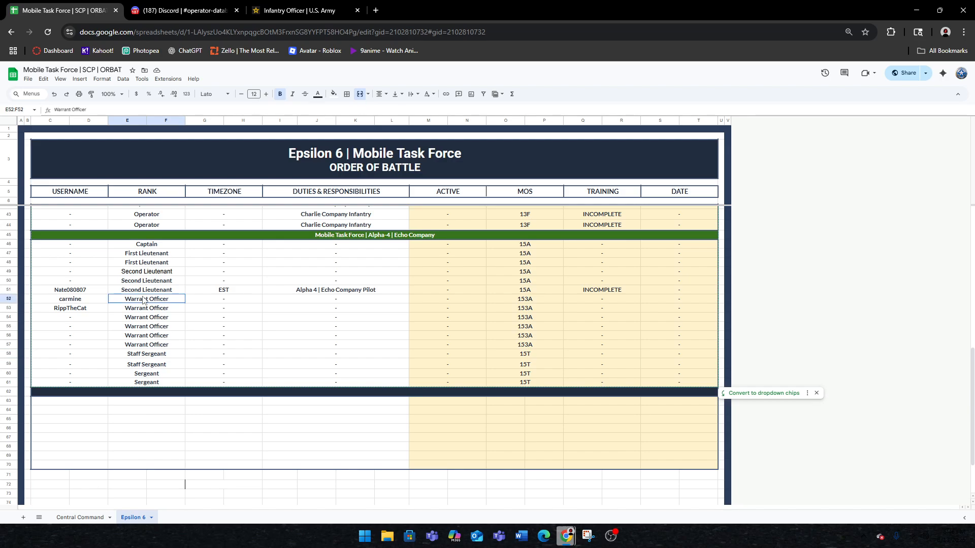
click(143, 337)
click(149, 346)
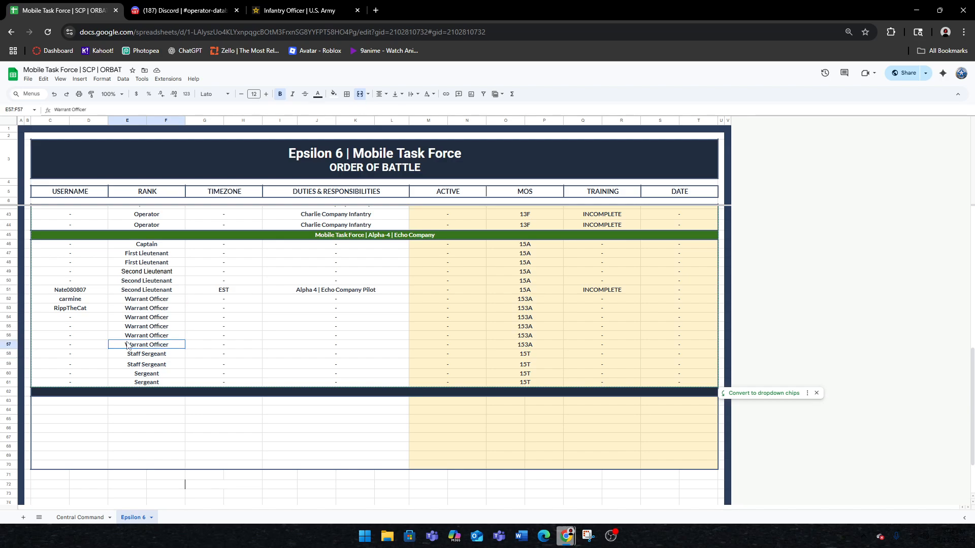
click(144, 264)
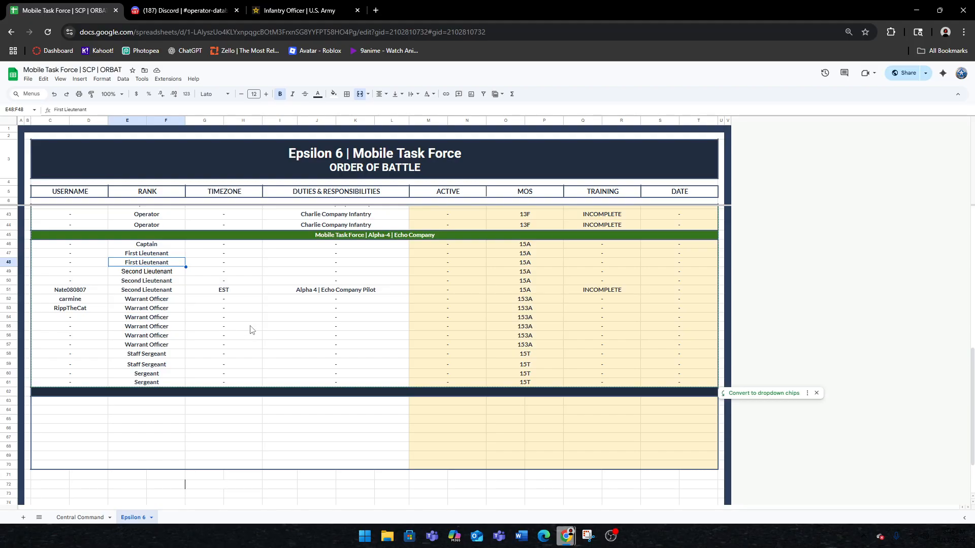
Compare the rank structure of Echo Company with the Alpha, Bravo and Charlie sections.
scroll(251, 331, up, 5)
click(260, 349)
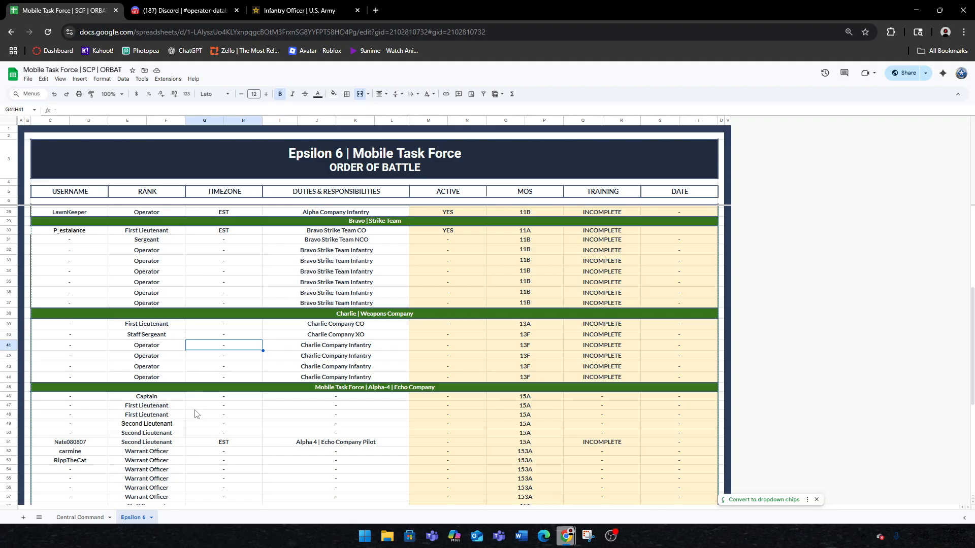
click(153, 424)
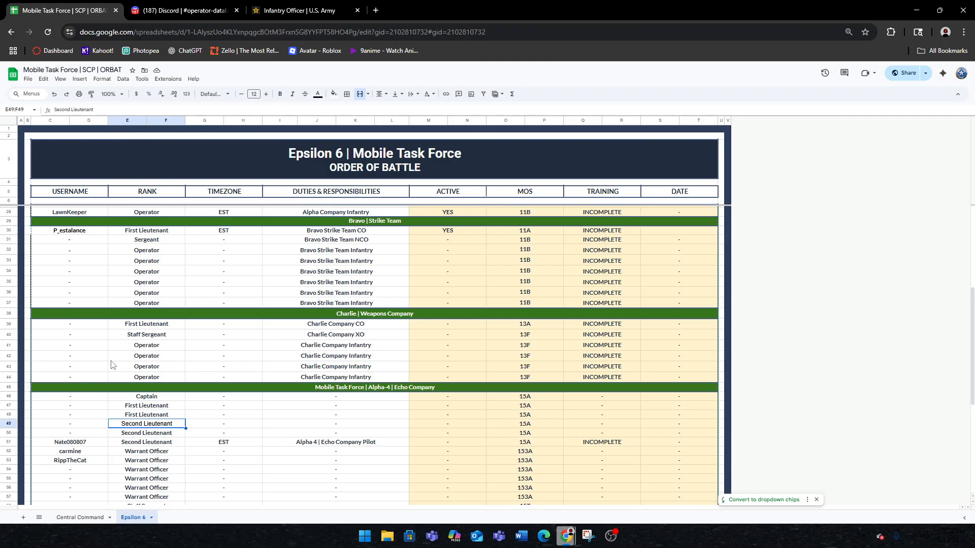
scroll(113, 365, up, 4)
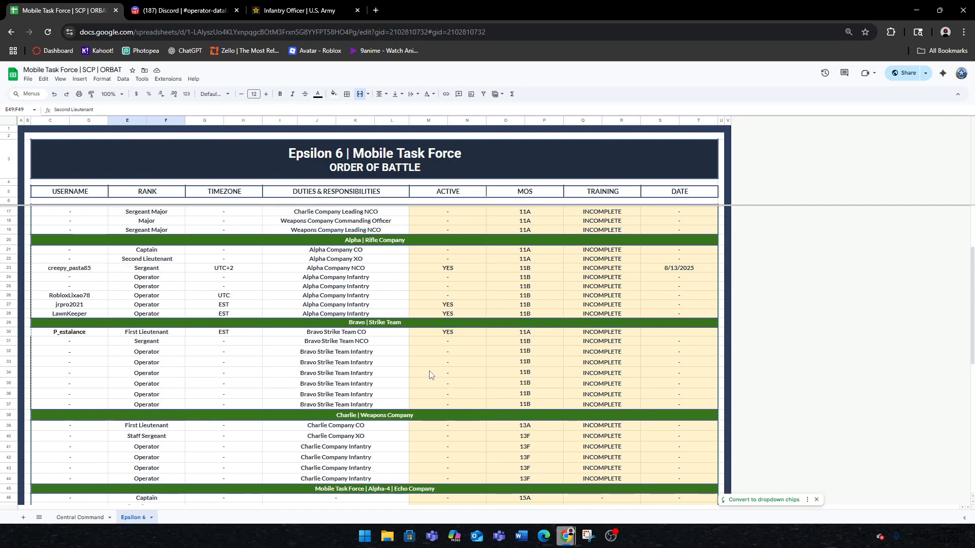
click(149, 385)
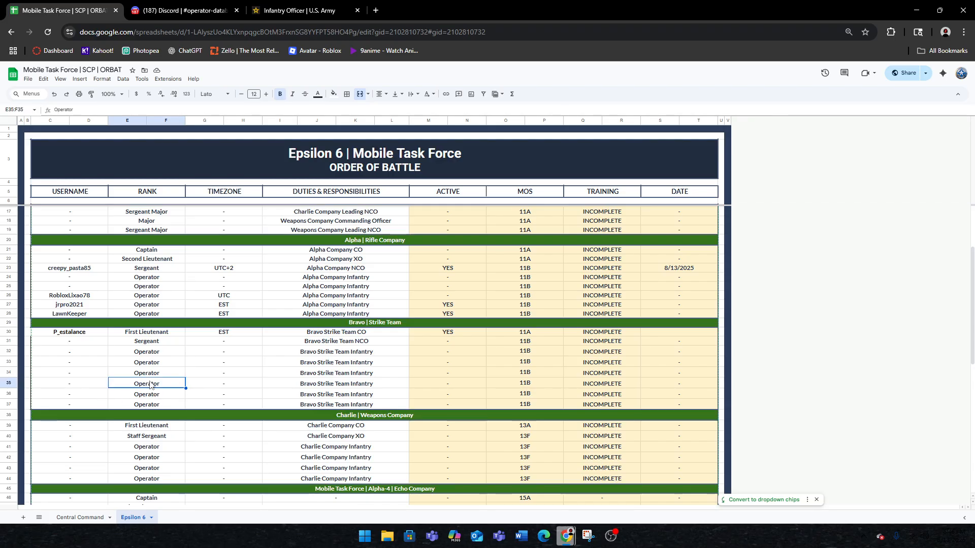
scroll(150, 386, down, 5)
click(155, 395)
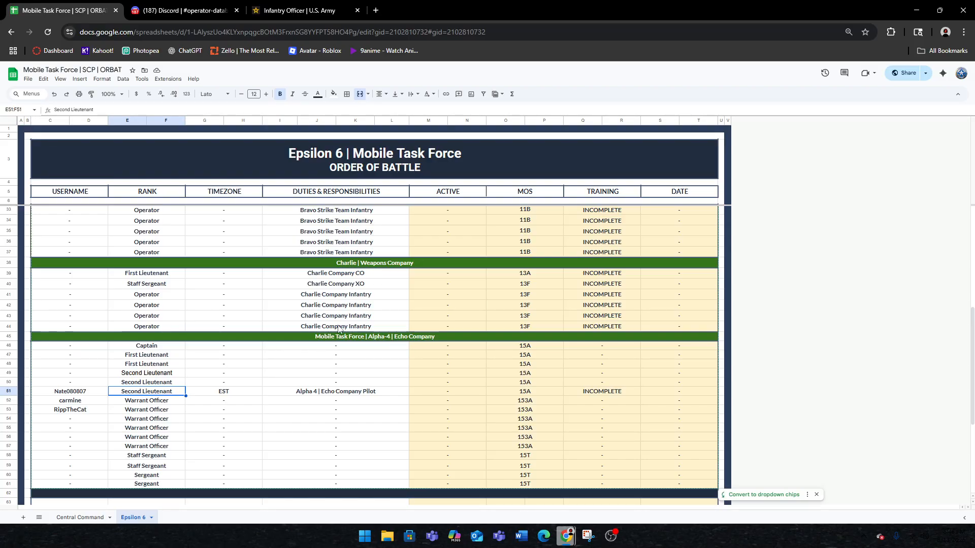
scroll(238, 324, up, 3)
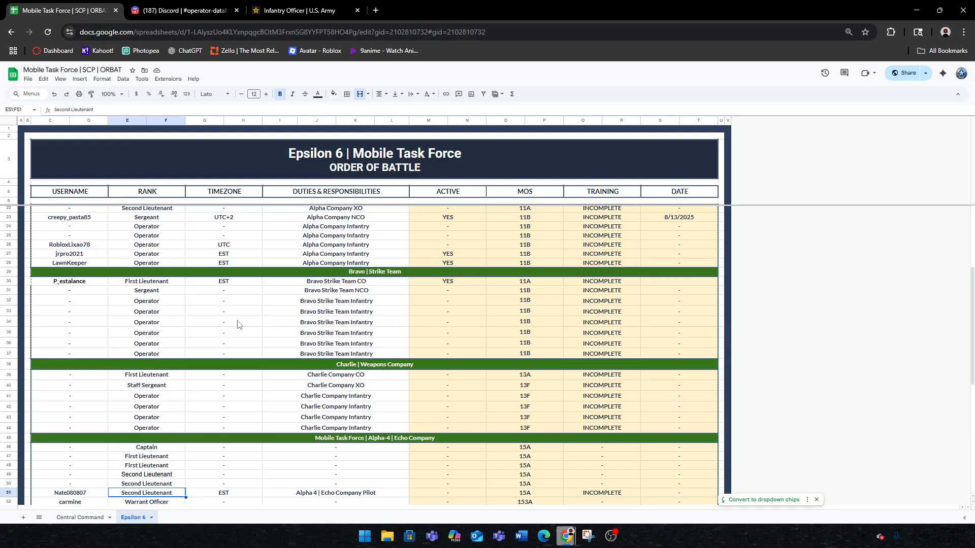
scroll(239, 324, down, 5)
click(164, 389)
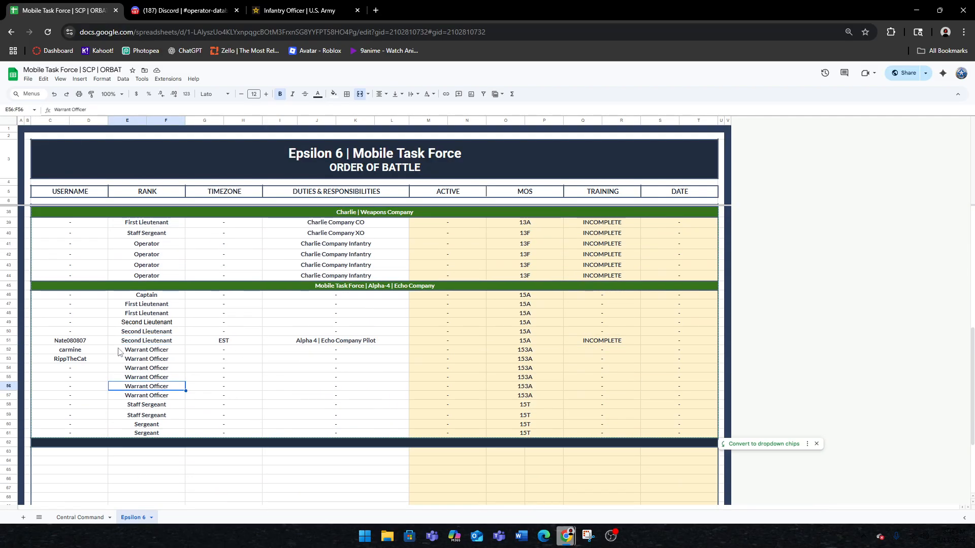
click(117, 344)
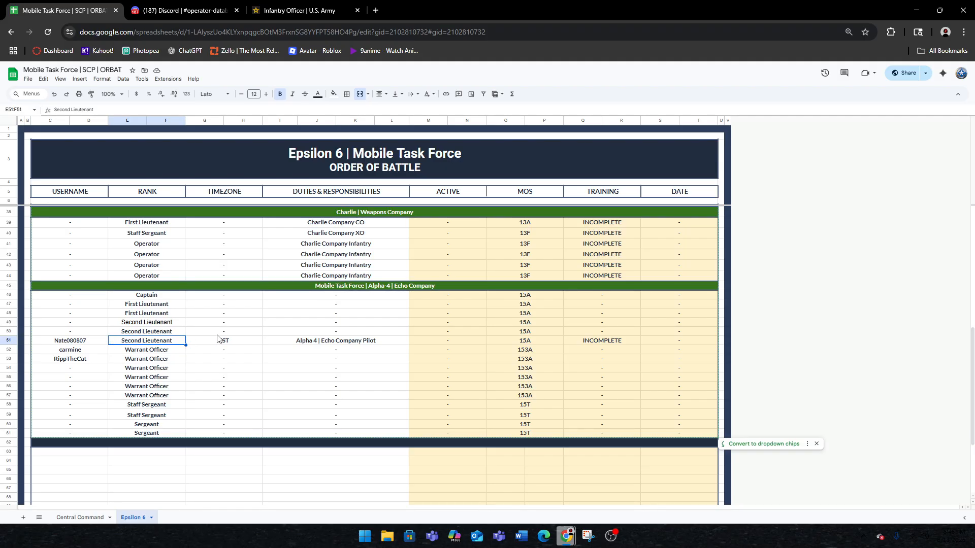
scroll(223, 335, up, 10)
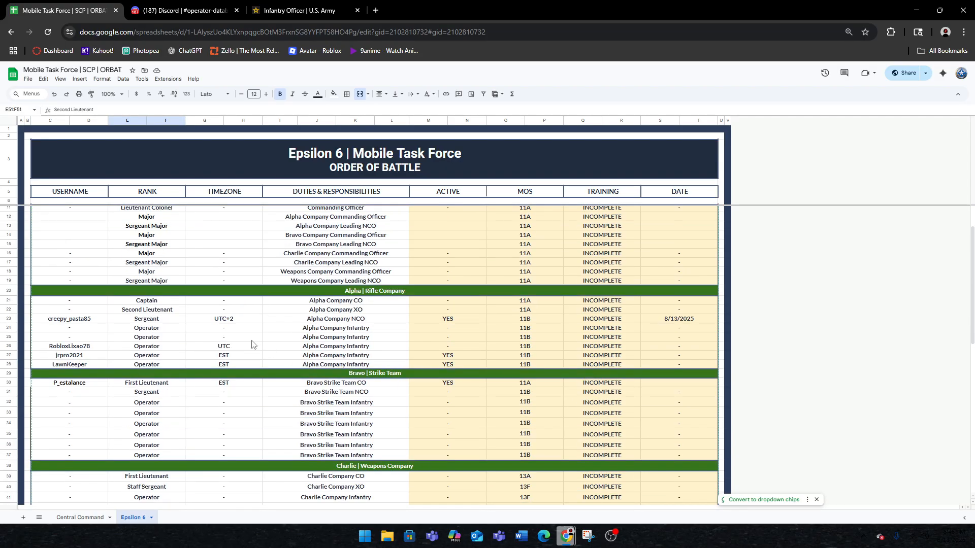
click(217, 342)
scroll(116, 375, down, 7)
scroll(116, 335, up, 4)
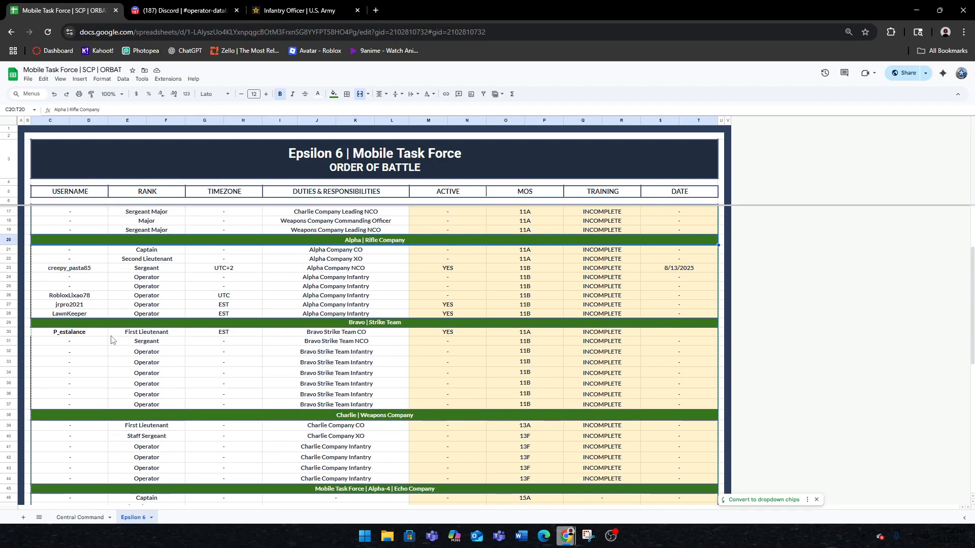
Compare the Bravo Strike Team ranks with Echo Company's Second Lieutenant and Warrant Officer entries.
click(116, 332)
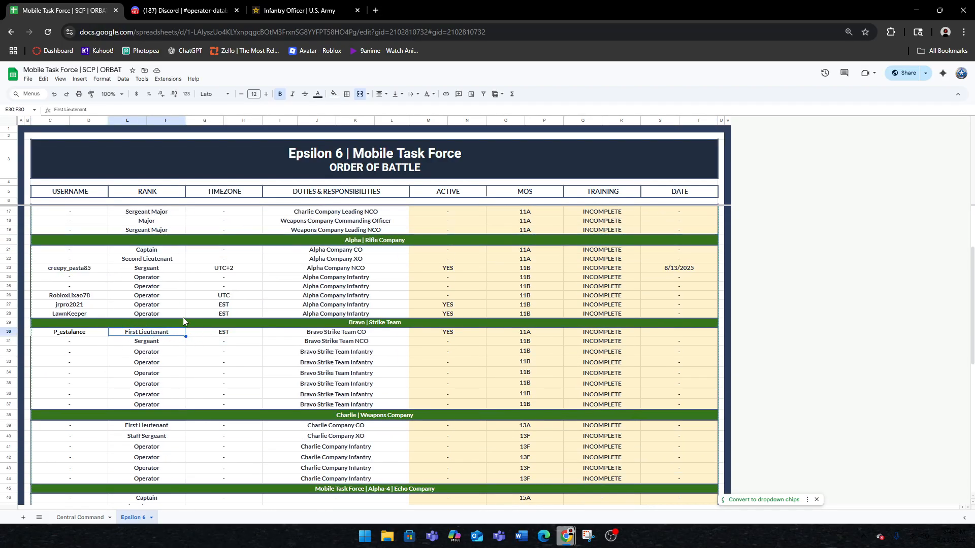
scroll(155, 316, down, 9)
click(223, 335)
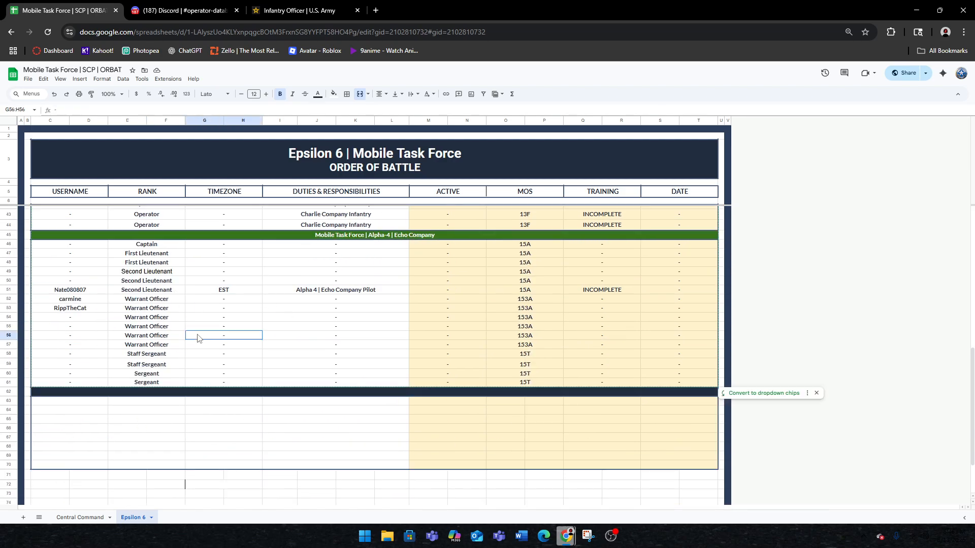
click(143, 282)
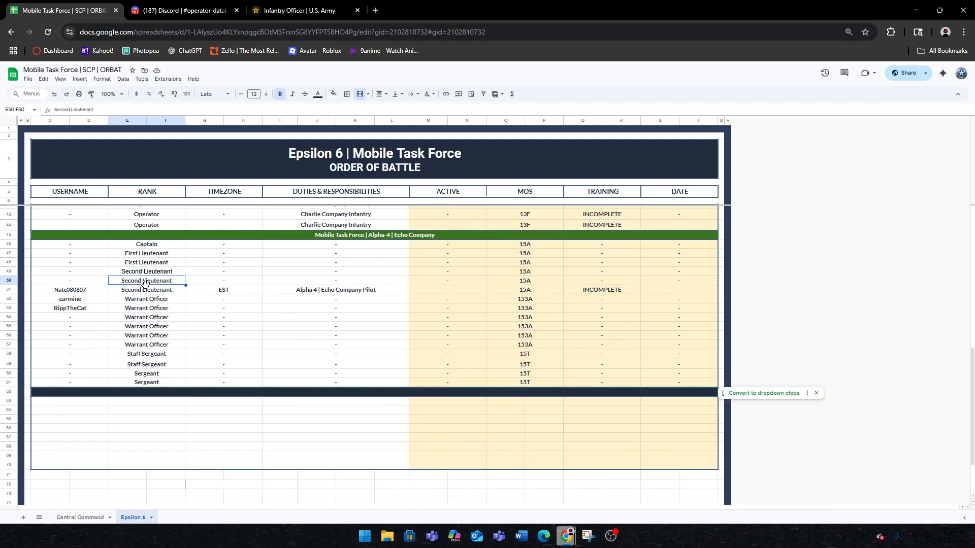
click(144, 289)
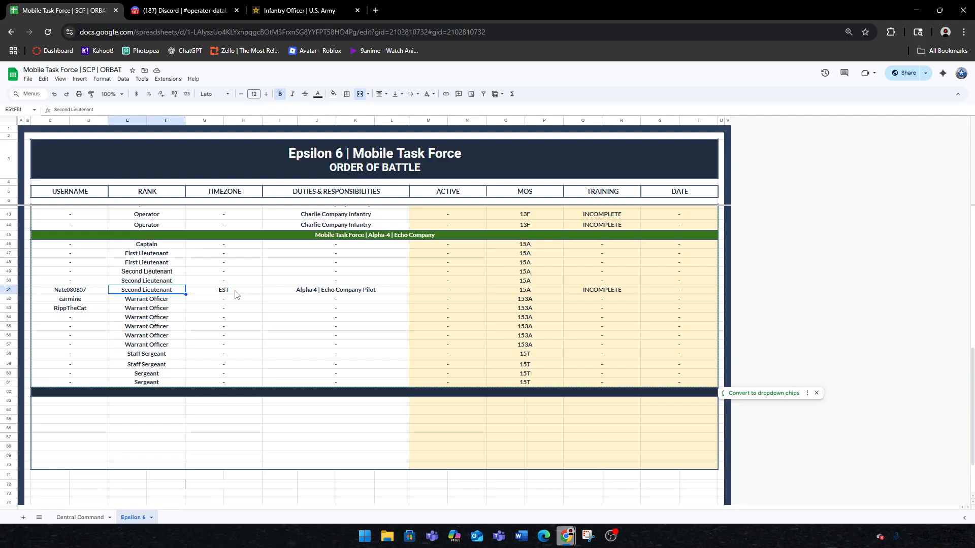
scroll(235, 295, up, 7)
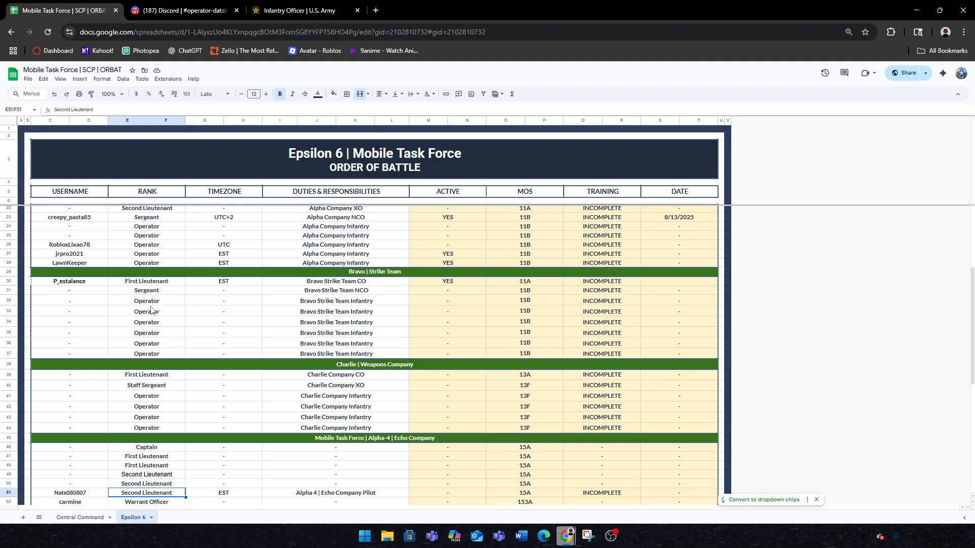
click(152, 311)
scroll(277, 332, down, 5)
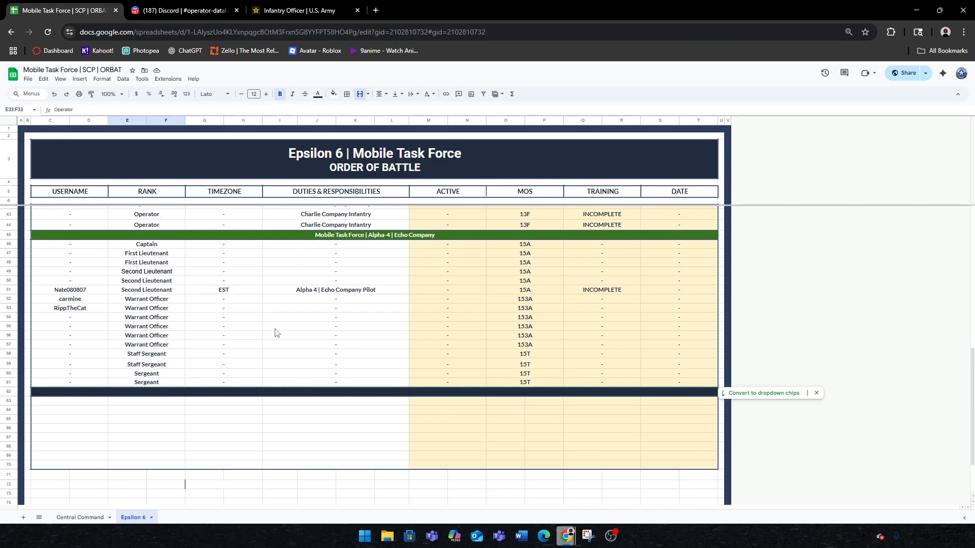
scroll(276, 332, up, 5)
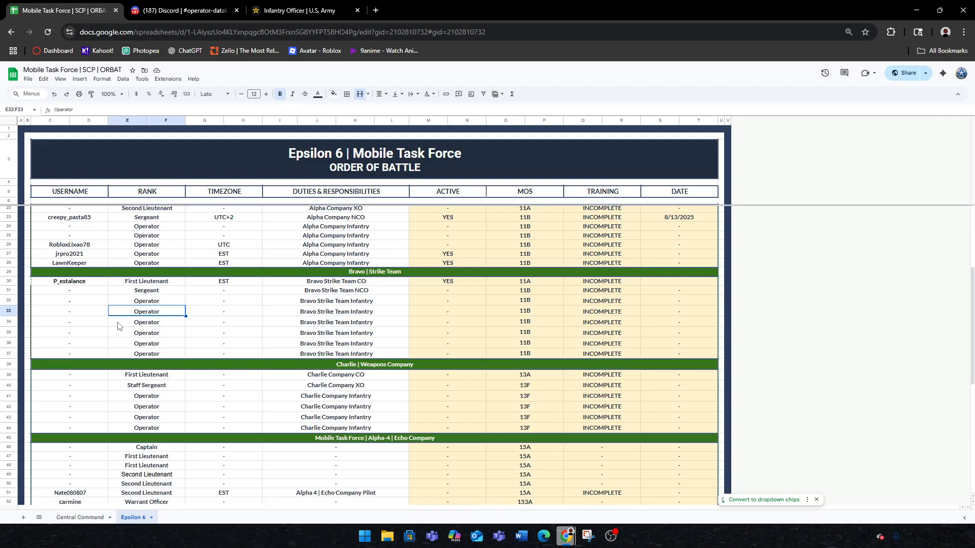
scroll(138, 327, down, 2)
scroll(152, 342, down, 3)
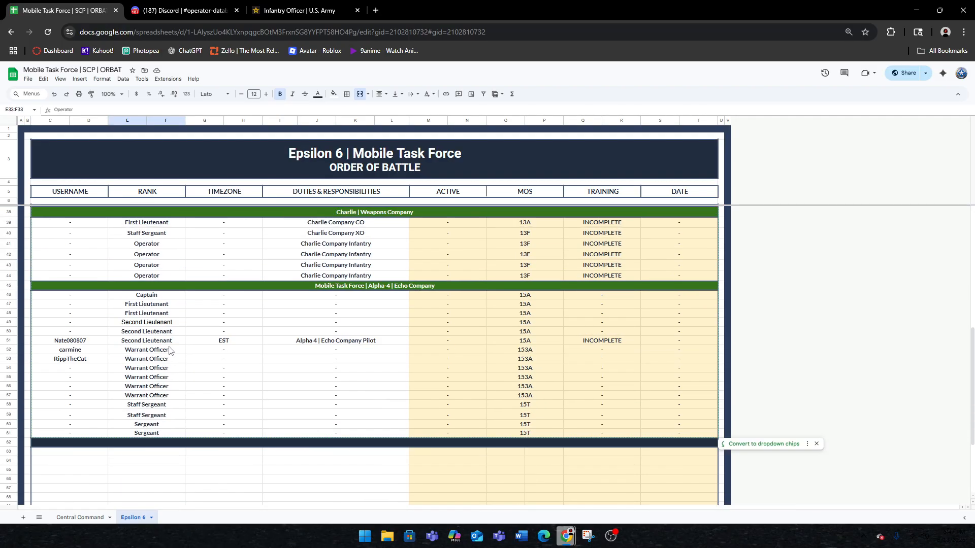
click(170, 350)
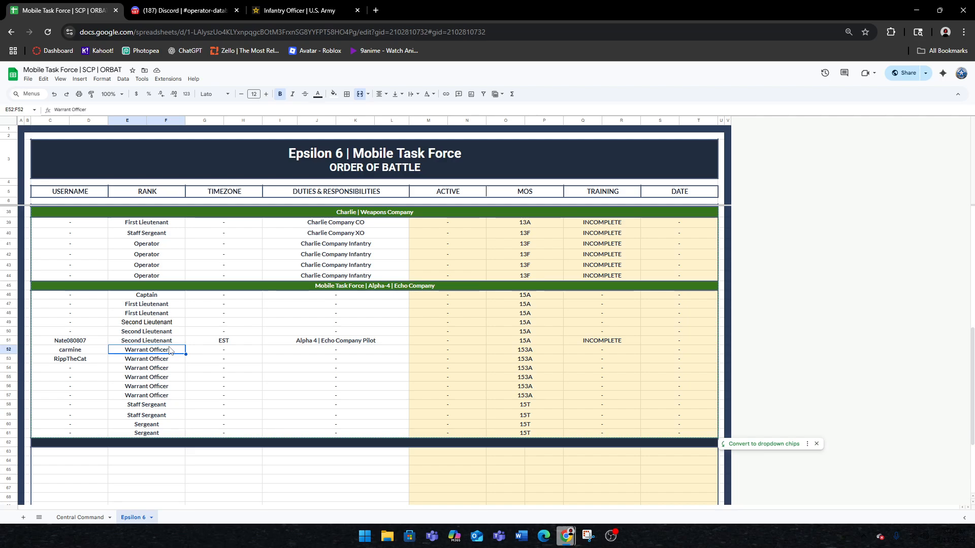
Skim the active, duties and timezone entries across the Alpha, Bravo, Charlie and Echo sections.
scroll(435, 297, up, 5)
click(436, 303)
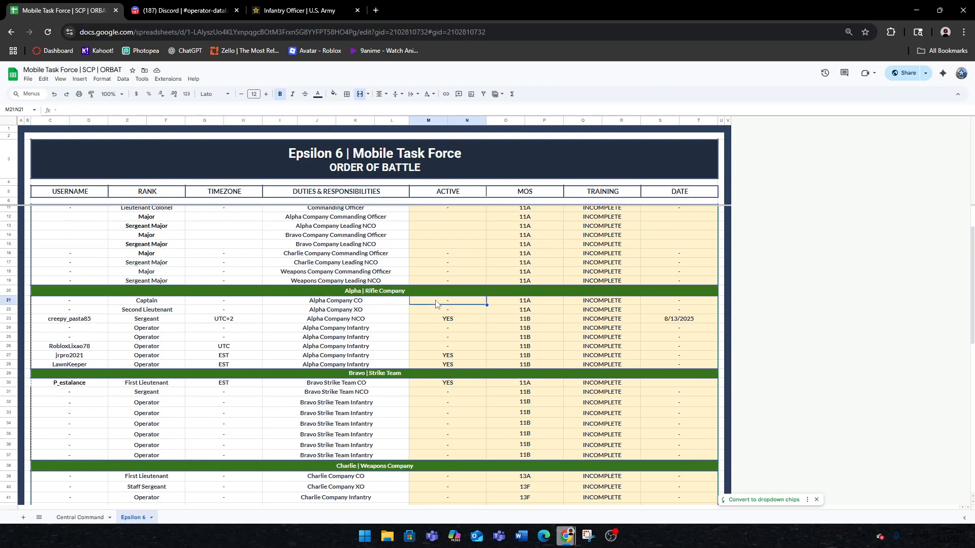
scroll(431, 303, up, 1)
click(329, 379)
scroll(281, 347, down, 6)
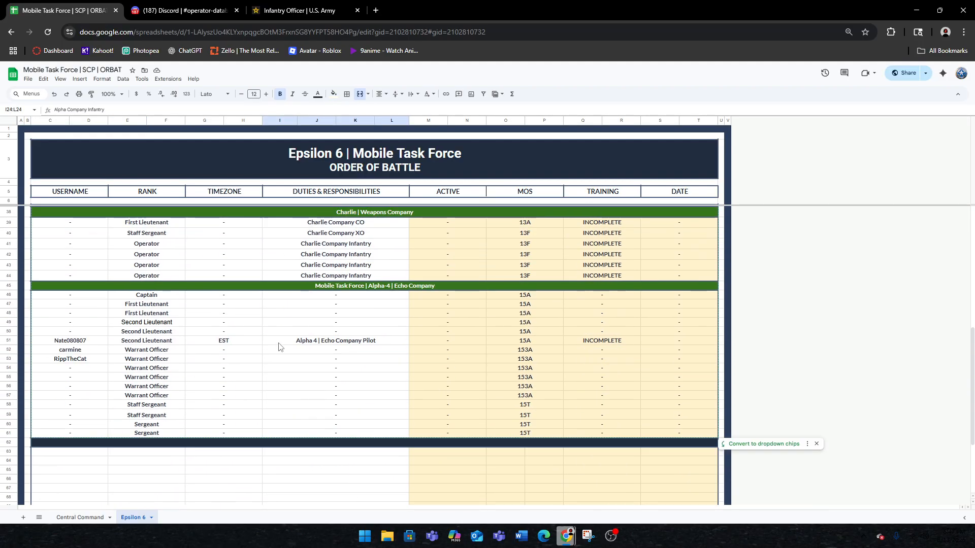
scroll(278, 347, up, 4)
click(213, 327)
scroll(187, 328, up, 2)
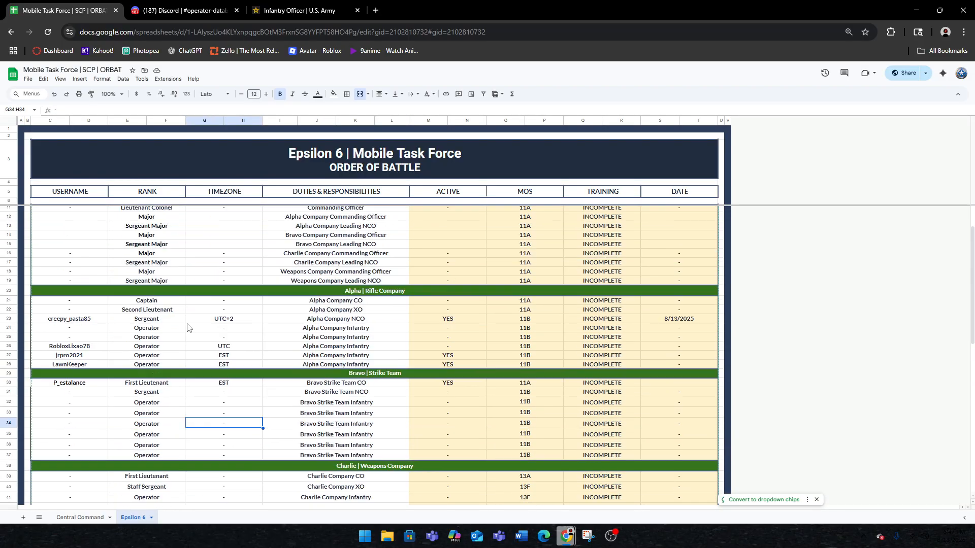
scroll(81, 311, up, 1)
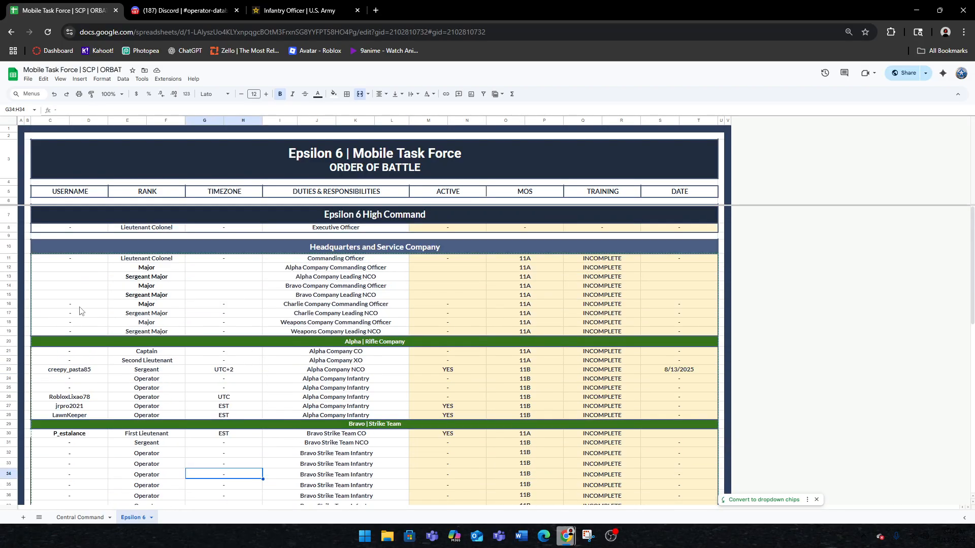
Examine the Headquarters and Service Company columns from username and rank through timezone, duties and active status.
click(162, 333)
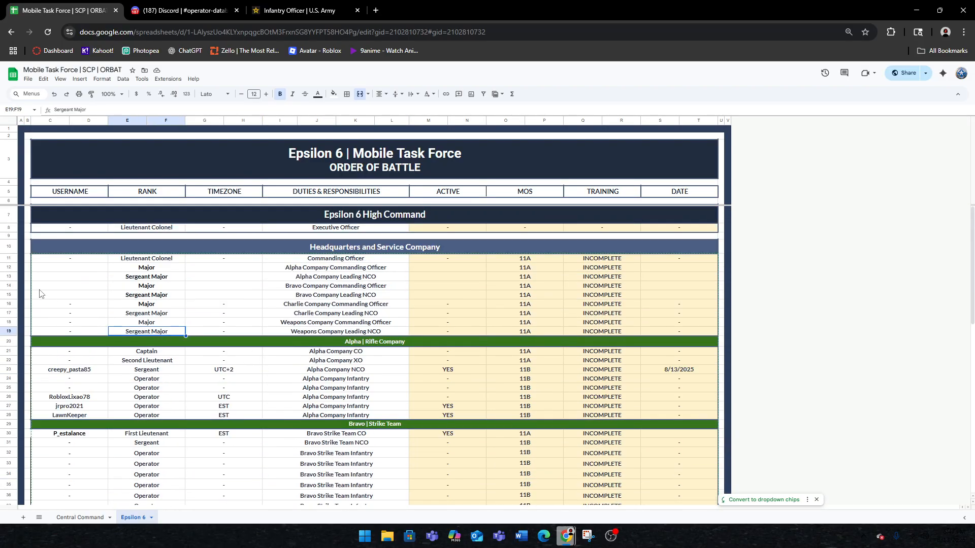
click(93, 271)
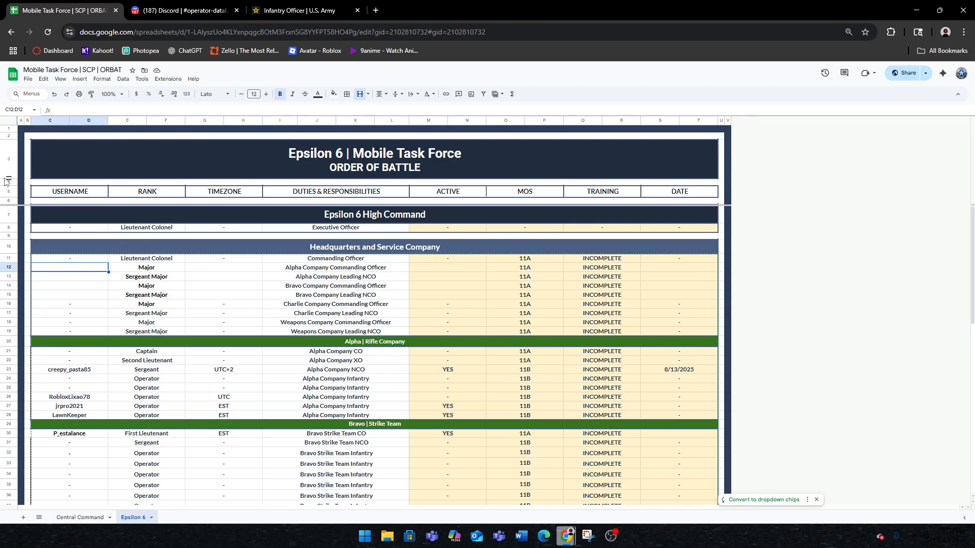
click(68, 193)
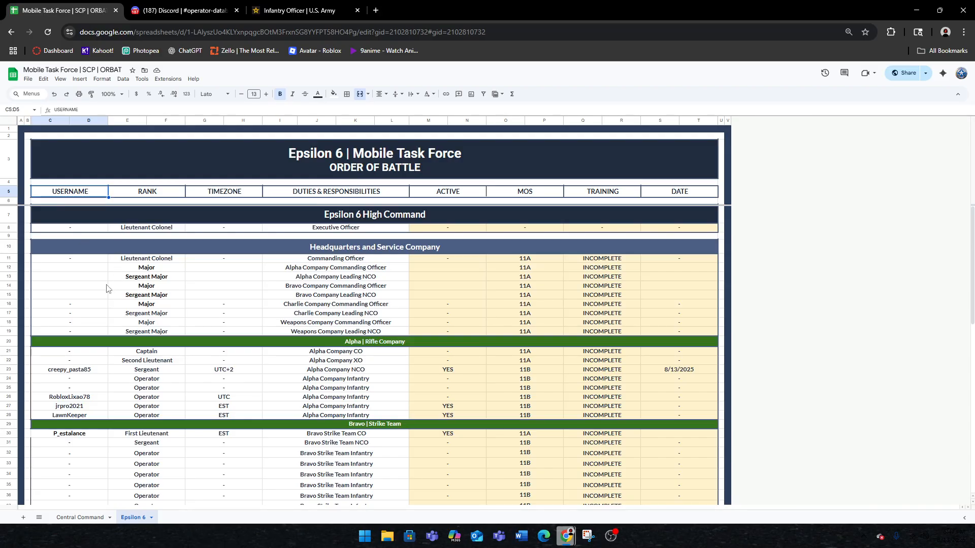
click(88, 279)
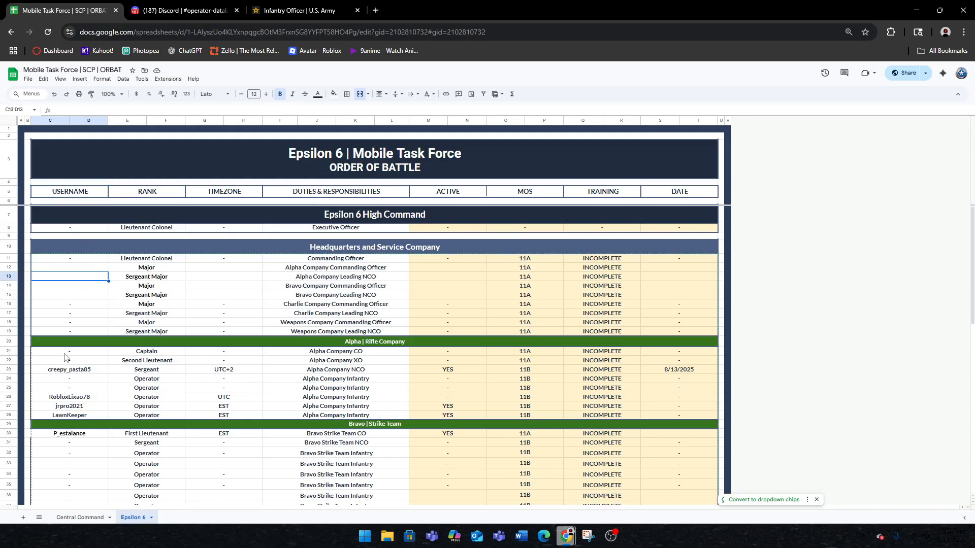
click(150, 268)
click(224, 270)
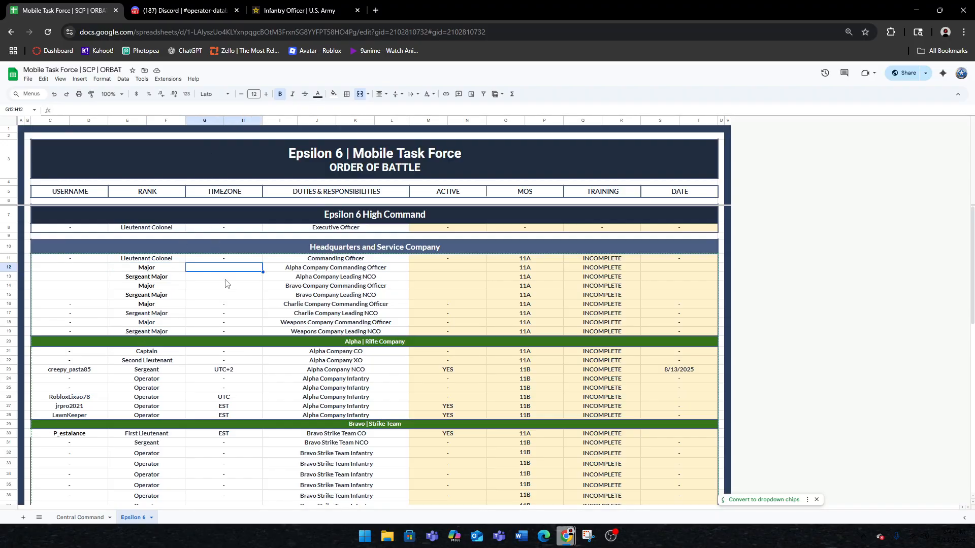
click(343, 278)
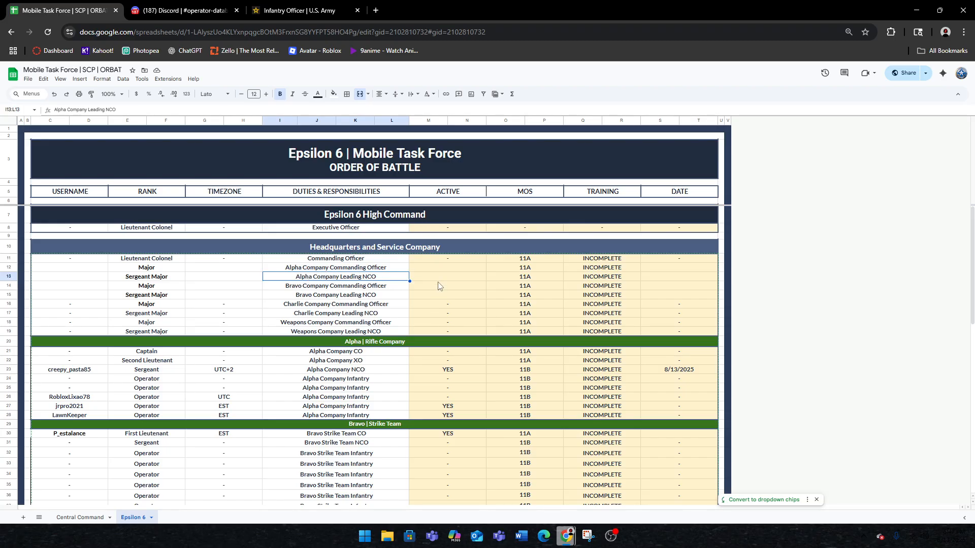
click(445, 268)
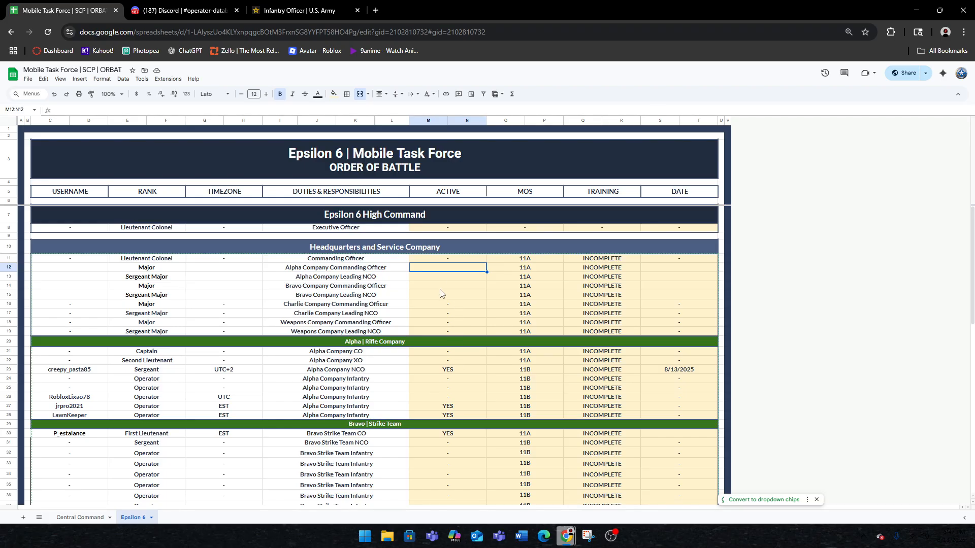
Check the MOS codes of the Headquarters and Service Company and Echo Company, consulting the U.S. Army Infantry Officer page.
key(Right)
key(Down)
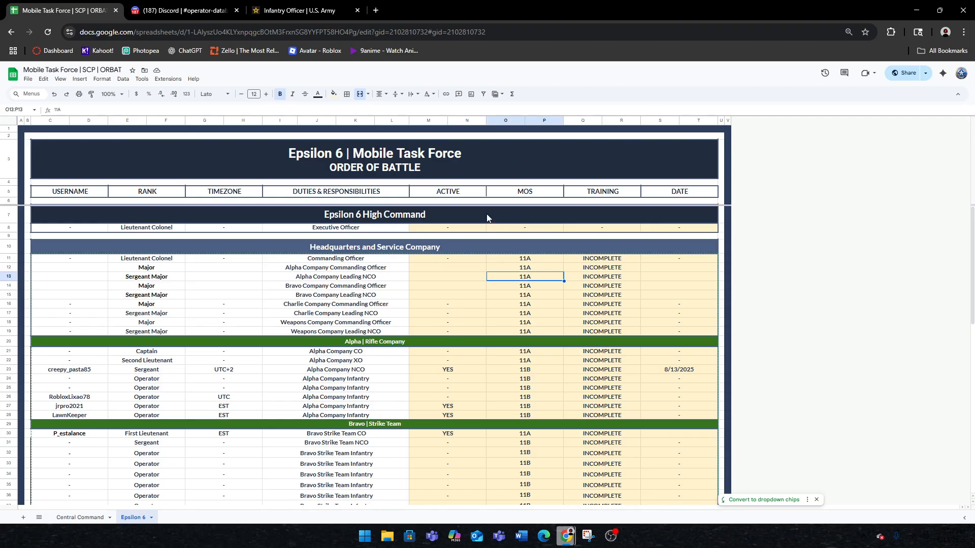
click(160, 6)
key(ctrl+Tab)
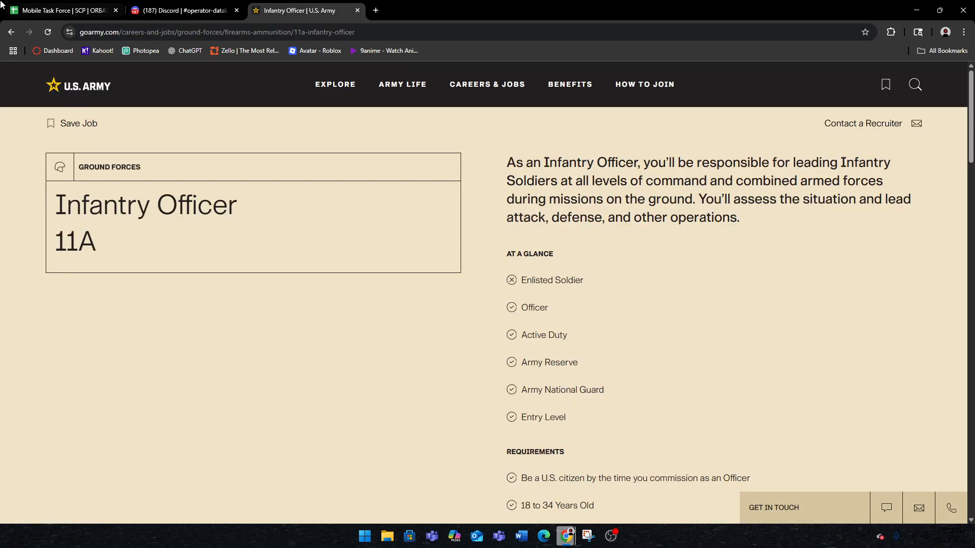
click(113, 5)
double_click(539, 280)
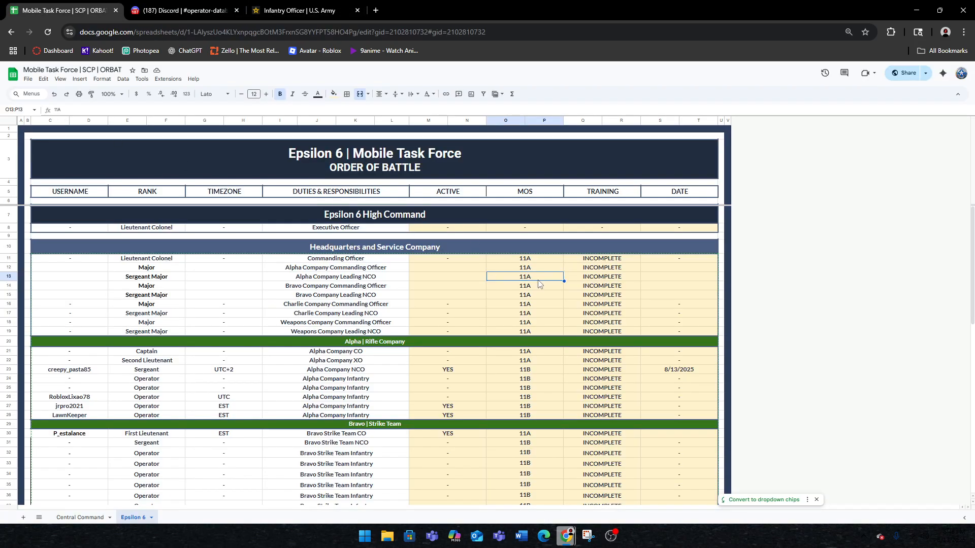
double_click(539, 279)
scroll(540, 253, down, 6)
click(531, 324)
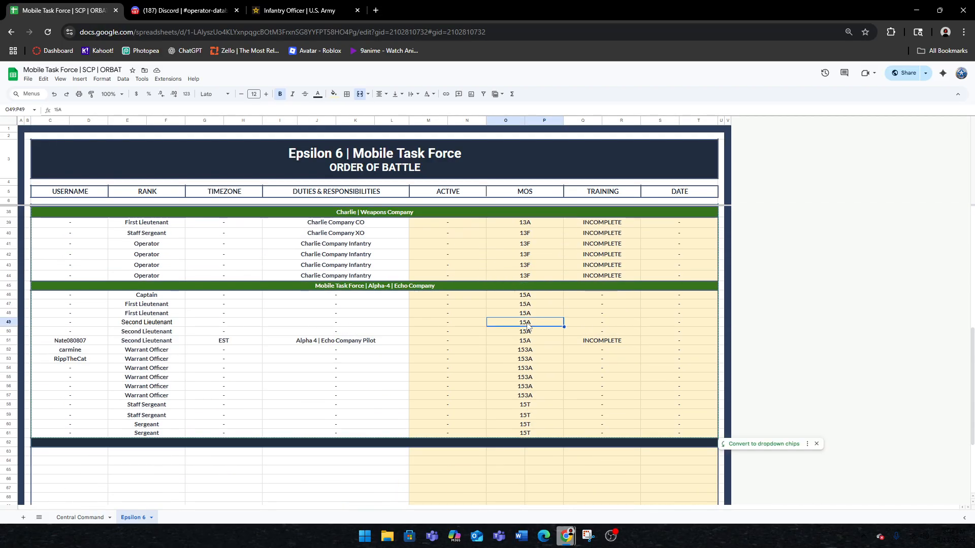
scroll(529, 326, up, 3)
scroll(531, 298, up, 4)
double_click(537, 295)
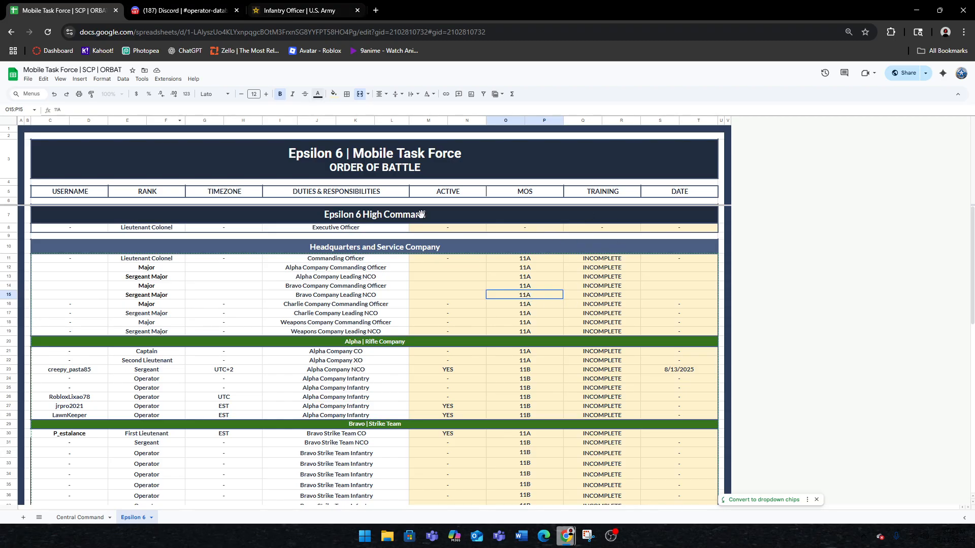
Look up the MOS code list in the mos channel of the Epsilon 6 Discord server and return to the roster.
click(183, 10)
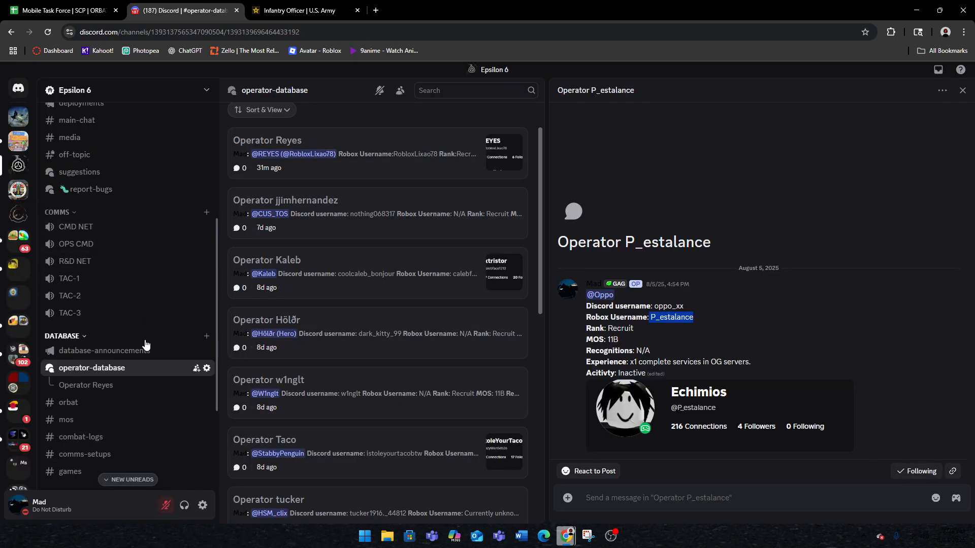
scroll(66, 288, down, 3)
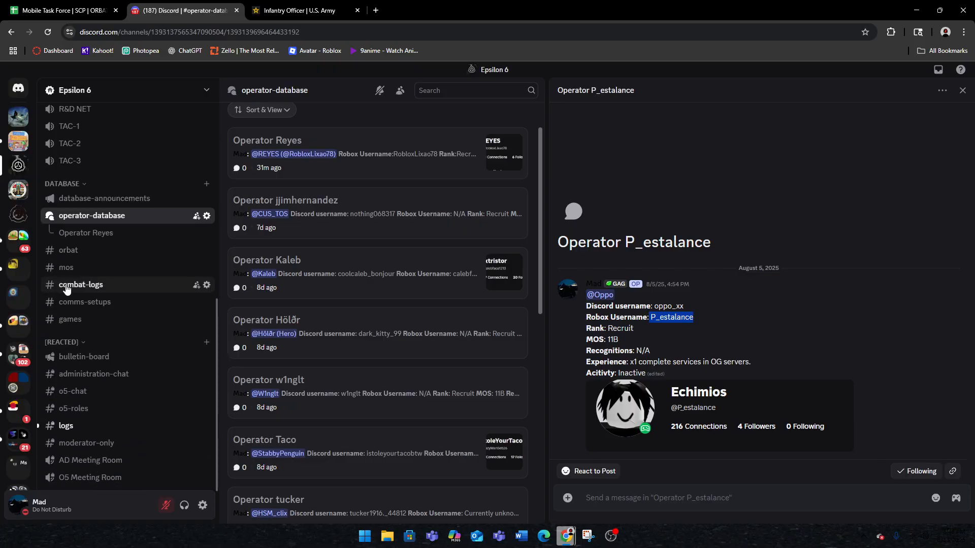
click(87, 266)
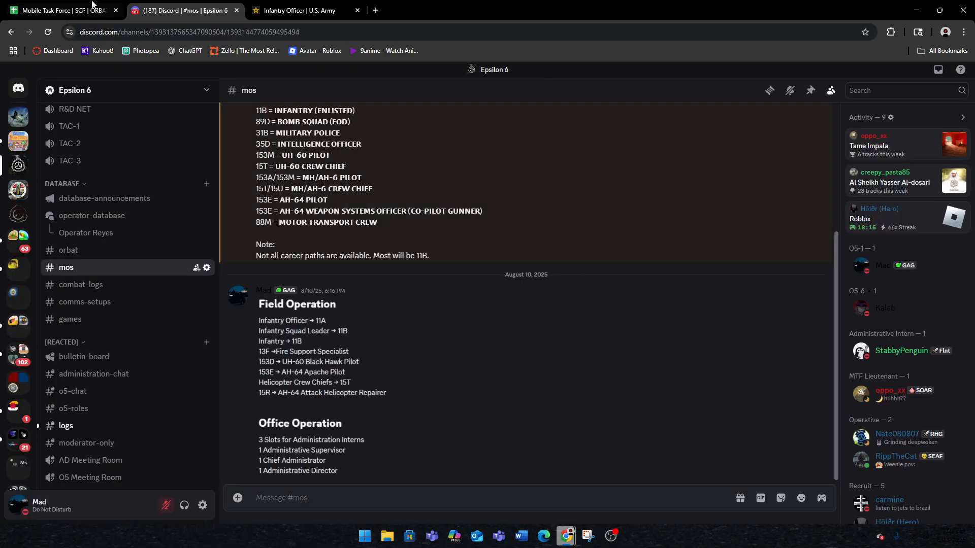
click(69, 9)
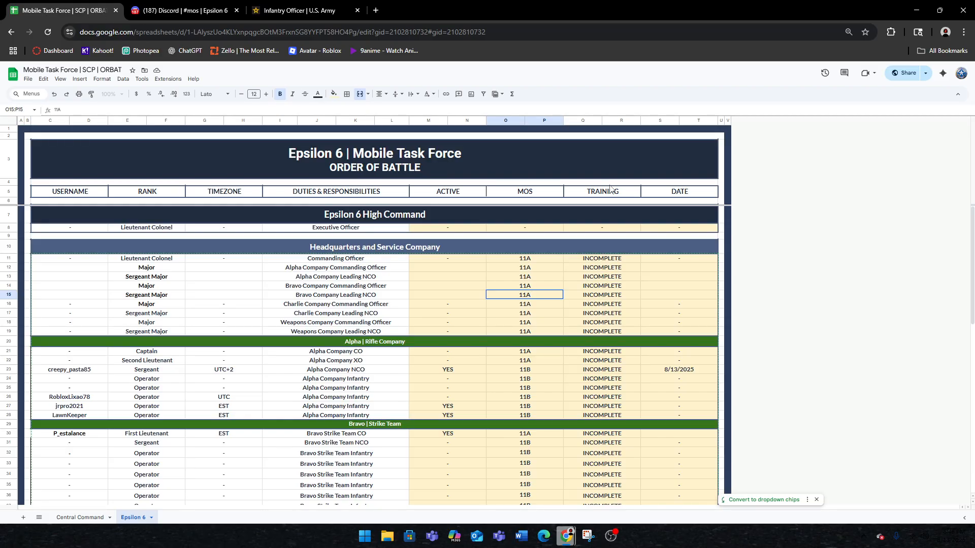
Examine the training and date cells of the Bravo Company leadership rows in the Headquarters and Service Company.
click(606, 298)
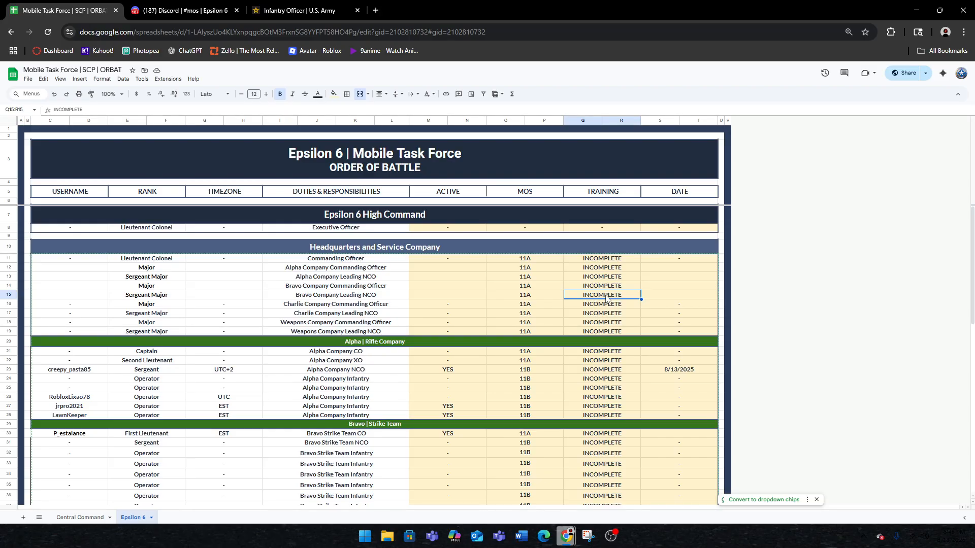
click(677, 286)
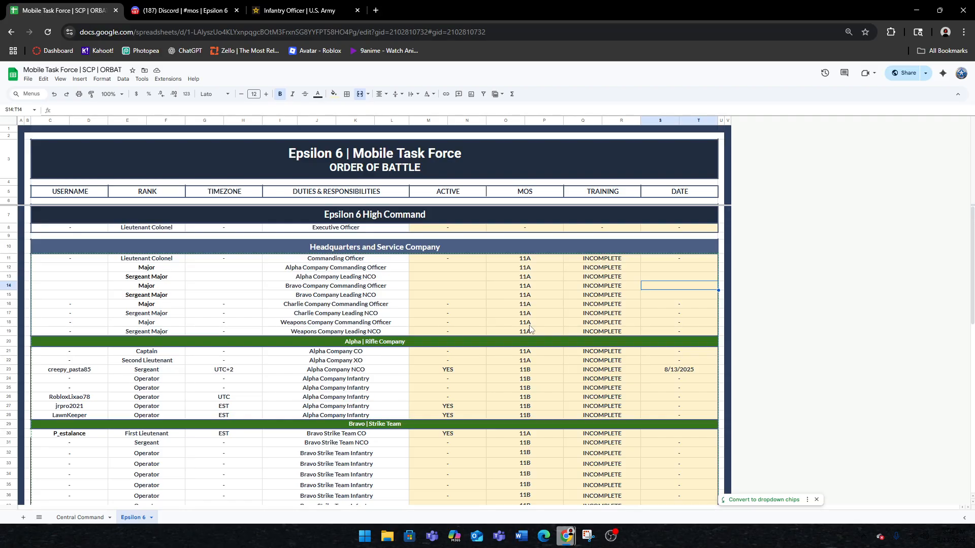
click(607, 297)
double_click(609, 293)
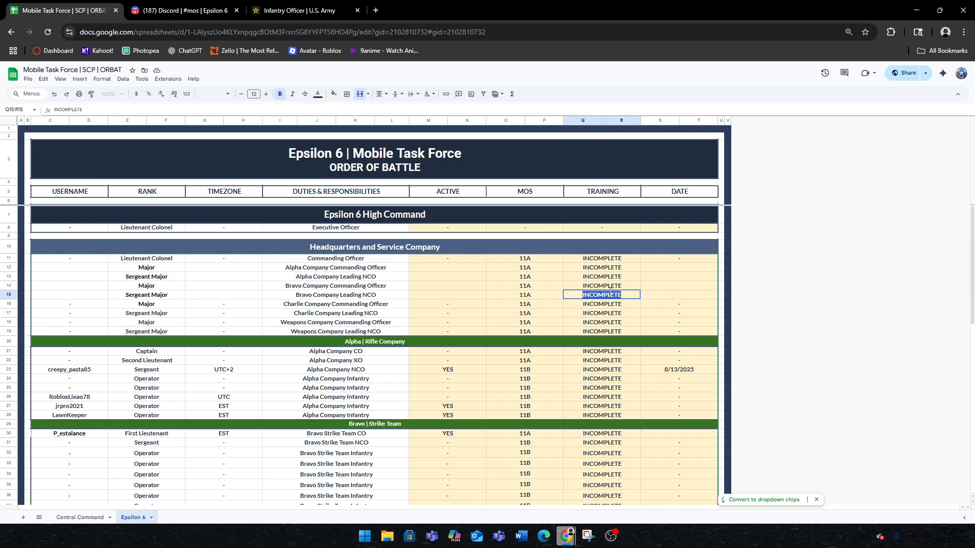
click(660, 299)
Review the roster from Bravo Strike Team down to Echo Company and switch to the mos channel in Discord.
scroll(438, 299, down, 4)
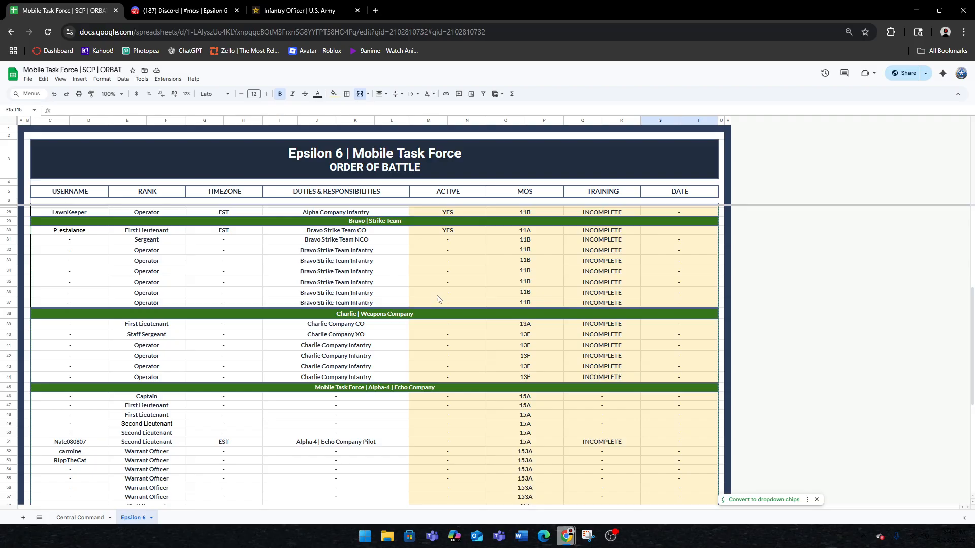
click(438, 300)
scroll(459, 304, down, 3)
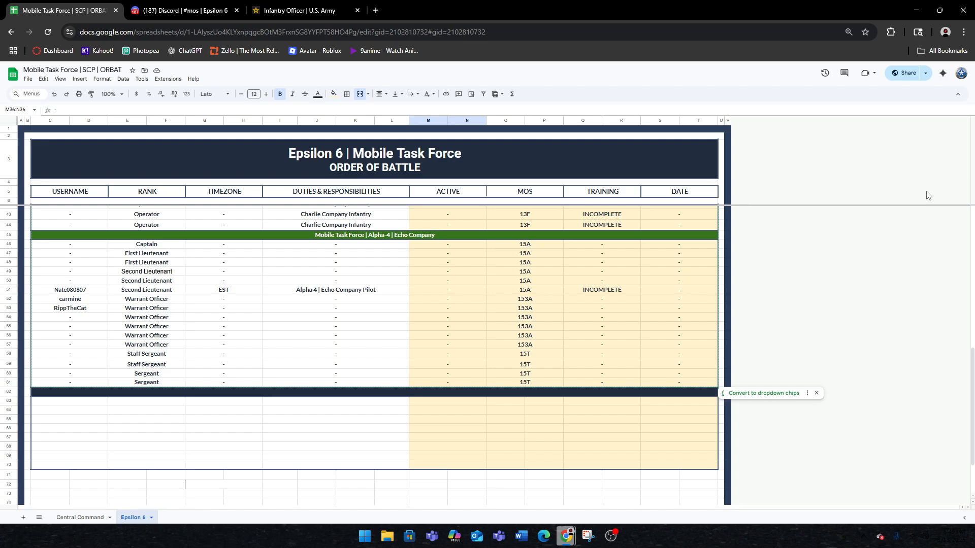
click(167, 11)
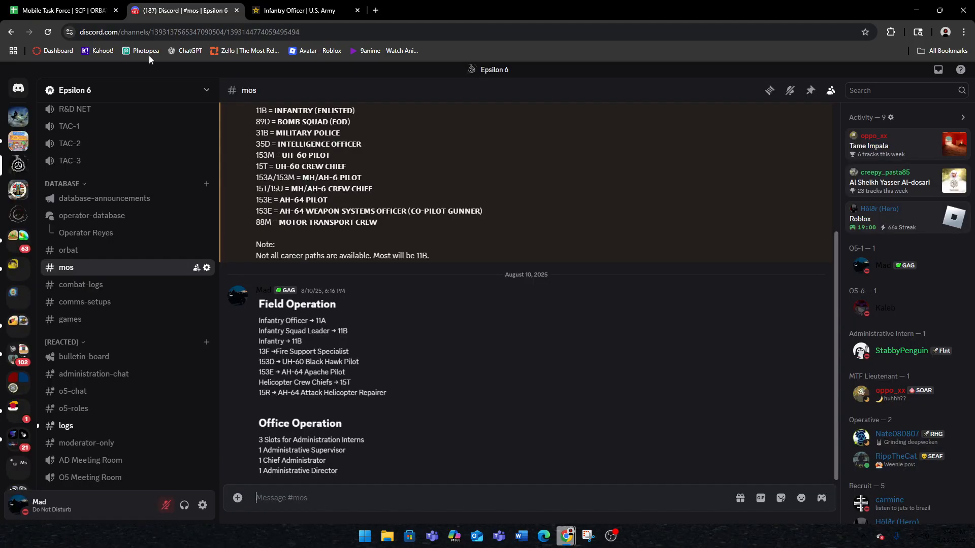
Return to the roster and fill the empty username cells of the Alpha and Bravo Company leadership rows in Headquarters and Service Company with "-".
mouse_move(82, 269)
scroll(102, 406, up, 5)
click(63, 10)
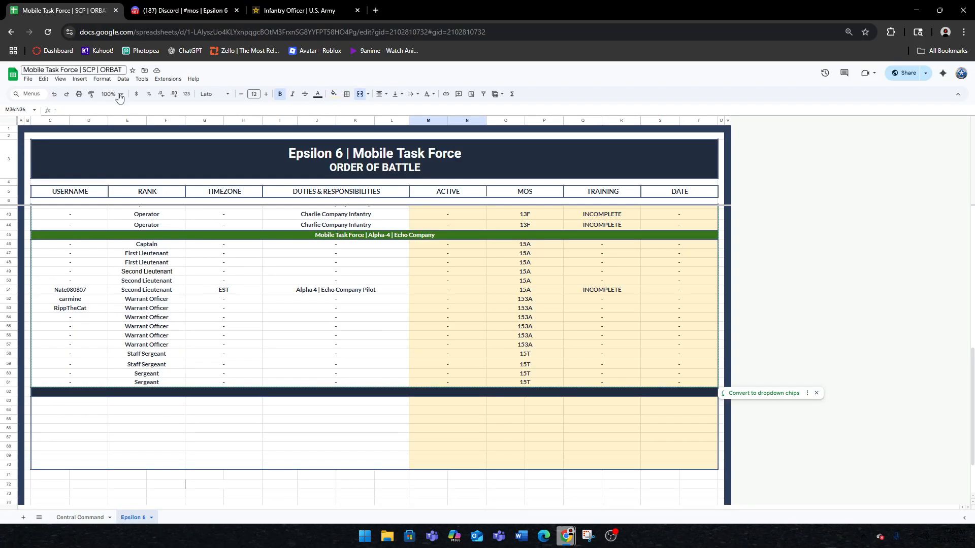
scroll(245, 309, up, 3)
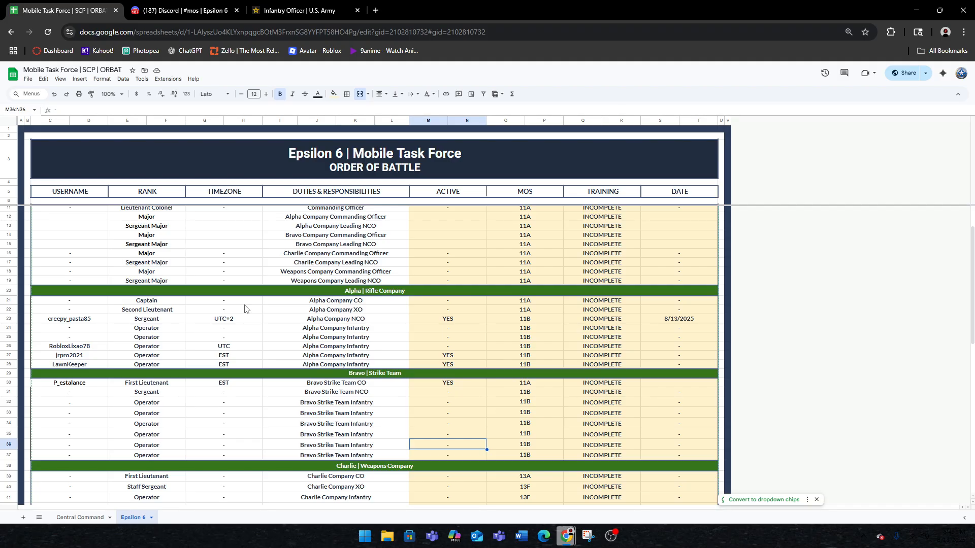
scroll(245, 309, up, 2)
click(43, 287)
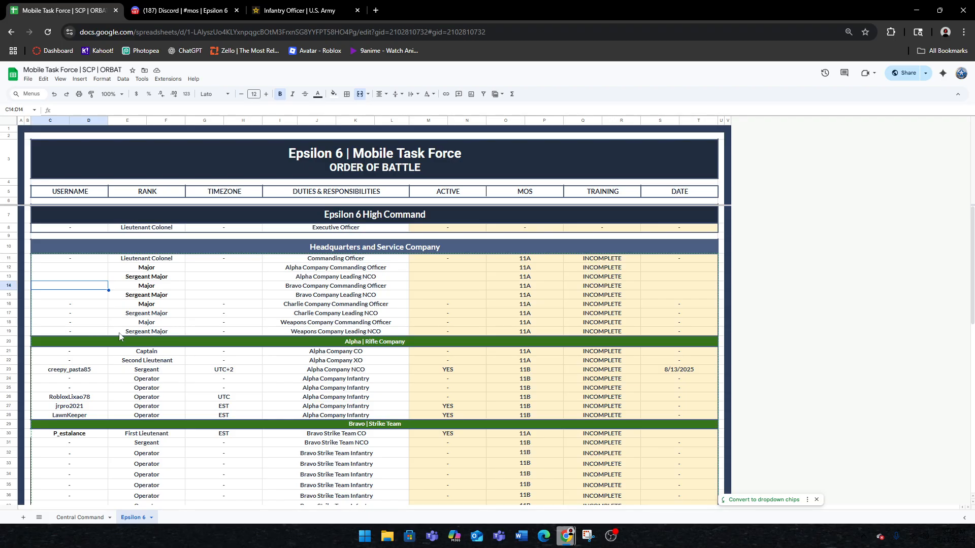
click(85, 296)
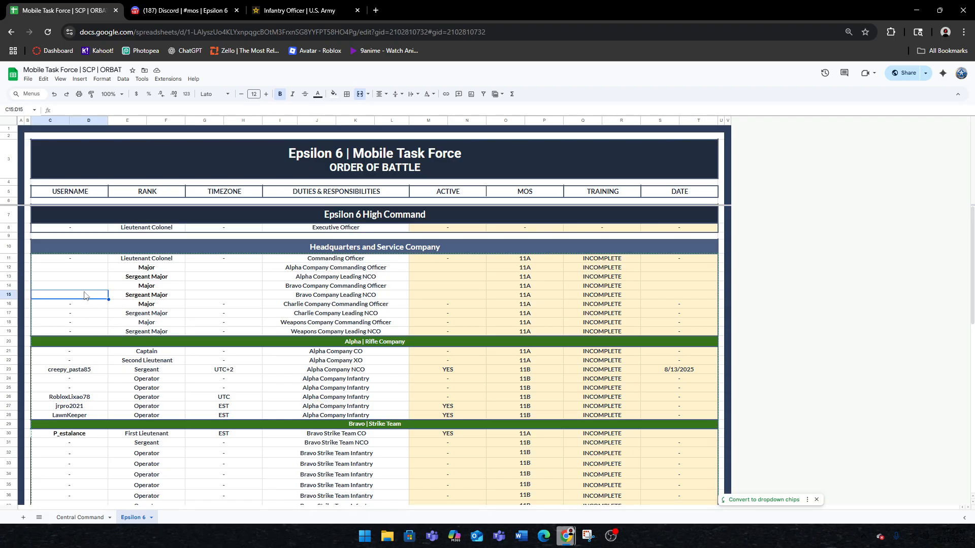
text(-)
key(Up)
text(-)
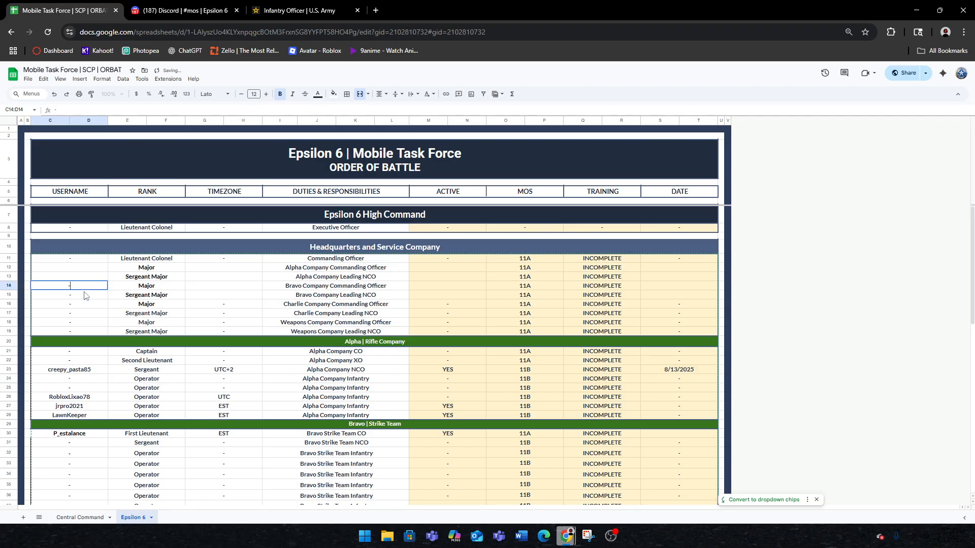
key(Up)
text(-)
key(Up)
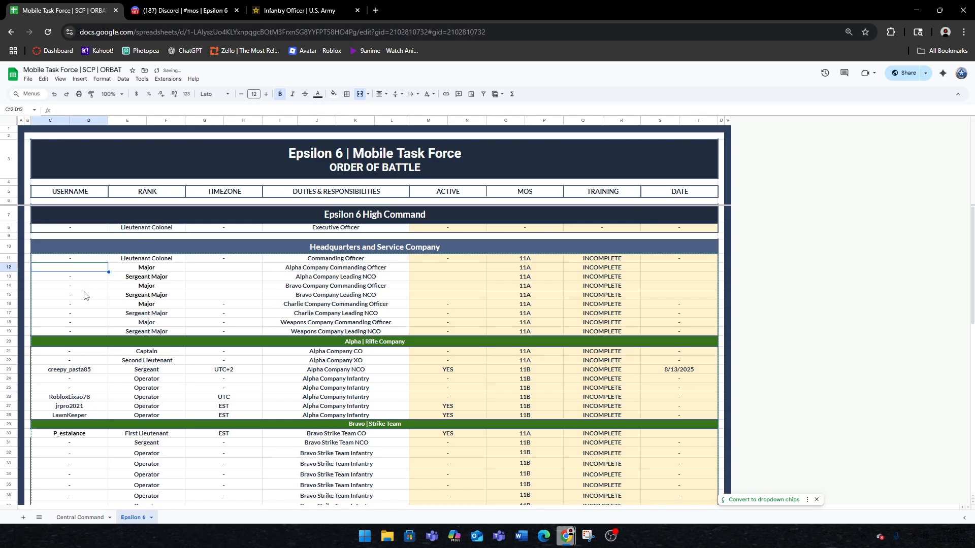
text(-)
Fill the empty timezone cells of the Alpha and Bravo Company leadership rows in Headquarters and Service Company with "-".
click(237, 297)
text(-)
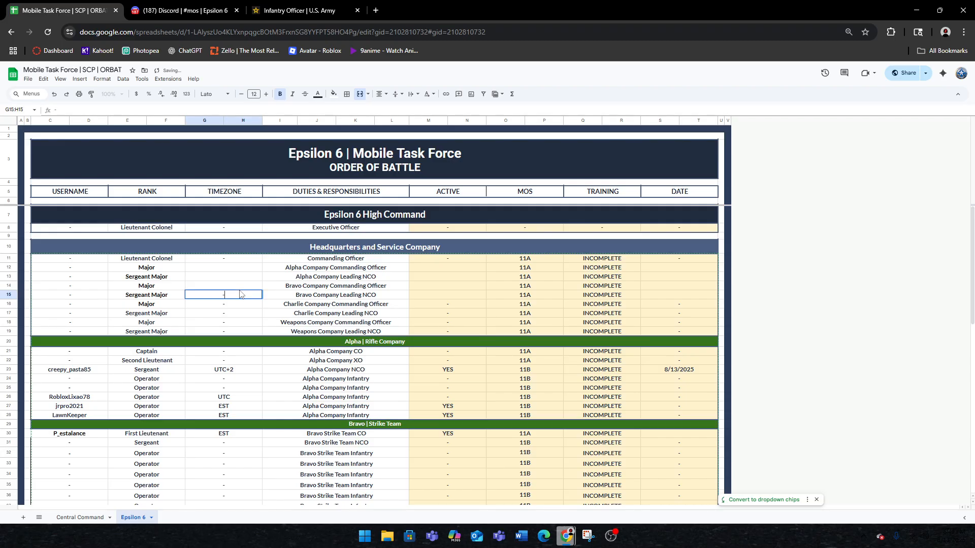
key(Up)
text(-)
key(Escape)
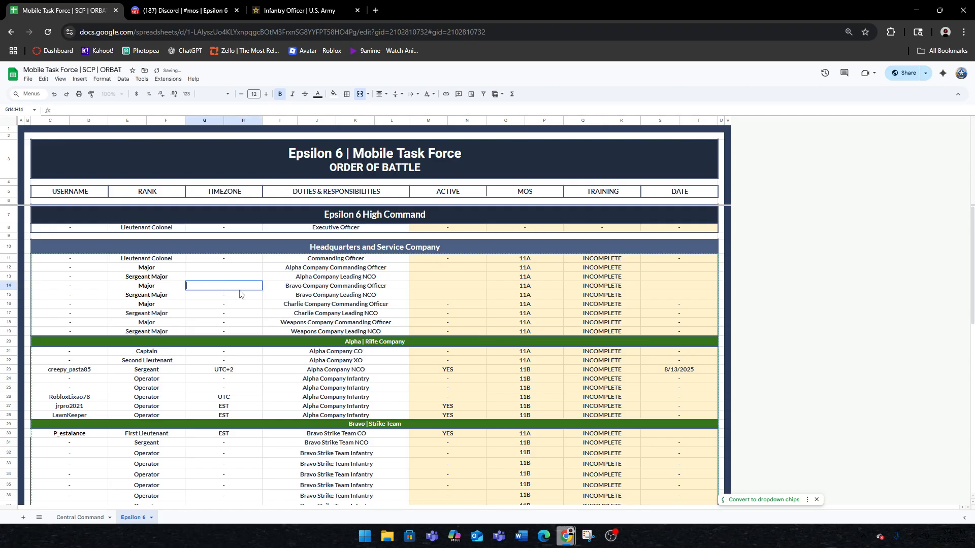
click(245, 278)
text(-)
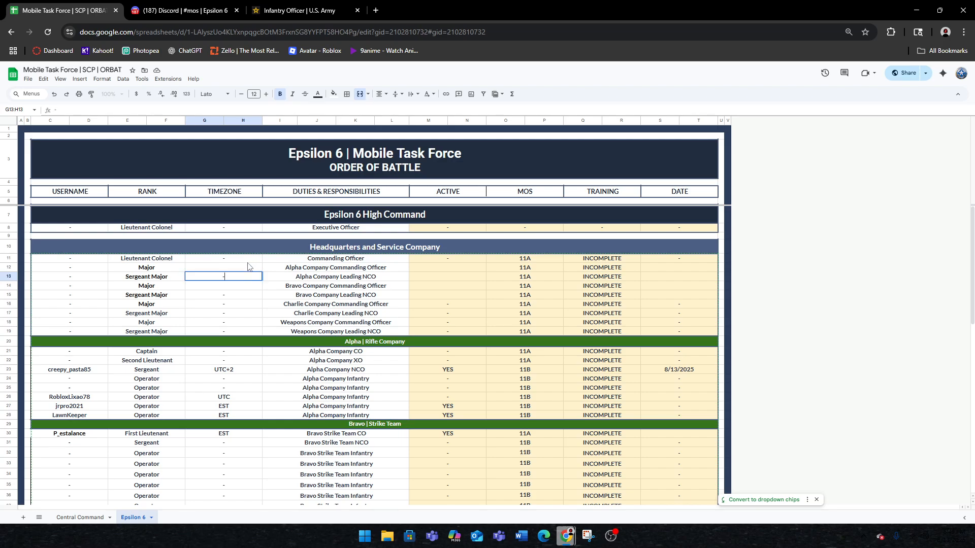
key(Up)
text(-)
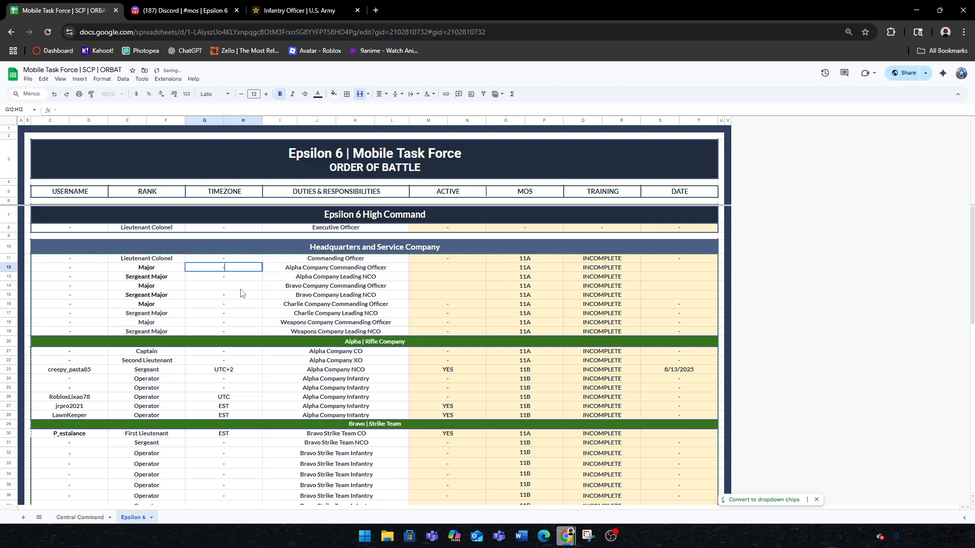
click(258, 287)
text(-)
click(257, 313)
Review the roster from High Command down to Echo Company, consulting the mos channel in Discord in between.
scroll(277, 317, down, 2)
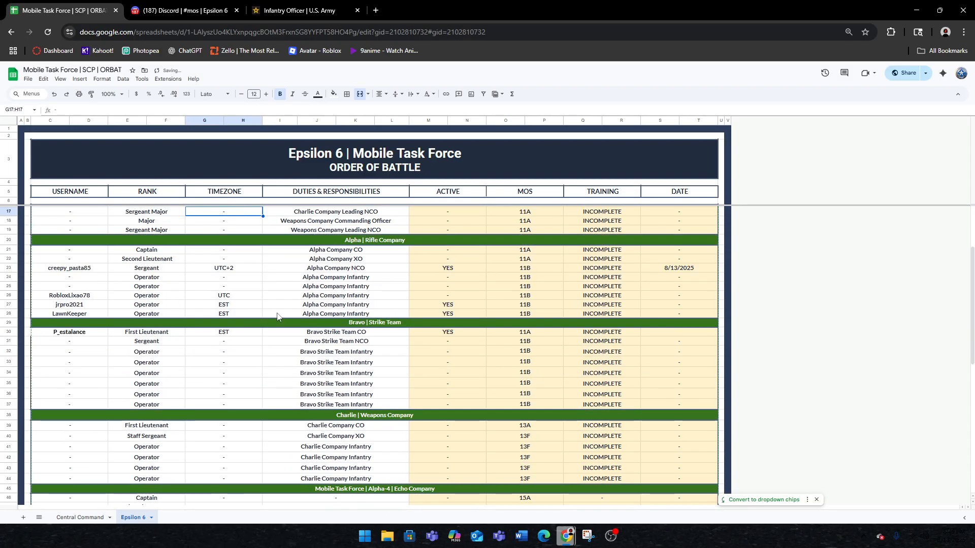
scroll(372, 275, up, 2)
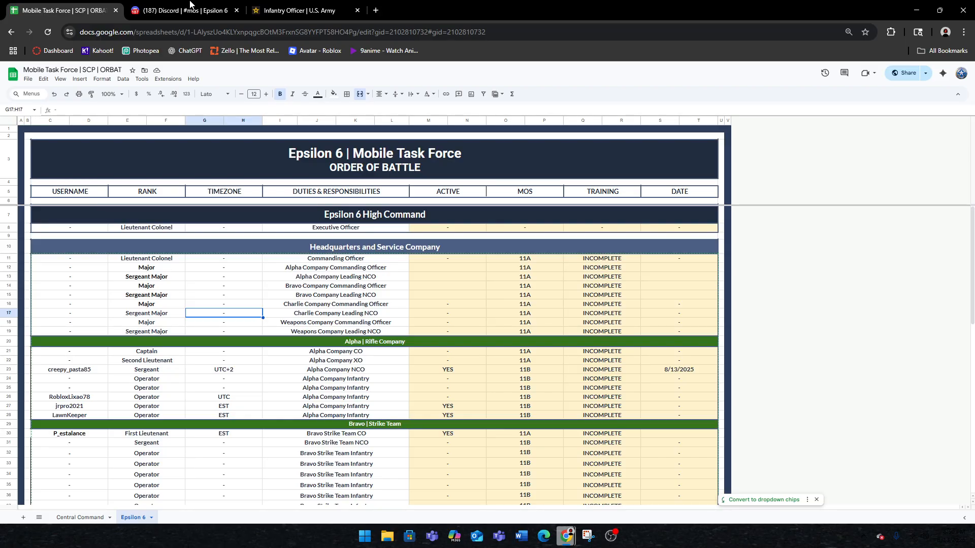
click(192, 8)
click(70, 7)
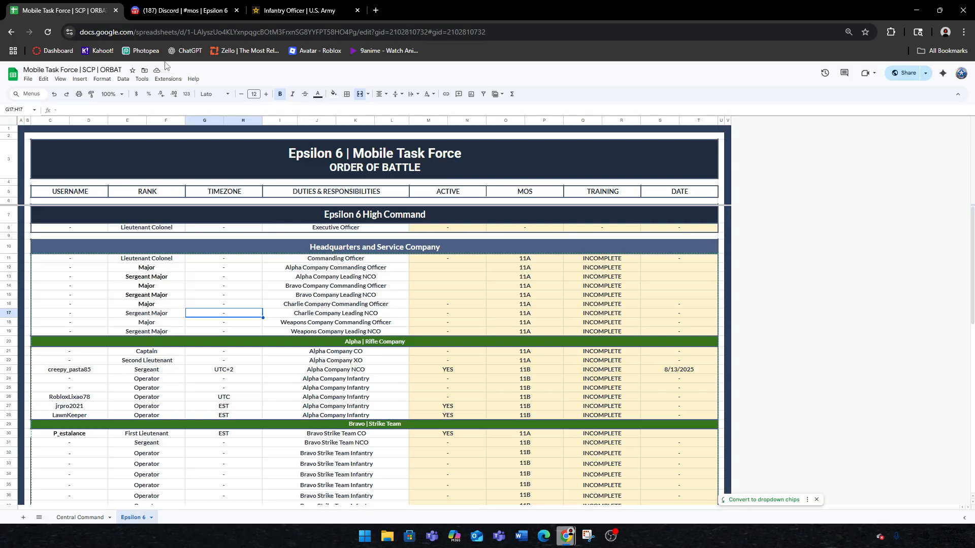
click(183, 10)
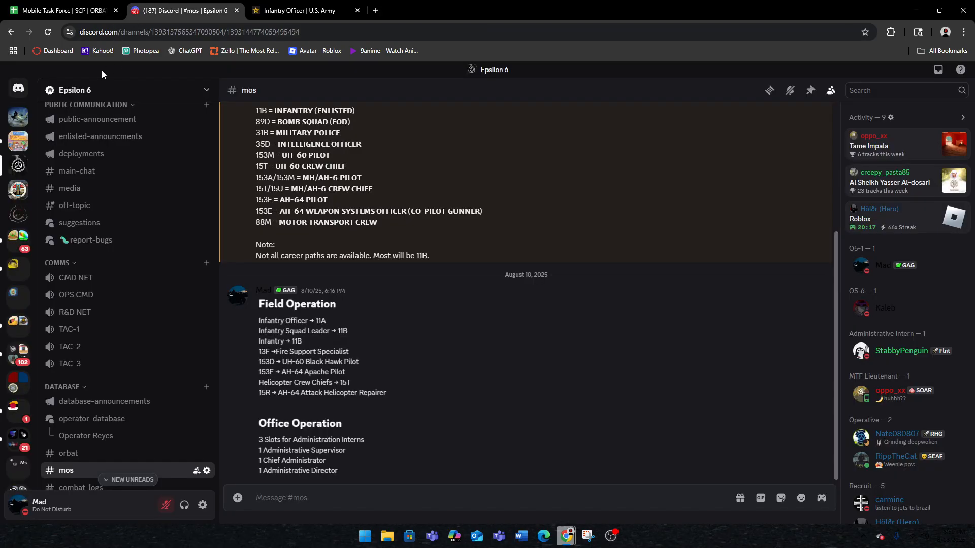
click(66, 10)
scroll(219, 252, down, 7)
click(218, 250)
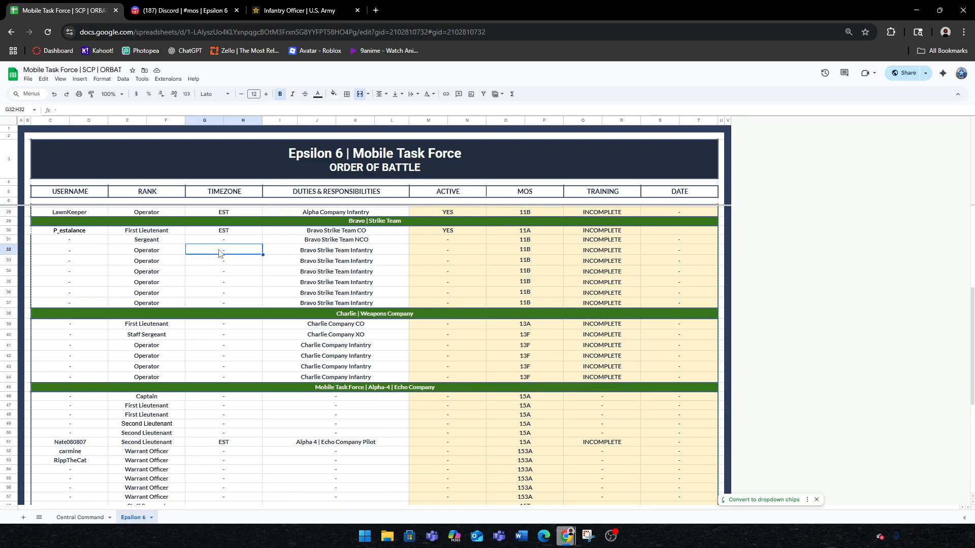
scroll(235, 267, up, 6)
scroll(234, 268, up, 2)
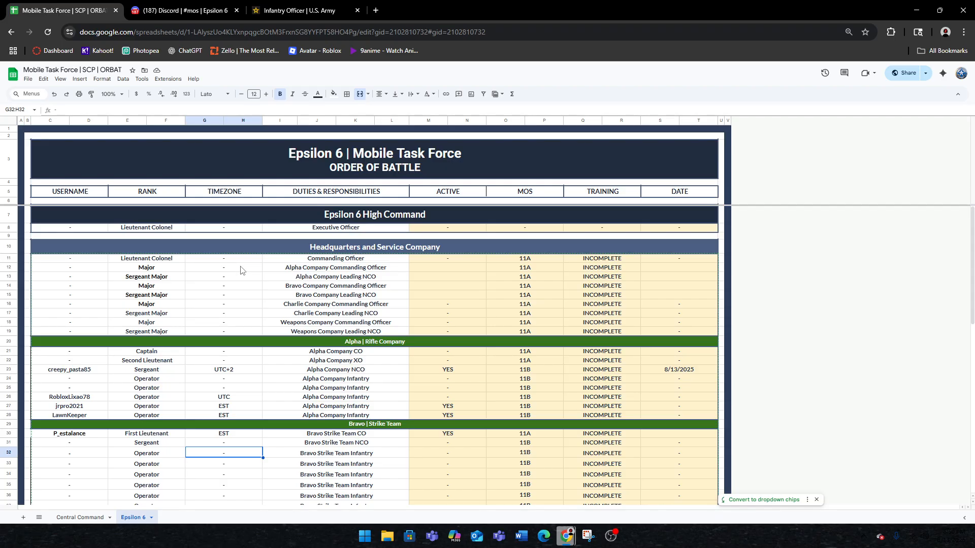
scroll(268, 259, down, 10)
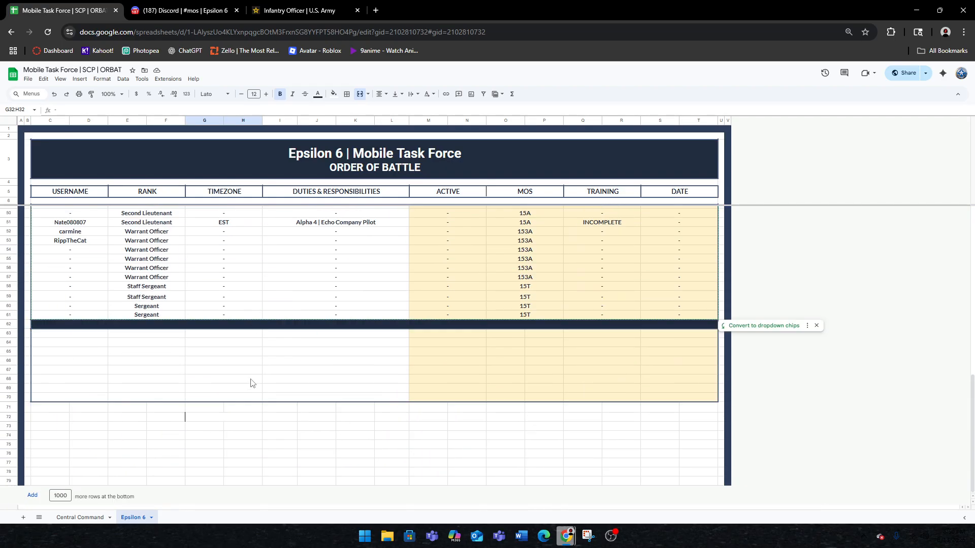
Open the o5-roles channel in Discord and read the council role descriptions from O5-1 onward.
click(155, 6)
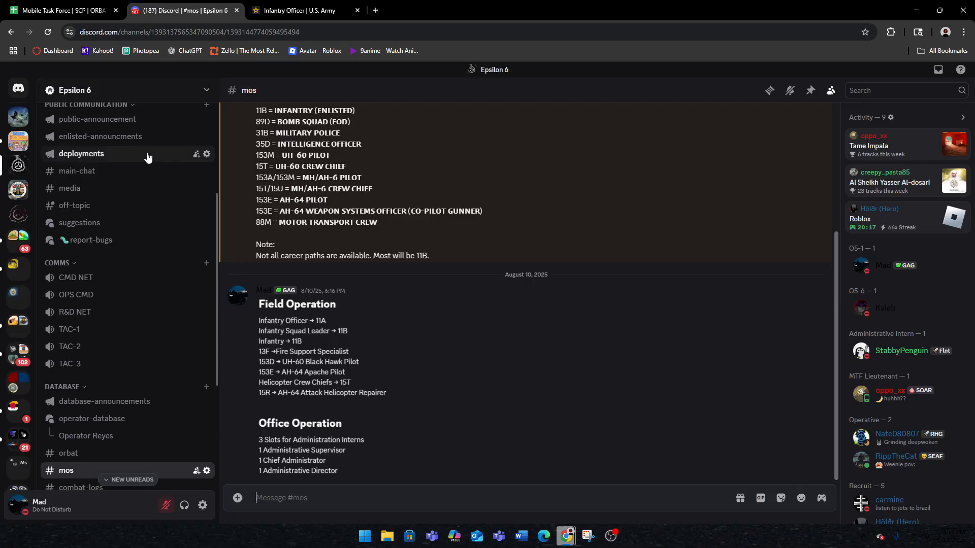
scroll(102, 305, down, 3)
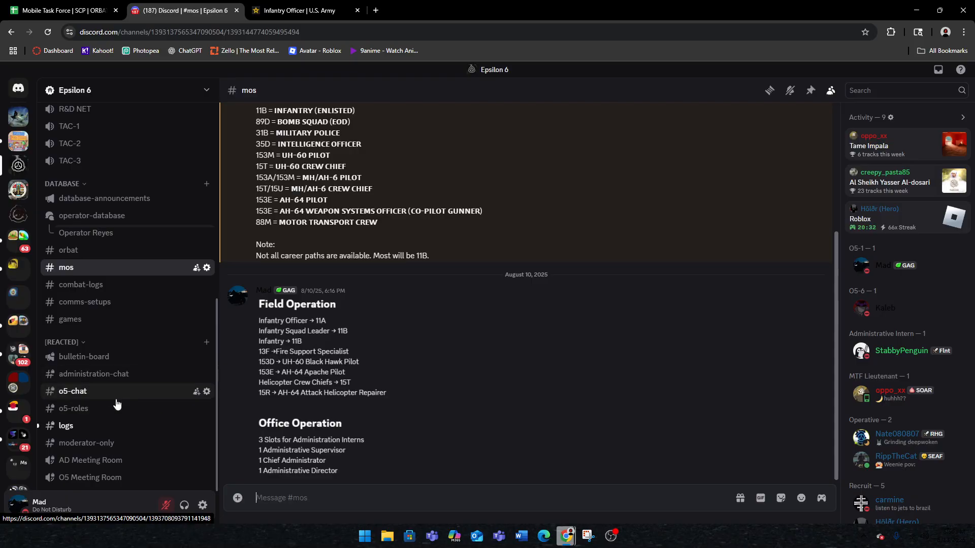
click(115, 391)
click(122, 409)
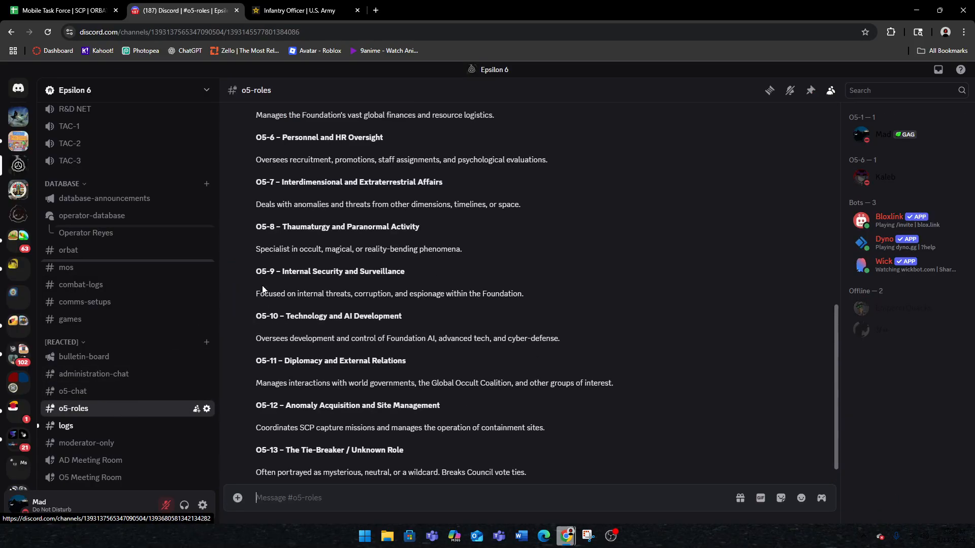
scroll(274, 295, up, 10)
drag(288, 370, 280, 369)
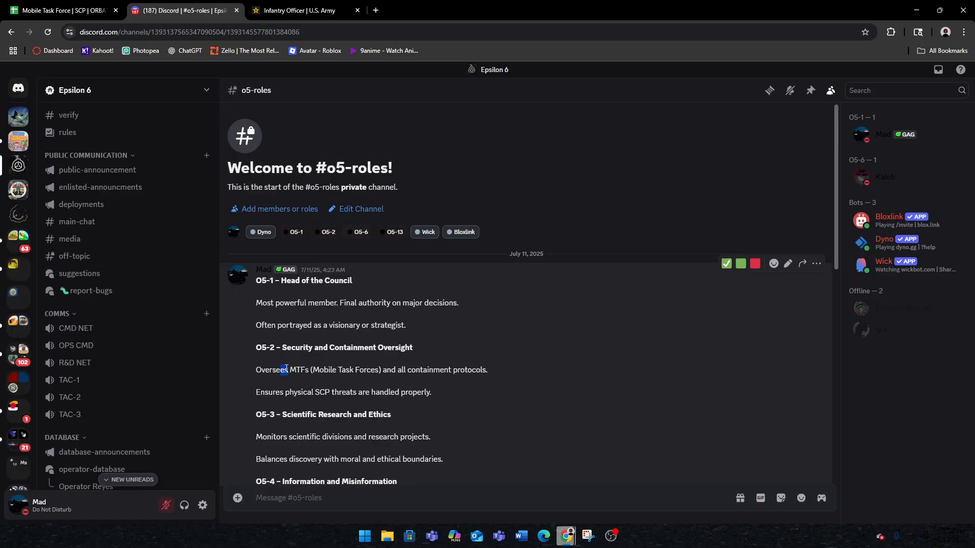
click(285, 384)
click(268, 374)
scroll(356, 353, down, 5)
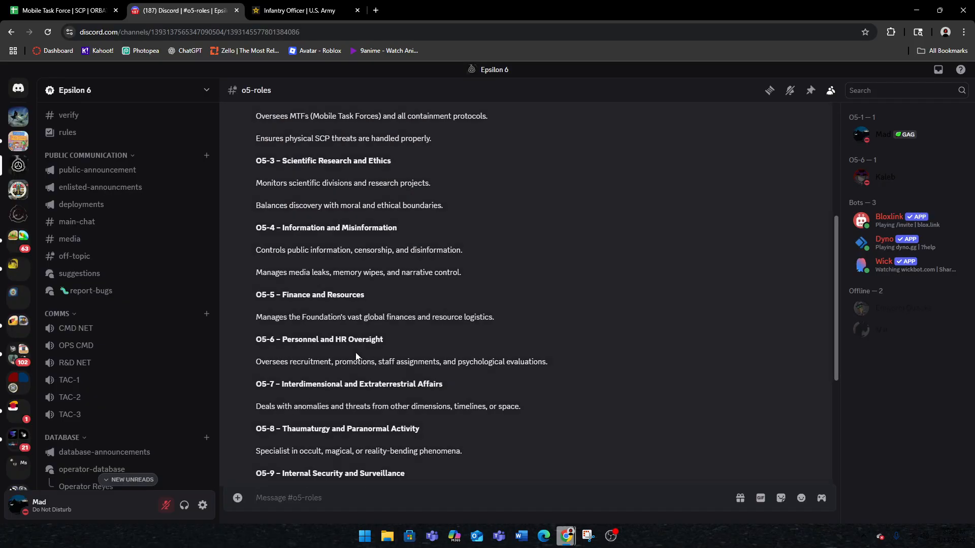
Read the remaining council role descriptions in the o5-roles channel, focusing on O5-12 and O5-13.
scroll(355, 355, down, 3)
scroll(355, 356, down, 2)
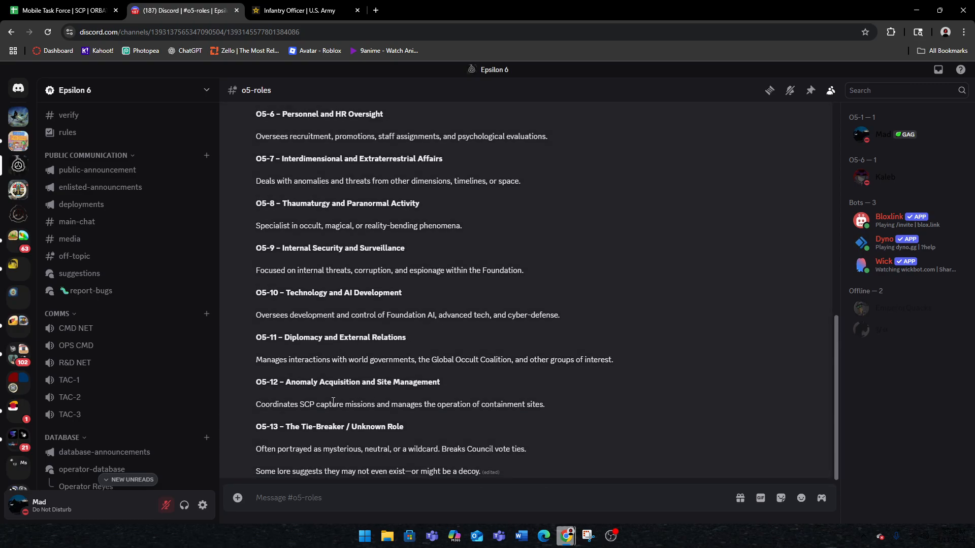
drag(343, 404, 398, 405)
click(375, 406)
double_click(295, 404)
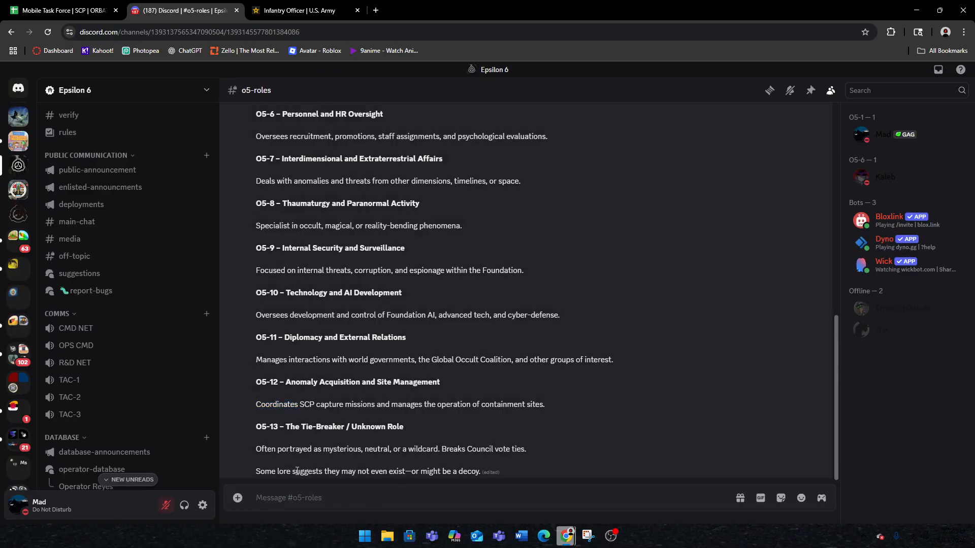
triple_click(276, 472)
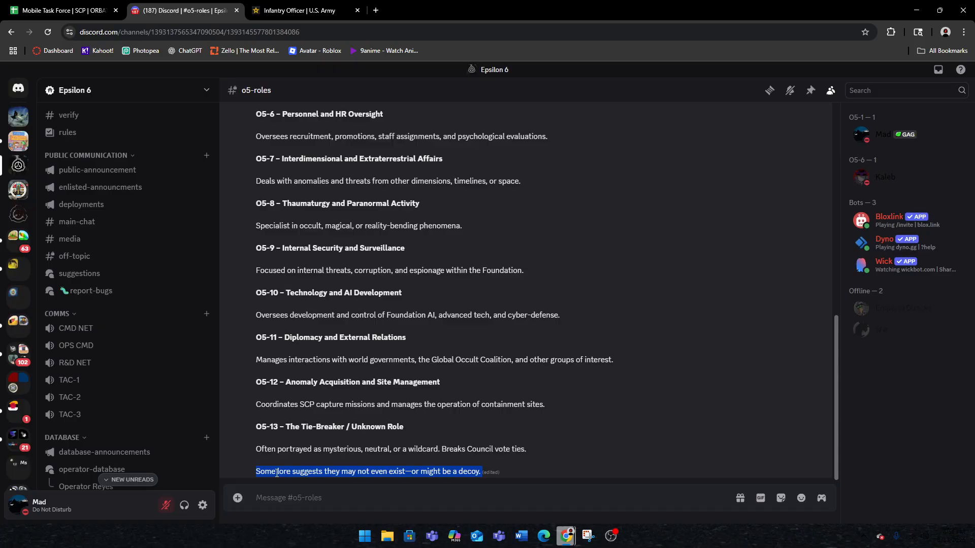
key(Return)
scroll(122, 382, down, 5)
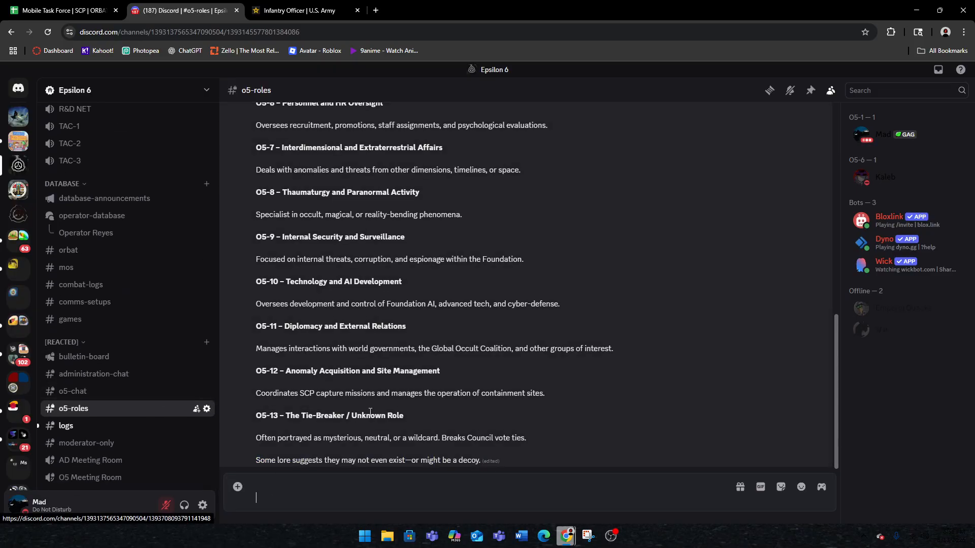
key(BackSpace)
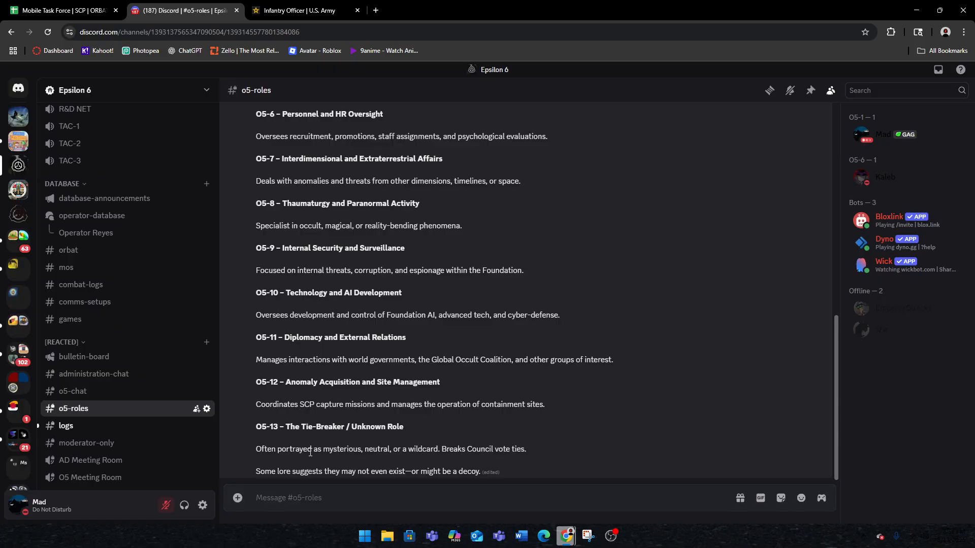
triple_click(311, 452)
click(292, 425)
scroll(473, 322, up, 4)
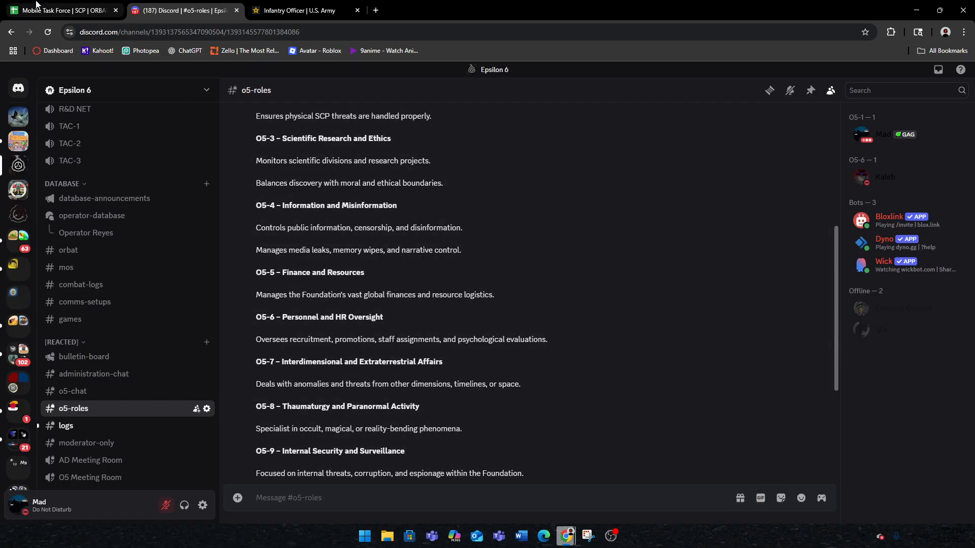
Return to the roster and examine the duties of the Alpha Rifle Company rows from the CO down to the infantry.
click(36, 5)
scroll(265, 331, up, 8)
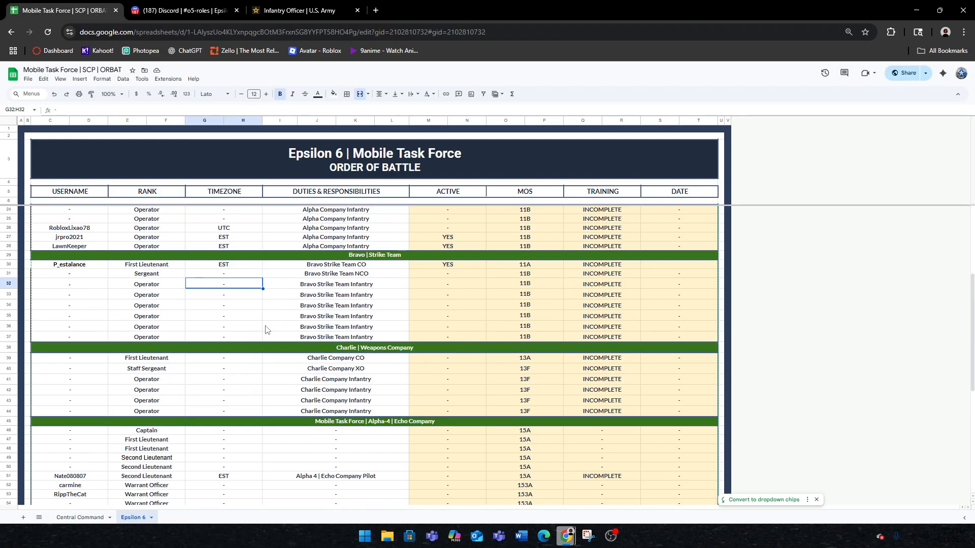
scroll(265, 330, up, 3)
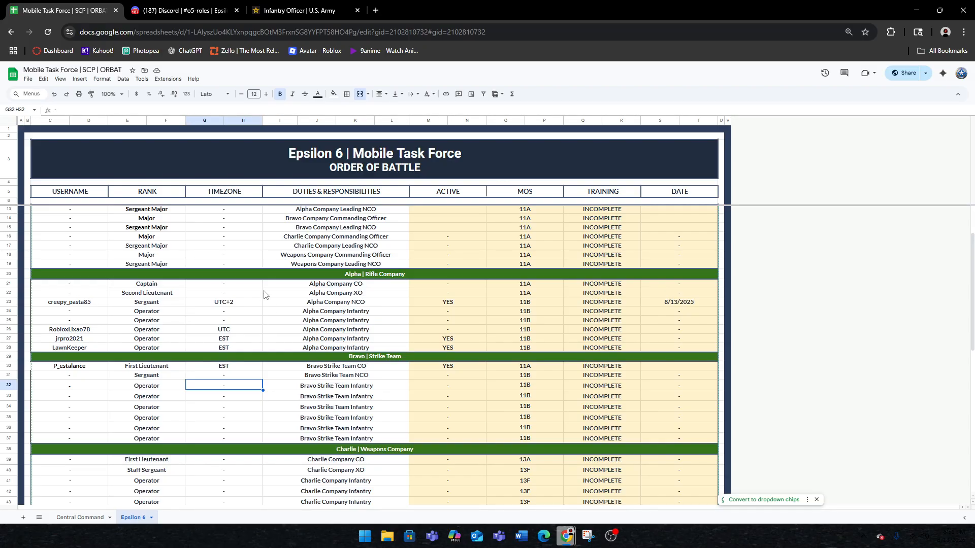
scroll(264, 291, up, 2)
click(213, 360)
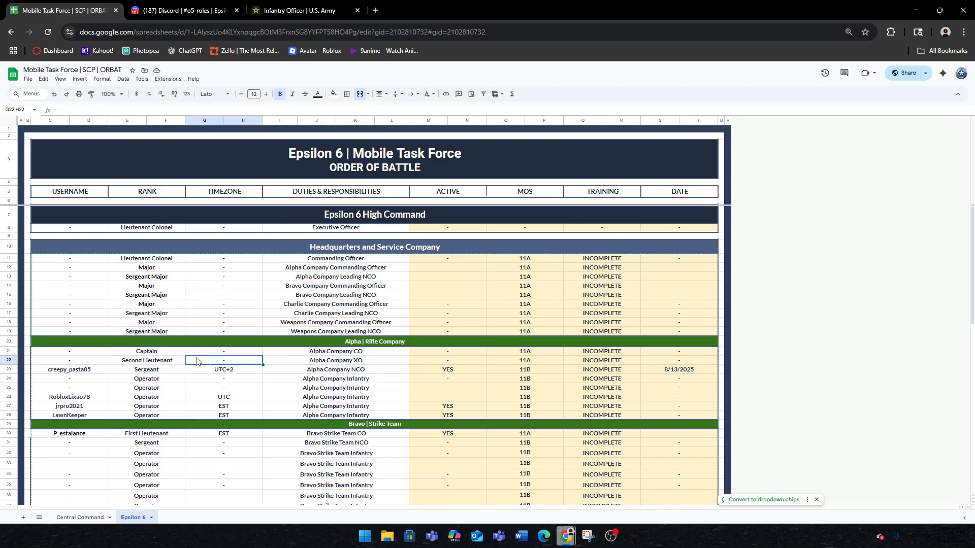
click(359, 354)
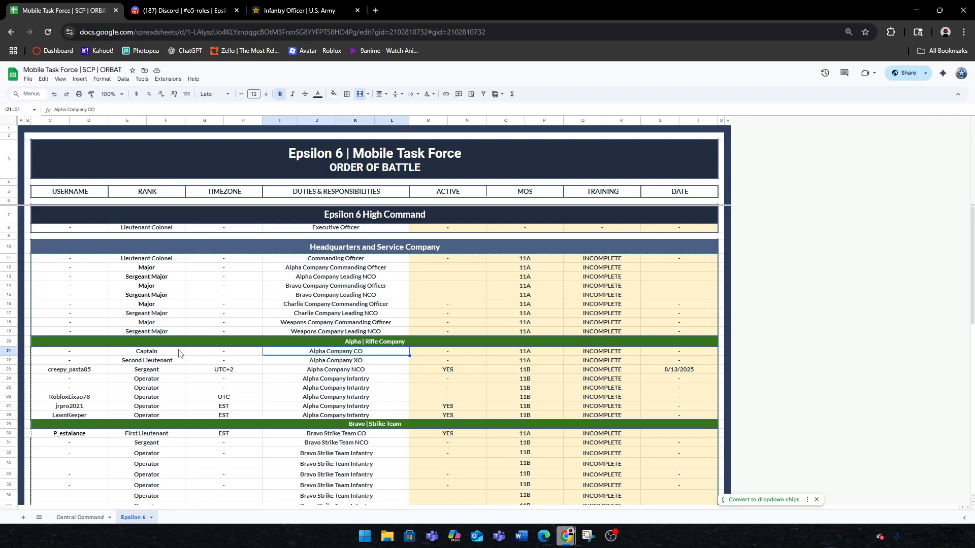
click(365, 360)
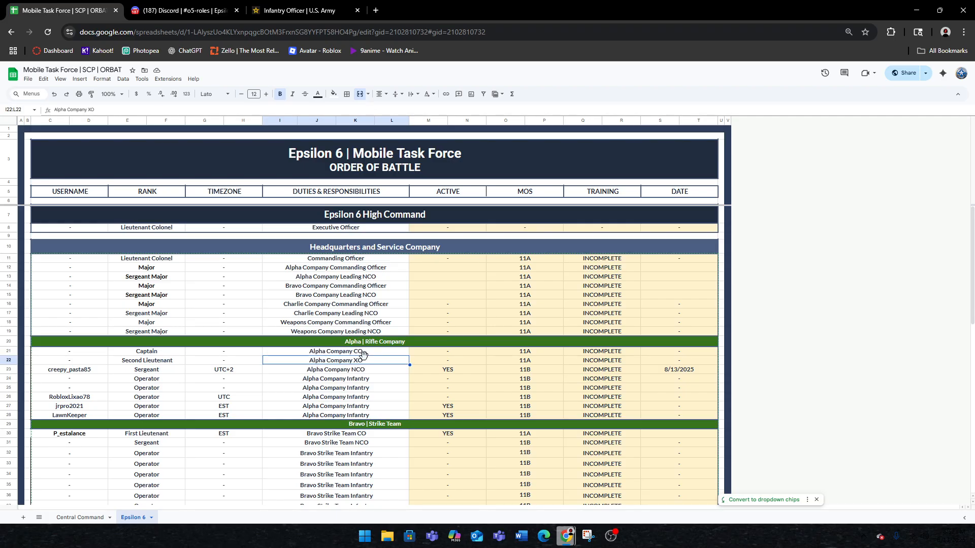
key(Down)
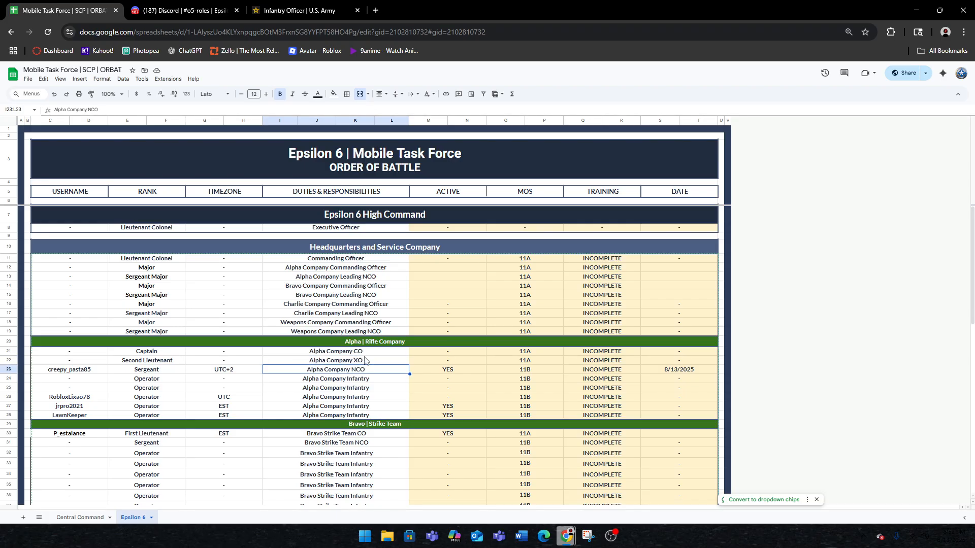
key(Down)
key(Down)
key(Down)
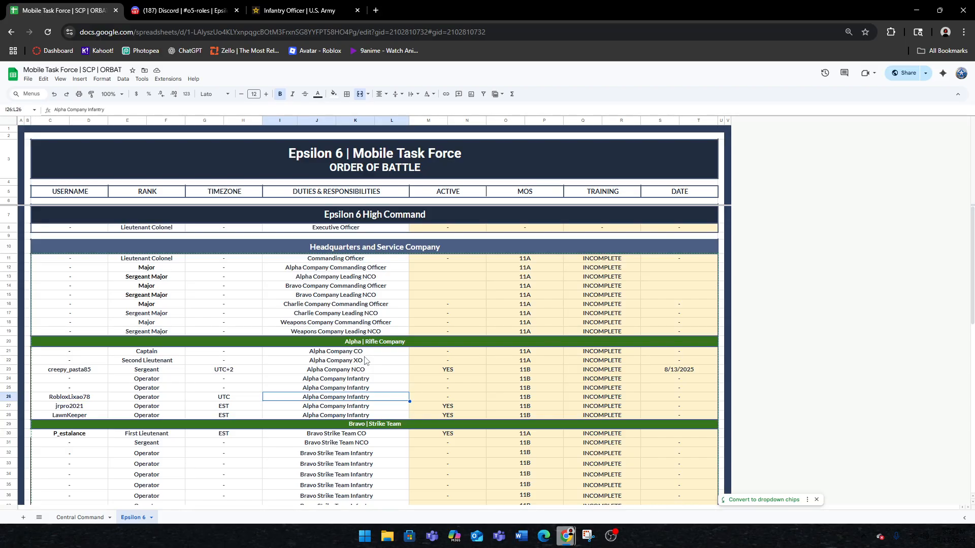
Examine the roster duties from the last Alpha infantry rows down to the Alpha-4 Echo Company heading.
key(Down)
key(Down)
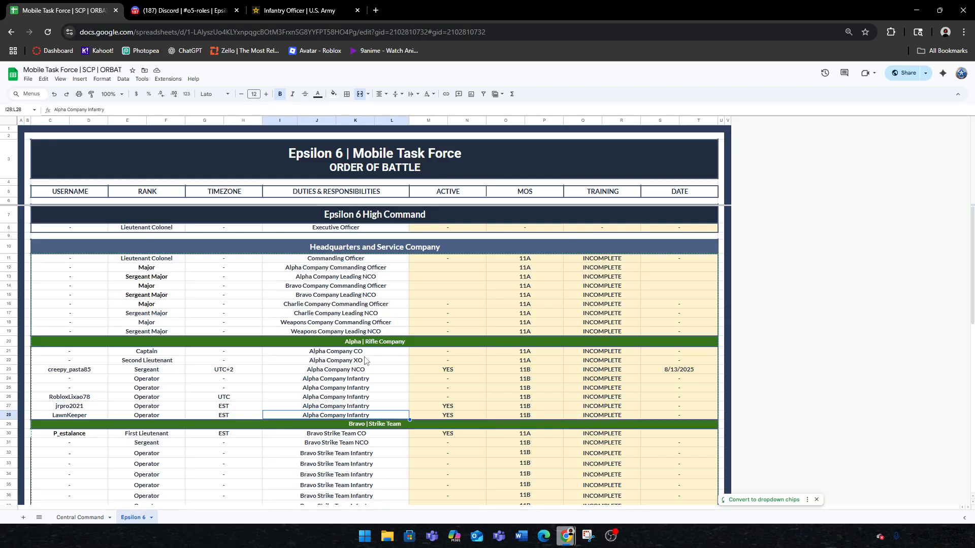
scroll(364, 359, down, 4)
click(348, 314)
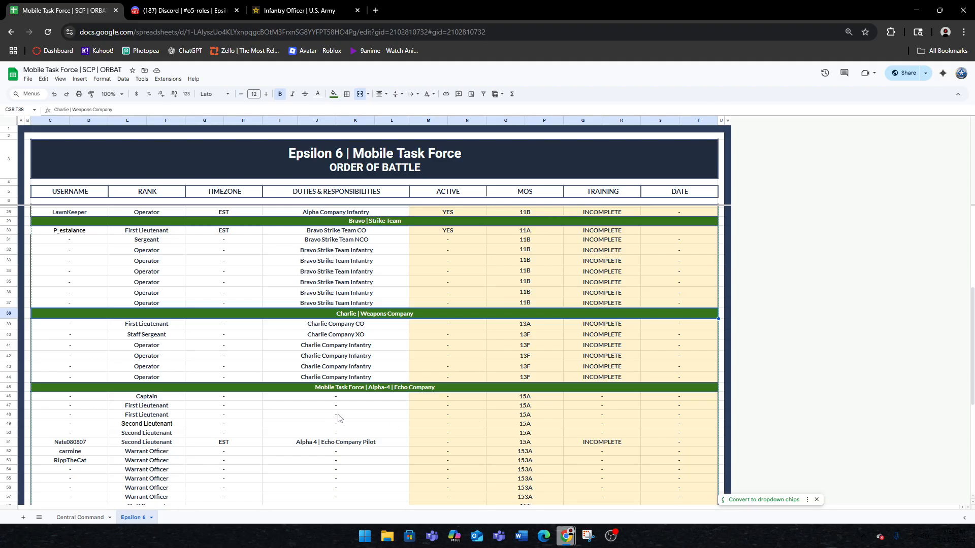
click(351, 399)
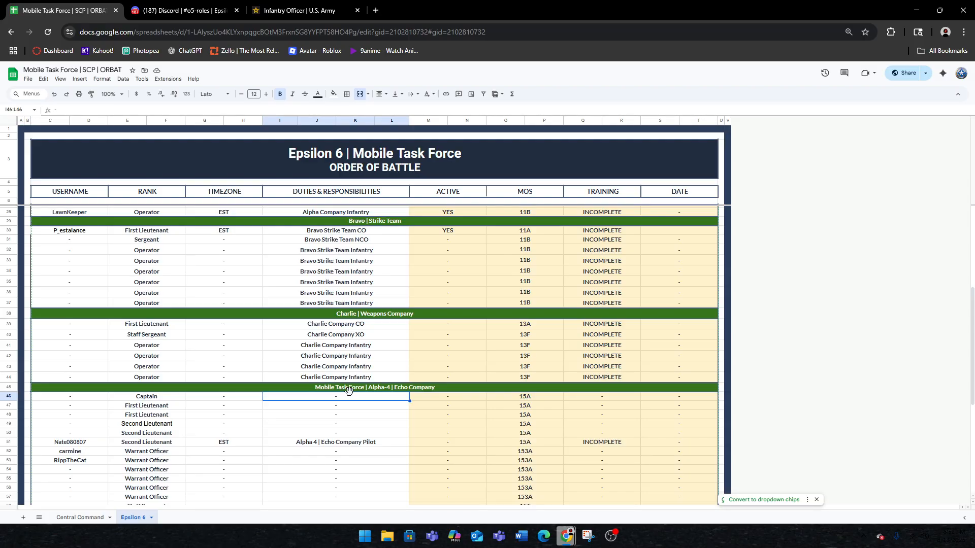
click(405, 380)
triple_click(401, 387)
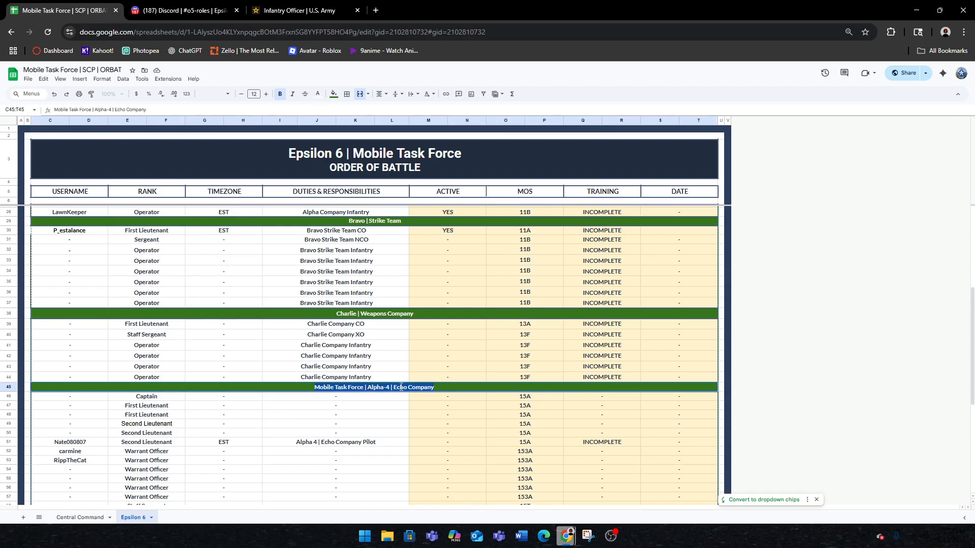
click(394, 401)
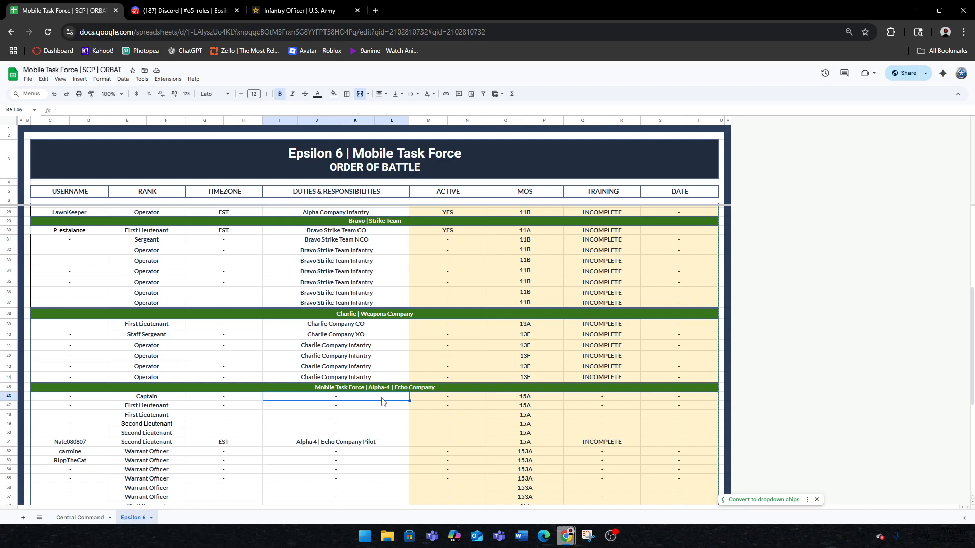
Examine the ranks and empty duties of the Echo Company rows from the officers down to the sergeants.
key(Down)
key(Down)
key(Down)
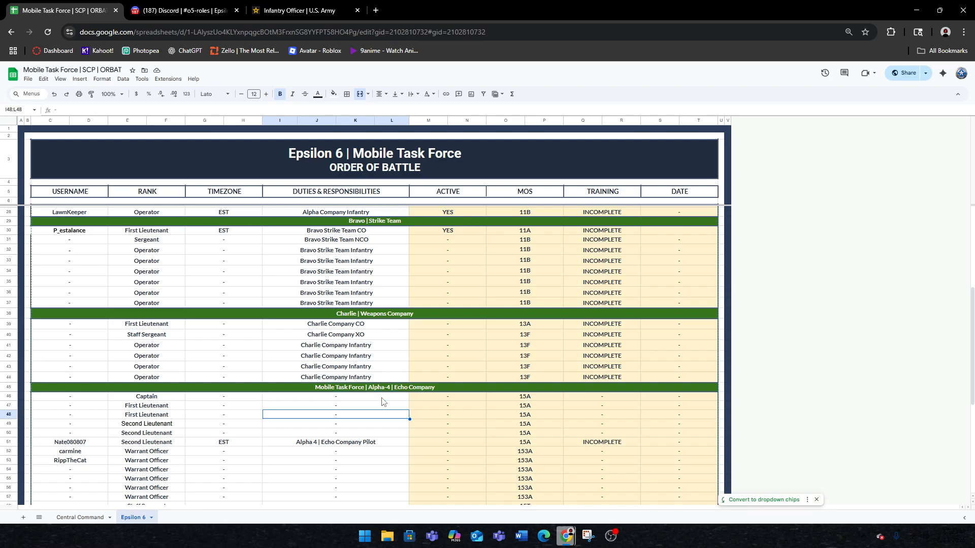
click(170, 435)
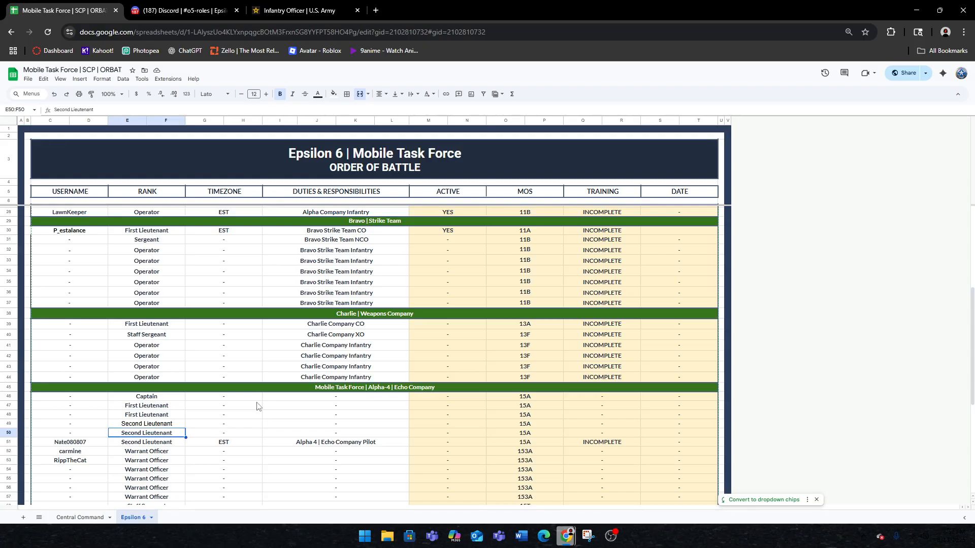
scroll(159, 414, down, 4)
scroll(172, 378, up, 3)
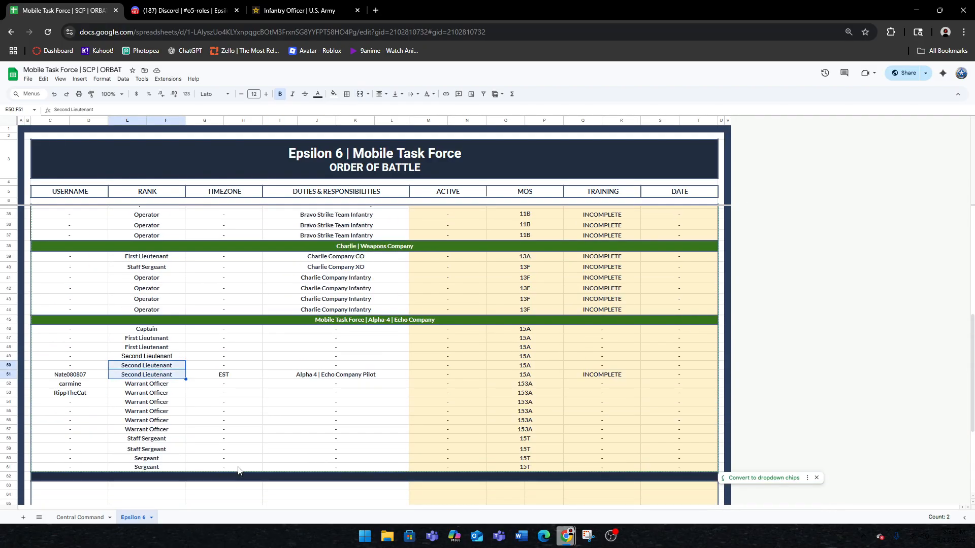
Review the duties of the Charlie infantry, the Bravo NCO and the Alpha XO and infantry rows.
click(356, 411)
scroll(79, 421, up, 3)
click(332, 430)
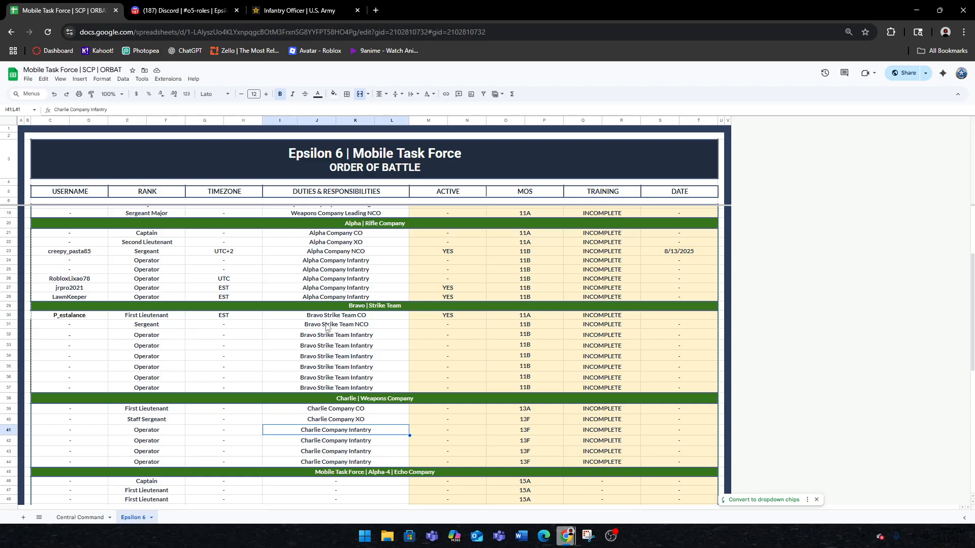
click(374, 329)
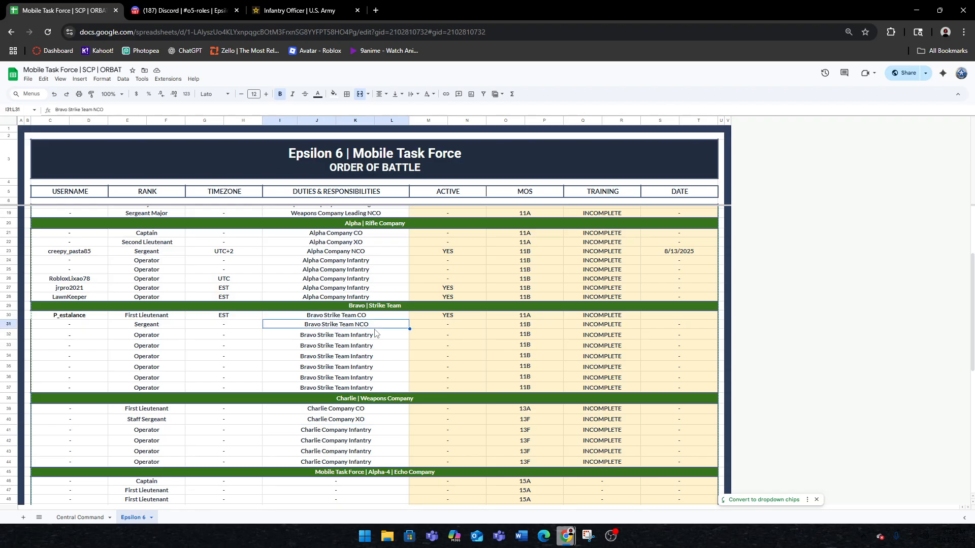
scroll(375, 331, up, 2)
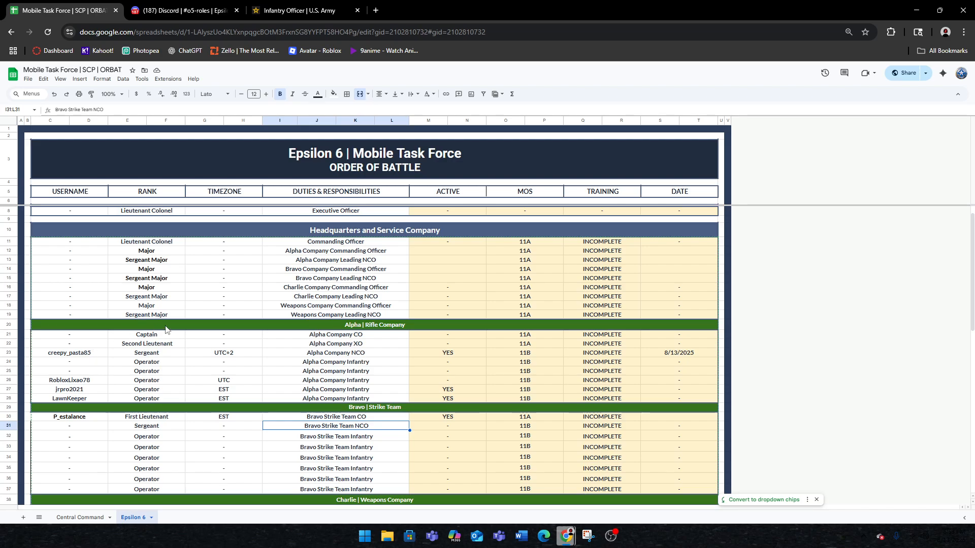
click(361, 344)
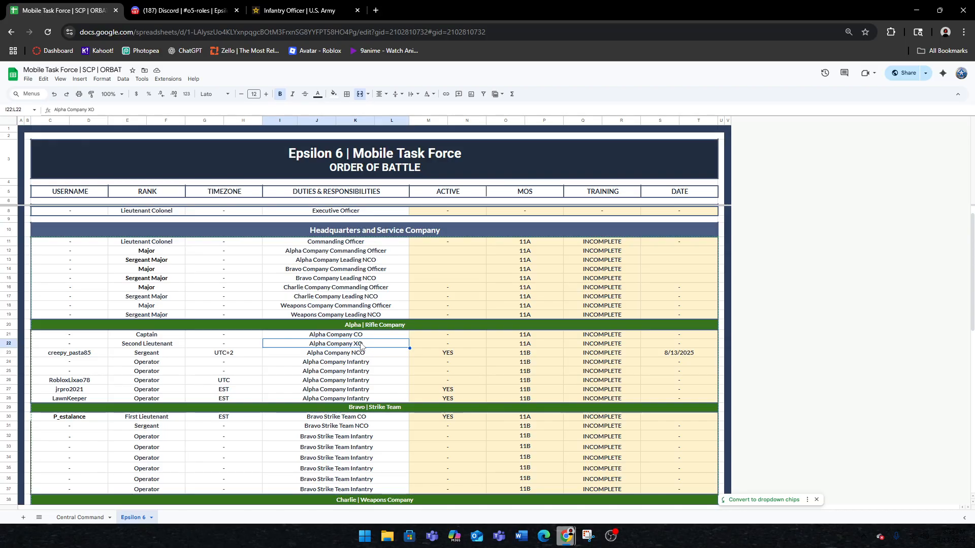
click(359, 373)
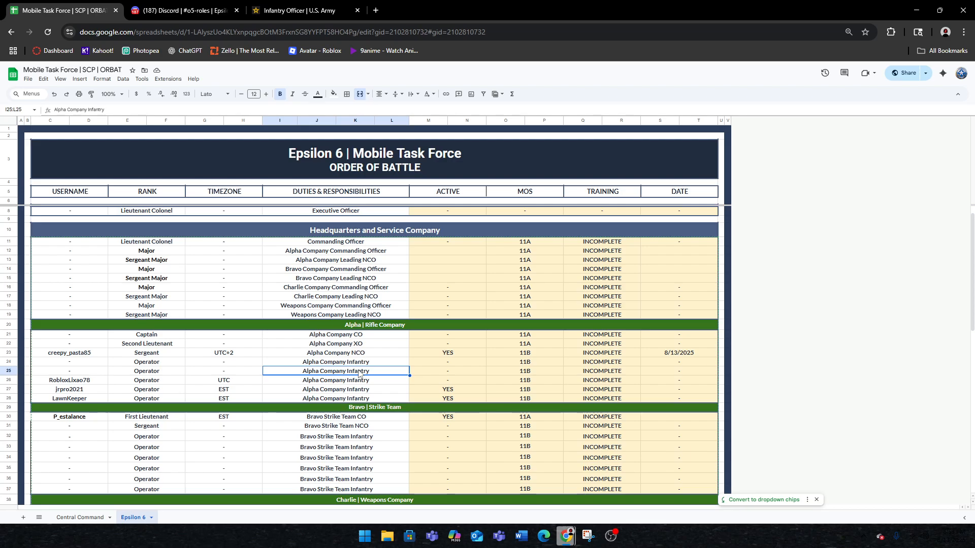
scroll(359, 373, down, 5)
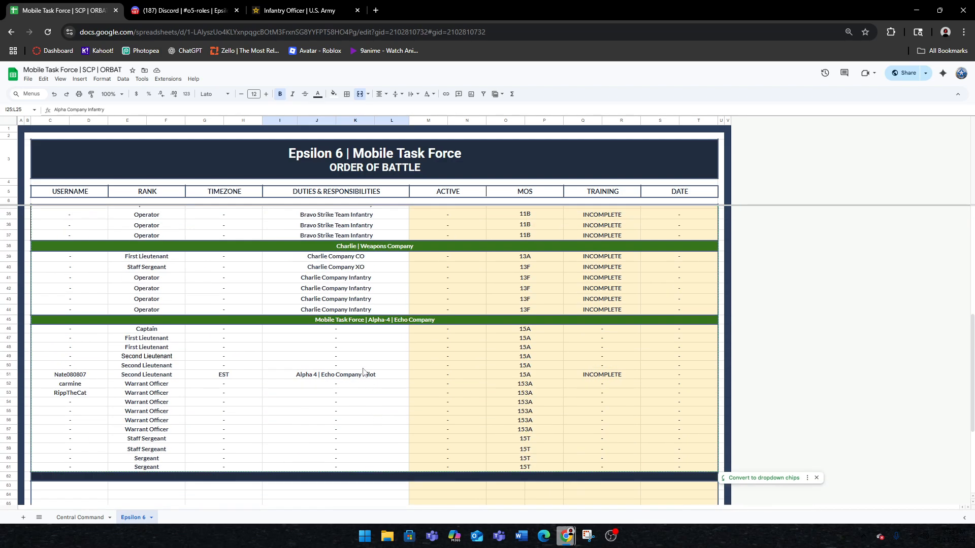
Search Google in a new browser tab for "what does repeat mean in the military".
click(375, 9)
click(66, 10)
scroll(193, 340, up, 1)
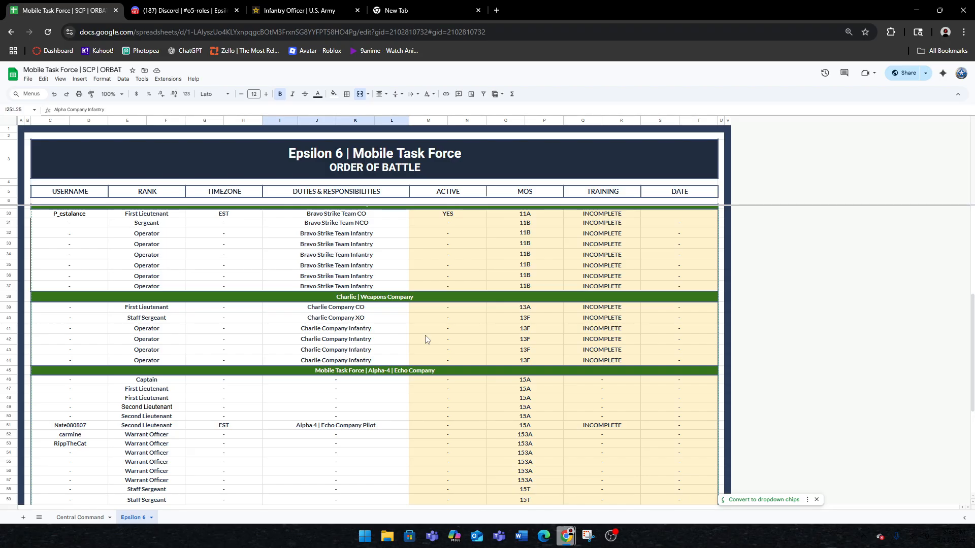
click(342, 311)
click(420, 9)
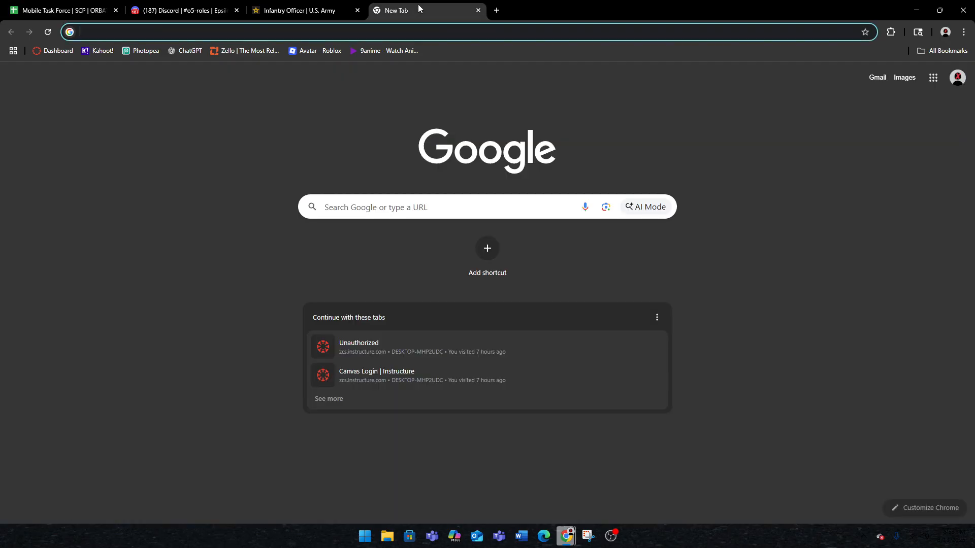
text(t does repeat m)
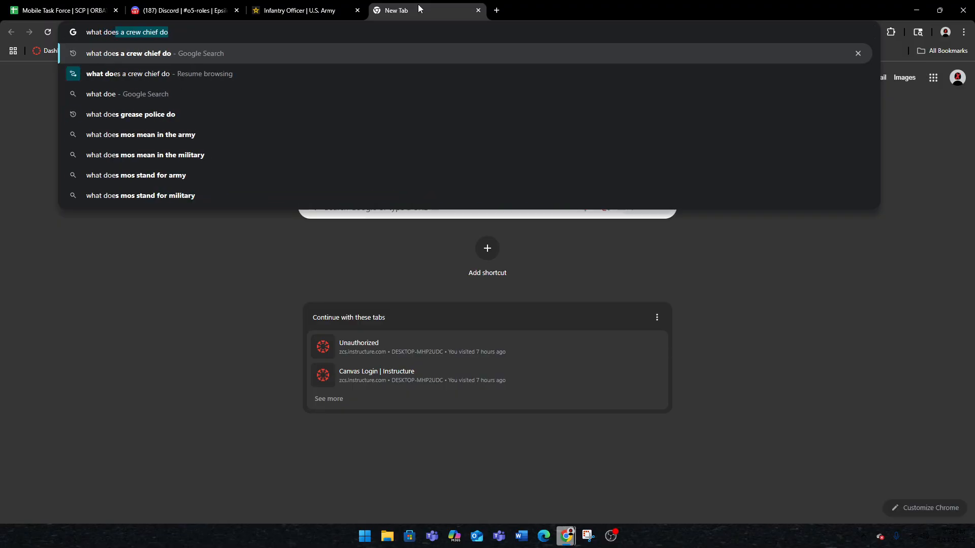
text(ean in crochet)
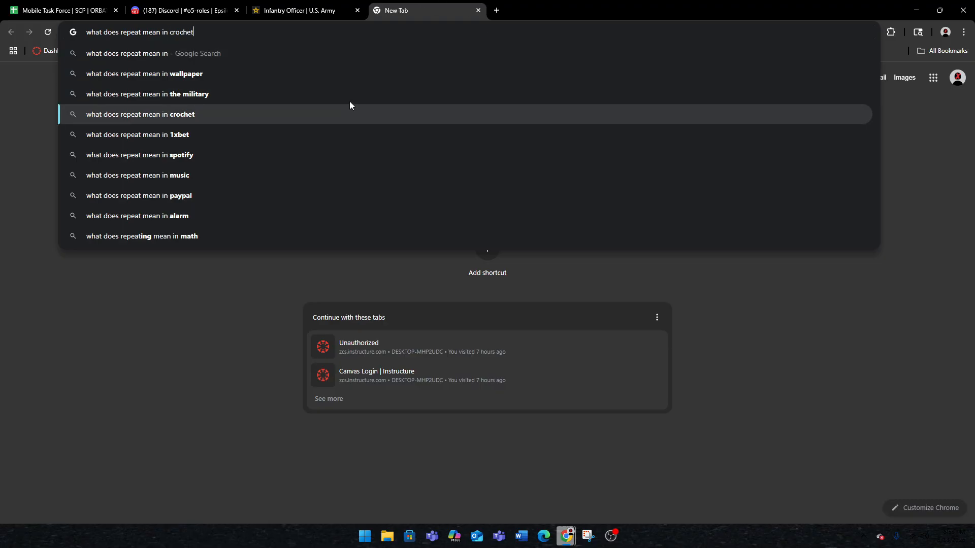
click(350, 100)
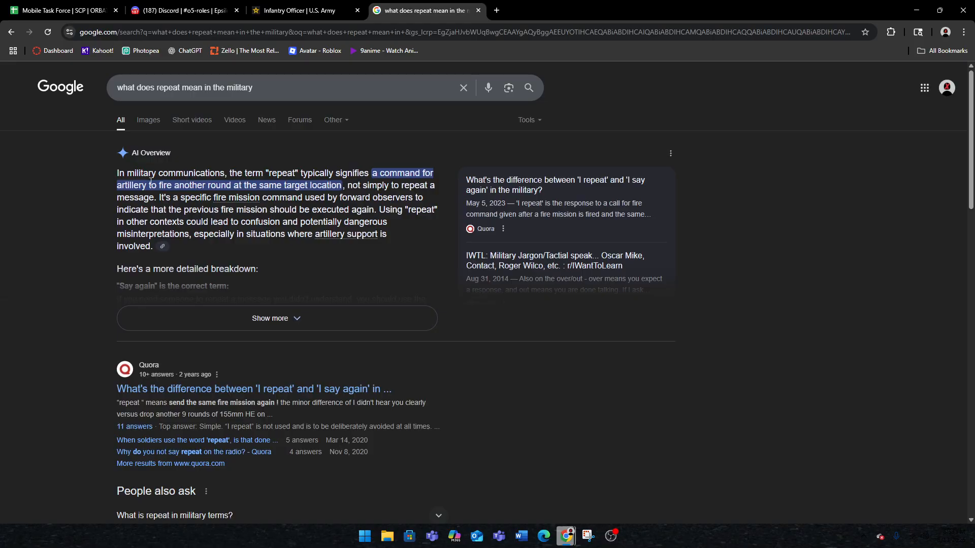
Expand the AI Overview and read its explanation of "repeat" and "say again".
drag(159, 185, 256, 186)
click(284, 178)
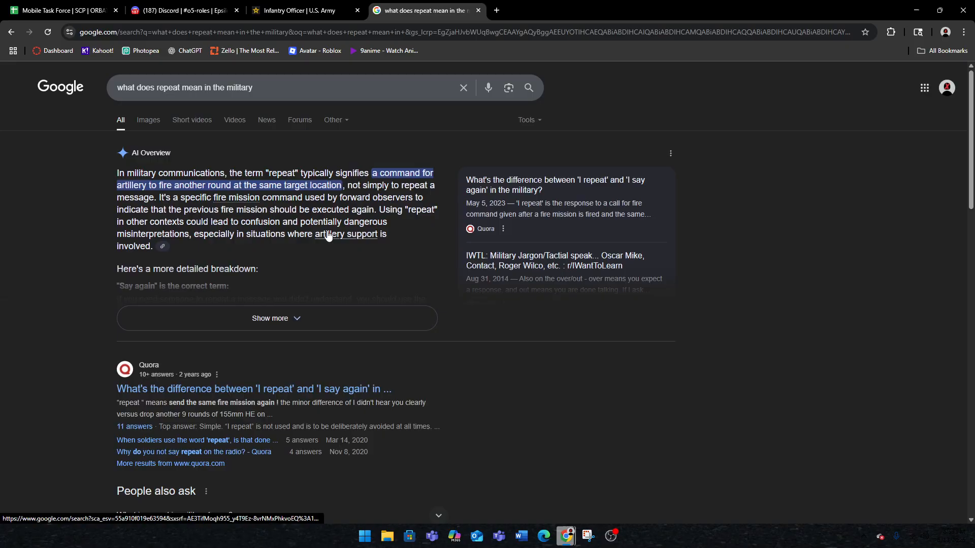
click(202, 312)
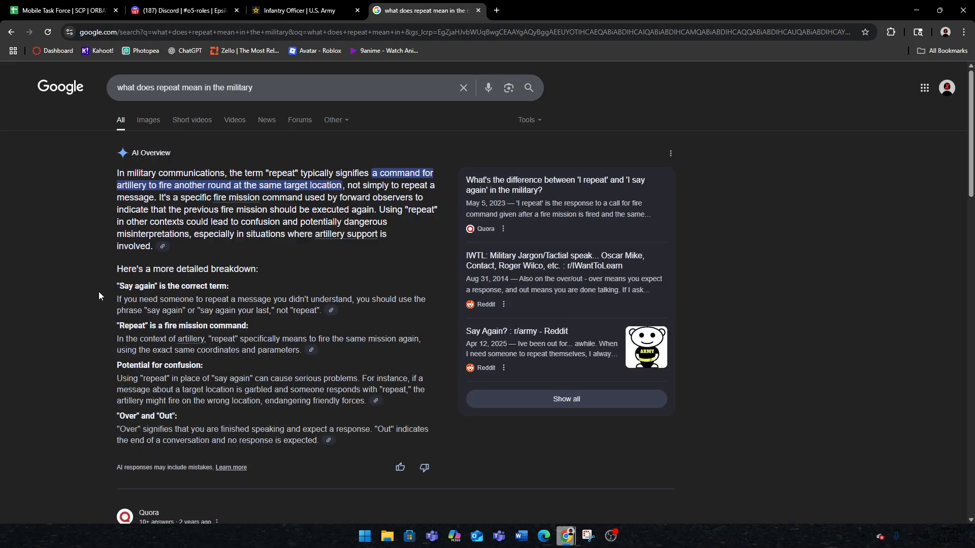
drag(109, 287, 154, 286)
Return to the roster and look over its sections from the Headquarters and Service Company to Echo Company.
click(31, 4)
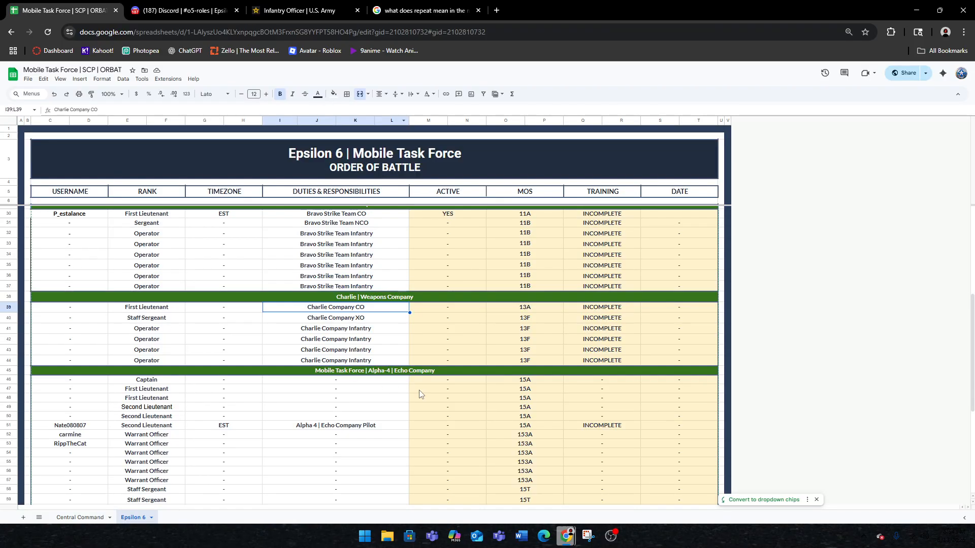
click(260, 308)
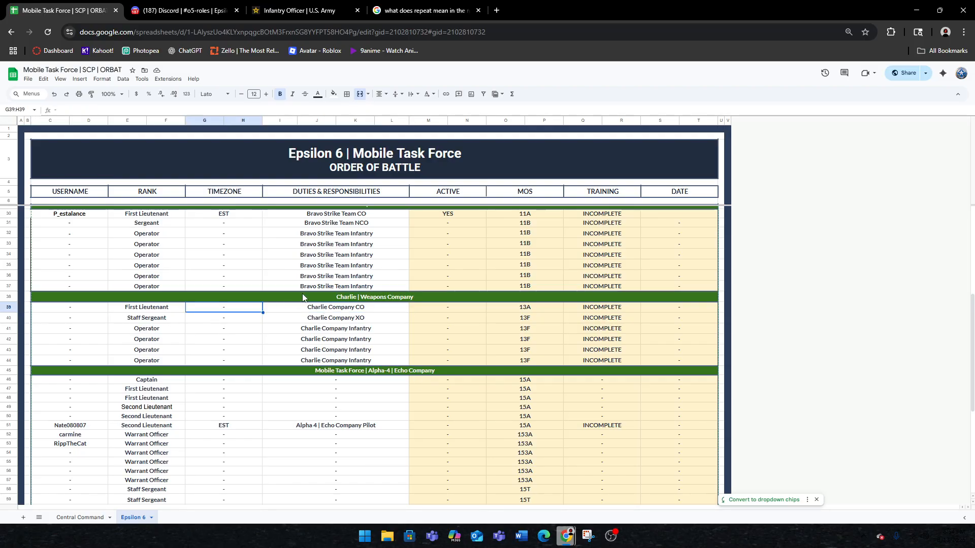
scroll(305, 295, up, 5)
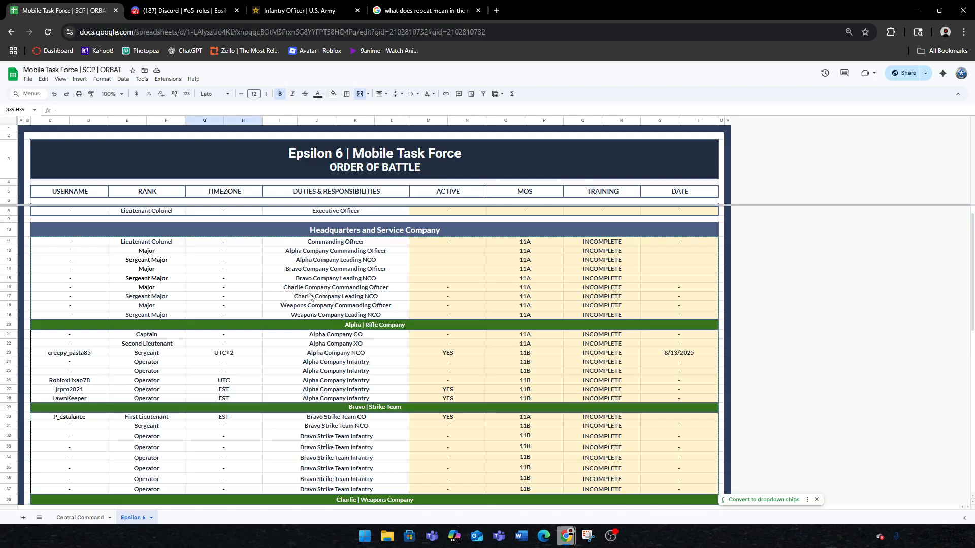
scroll(311, 297, down, 6)
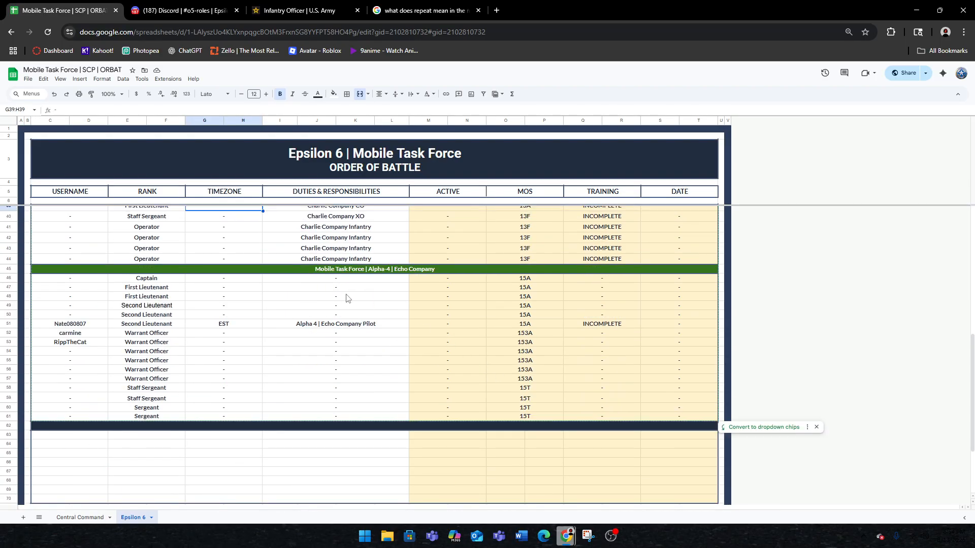
scroll(386, 372, up, 7)
Examine the Alpha Rifle Company NCO, XO and CO rows, focusing on the Captain and Second Lieutenant ranks.
click(386, 372)
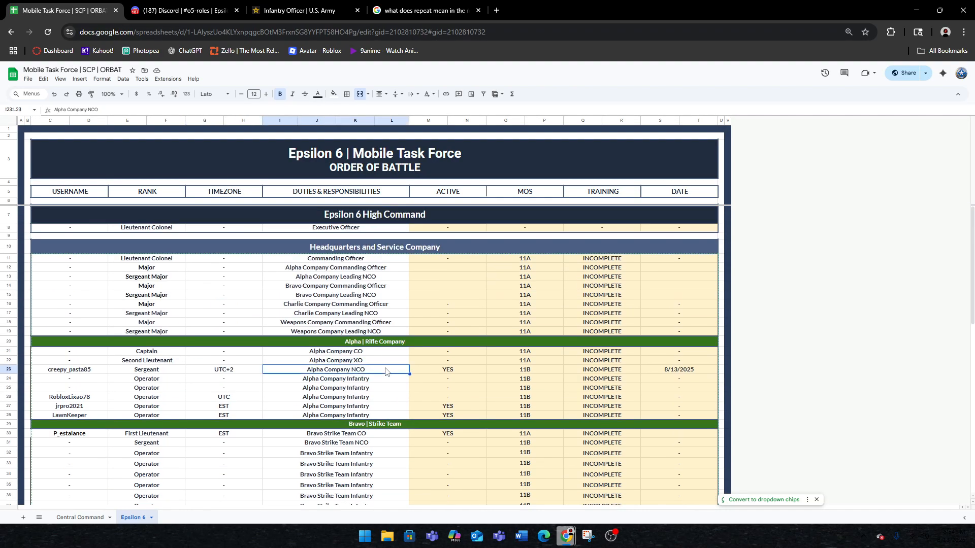
click(144, 361)
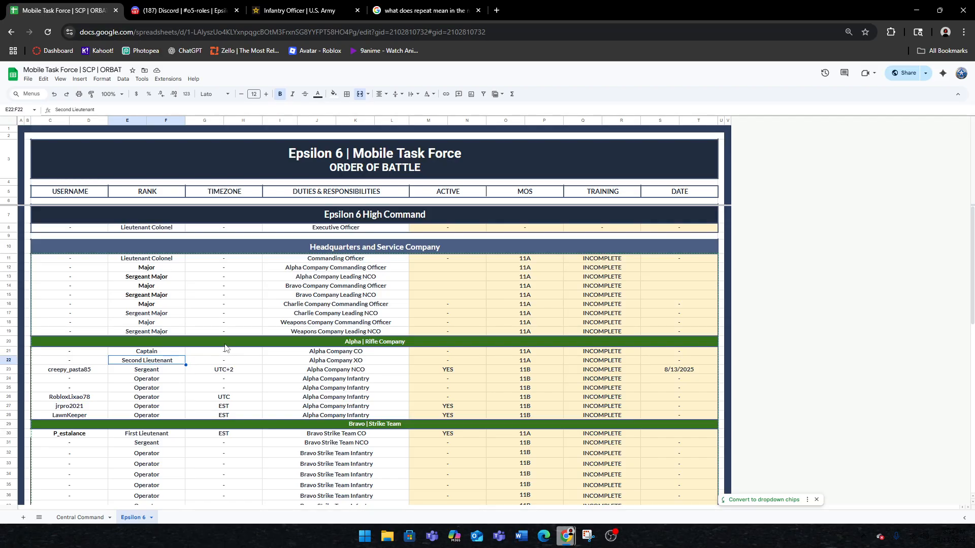
click(165, 353)
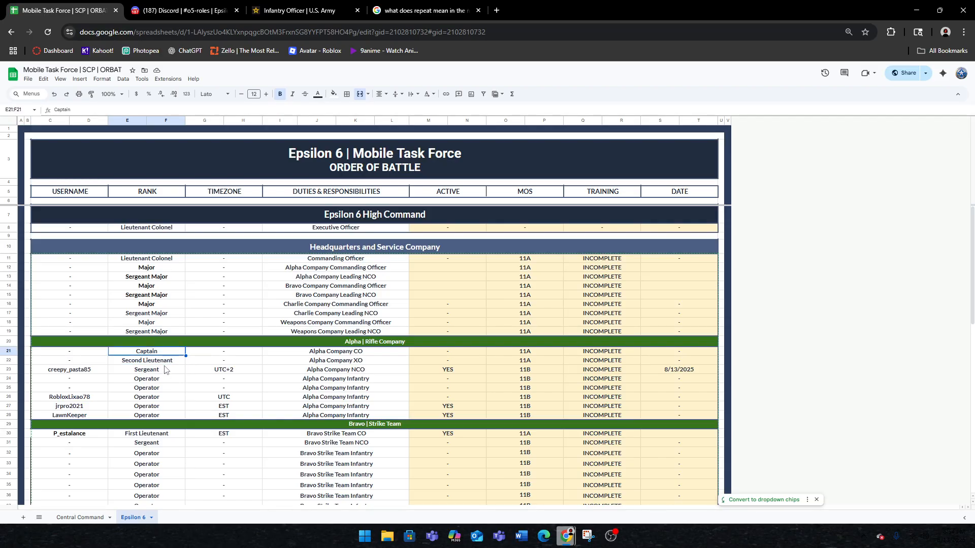
click(166, 361)
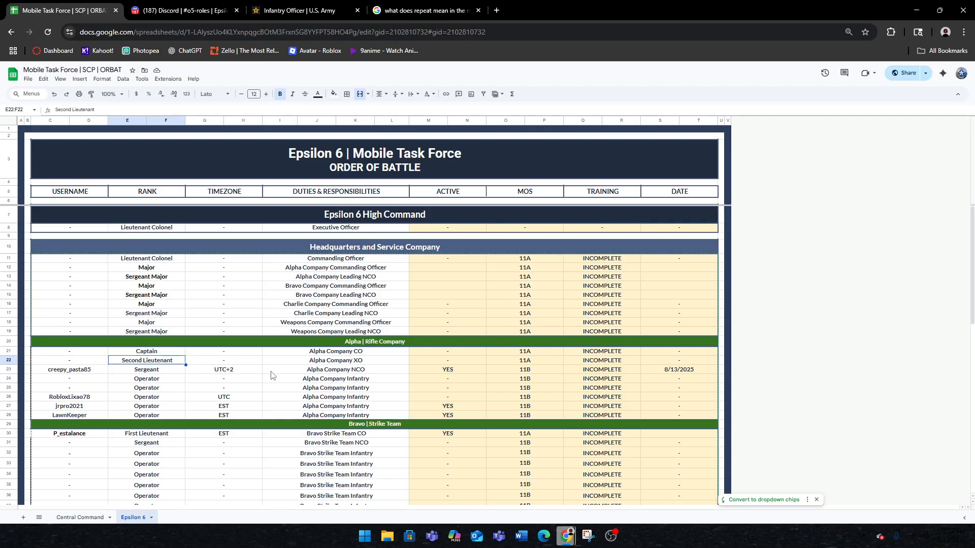
click(435, 353)
scroll(356, 346, down, 2)
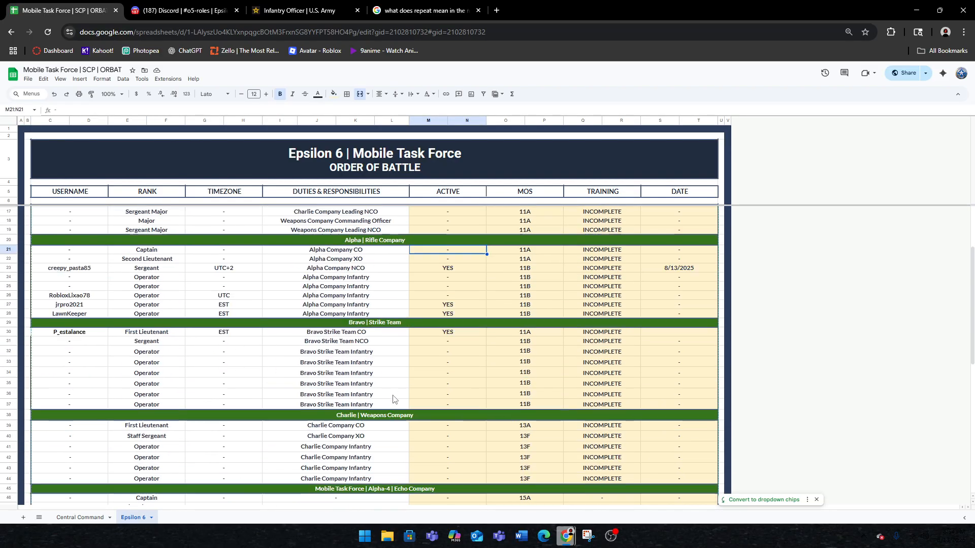
scroll(316, 340, up, 2)
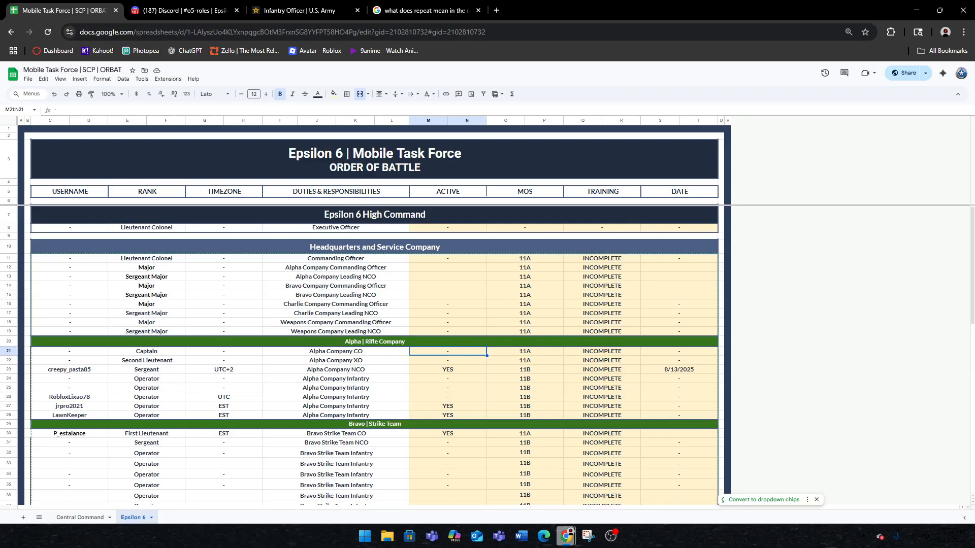
Look through the Epsilon 6 channel list in Discord, then return to the roster.
key(alt+Tab)
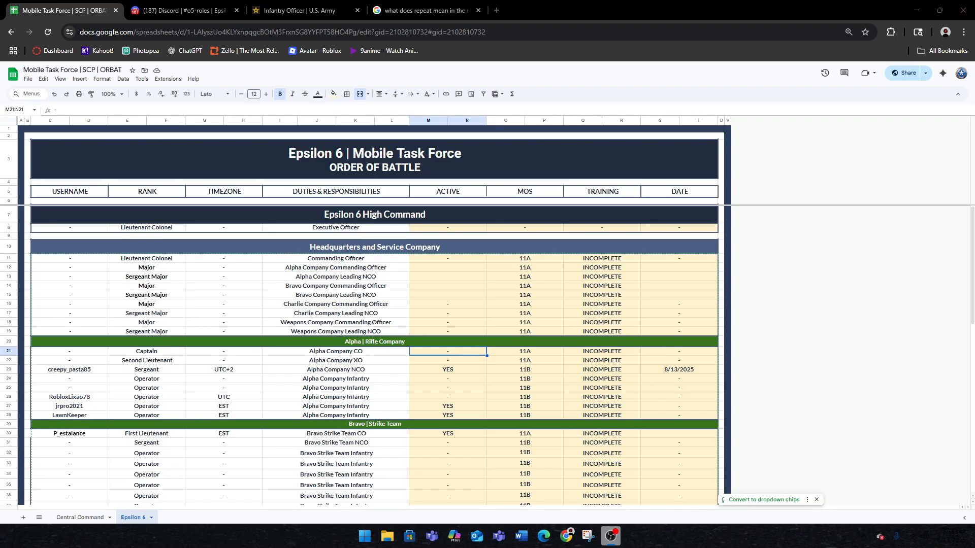
click(180, 10)
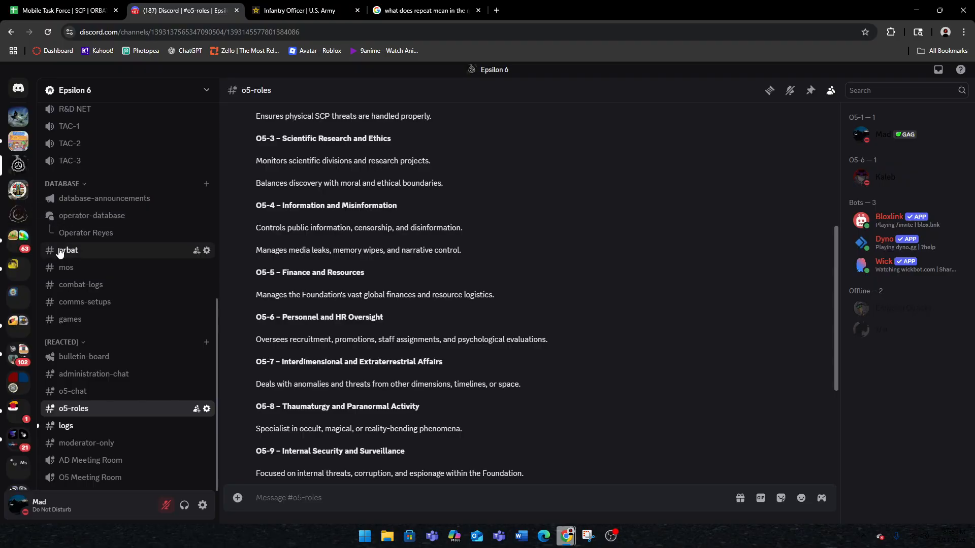
scroll(90, 305, up, 1)
scroll(86, 284, down, 6)
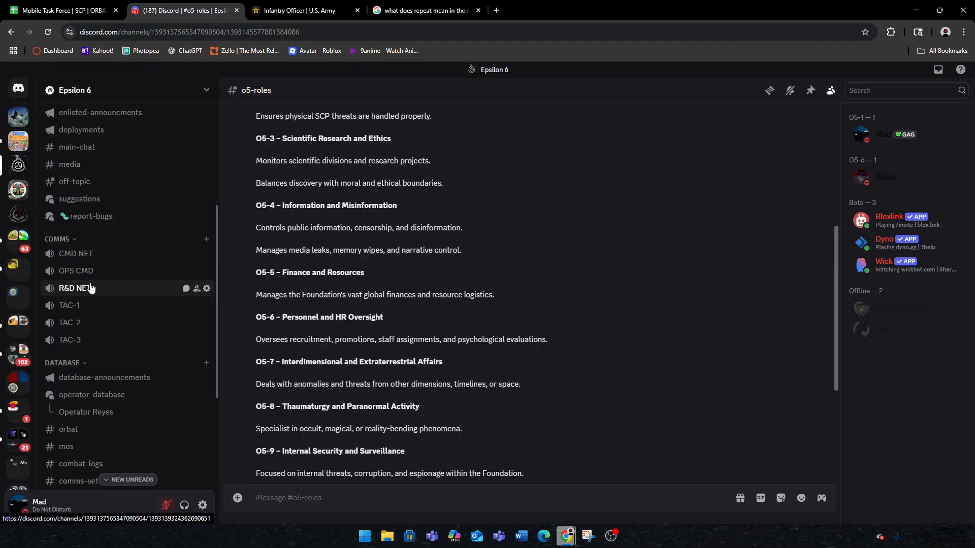
click(50, 10)
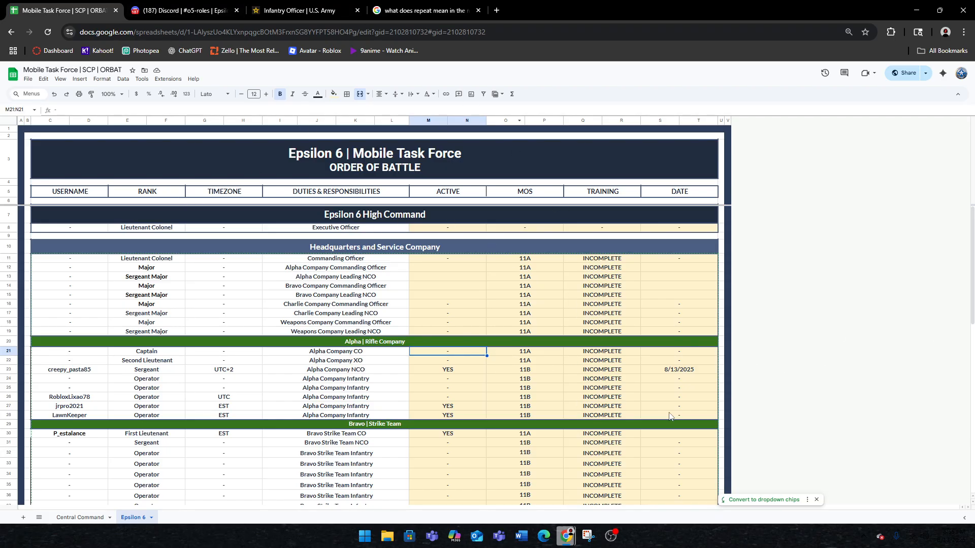
Look over the Epsilon 6 roster, then examine the Oversight and Command sections of the Central Command sheet.
click(417, 364)
scroll(236, 441, down, 3)
click(81, 517)
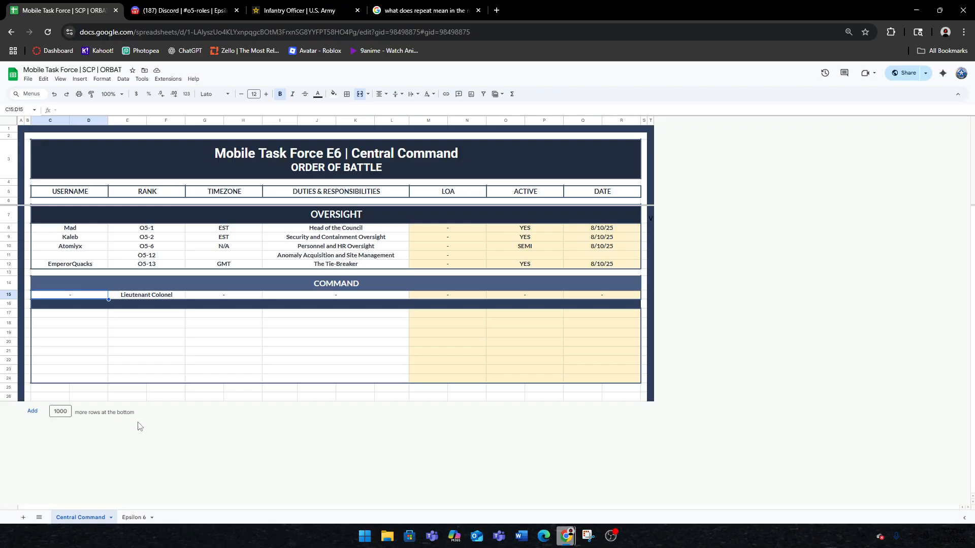
click(175, 10)
click(46, 10)
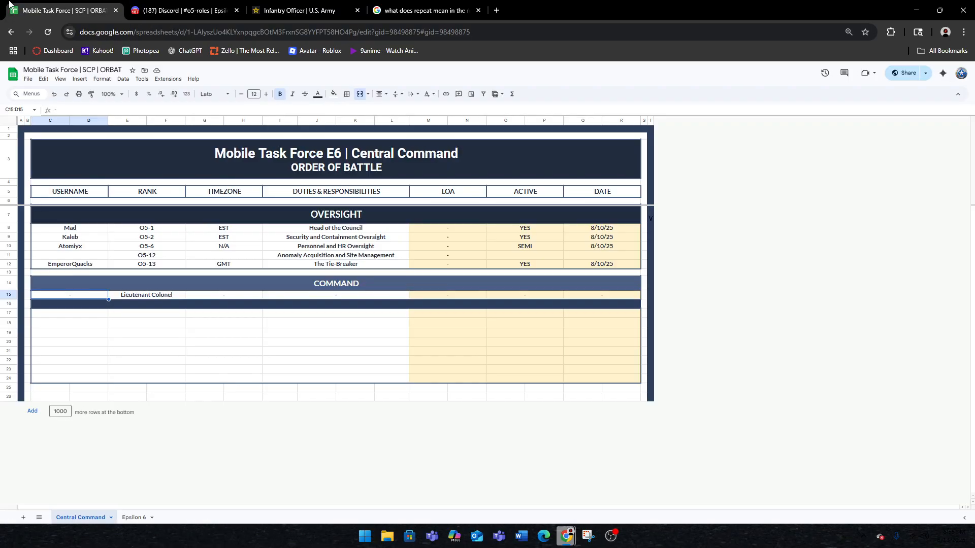
Switch to Discord and go through the Epsilon 6 database channels from database-announcements and operator-database through mos, combat-logs and comms-setups to games.
click(185, 12)
click(109, 199)
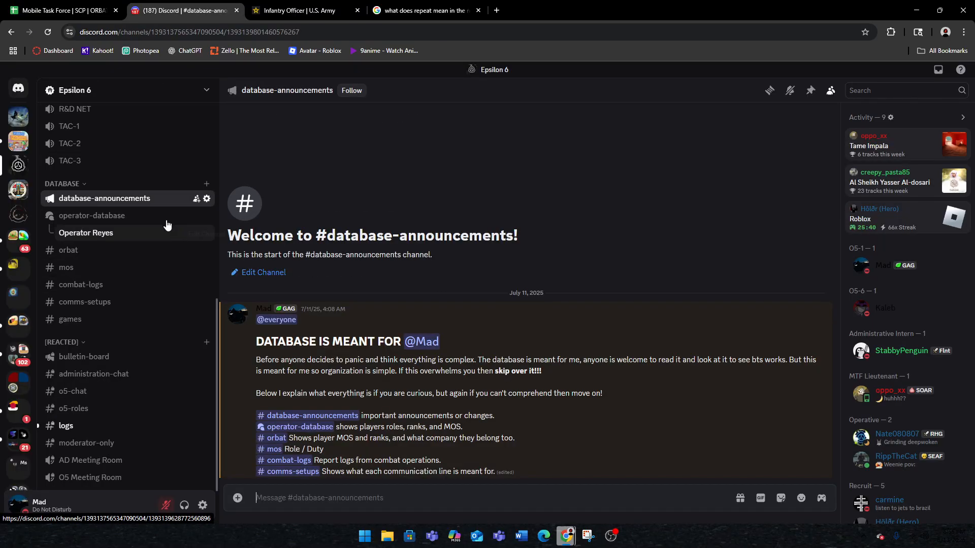
click(154, 214)
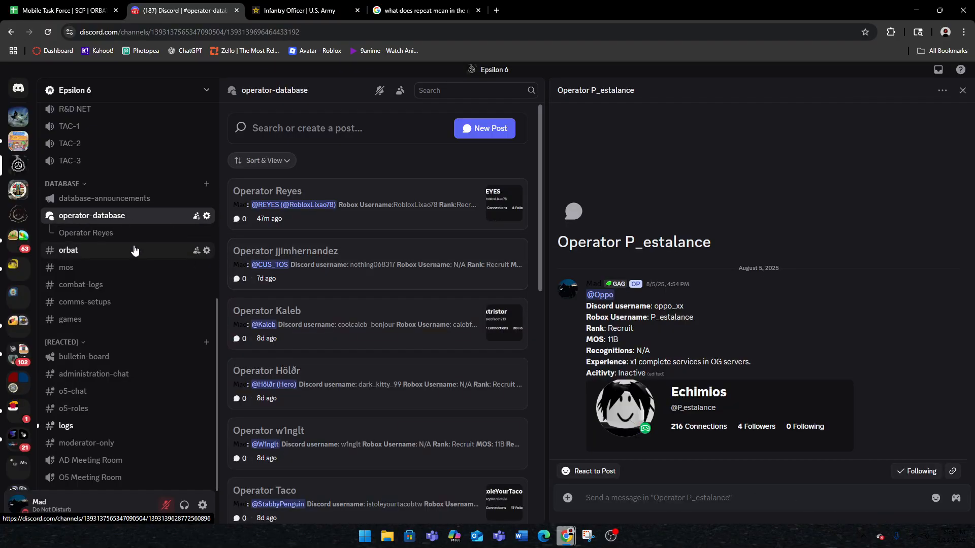
click(160, 250)
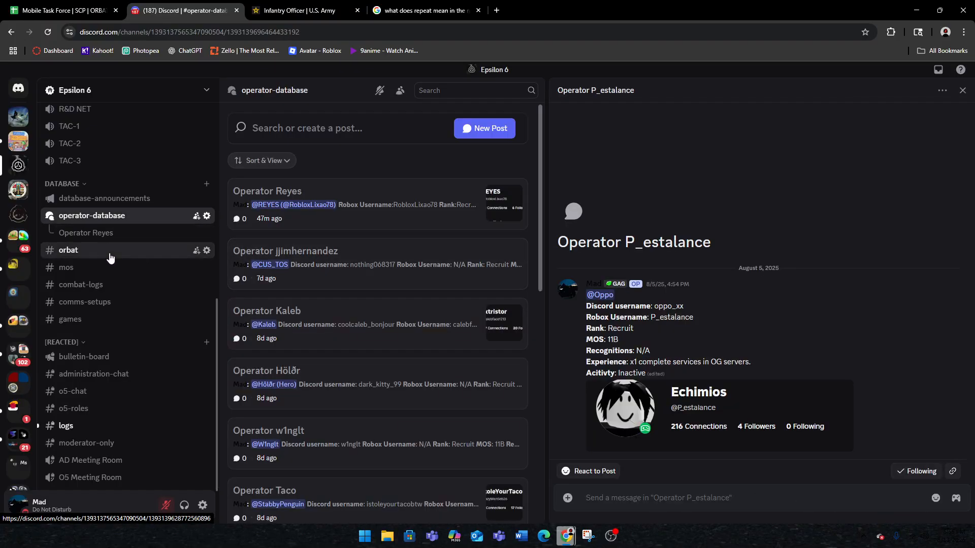
click(200, 267)
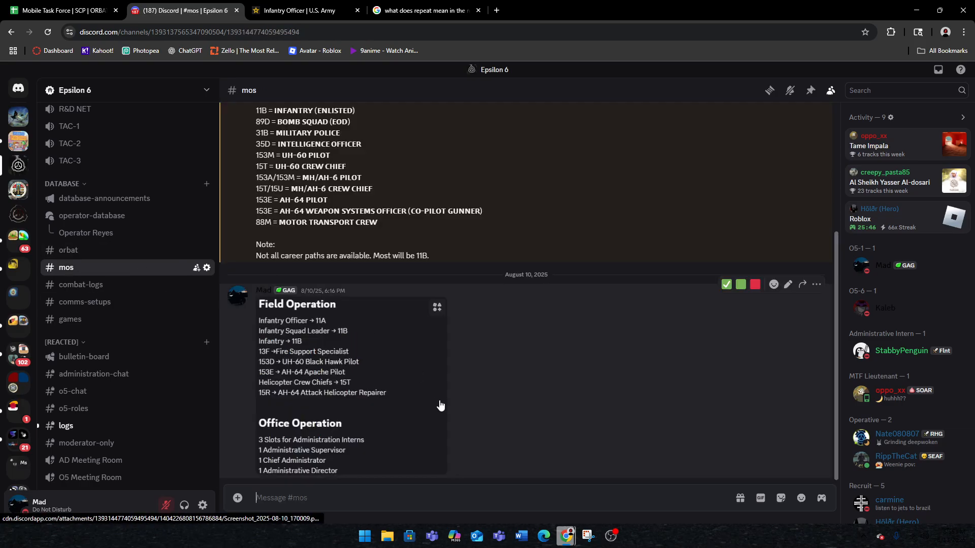
click(79, 285)
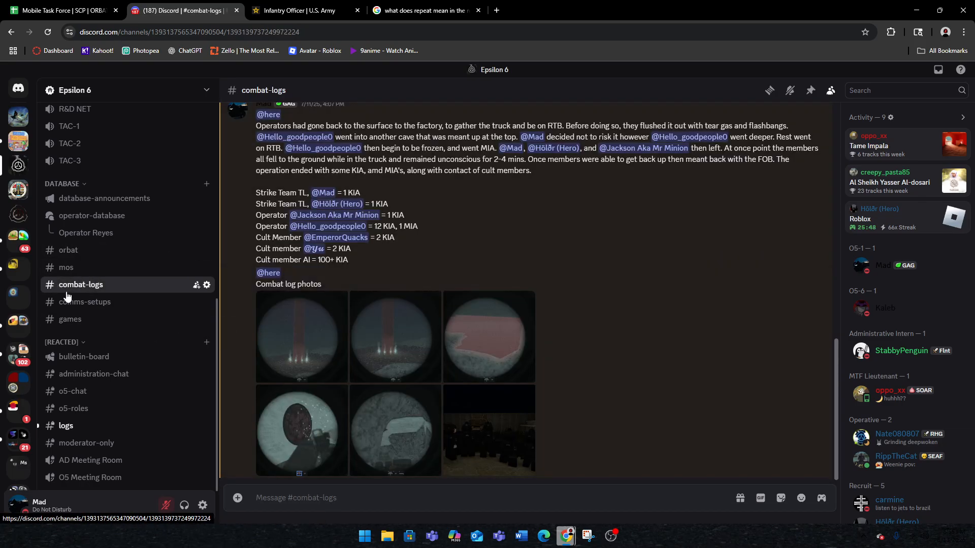
click(78, 302)
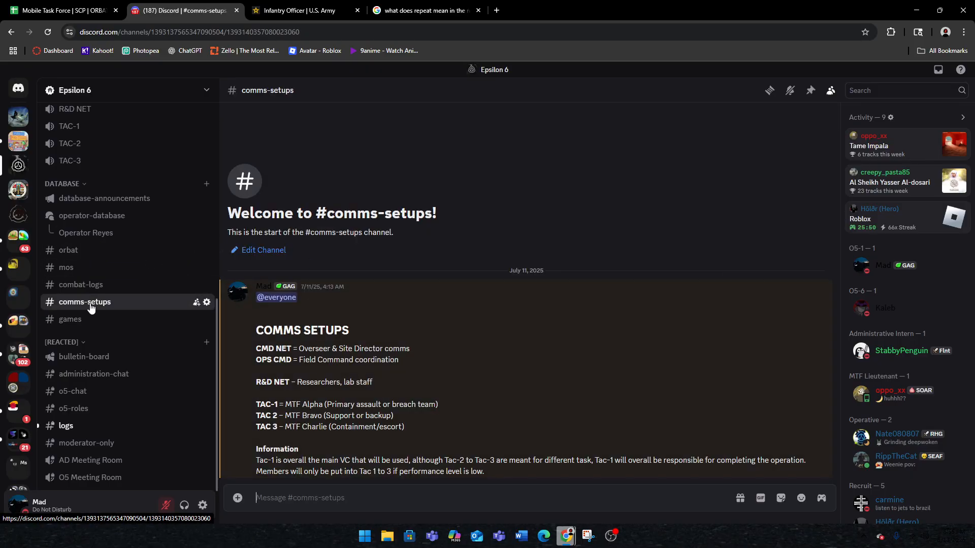
click(96, 318)
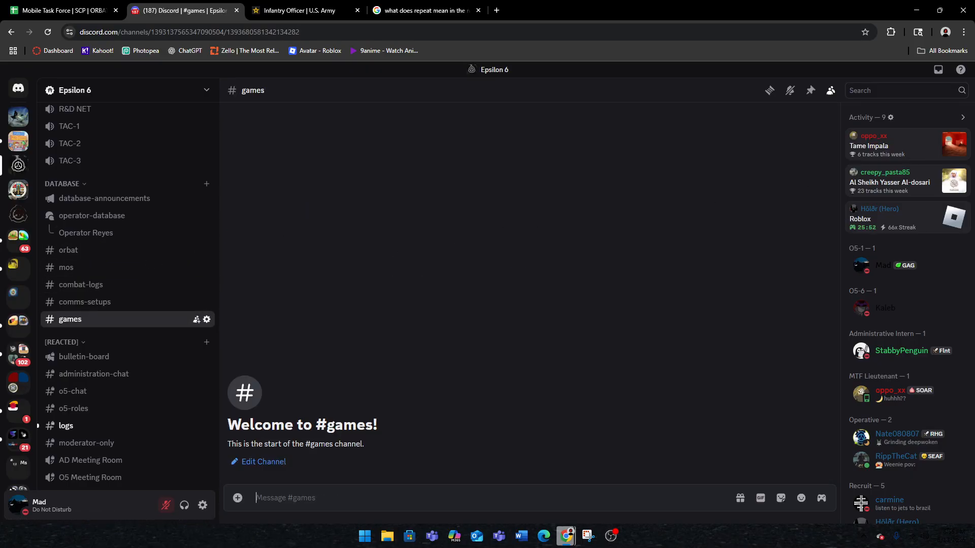